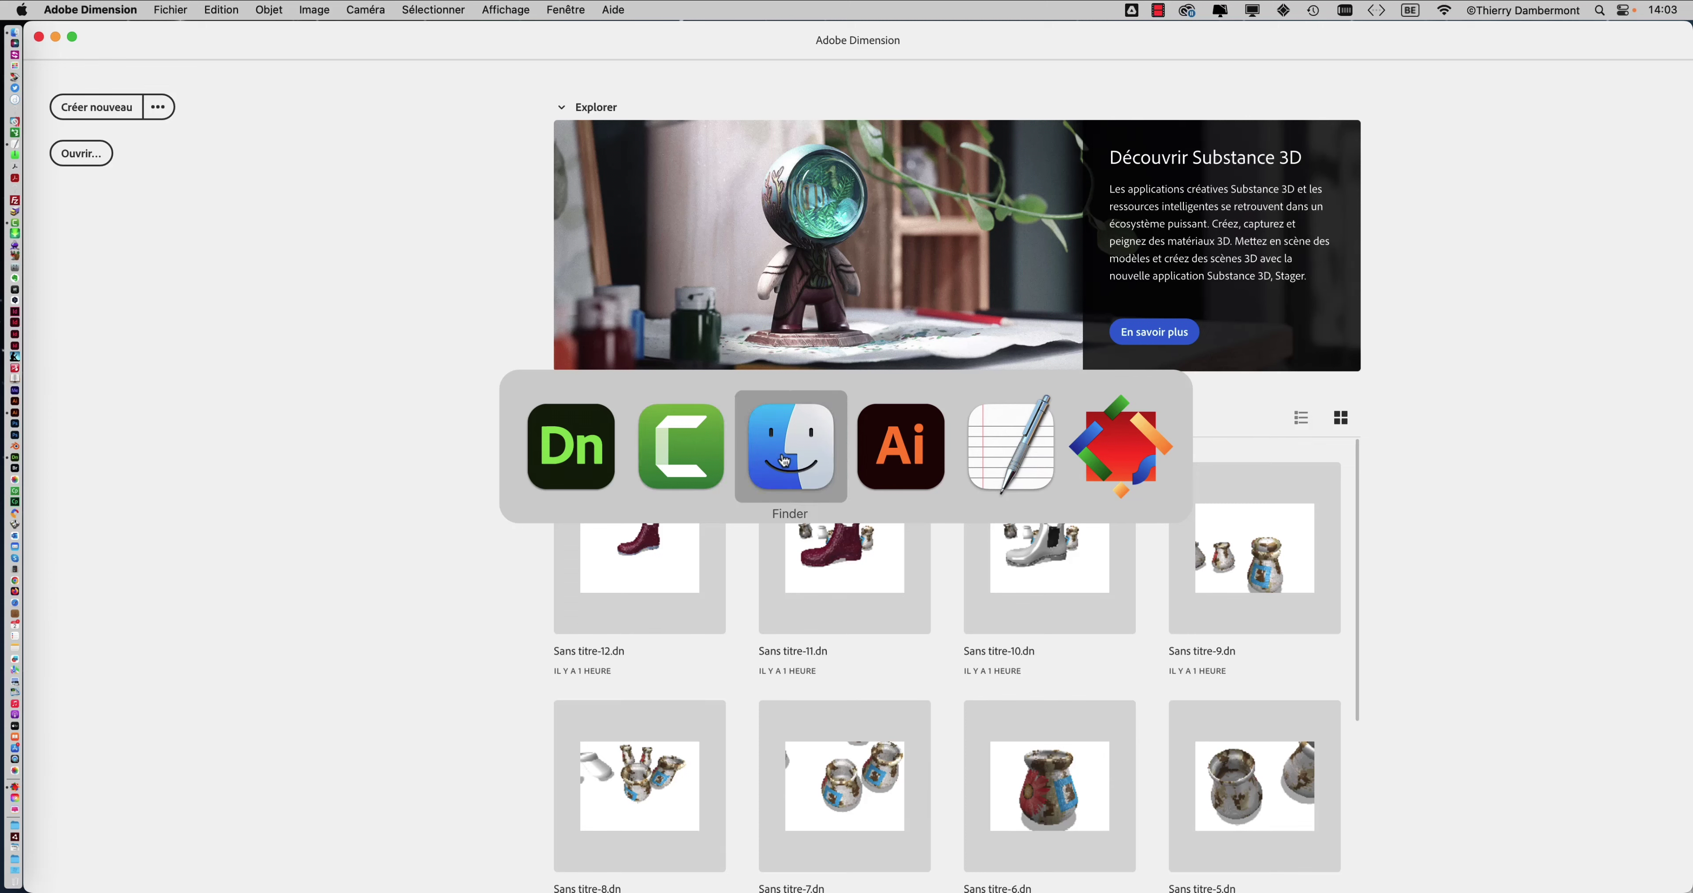
Locate Fichier 1.obj in the TRAVAIL ENSEMBLE/OBJ folder in a new Finder window
left_click(112, 9)
left_click(115, 36)
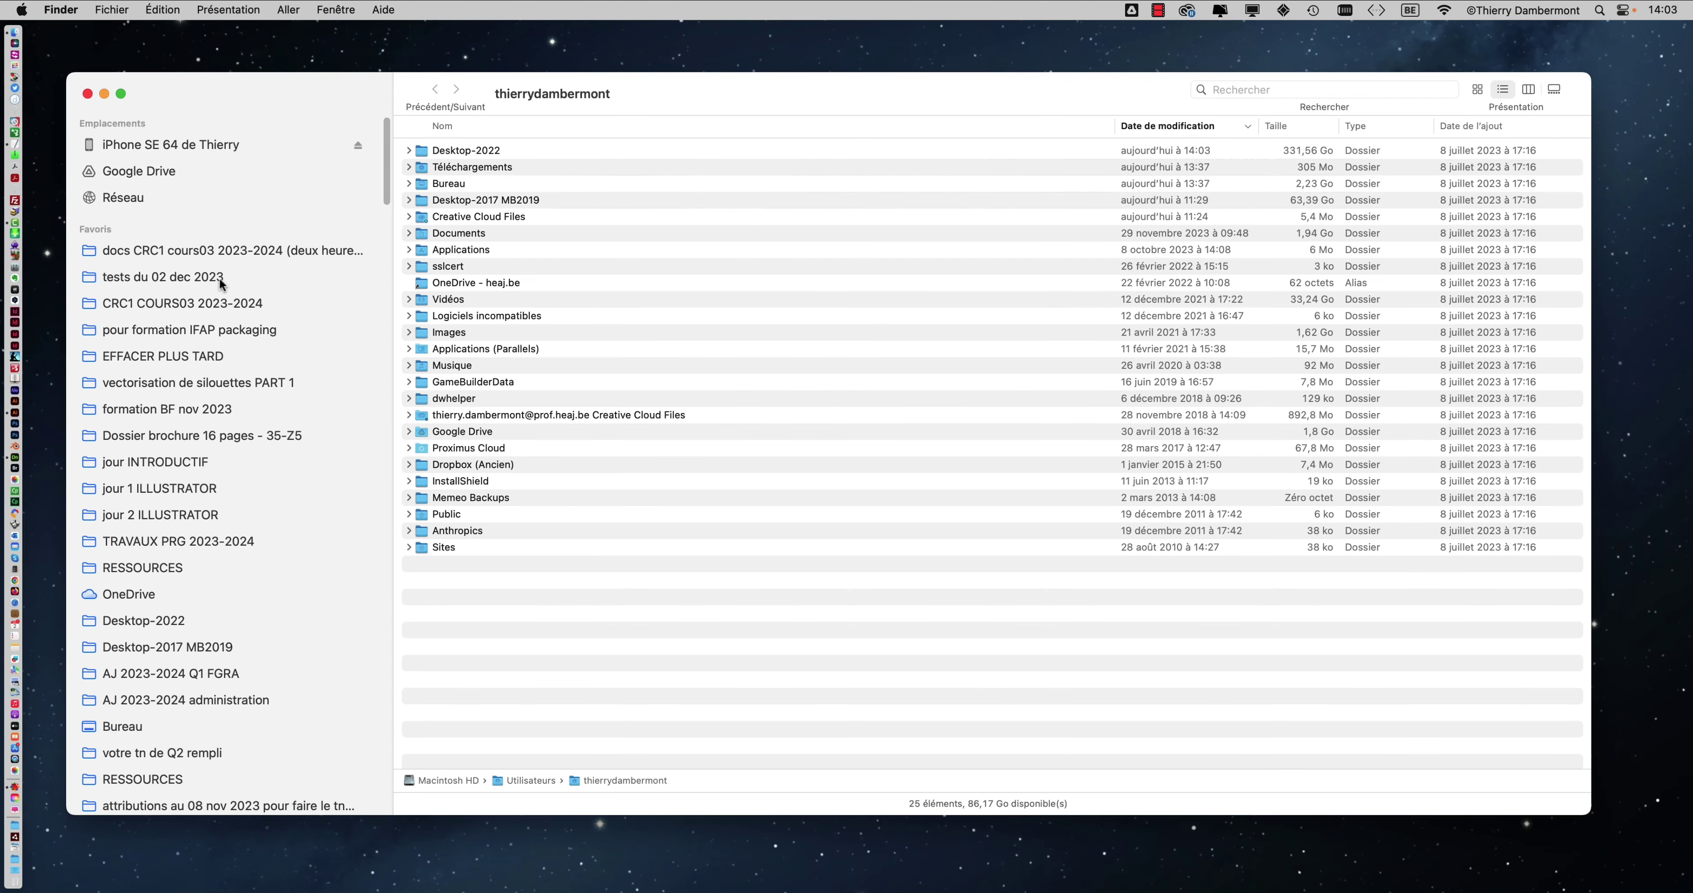
left_click(1502, 90)
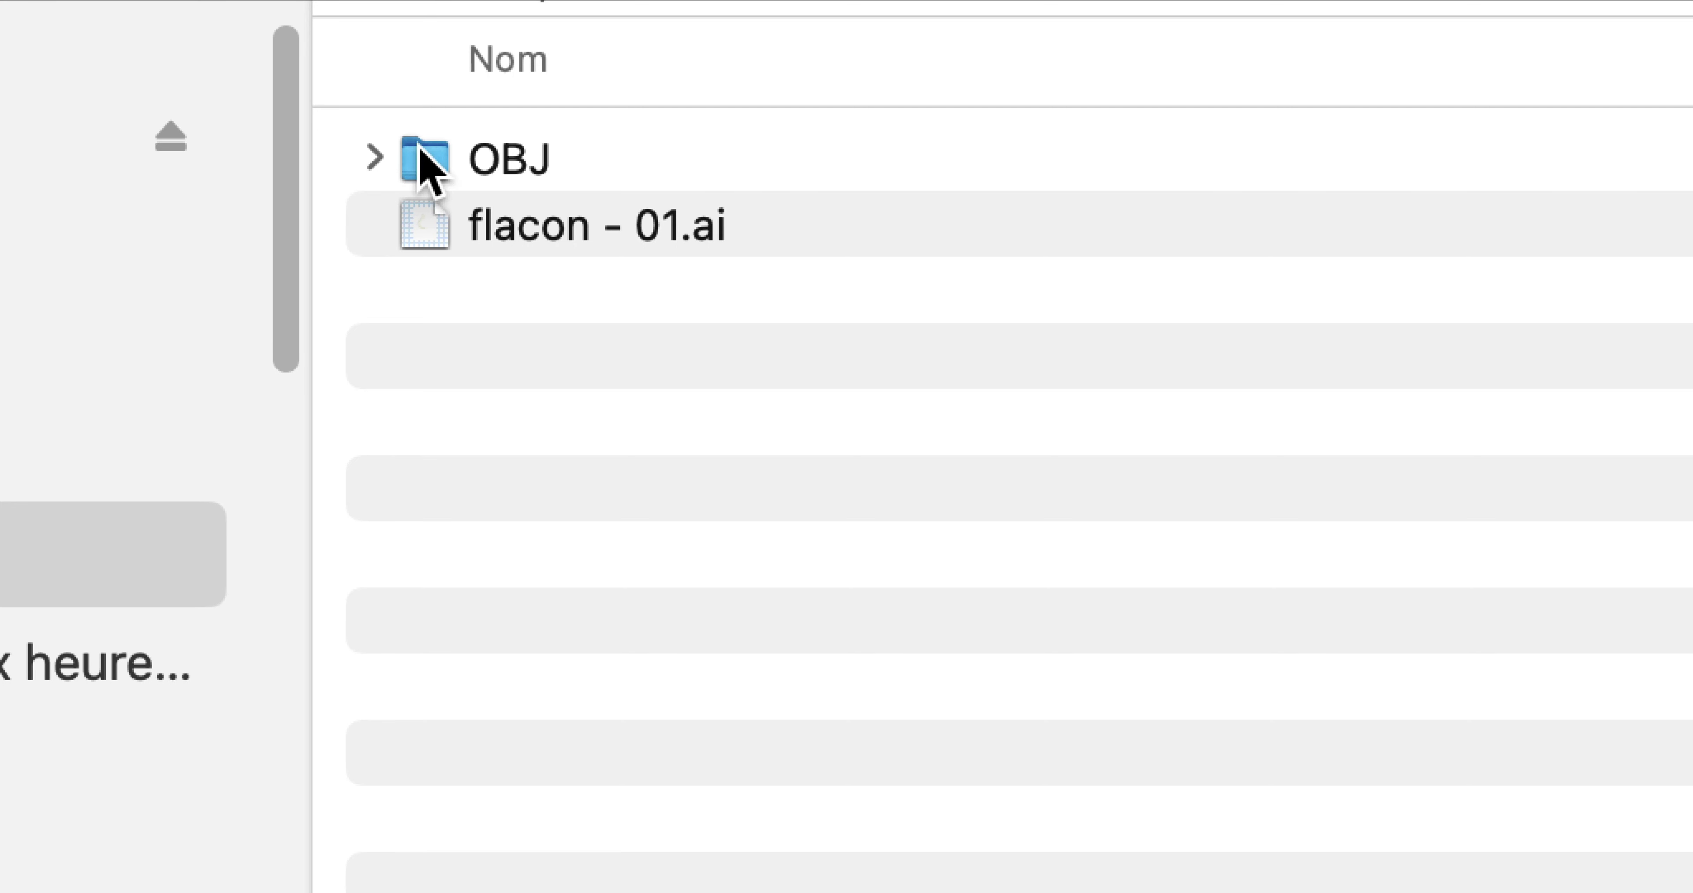
left_click(375, 158)
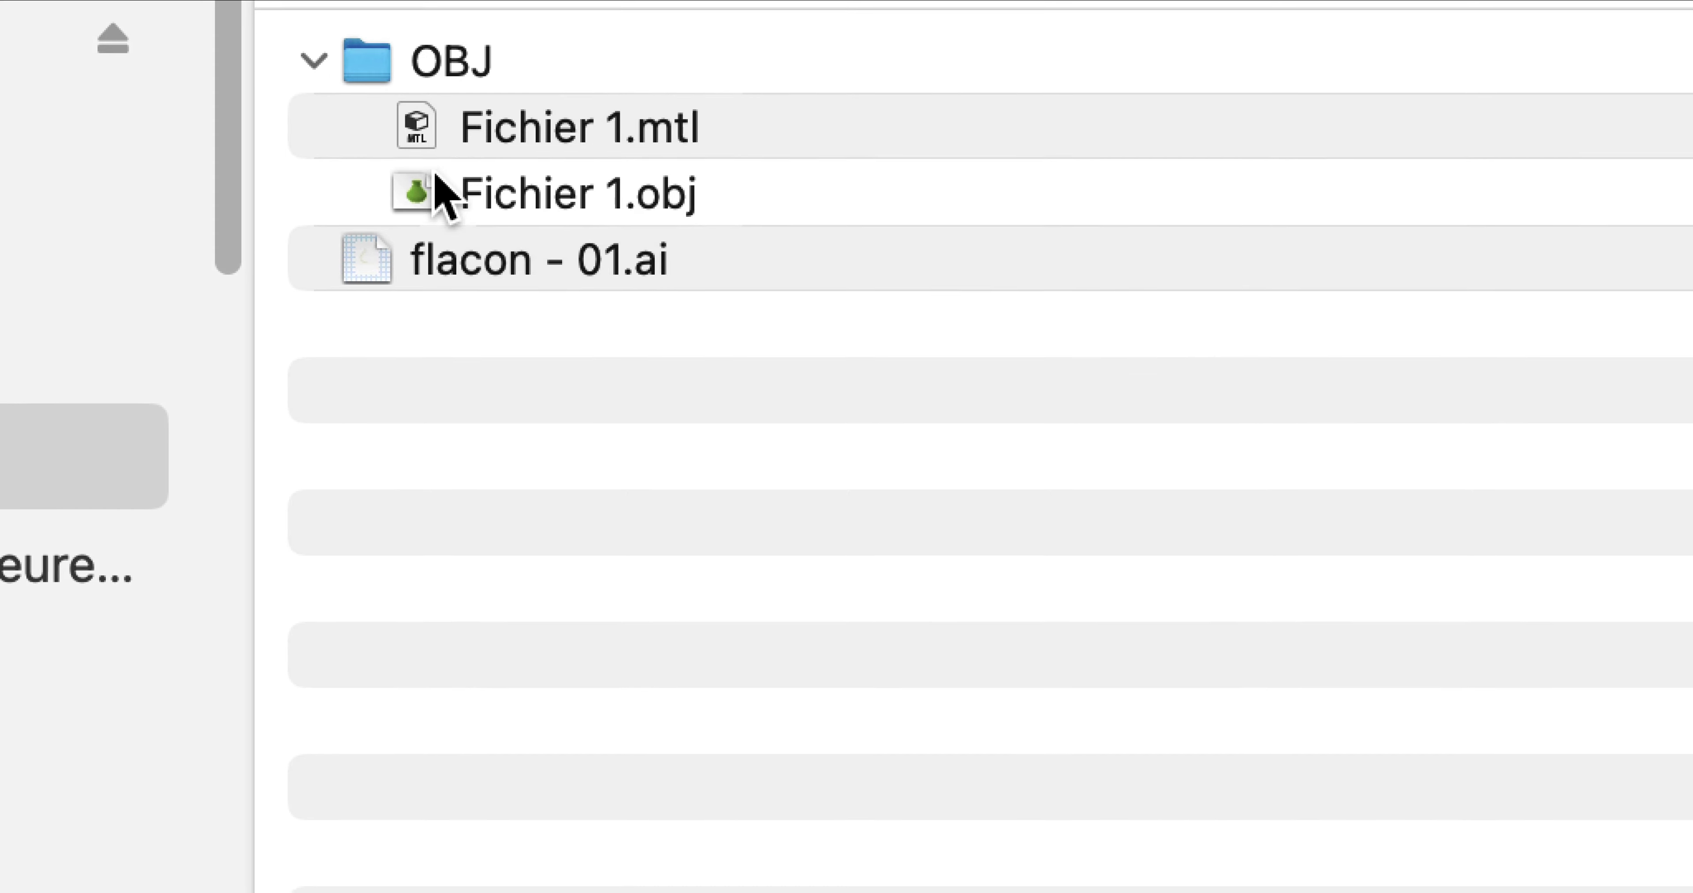
left_click(436, 188)
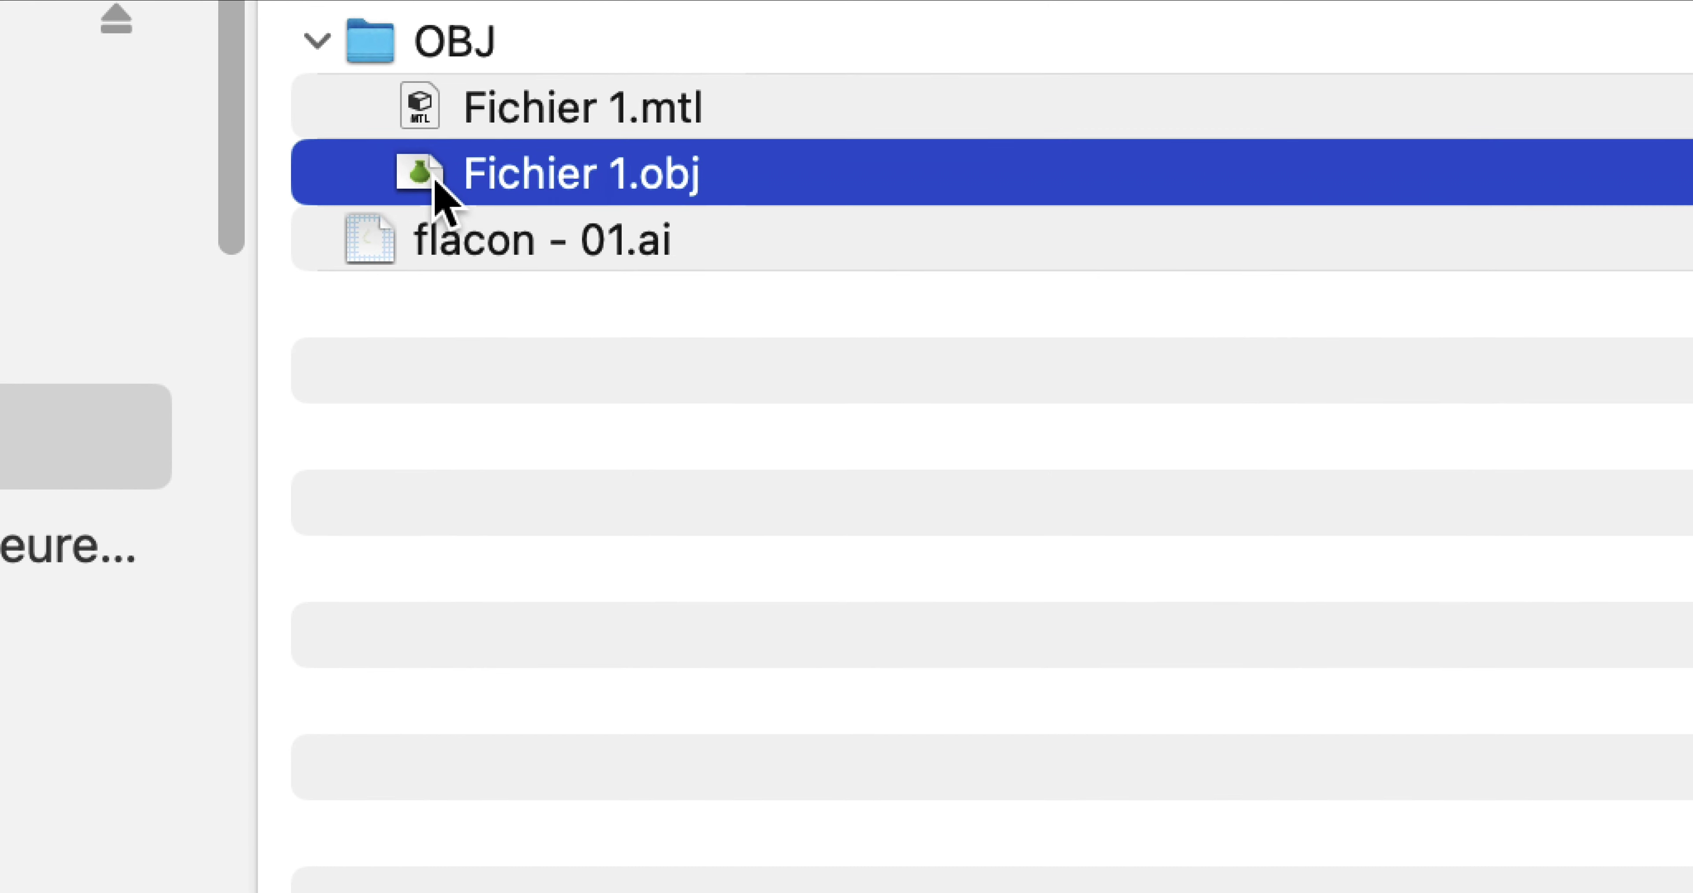
Start a new Dimension scene and import TRAVAIL ENSEMBLE/OBJ/Fichier 1.obj as a 3D model
key("super+Tab")
key("super+Tab")
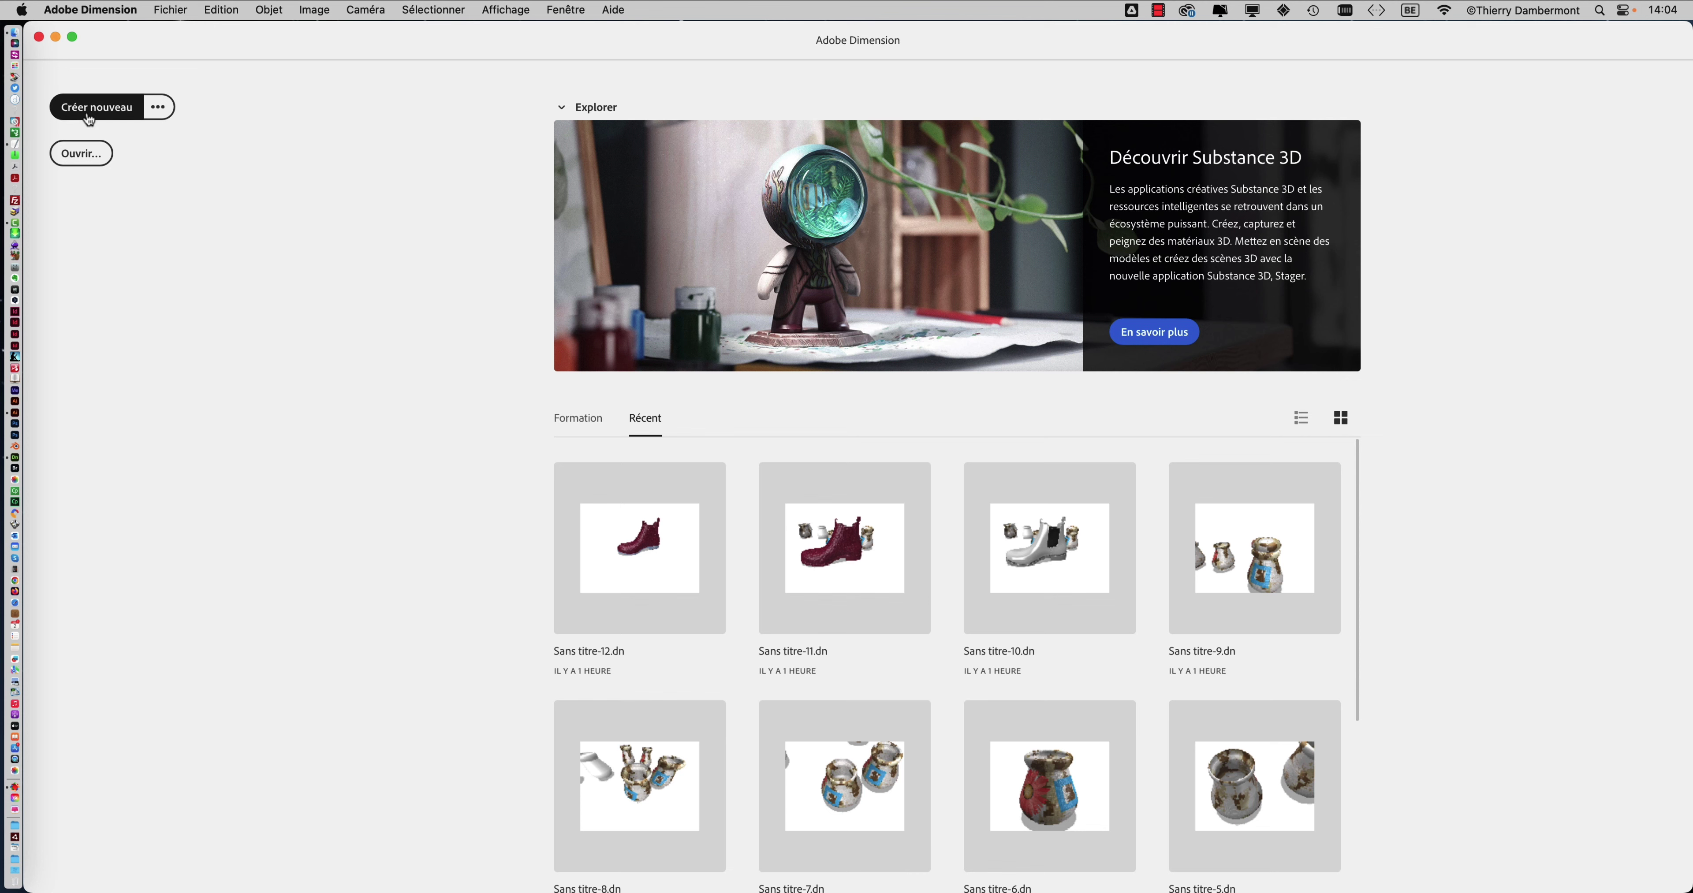
left_click(89, 118)
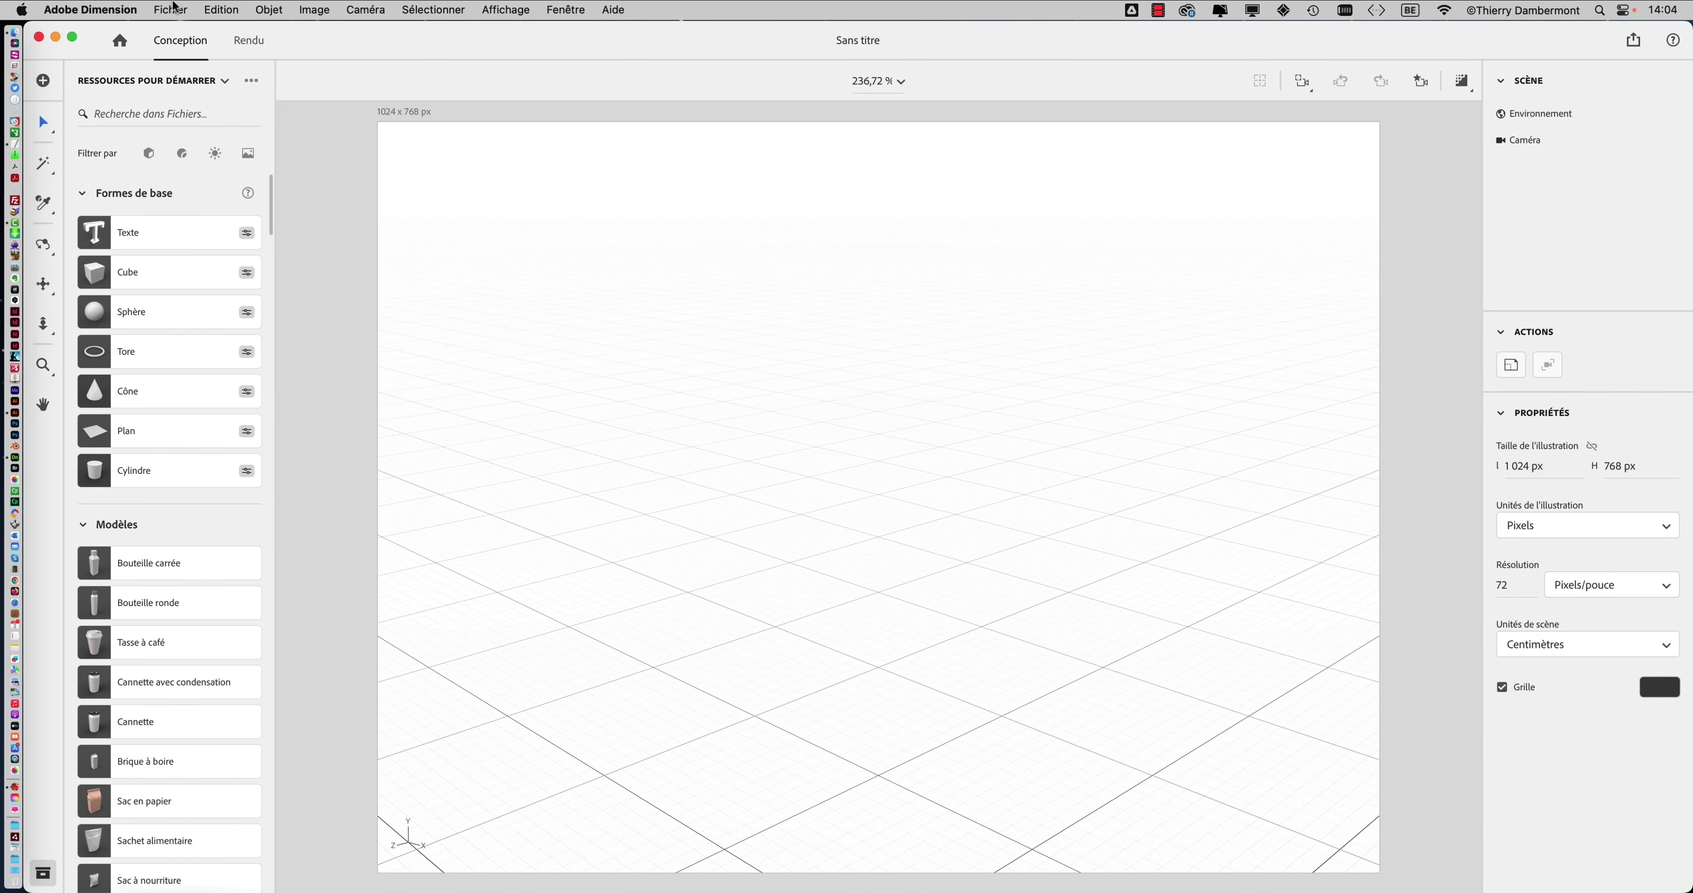
left_click(170, 9)
mouse_move(228, 207)
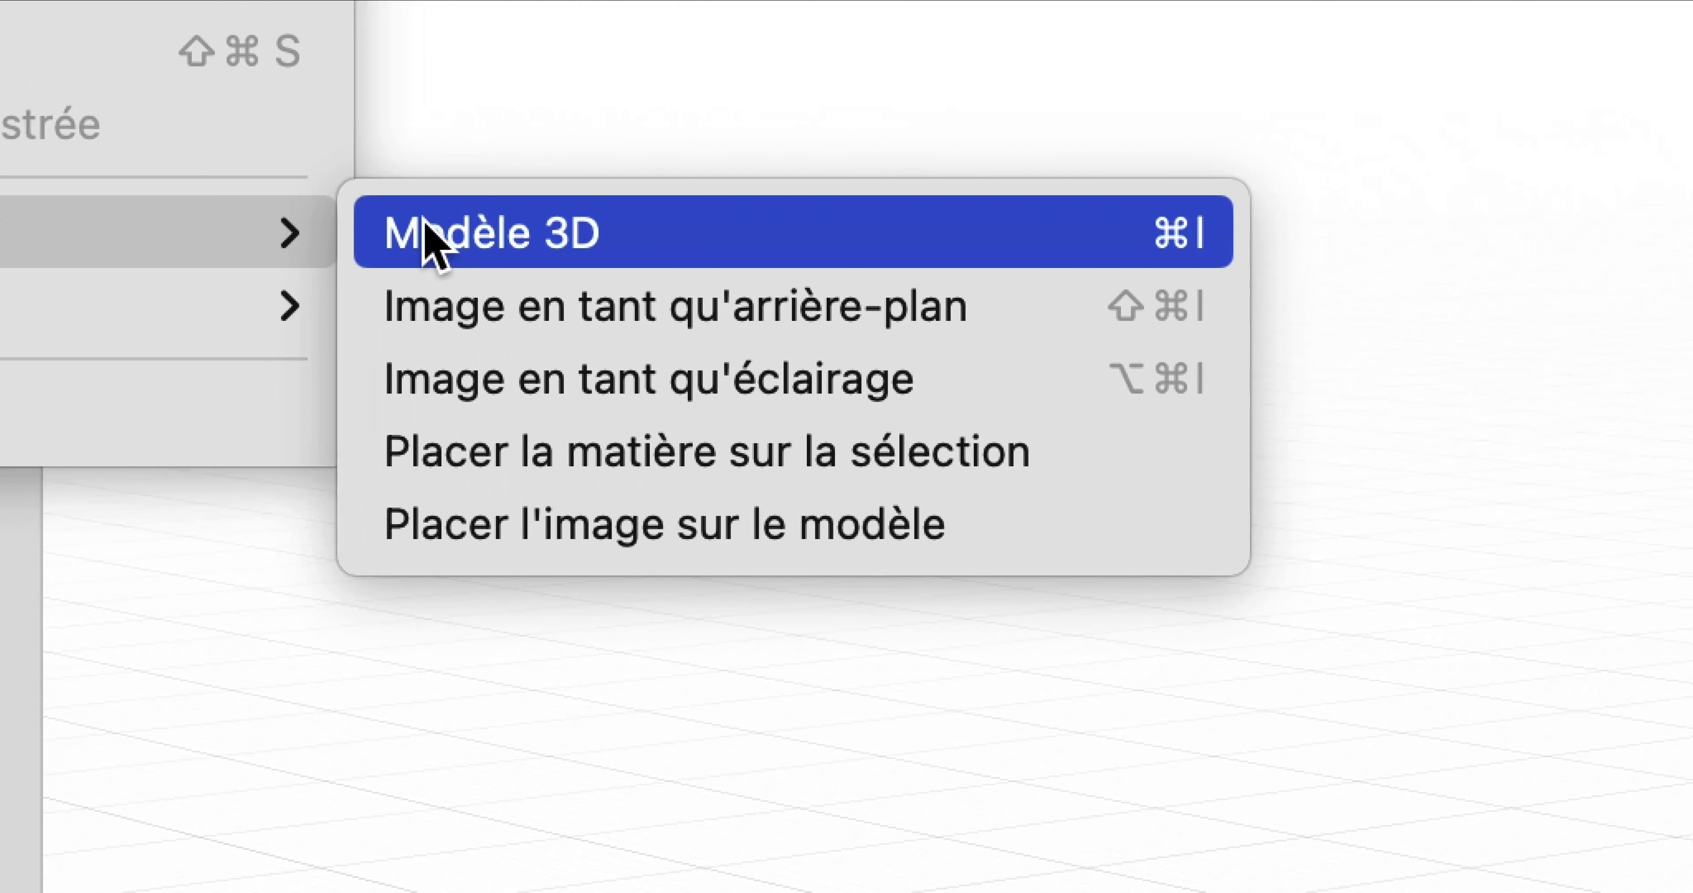
left_click(430, 241)
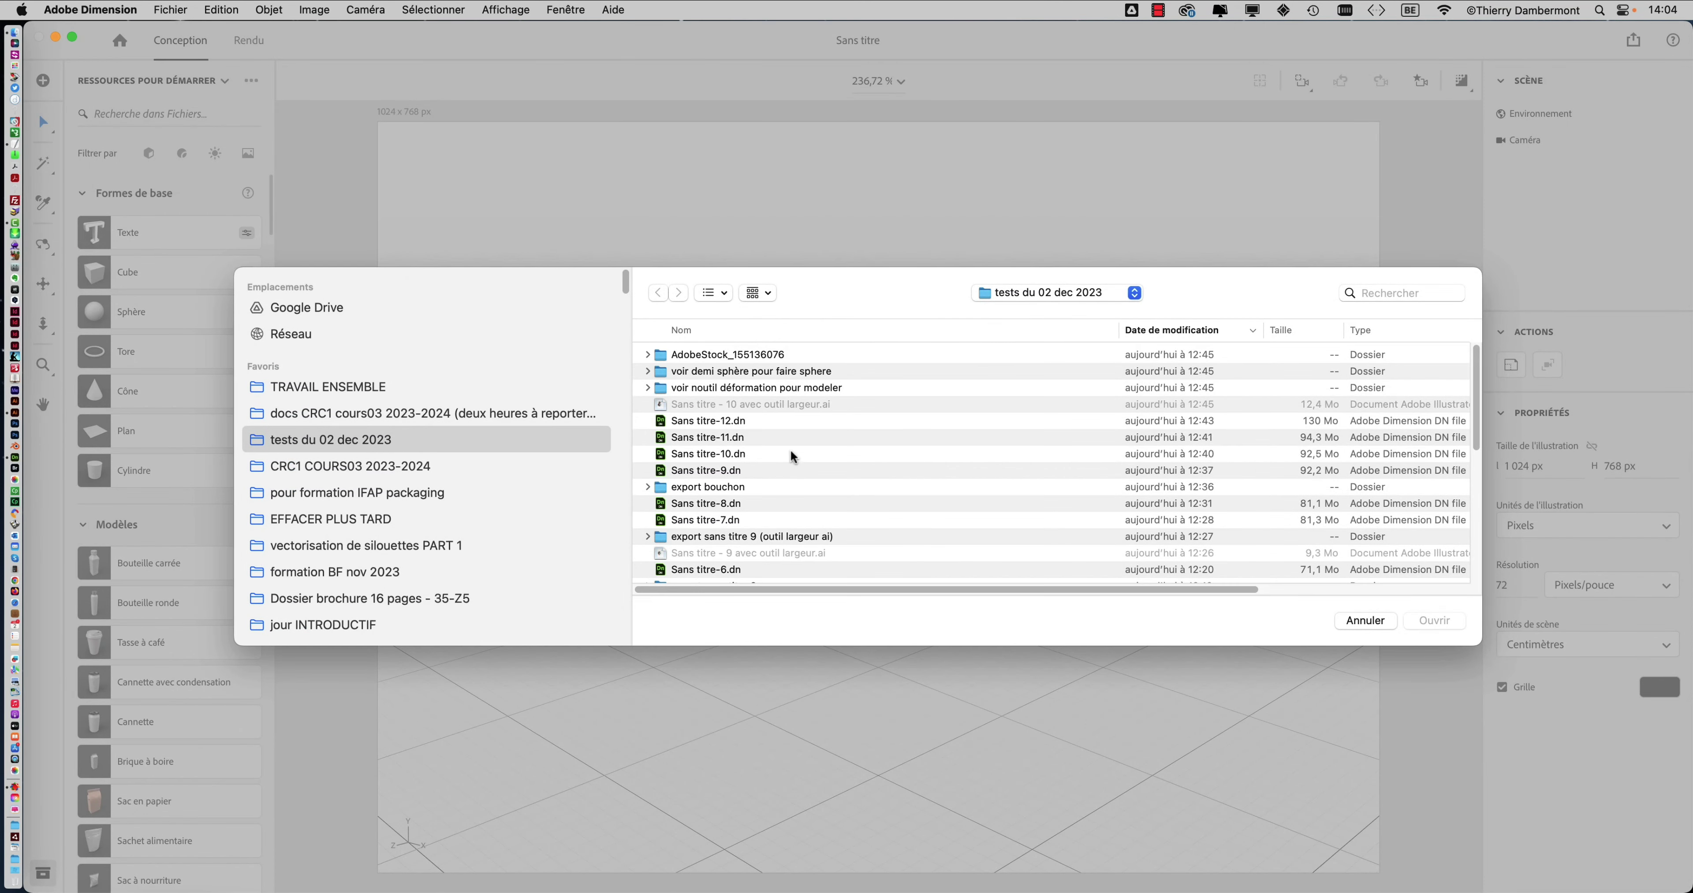
left_click(394, 388)
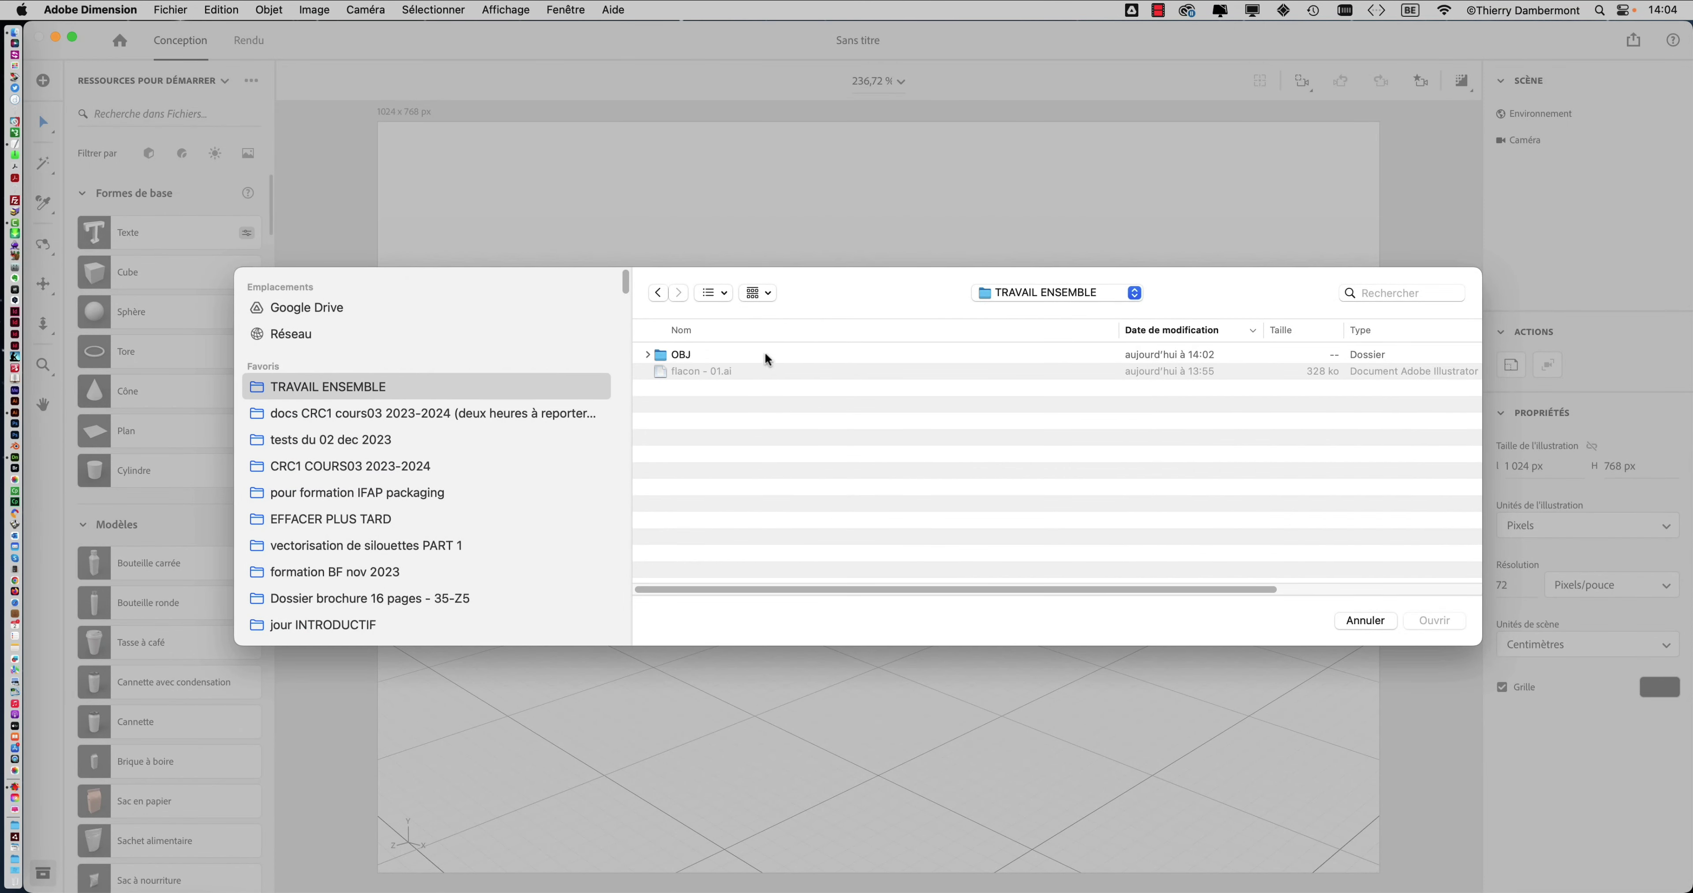
left_click(646, 355)
left_click(696, 388)
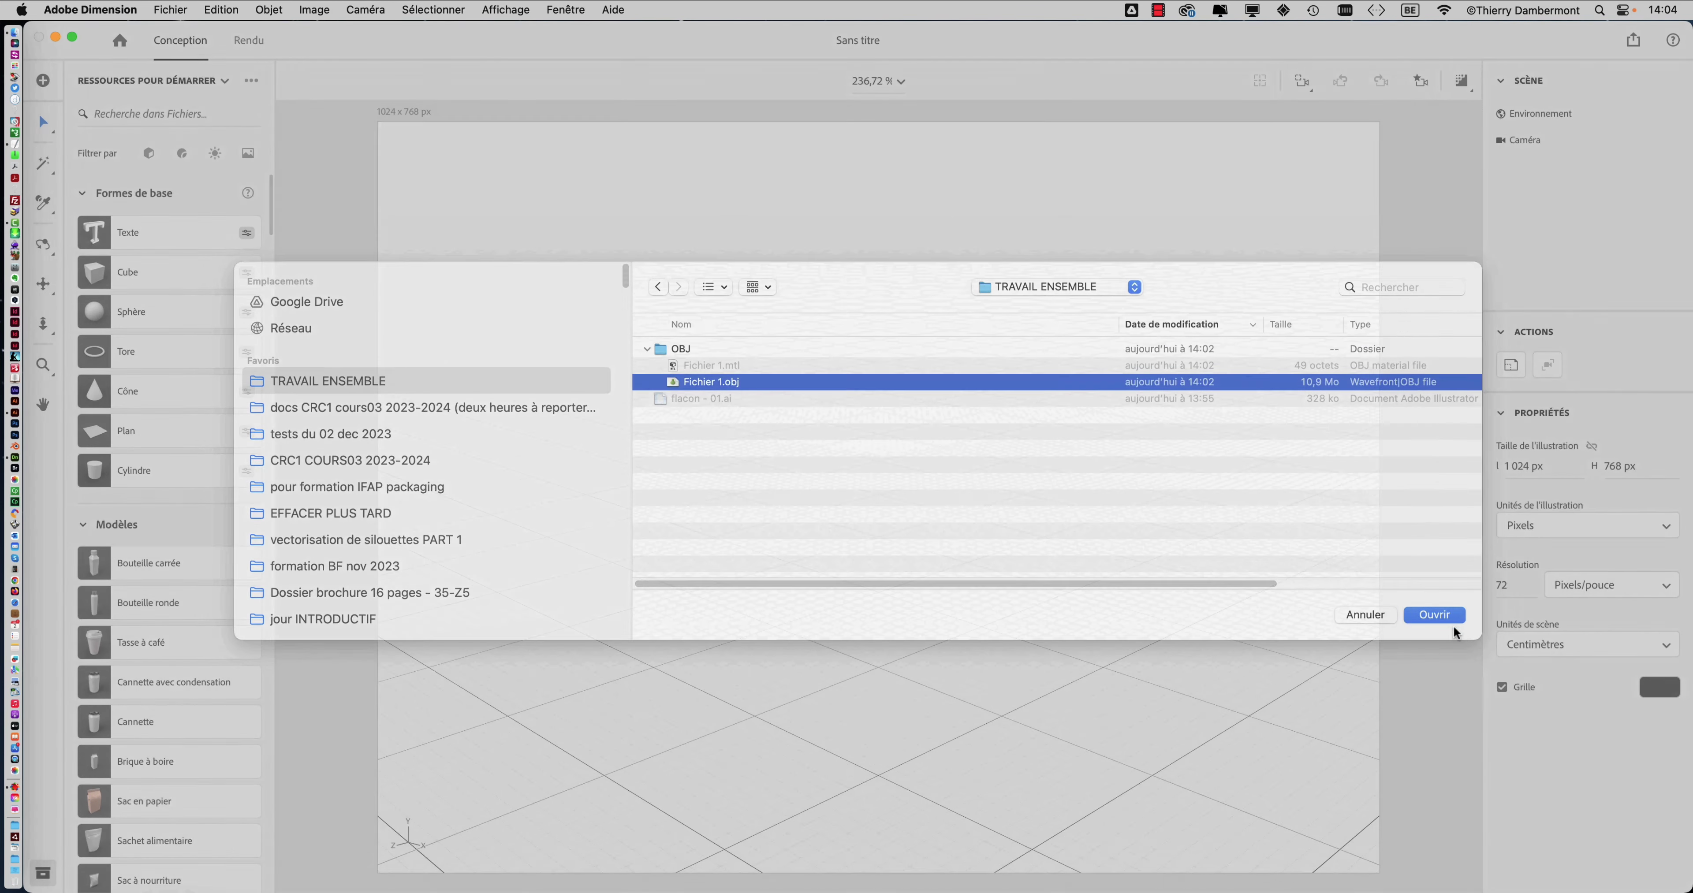
left_click(1449, 623)
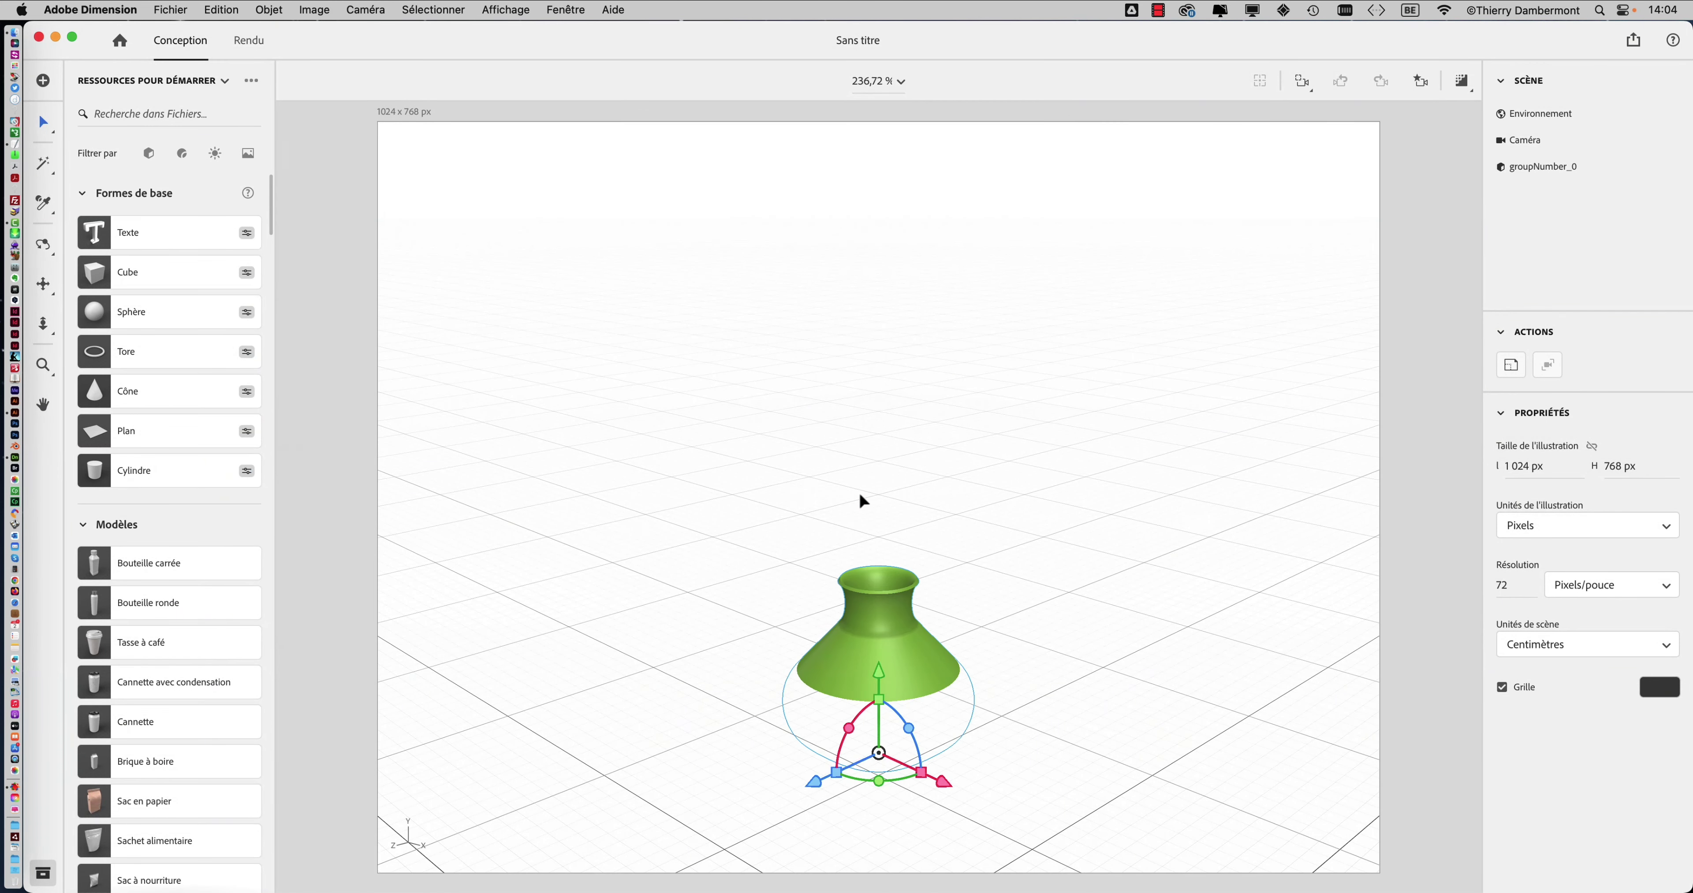
Move the vase along the ground to X 2,9 cm, Z −9,8 cm and frame it
left_click(878, 657)
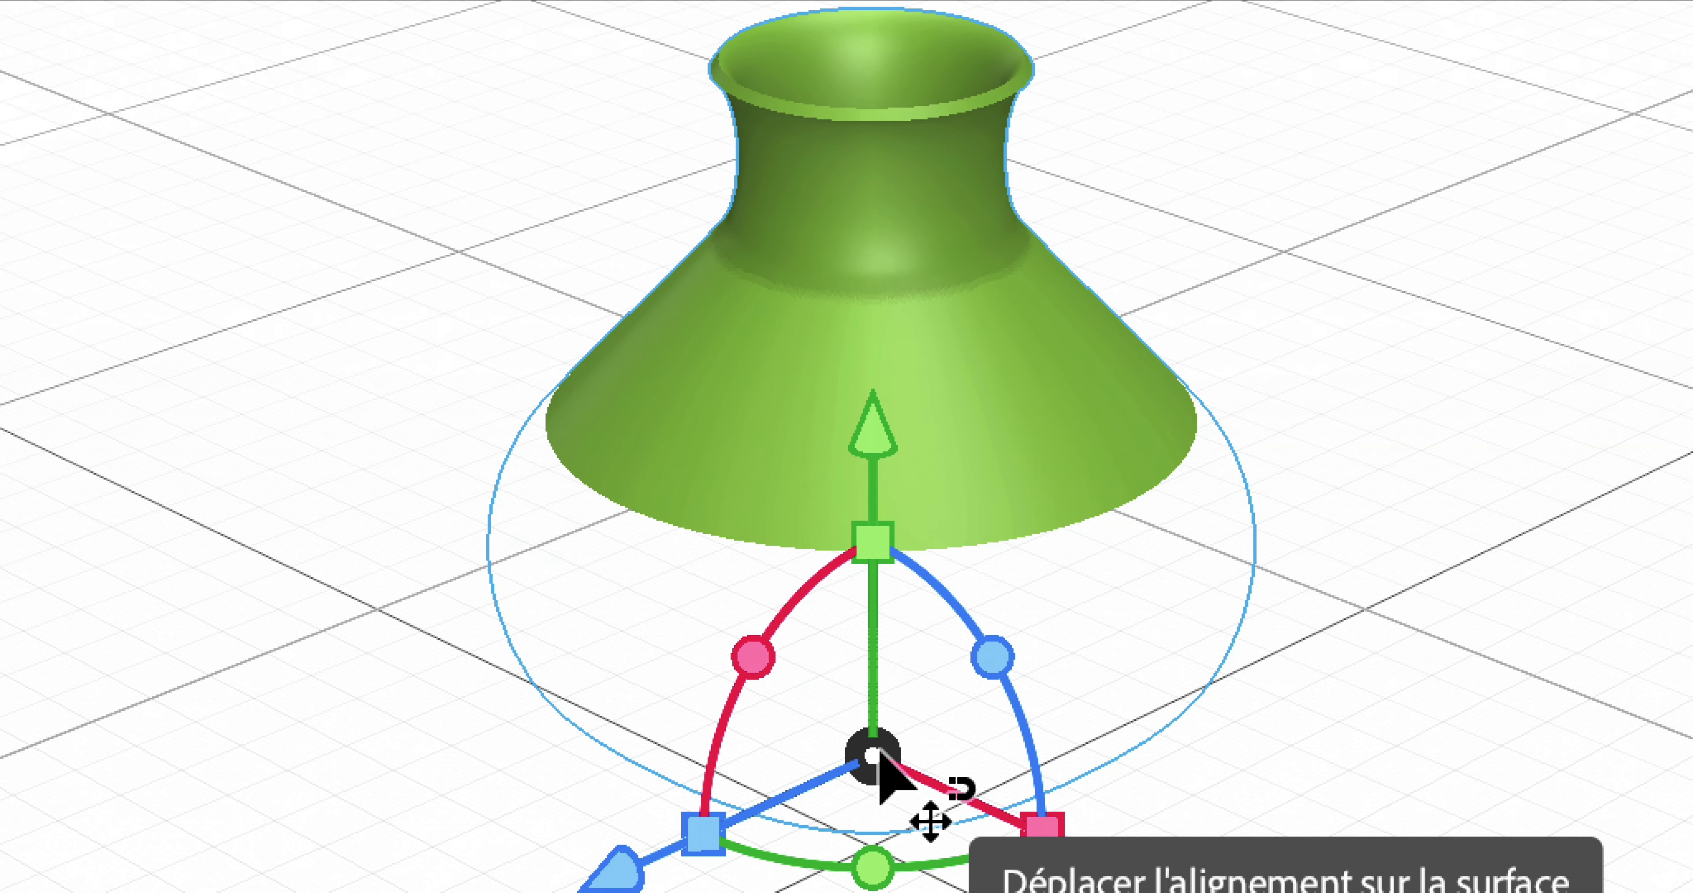
left_click_drag(881, 752, 985, 660)
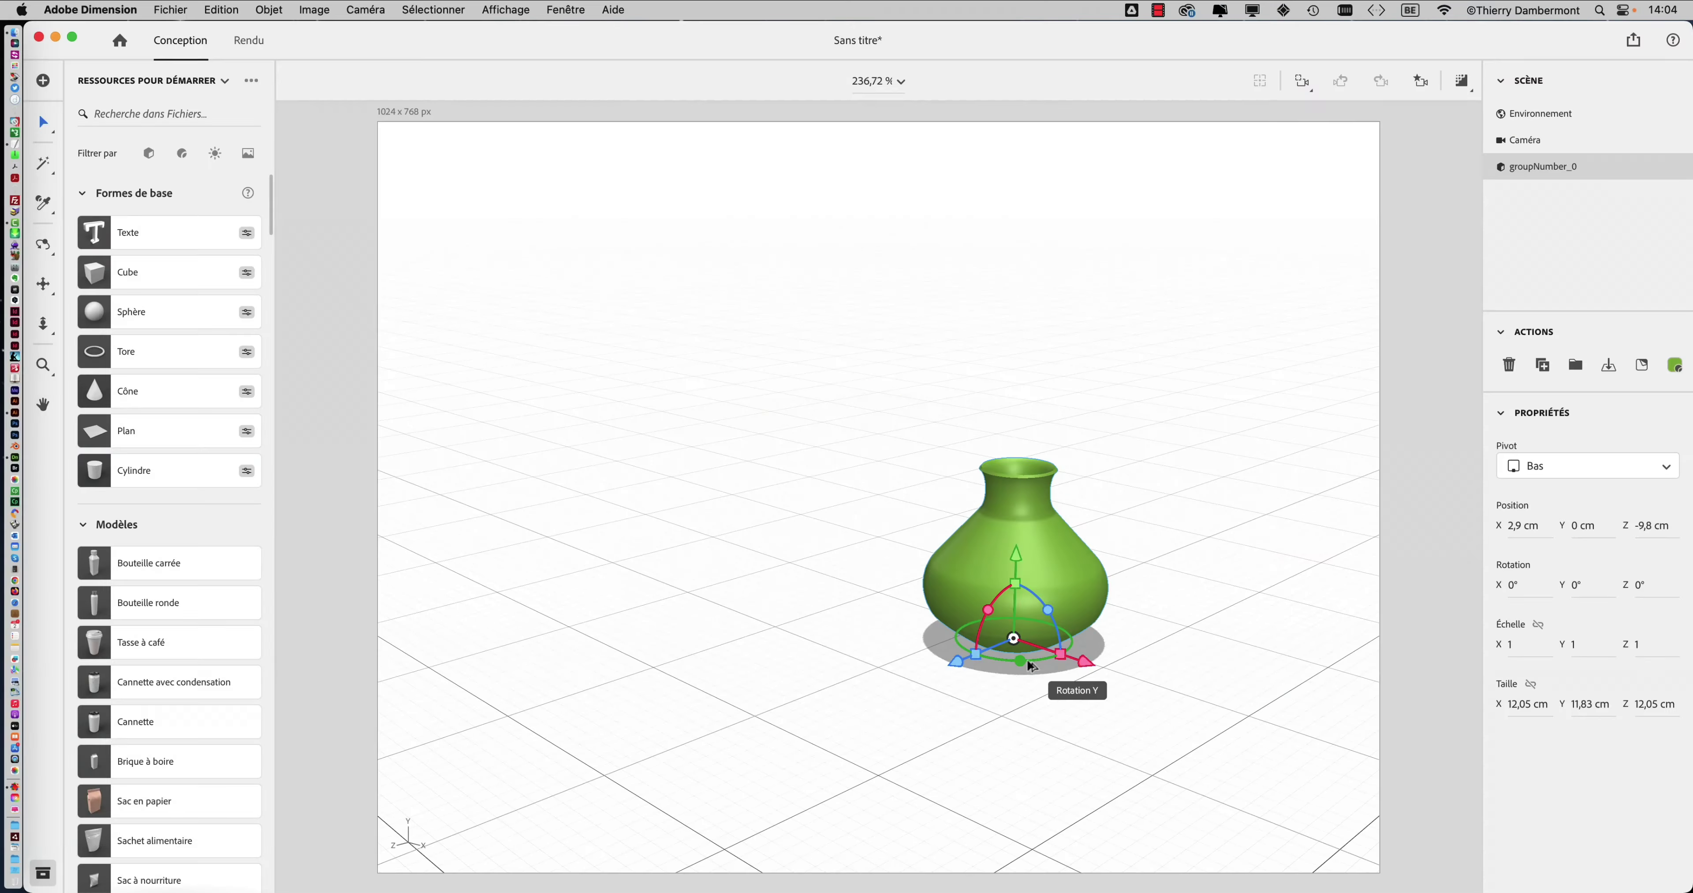
key("f")
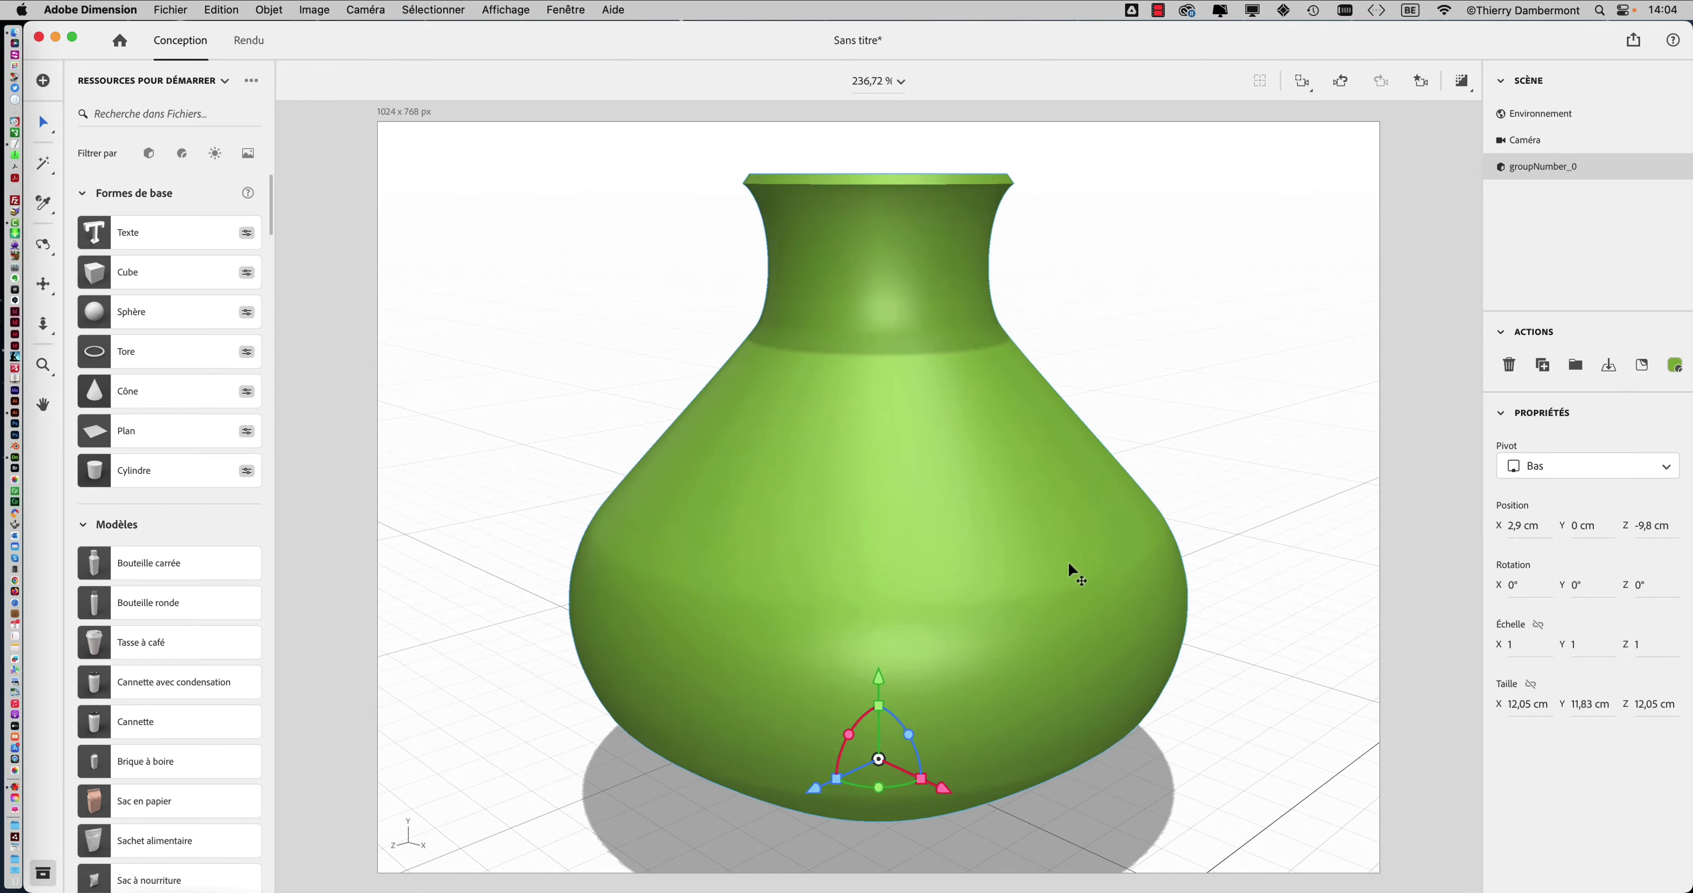
Orbit and zoom the camera to view the vase from an elevated angle
mouse_move(1086, 528)
middle_mouse_down()
mouse_move(1119, 603)
mouse_move(877, 518)
mouse_move(884, 631)
mouse_move(920, 657)
mouse_move(1119, 557)
mouse_move(820, 593)
mouse_move(1089, 634)
mouse_move(959, 601)
mouse_move(760, 468)
mouse_move(745, 358)
middle_mouse_up()
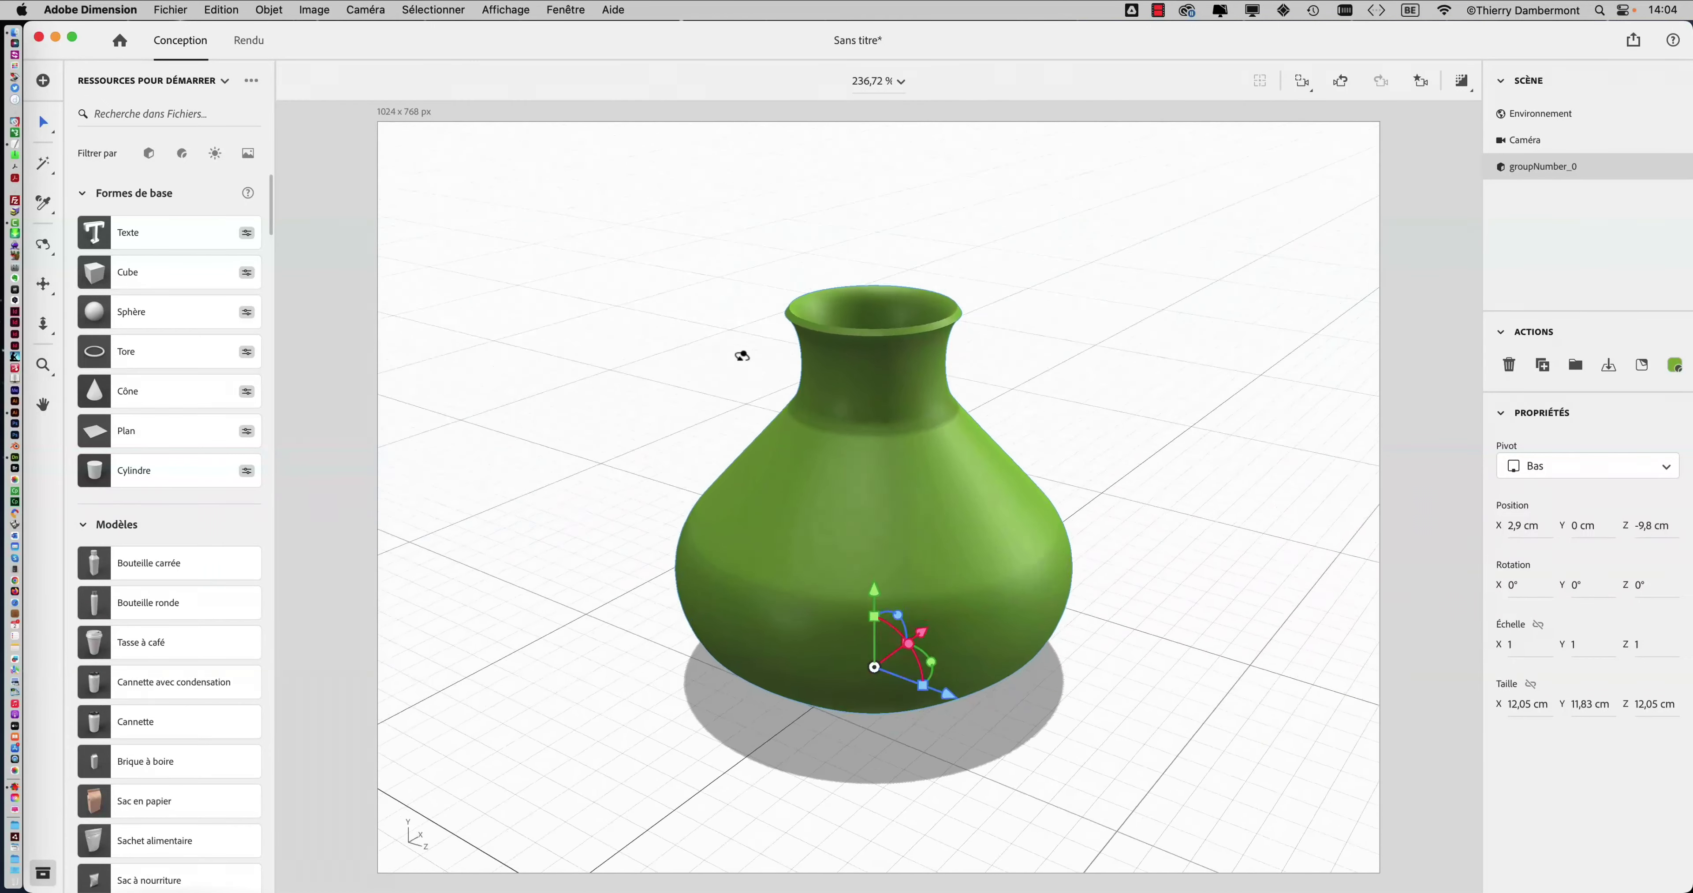
mouse_move(906, 373)
middle_mouse_down()
mouse_move(661, 457)
mouse_move(801, 468)
mouse_move(745, 533)
mouse_move(904, 459)
middle_mouse_up()
scroll(903, 460, "up", 2)
scroll(903, 461, "up", 1)
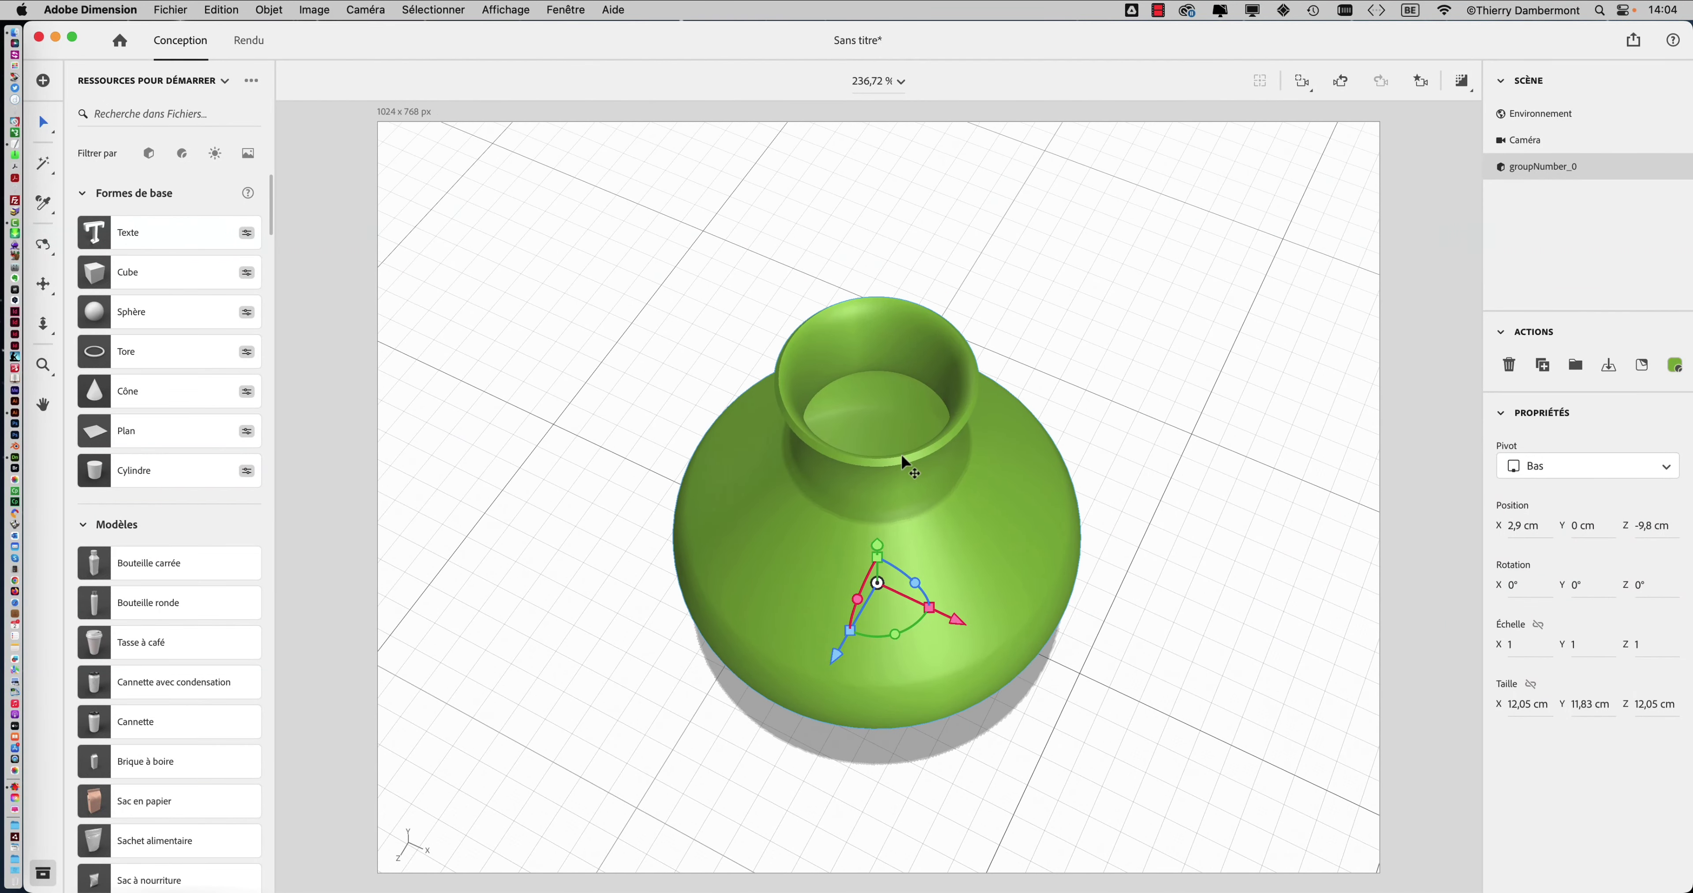
scroll(902, 463, "up", 1)
scroll(902, 465, "up", 2)
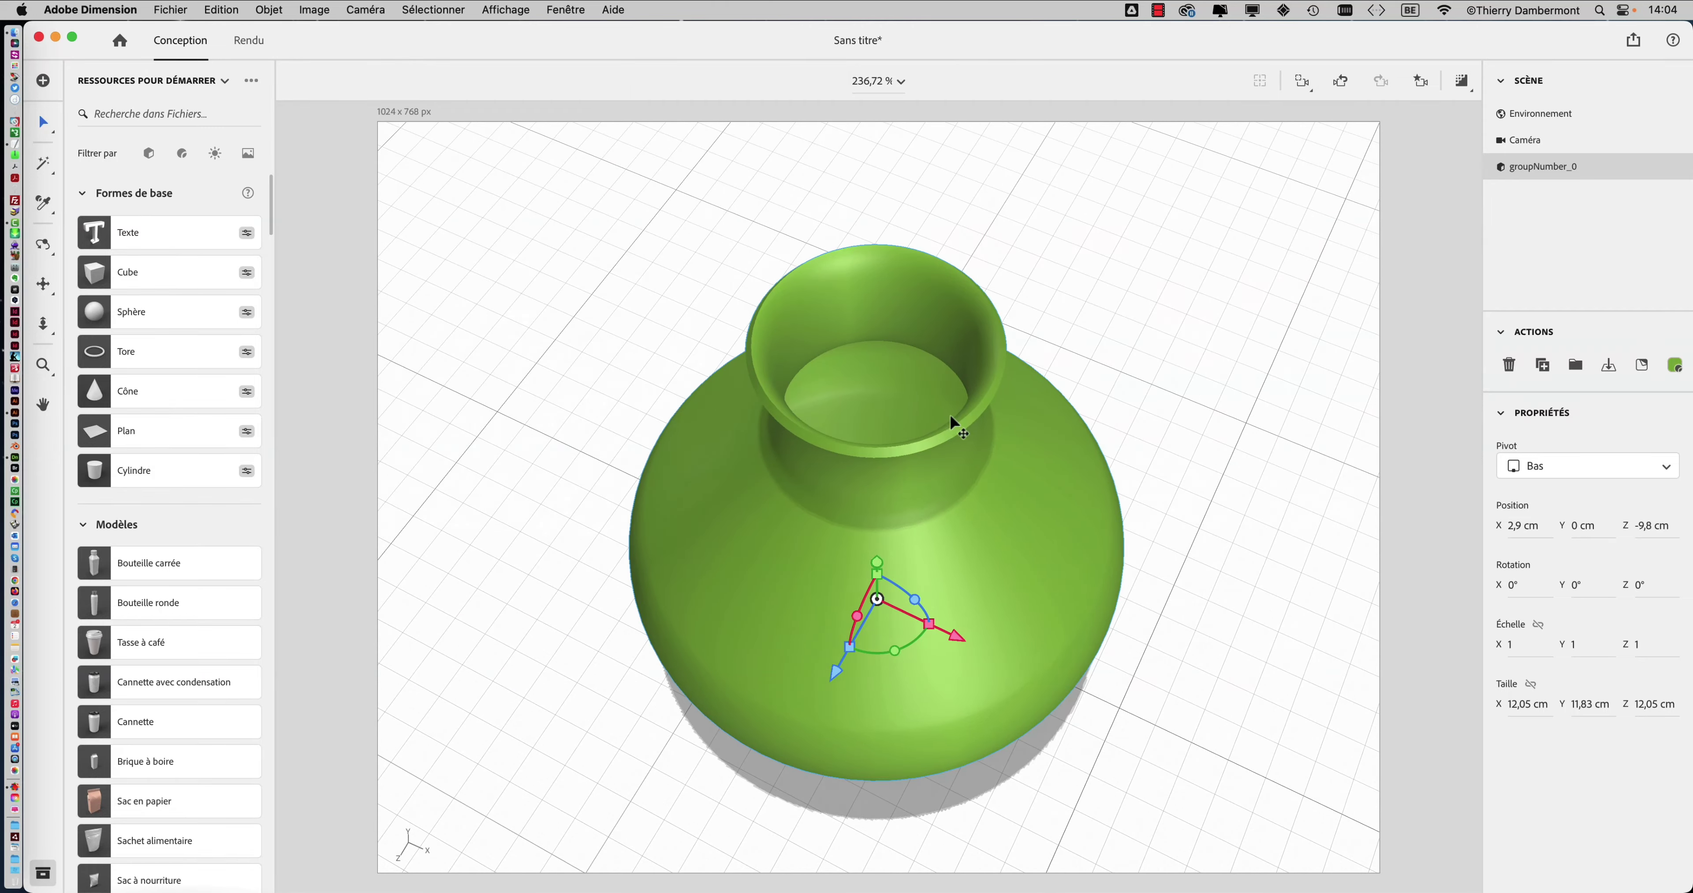
mouse_move(955, 424)
middle_mouse_down()
mouse_move(775, 457)
mouse_move(714, 328)
mouse_move(1153, 333)
mouse_move(1115, 309)
mouse_move(888, 404)
mouse_move(803, 361)
middle_mouse_up()
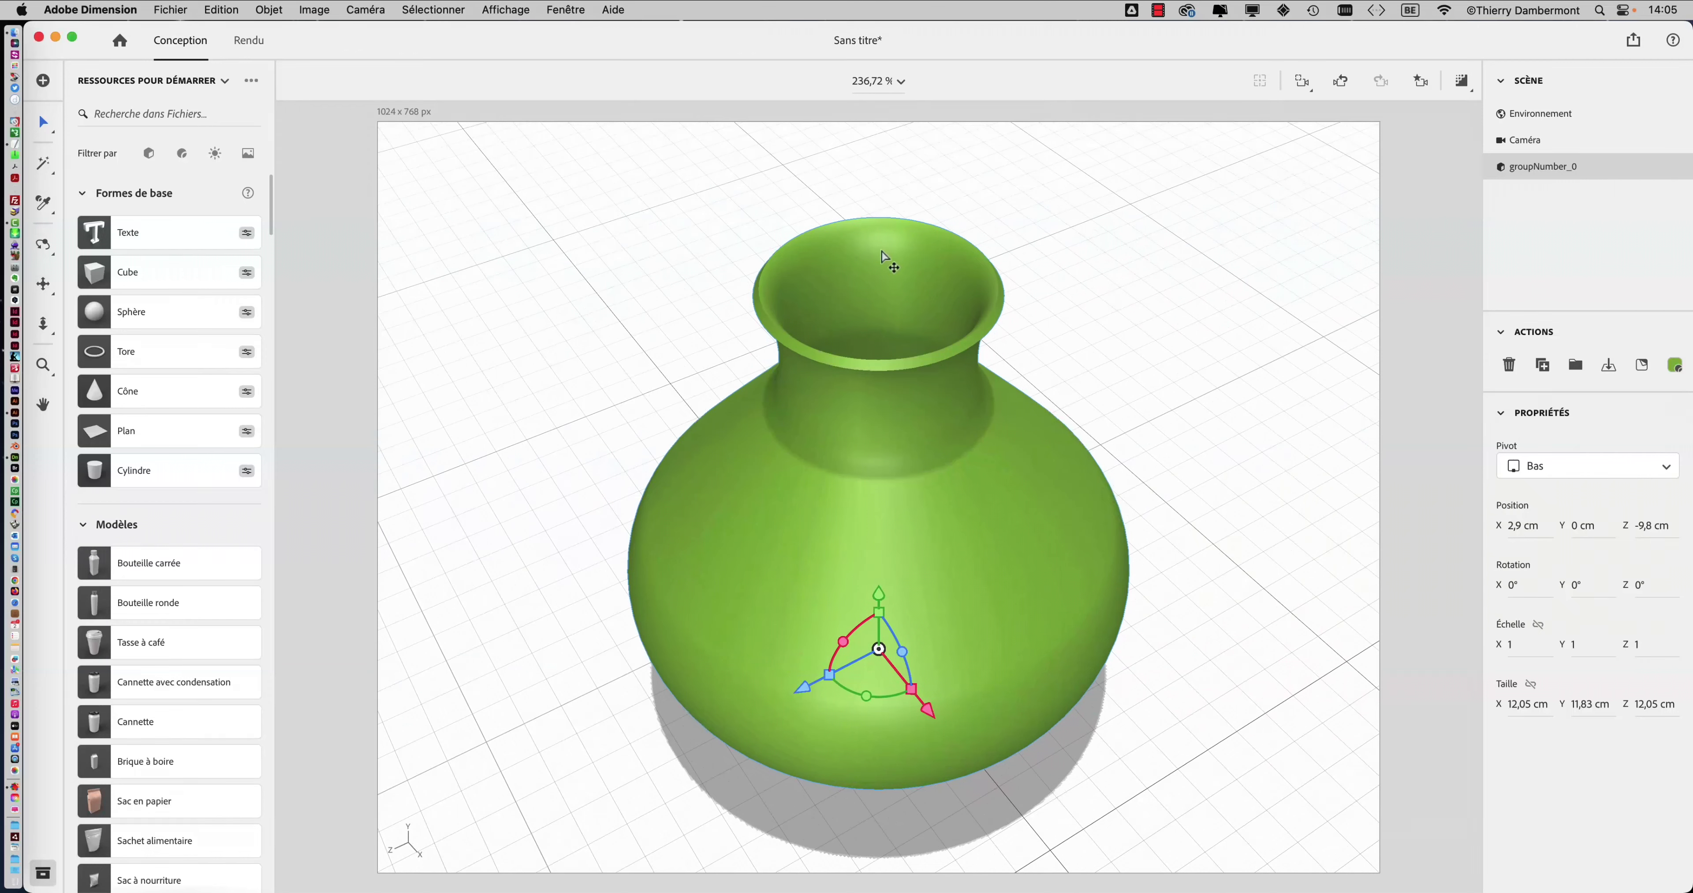
key("super+Tab")
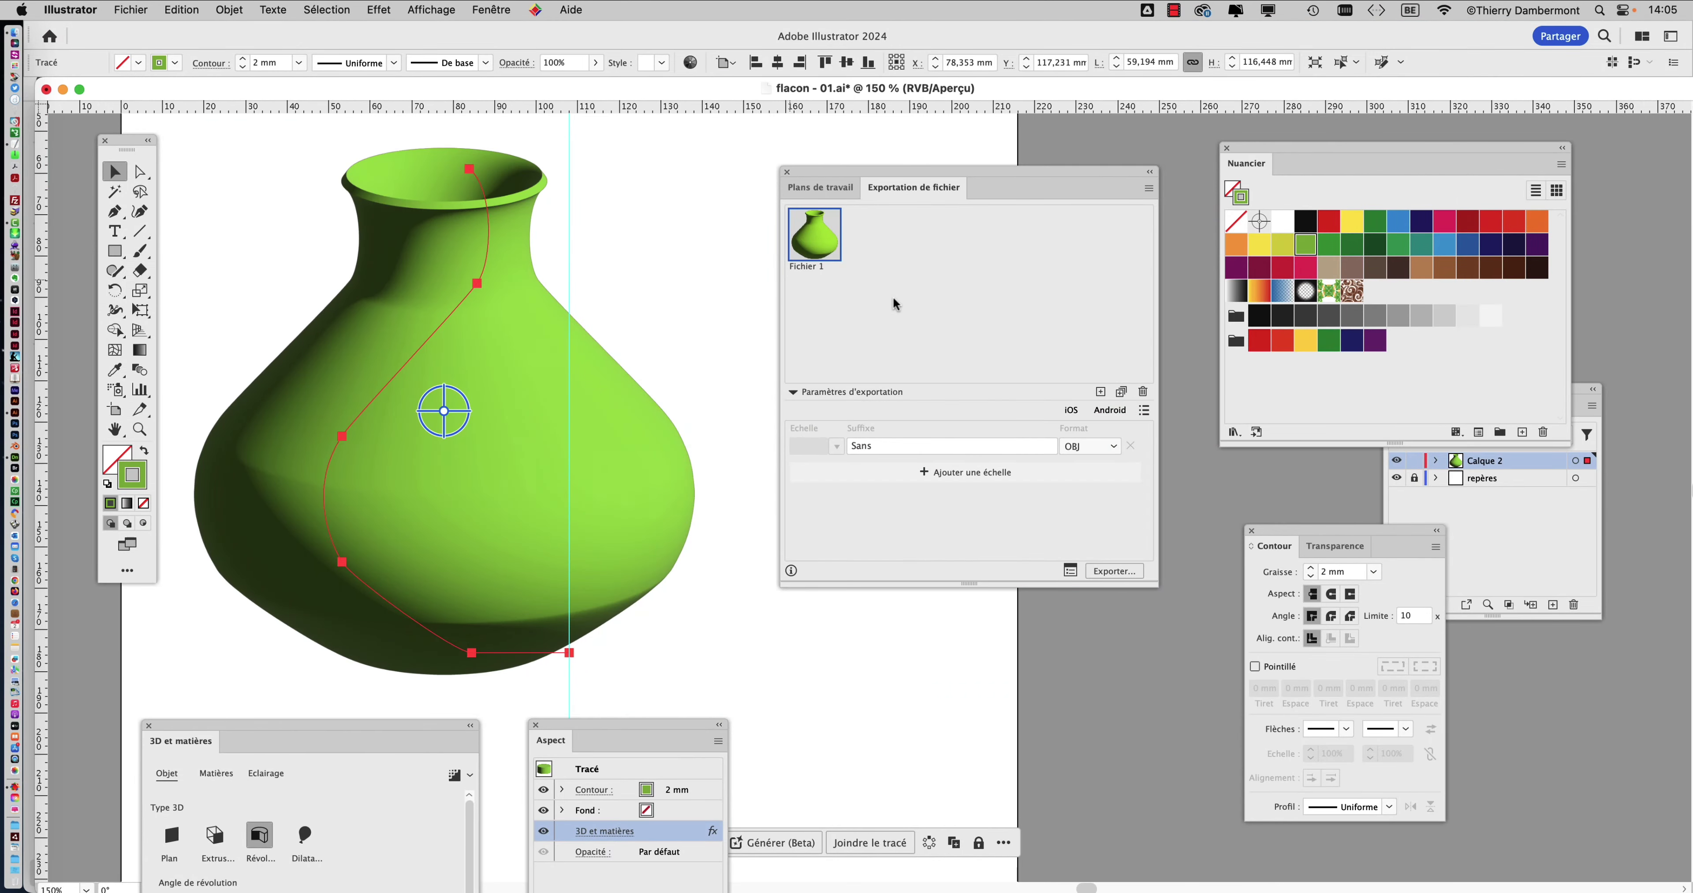
Hide the 3D et matières effect in Aspect to show only the vase's green profile path
mouse_move(803, 176)
left_mouse_down()
mouse_move(936, 624)
mouse_move(960, 550)
left_mouse_up()
left_click_drag(590, 731, 878, 149)
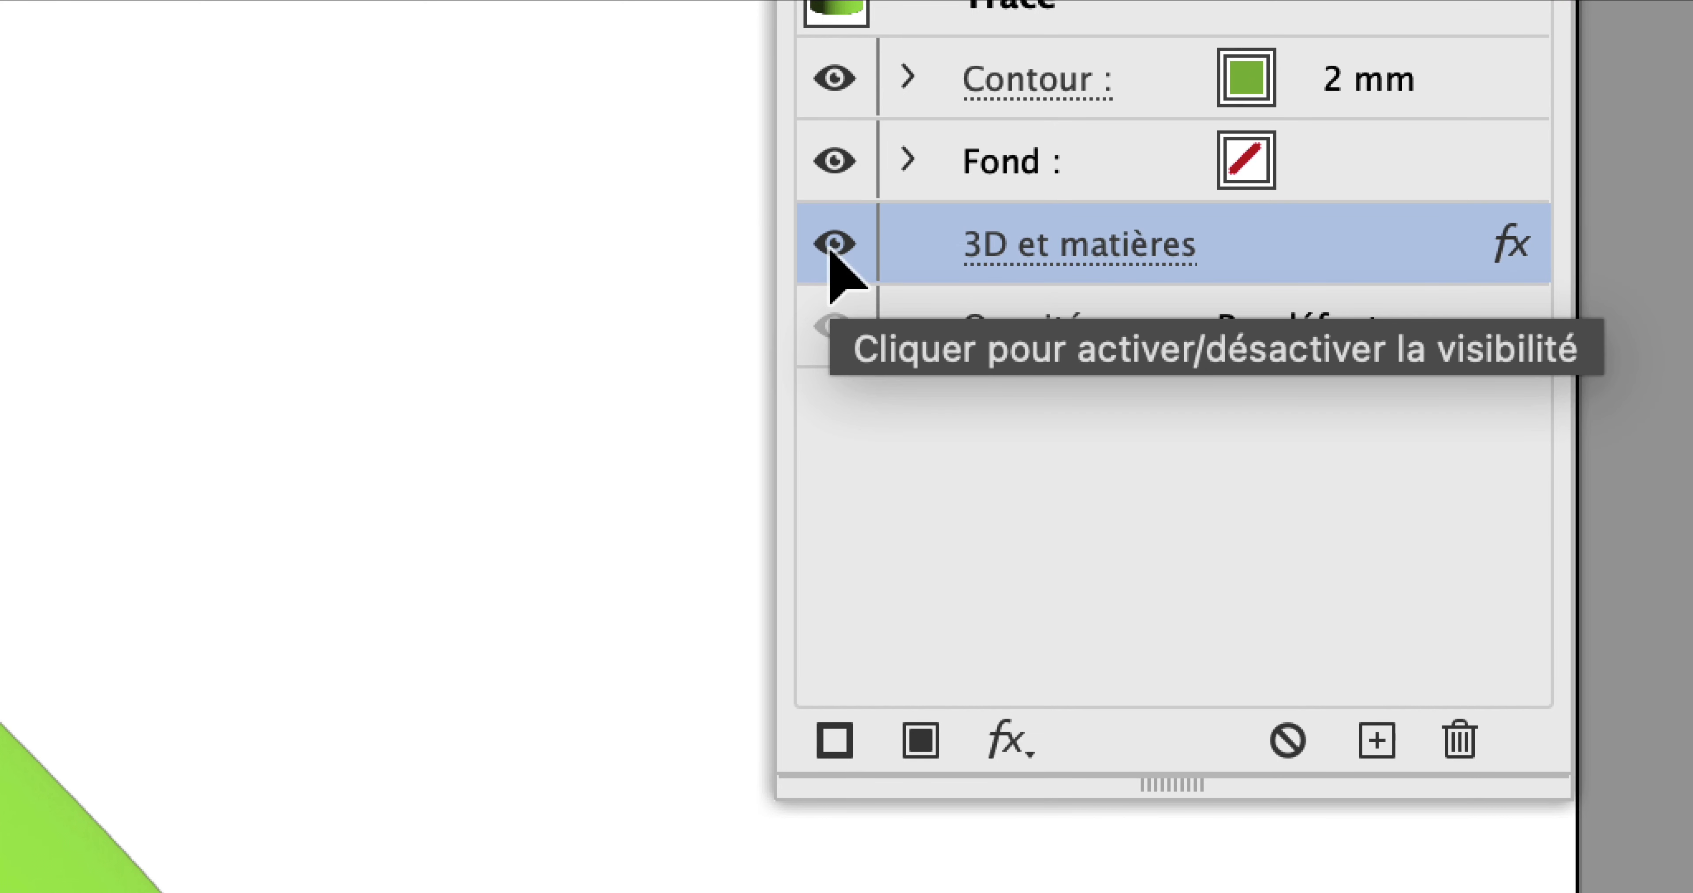
left_click(831, 250)
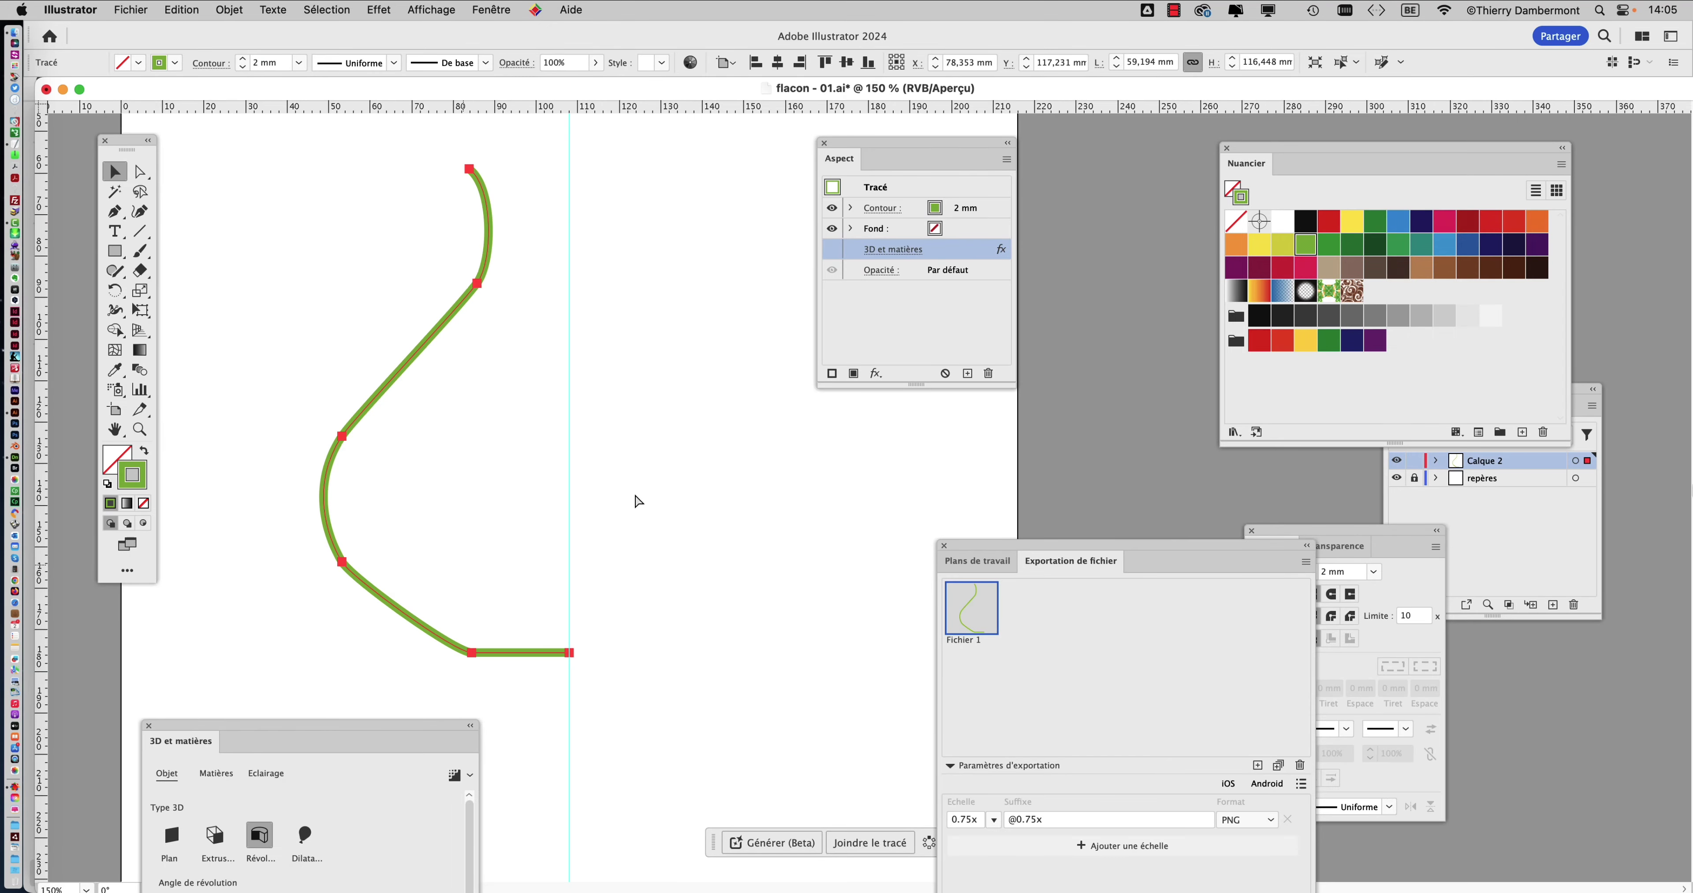
key("super+Tab")
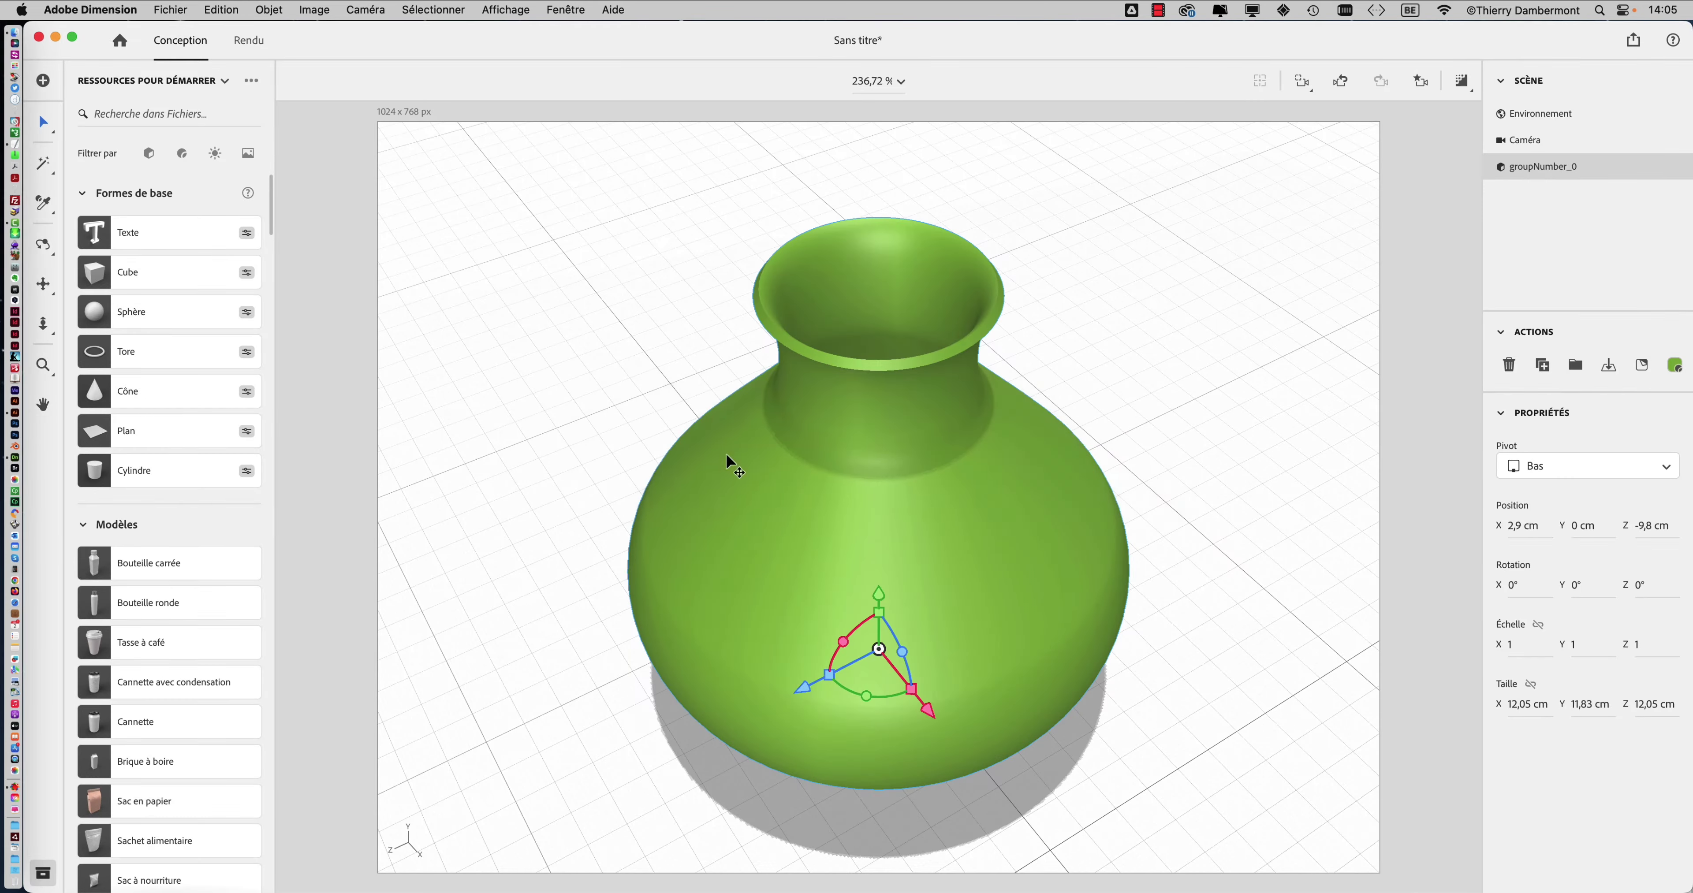
Orbit to a lower side view and select groupNumber_0, sized 12,05 × 11,83 × 12,05 cm
mouse_move(730, 465)
right_mouse_down()
mouse_move(874, 531)
mouse_move(1081, 286)
right_mouse_up()
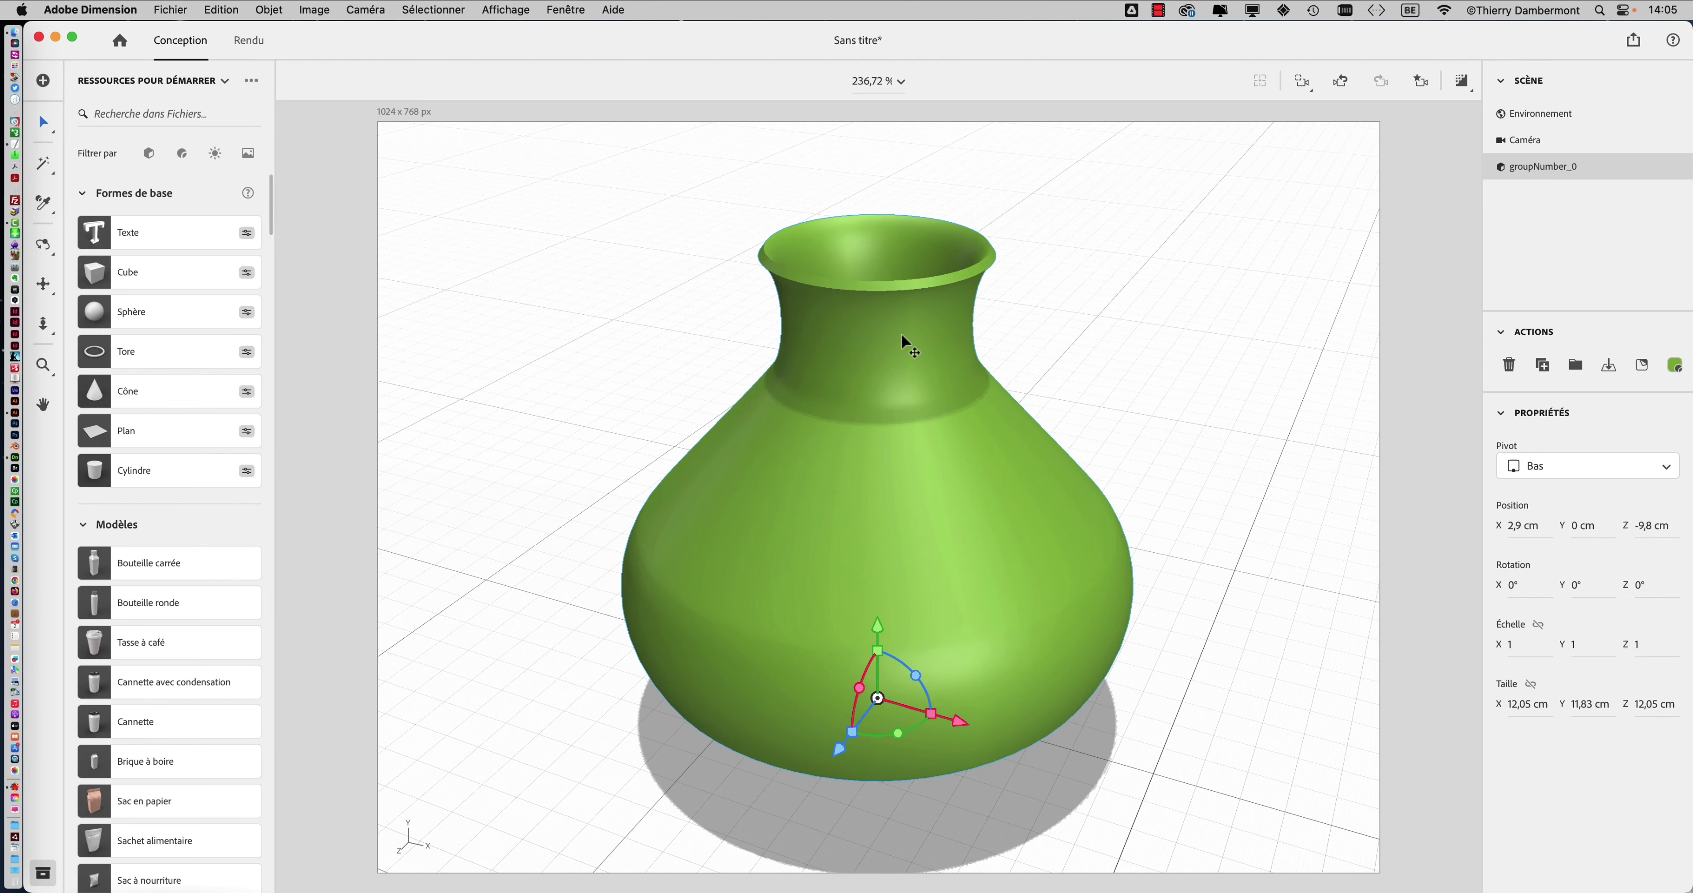
key("Escape")
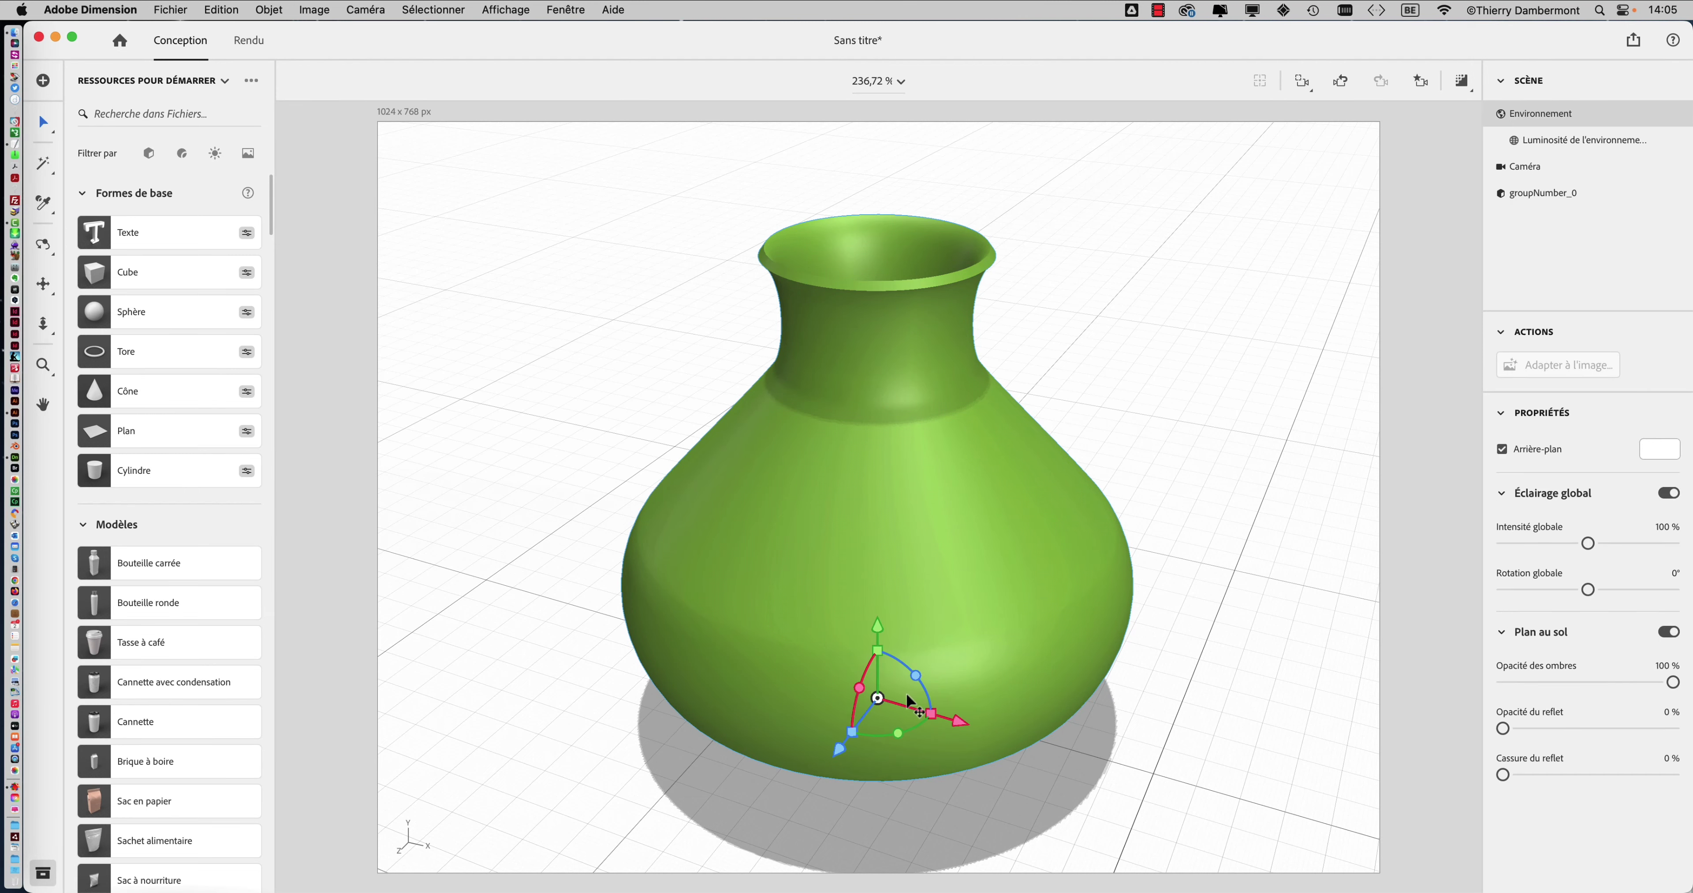
left_click(909, 702)
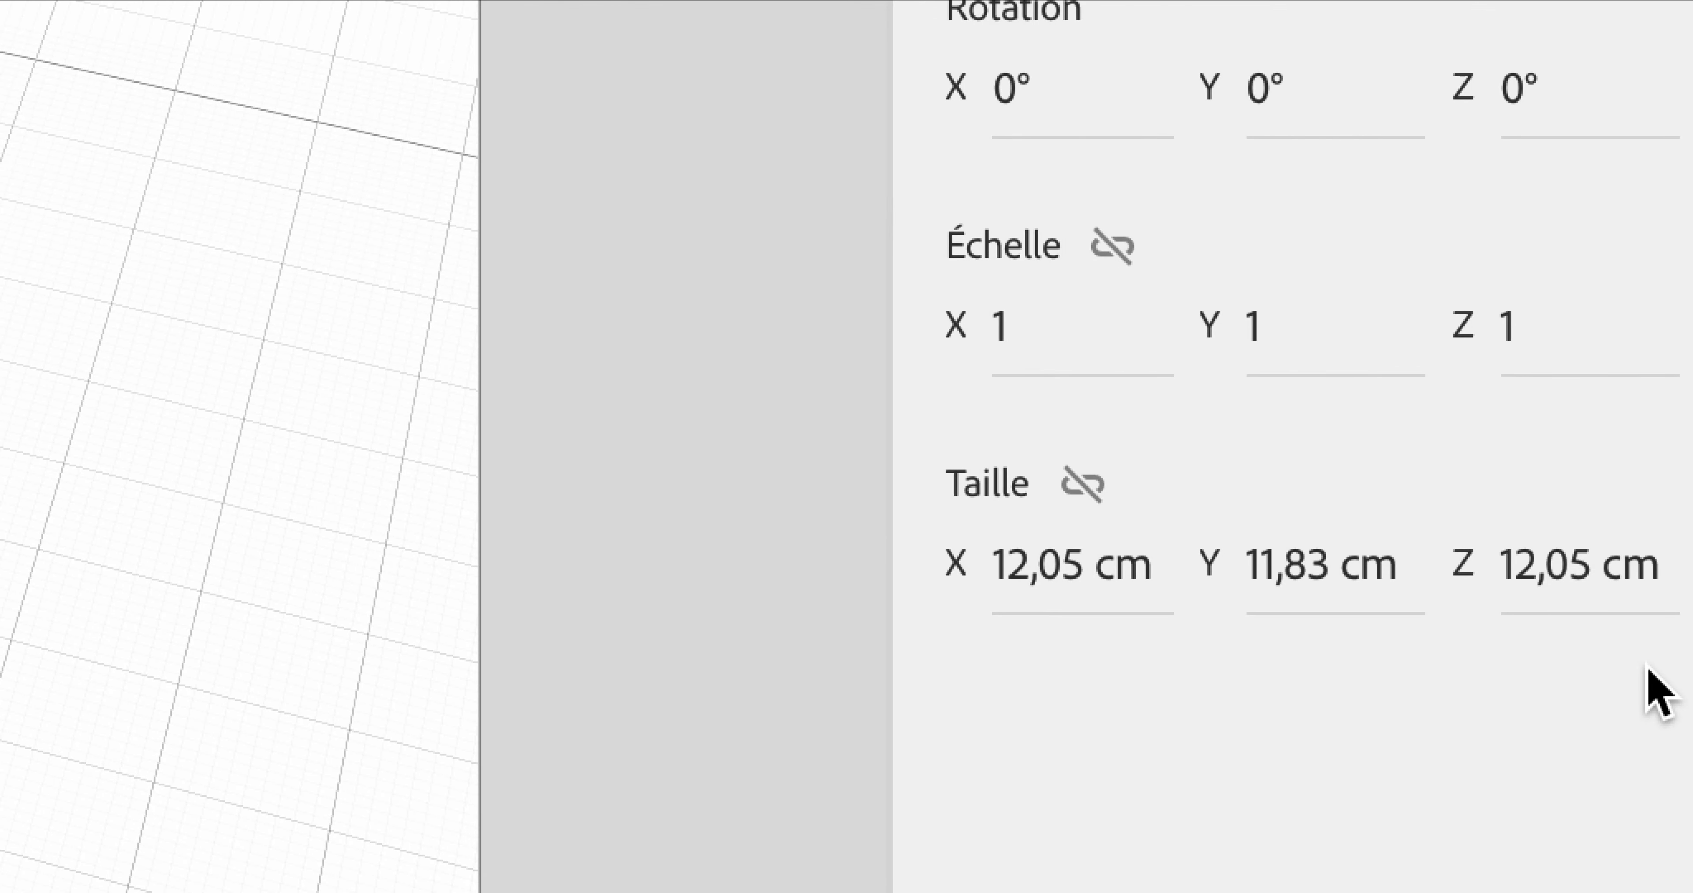
In Illustrator, zoom the artwork to 100% and move the export panel down
key("super+Tab")
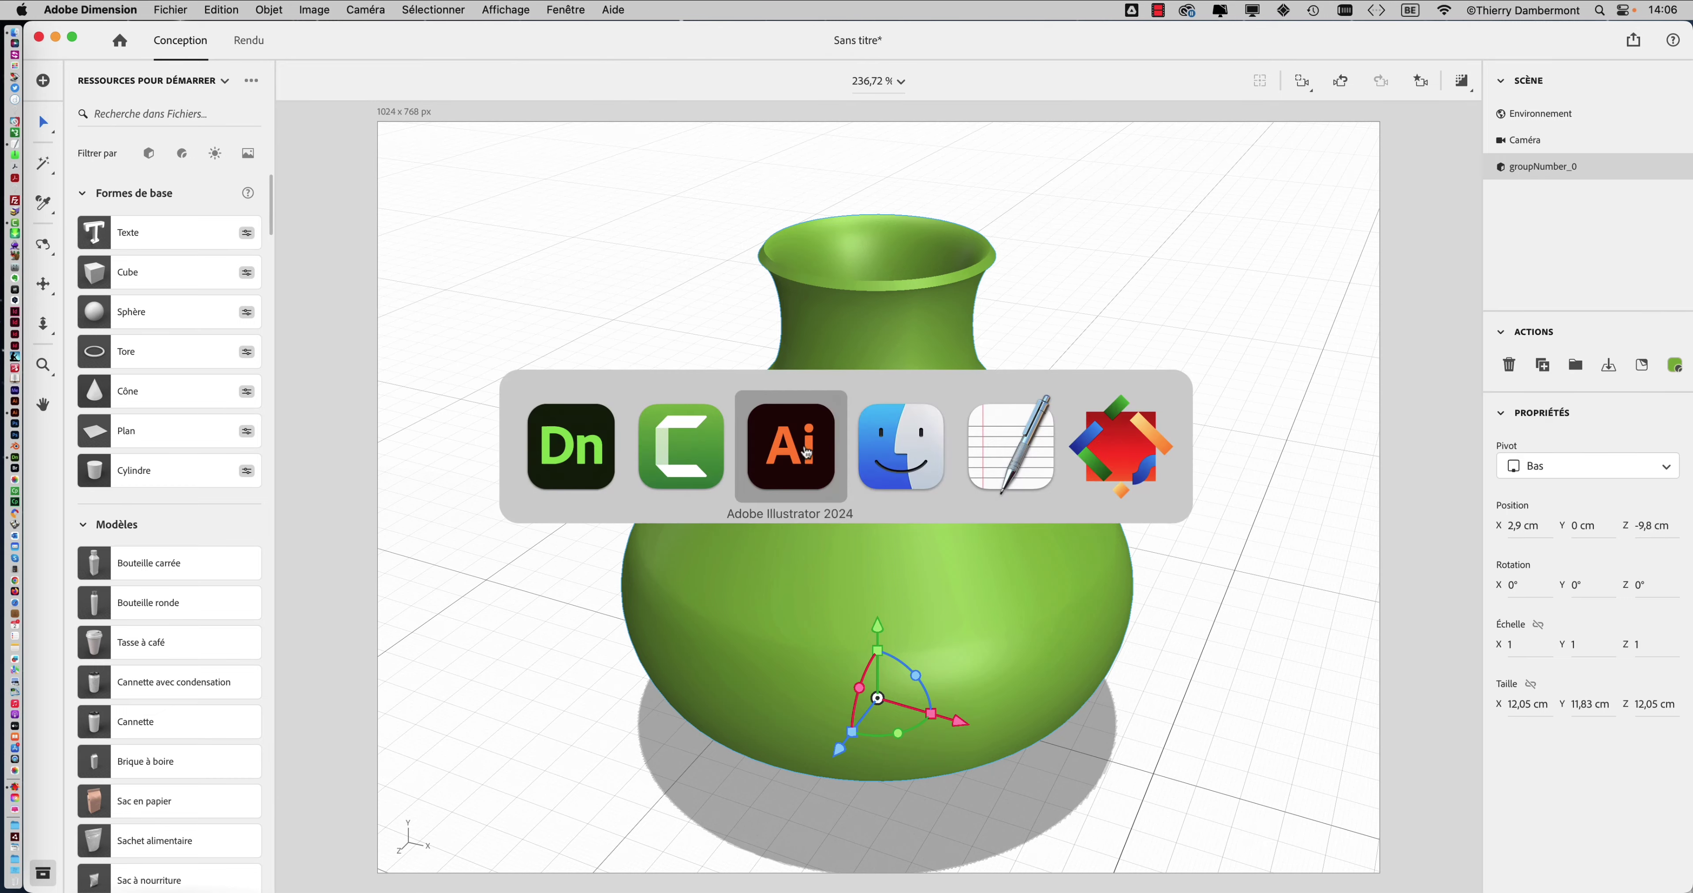
key("super+minus")
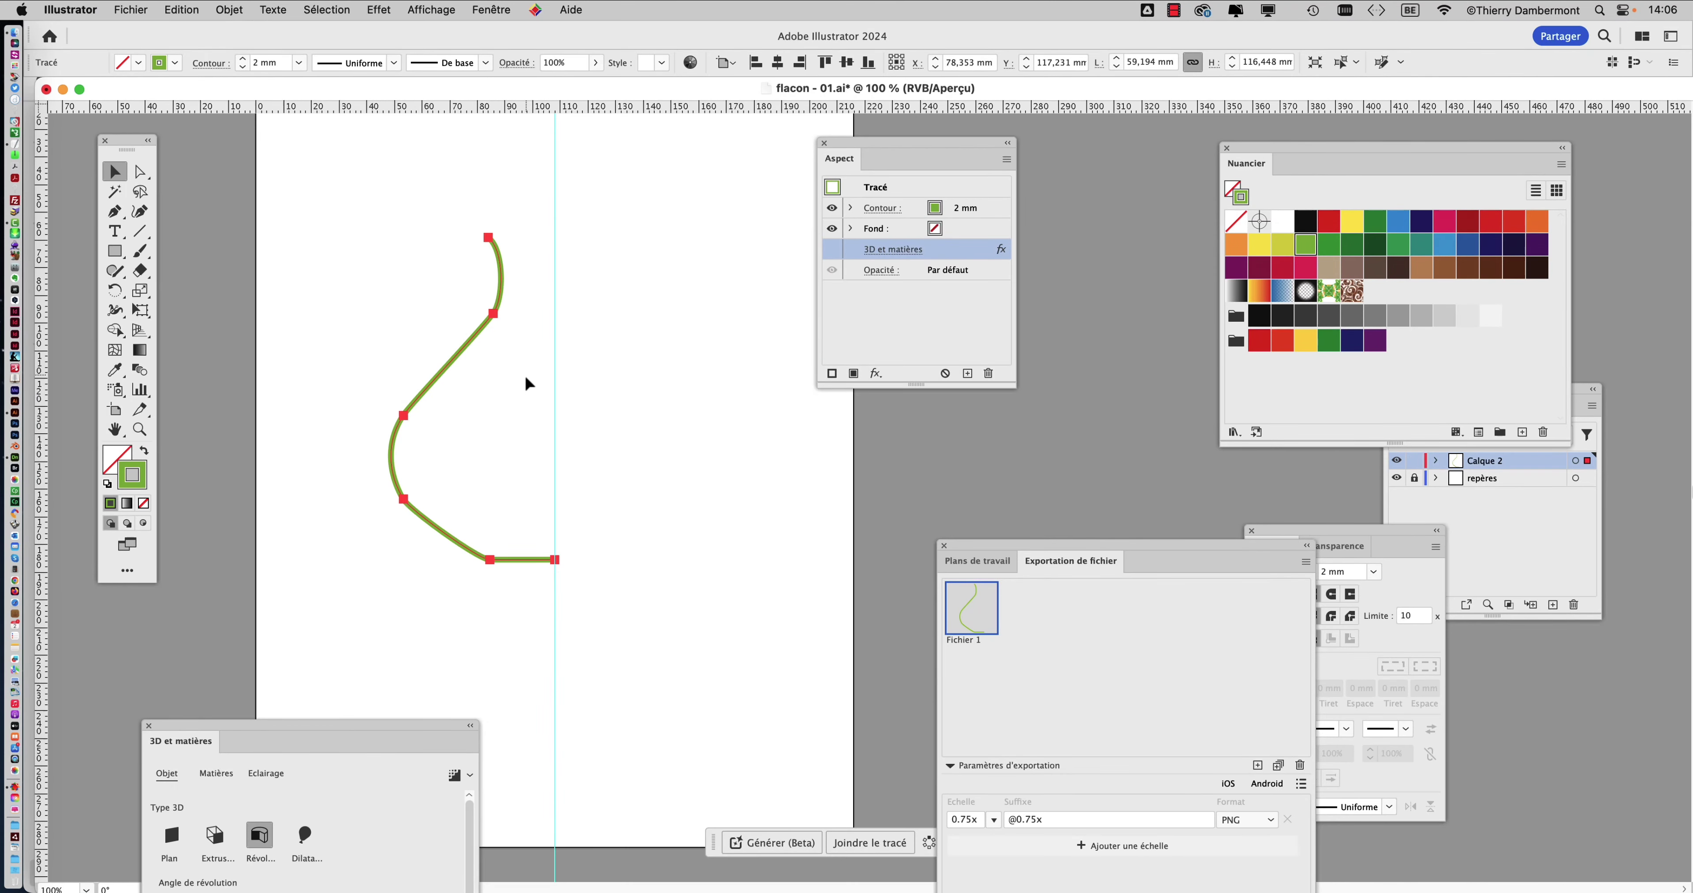
scroll(558, 394, "down", 2)
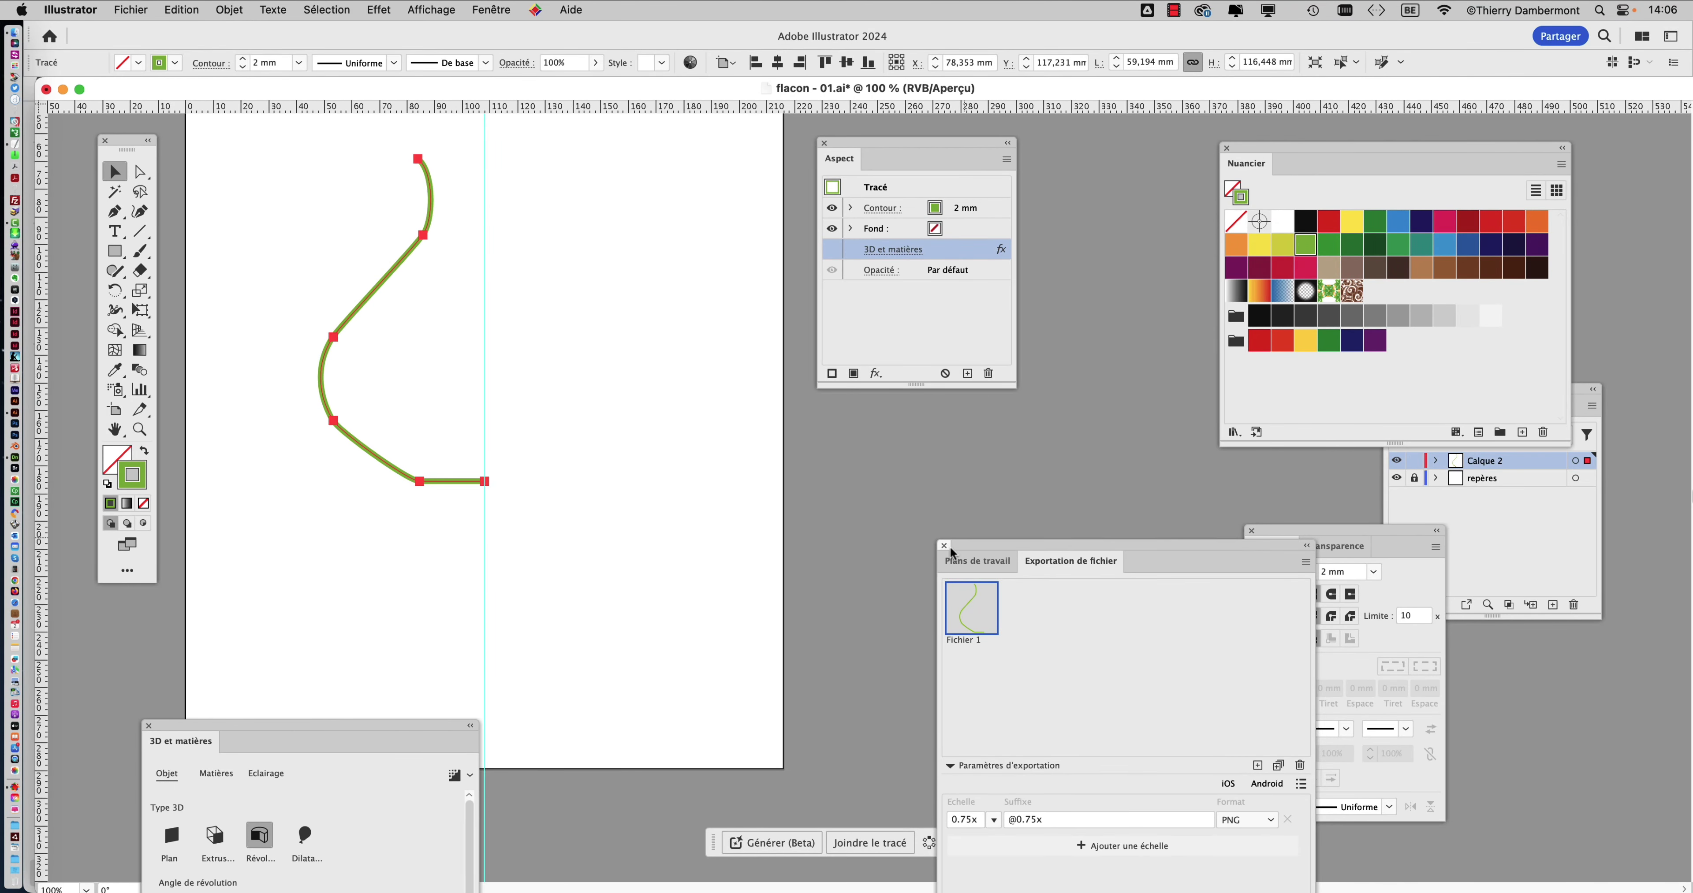
left_click_drag(950, 548, 559, 646)
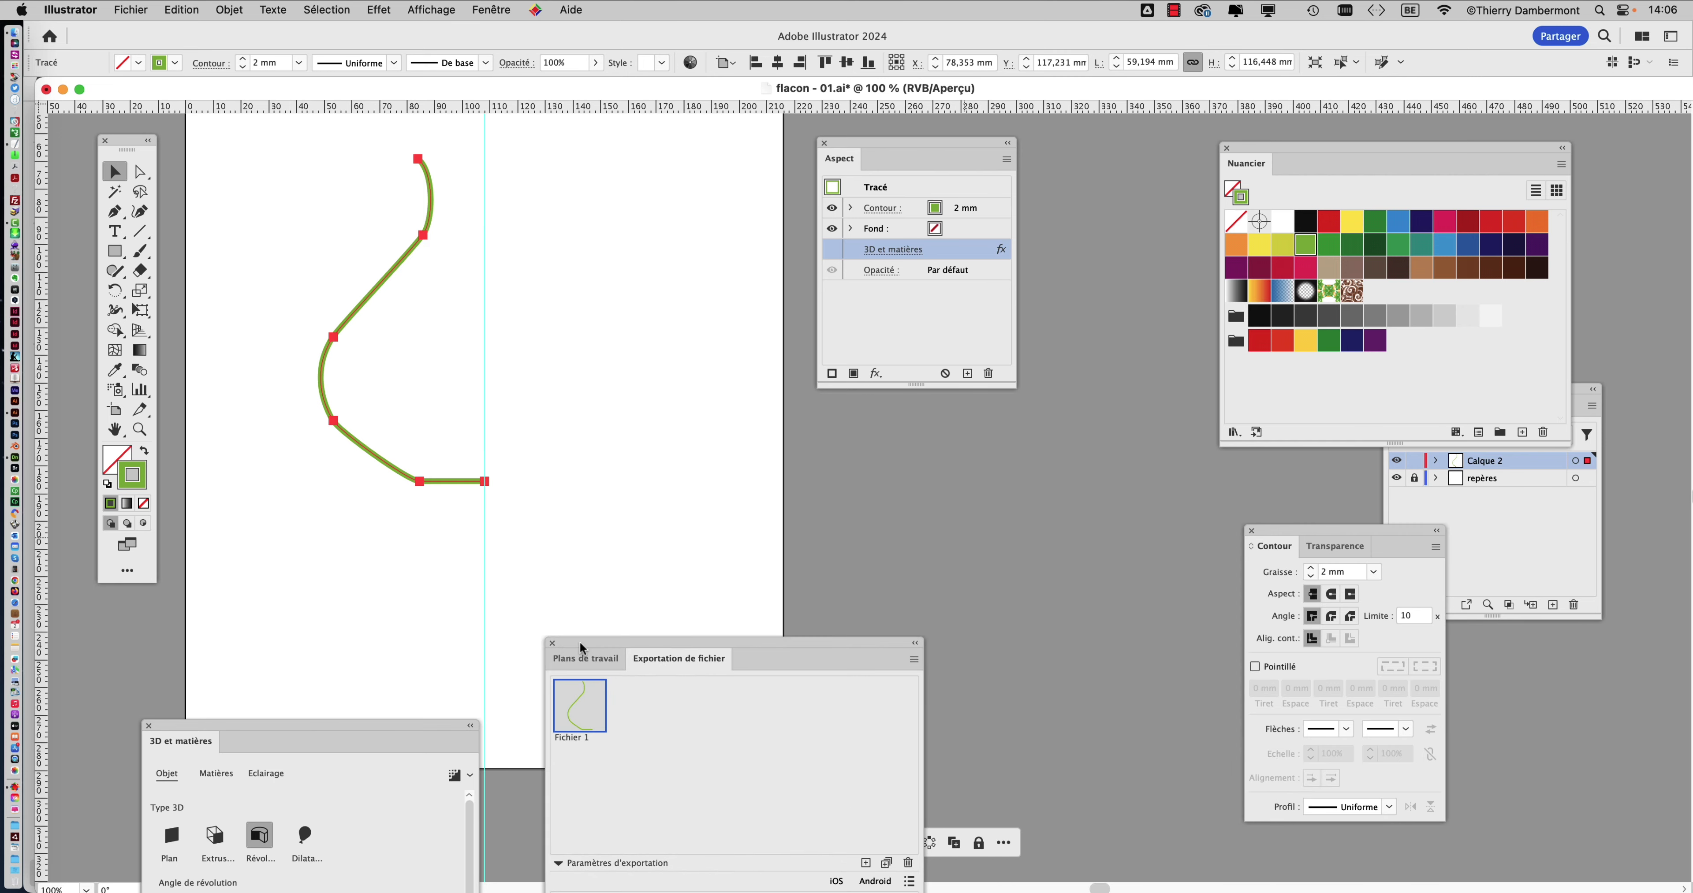
Show the Info panel beside the artboard and read the profile path's 59,1938 × 116,4479 mm size
left_click(519, 8)
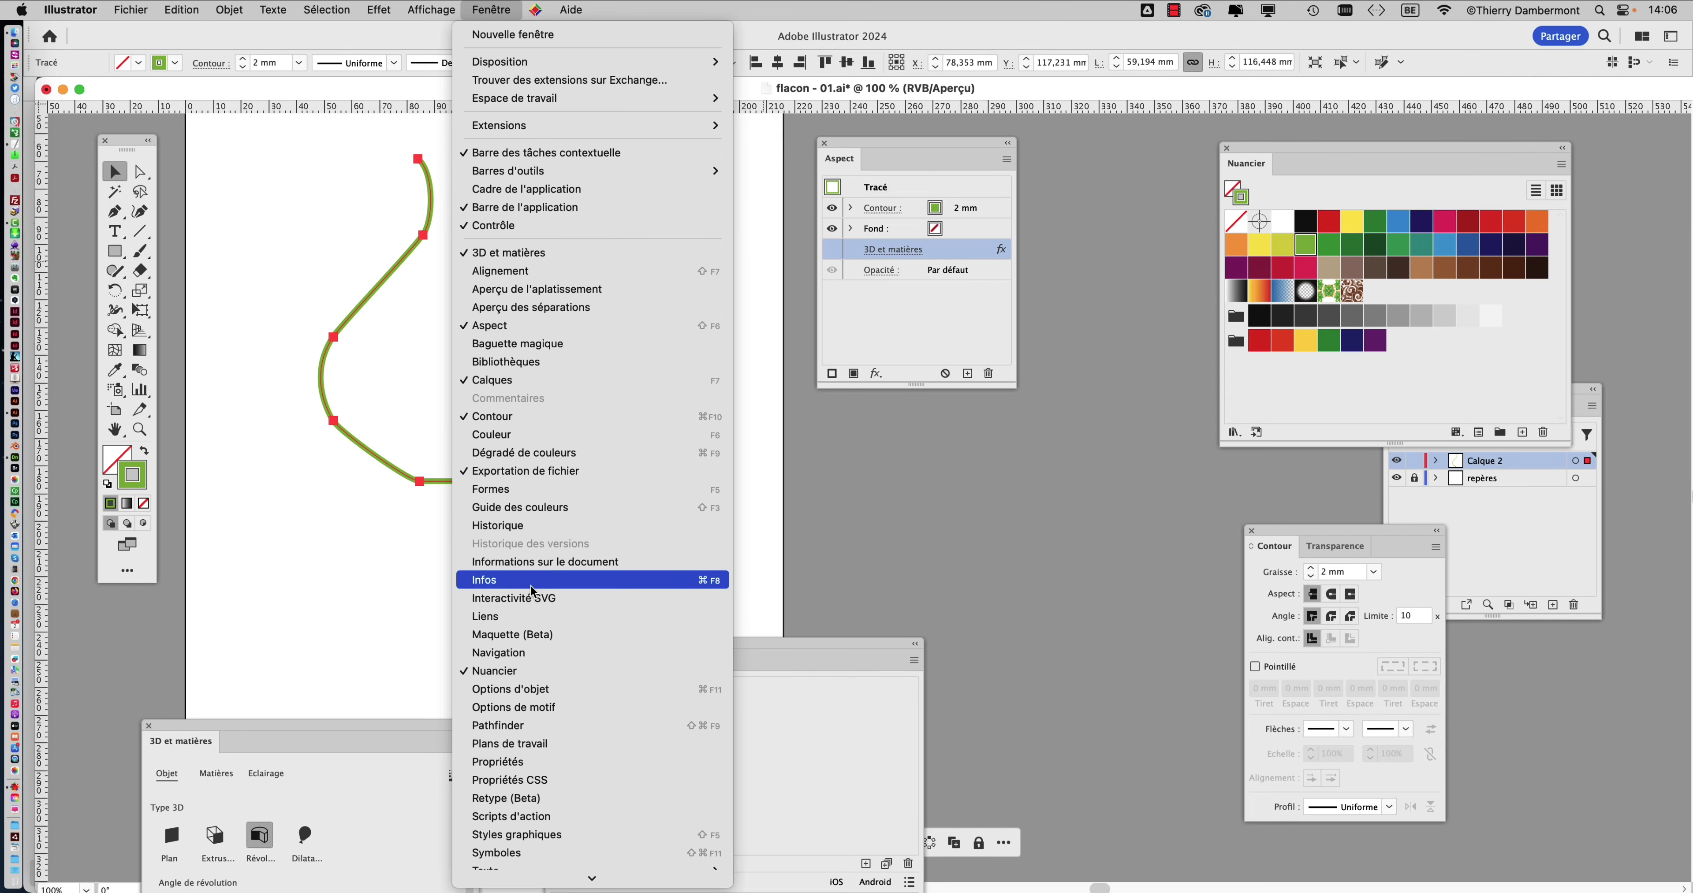
left_click(530, 586)
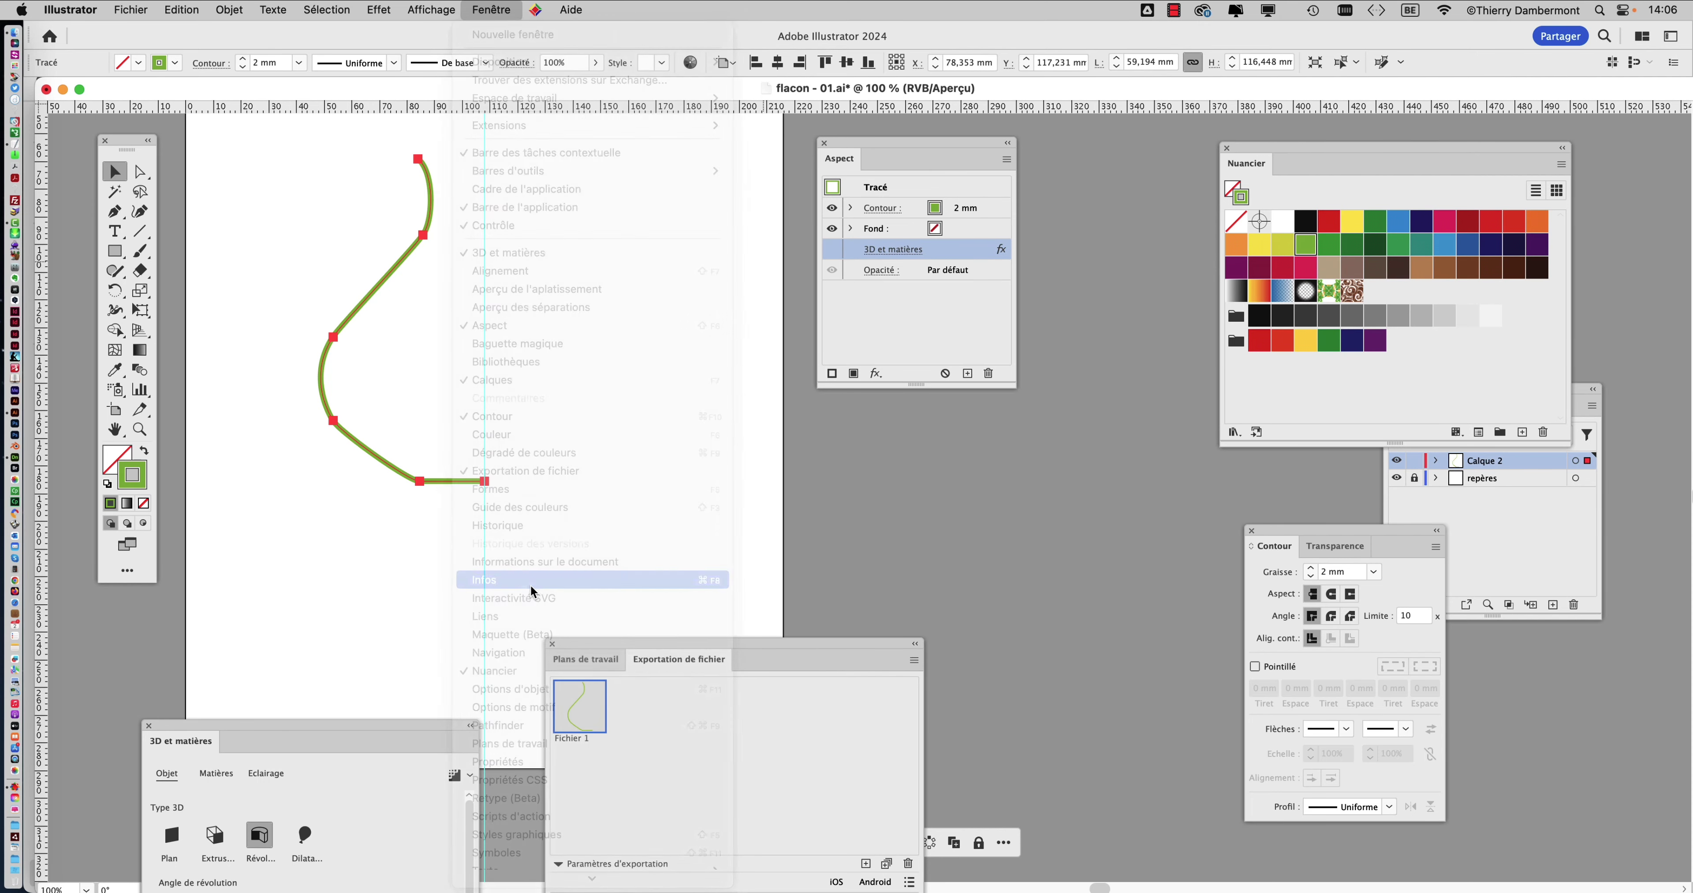
left_click_drag(658, 123, 573, 231)
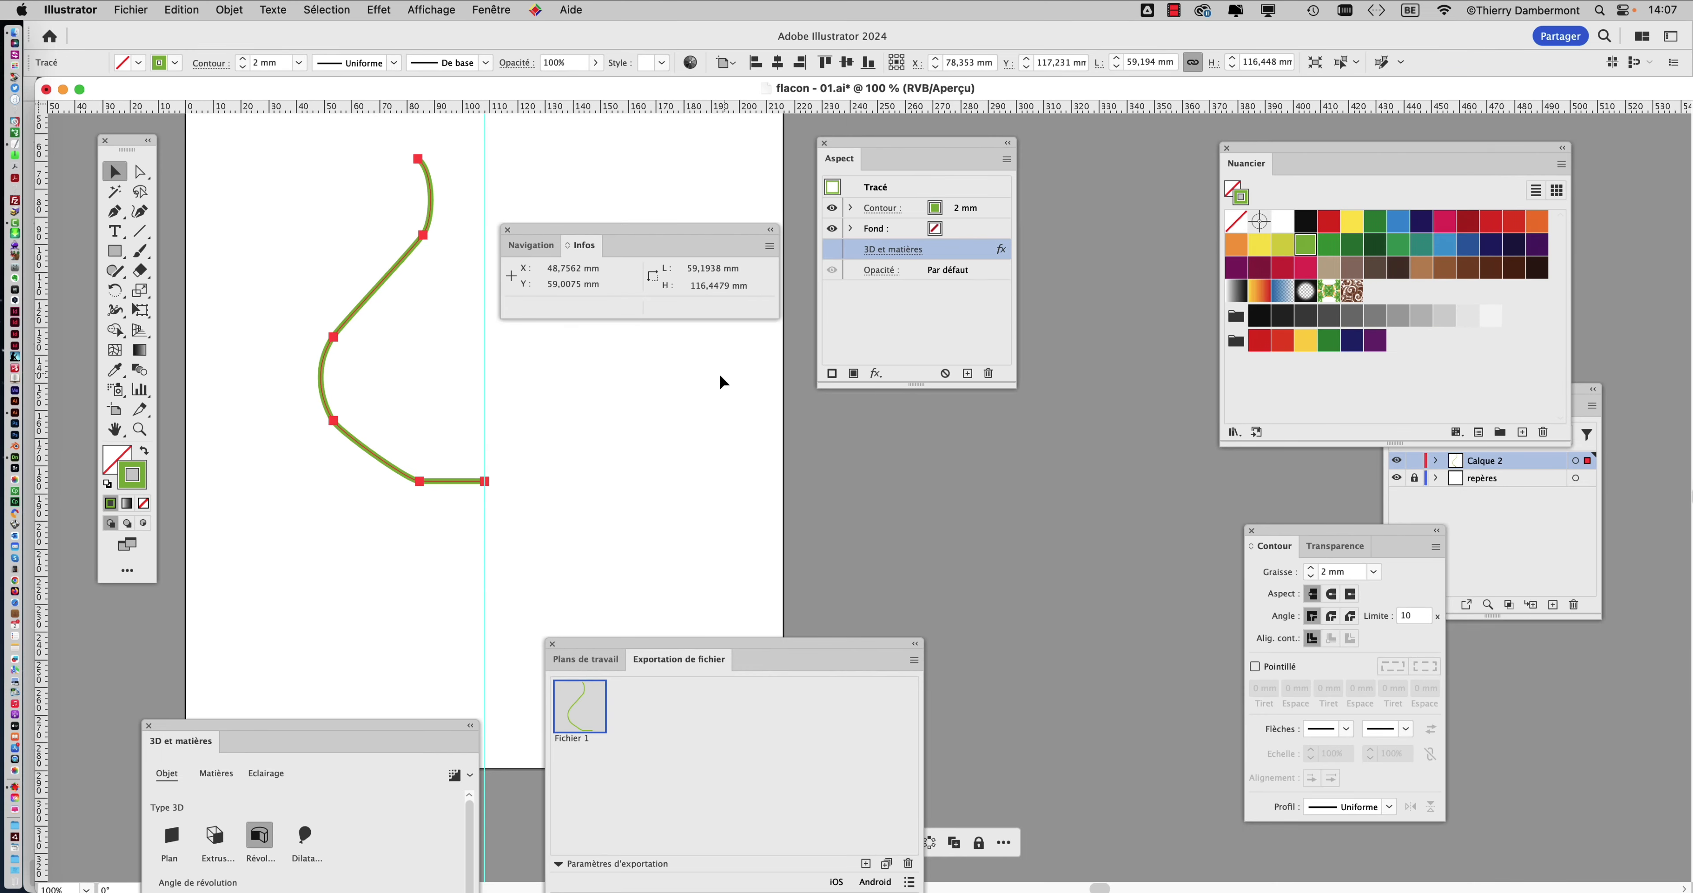
left_click(718, 372)
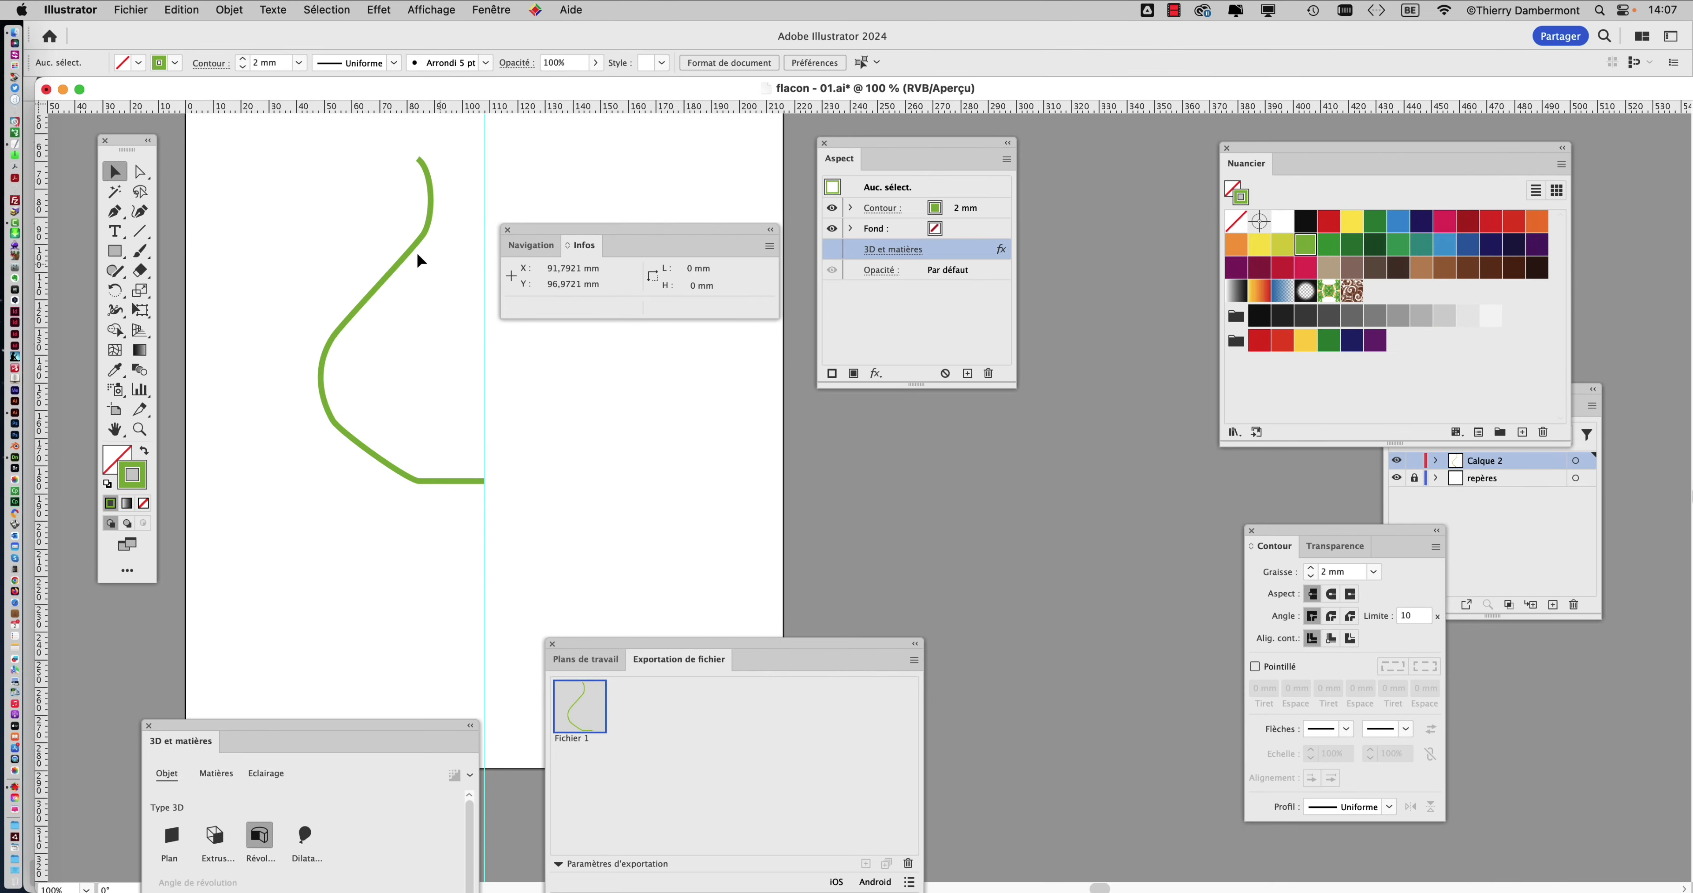
left_click(410, 239)
left_click(559, 329)
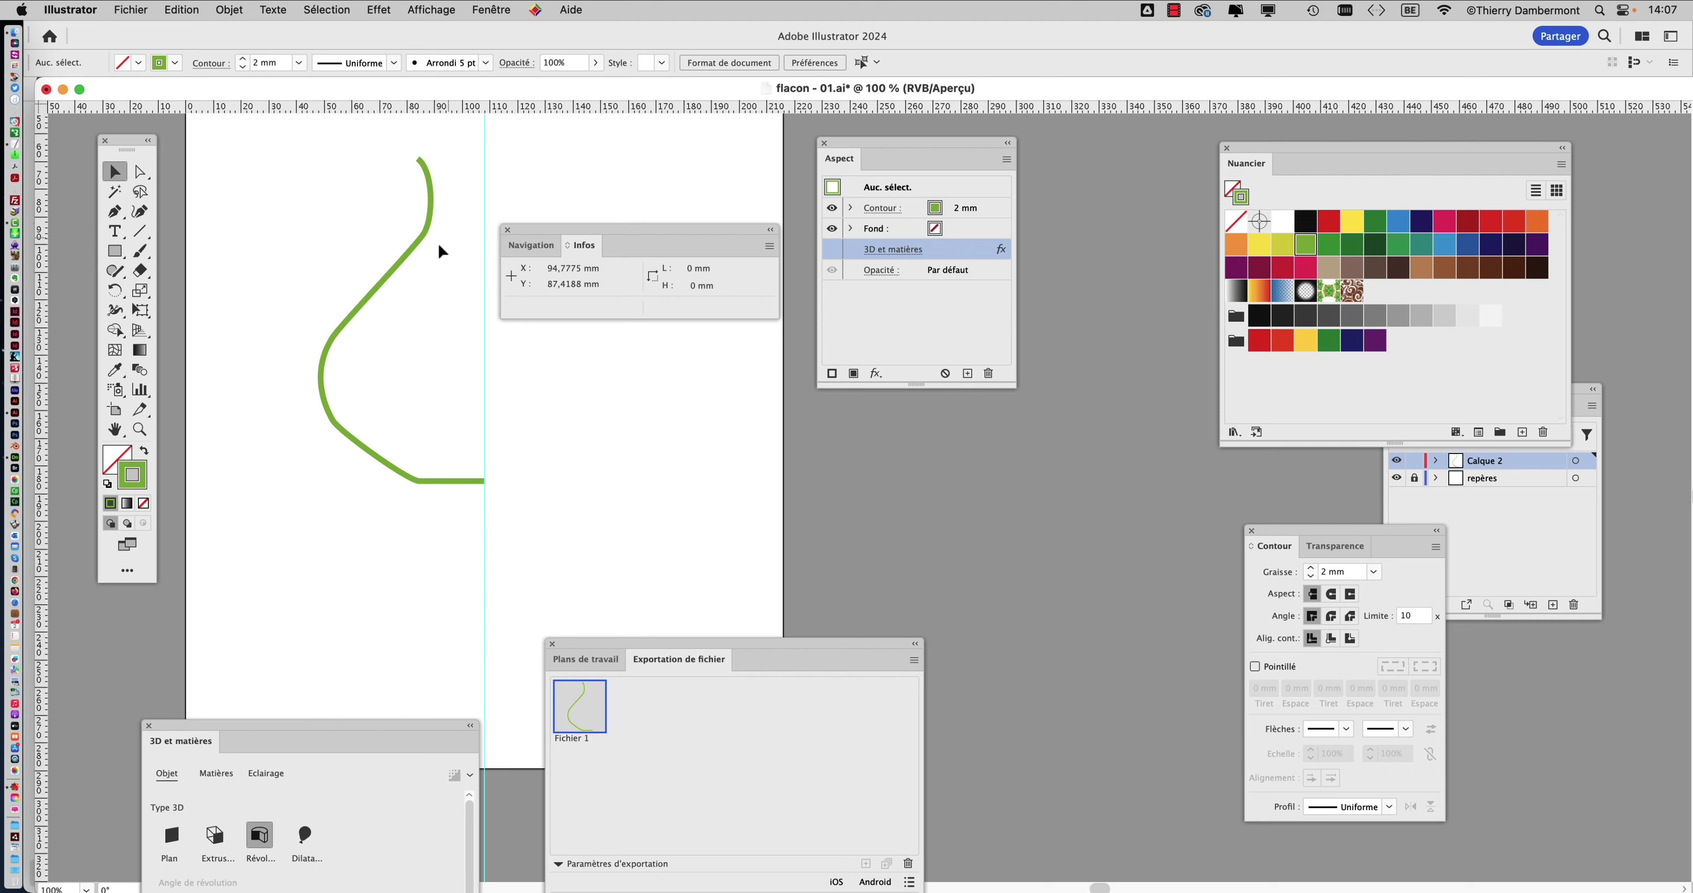
left_click(424, 235)
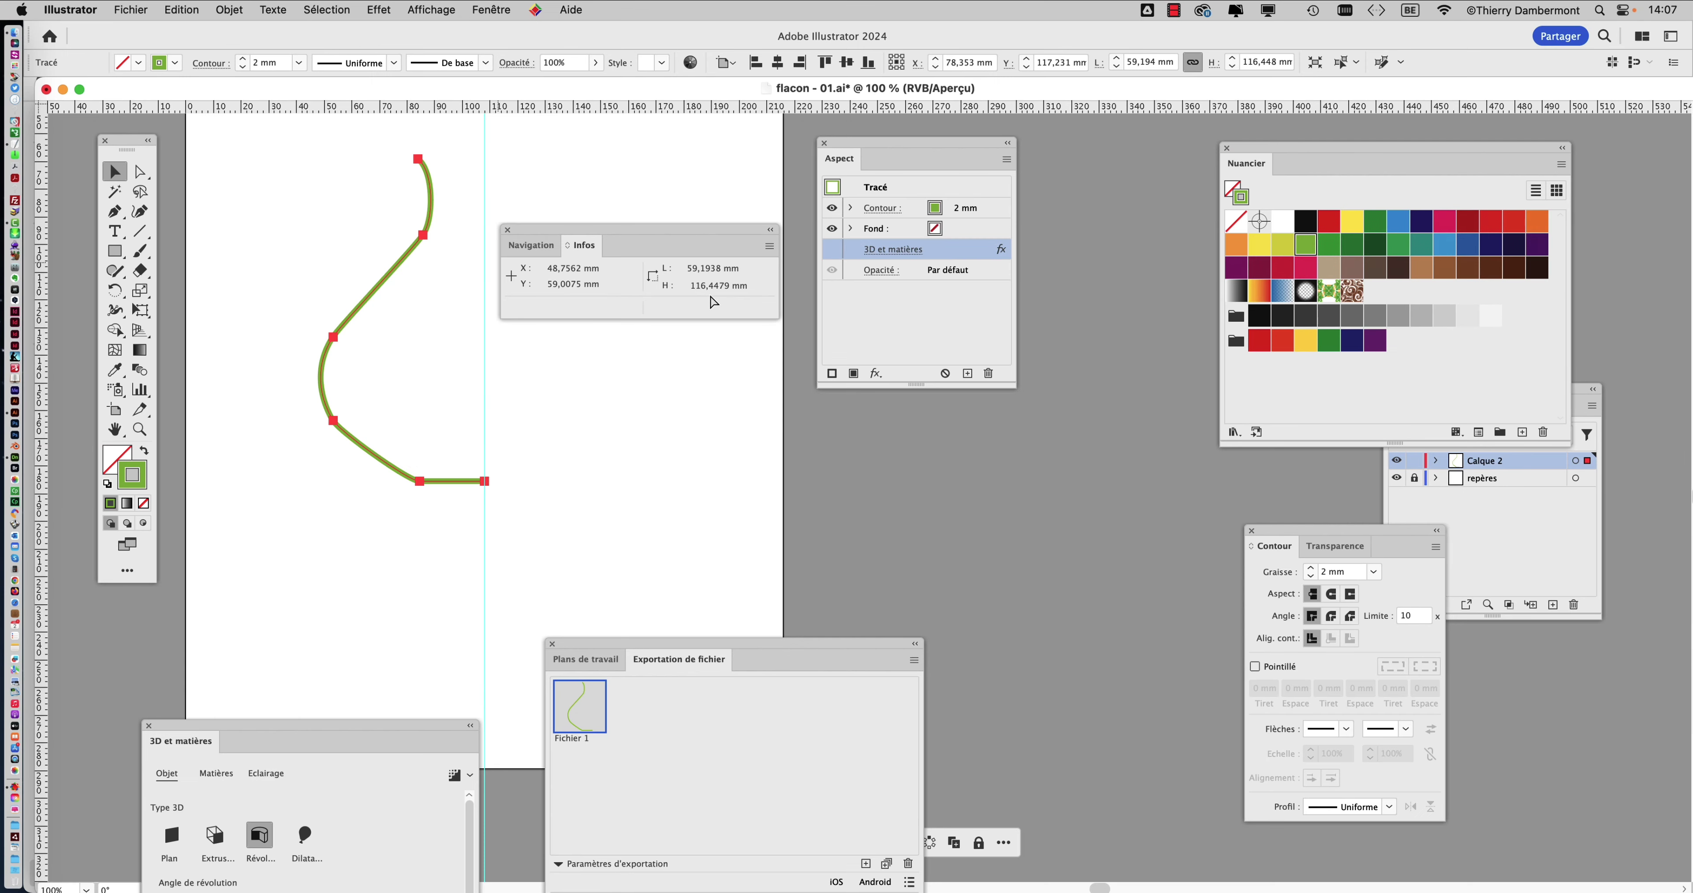
key("super+Tab")
Check the vase's 11,83 cm Taille height in Dimension, then raise Illustrator's Info panel
key("super+shift+Tab")
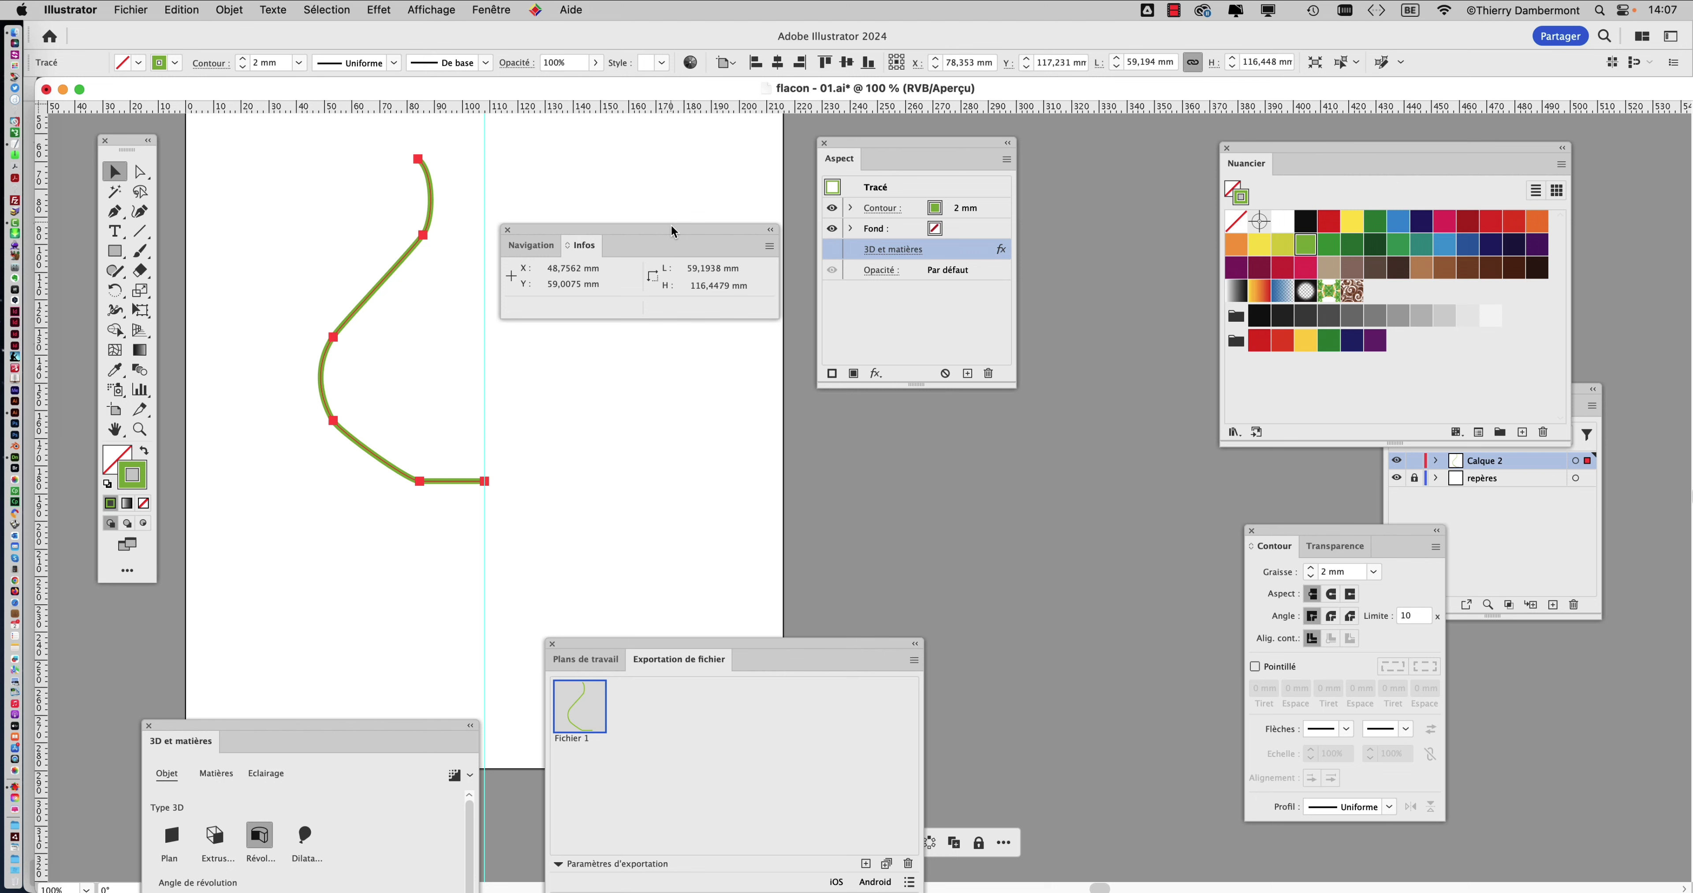
left_click_drag(673, 232, 676, 173)
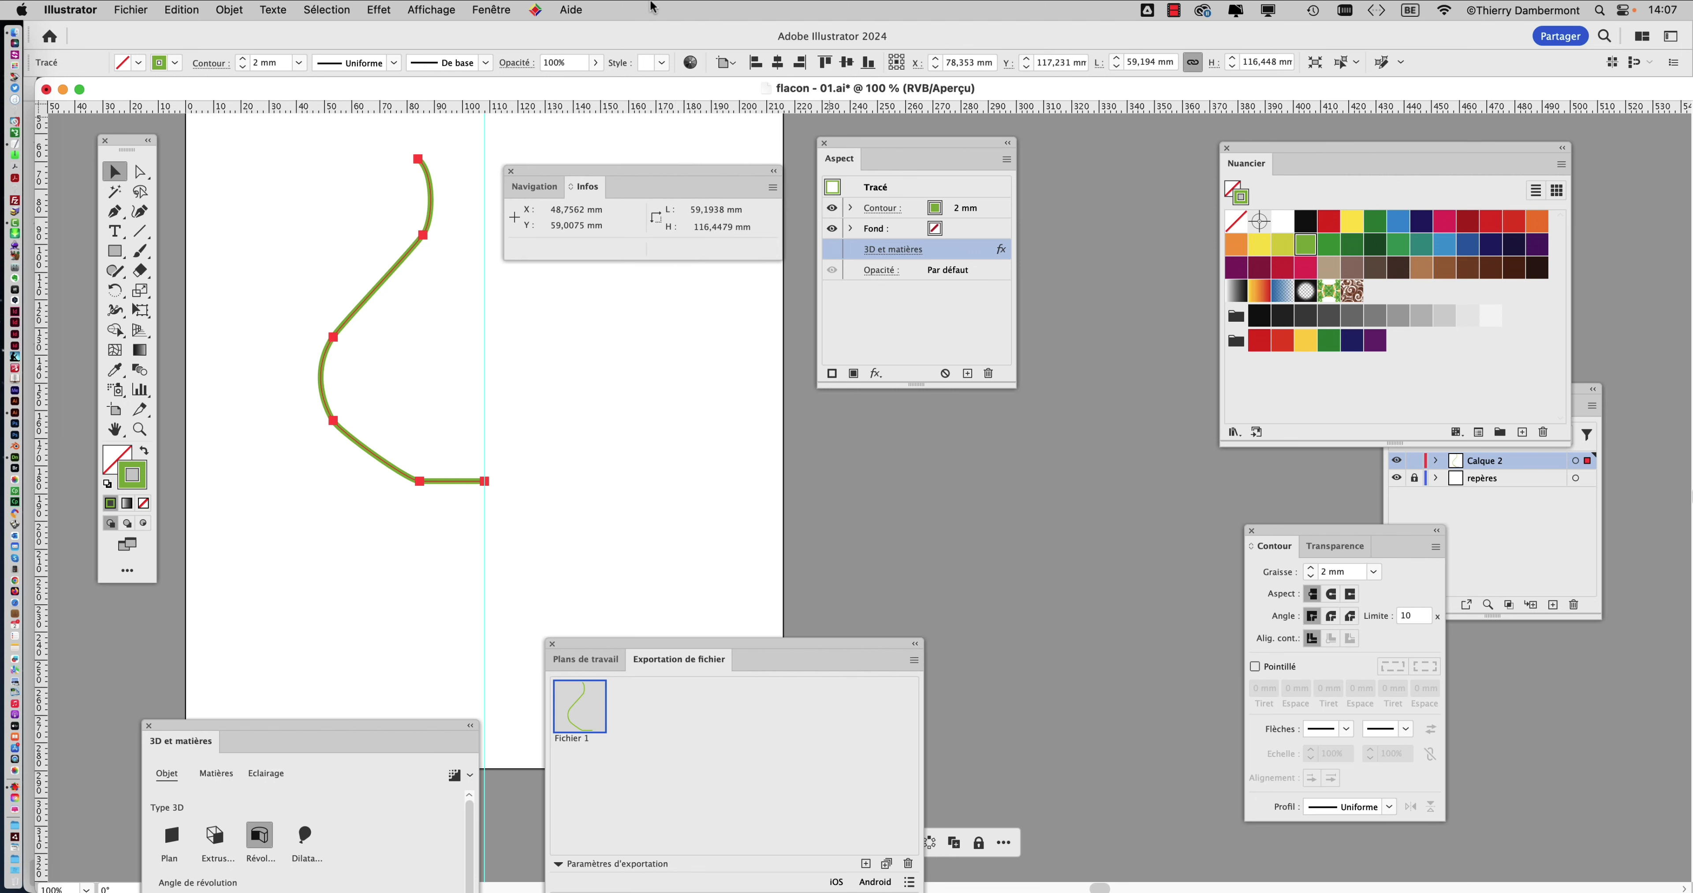
left_click(497, 8)
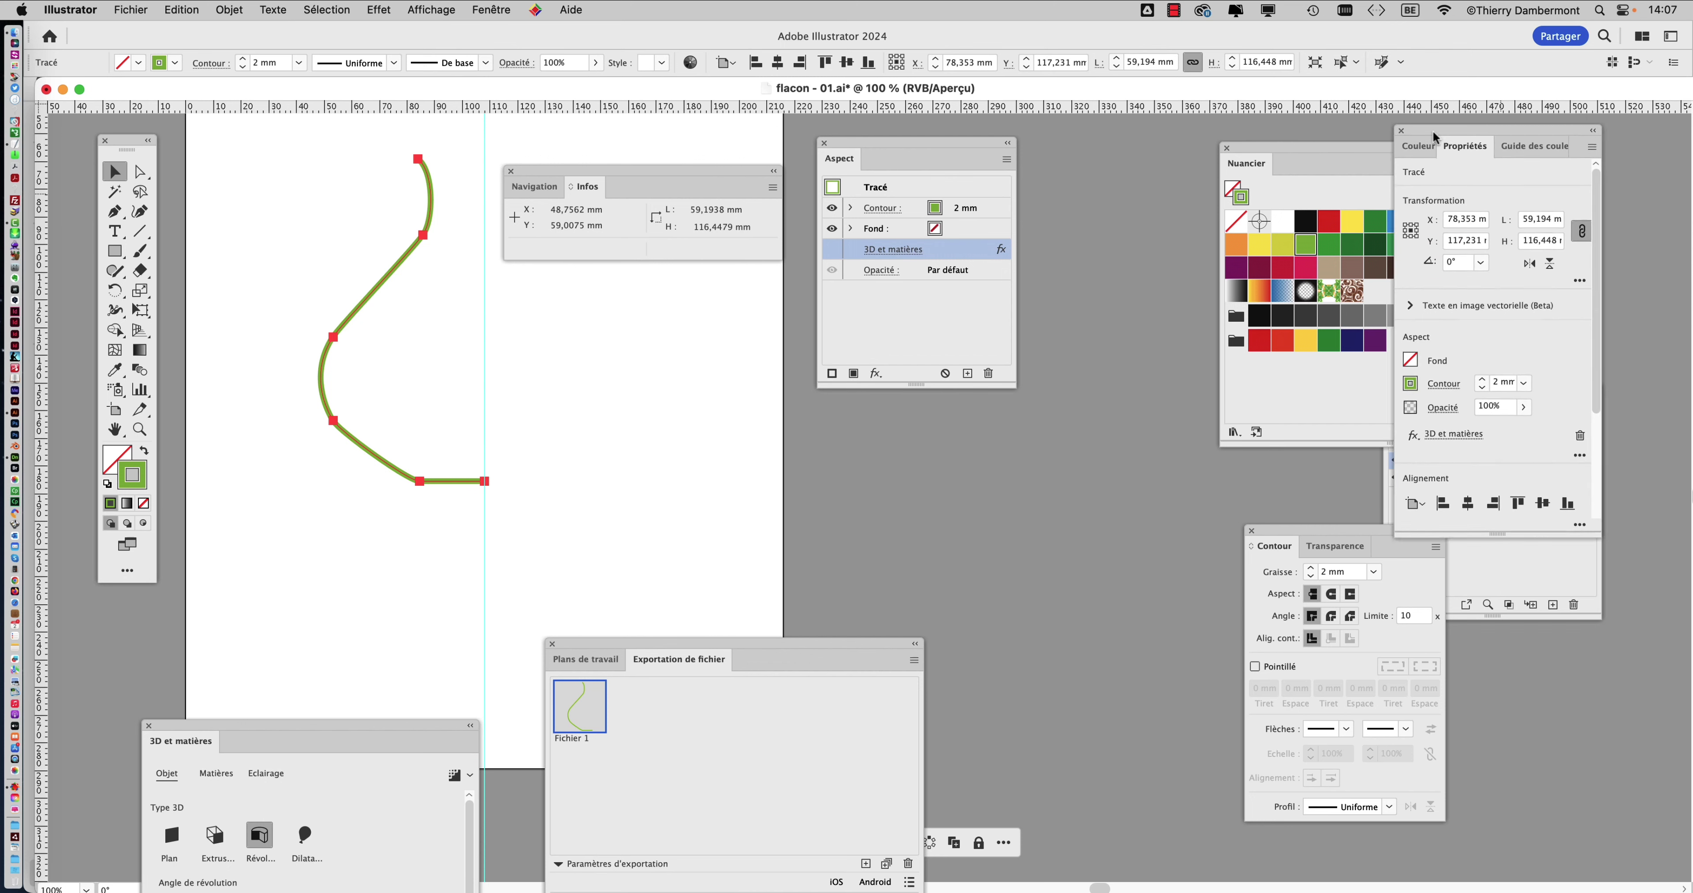
Place the Properties panel near the drawing and unlink the width/height proportions
left_click_drag(1505, 118, 572, 270)
left_click_drag(571, 172, 1110, 151)
left_click_drag(610, 291, 654, 164)
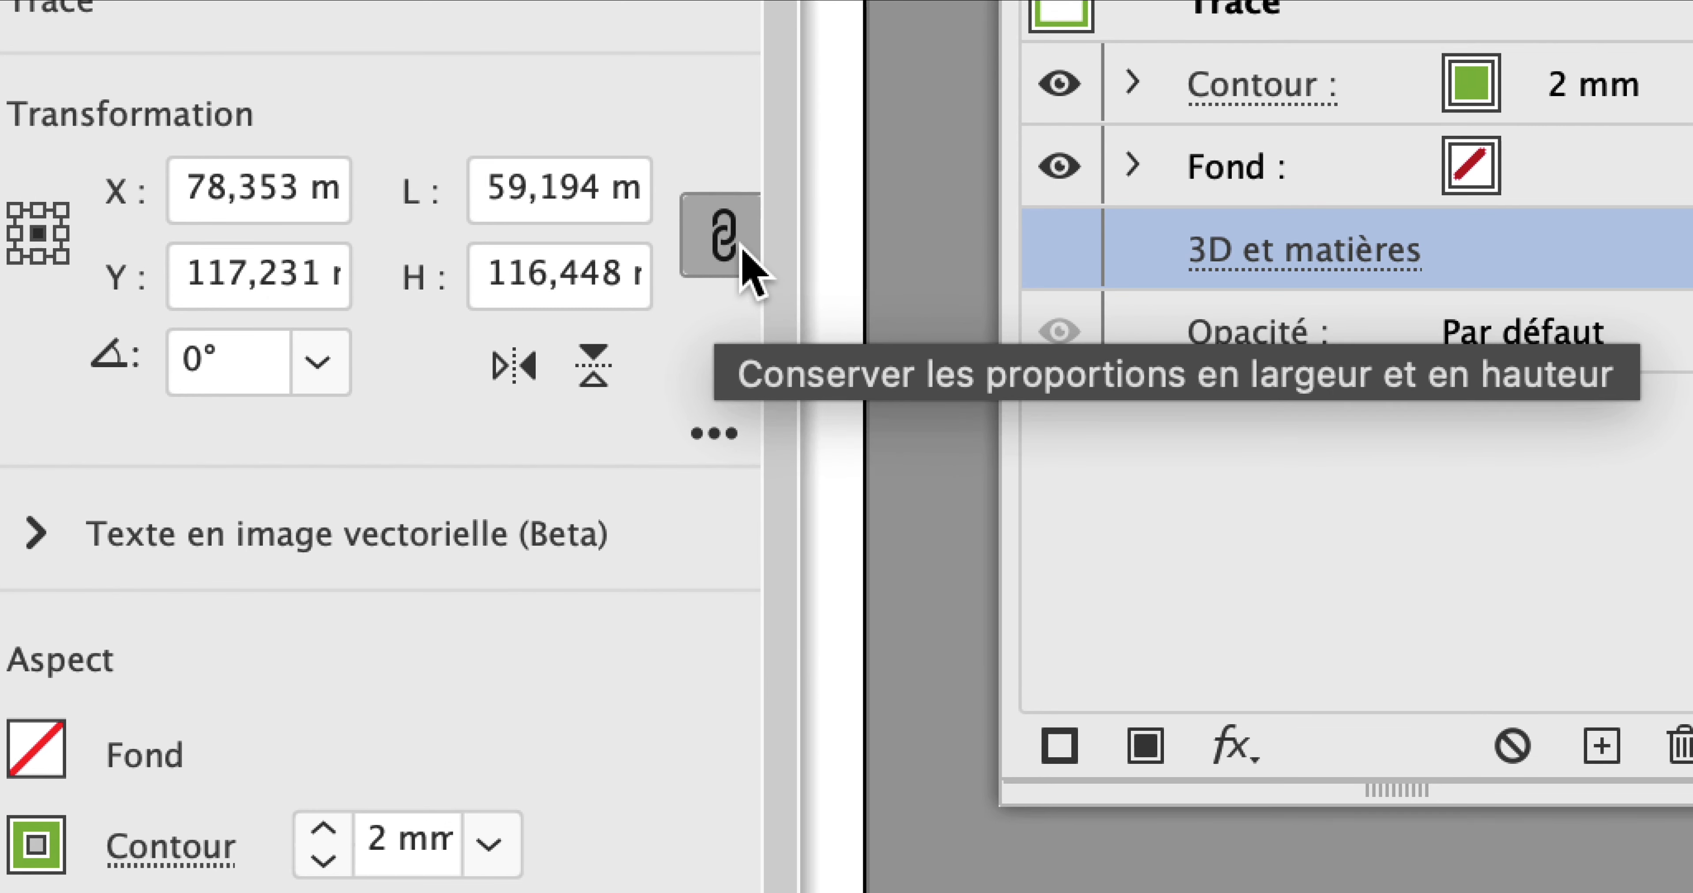
left_click(792, 210)
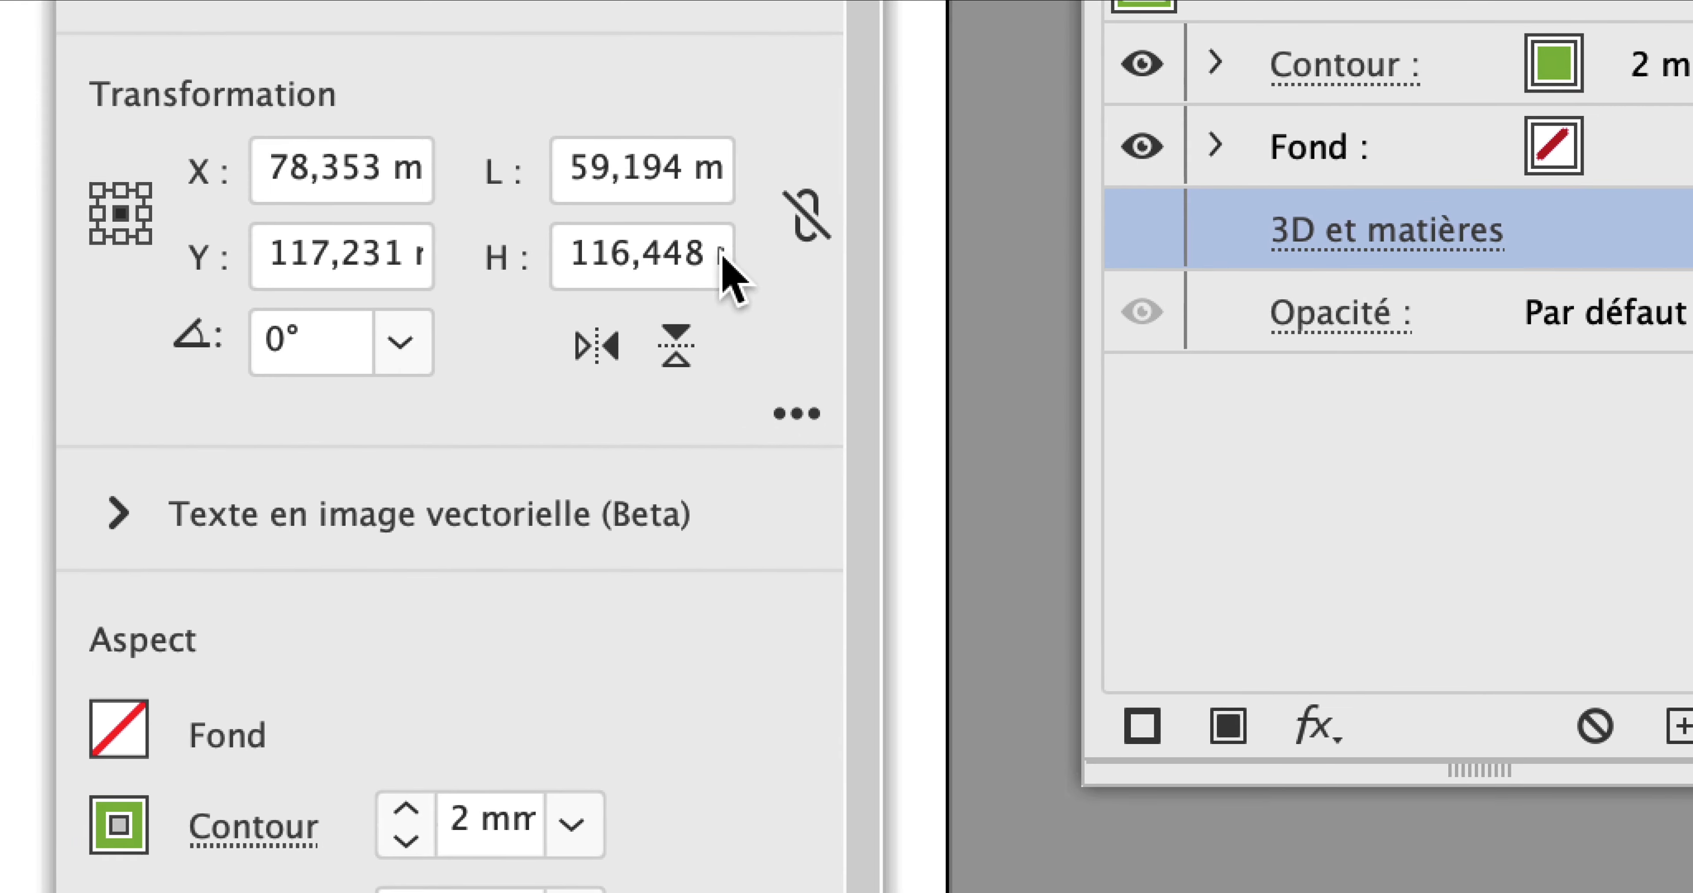
Try heights of 125 and 85 mm, then set the profile path to 155 mm tall
left_click(691, 253)
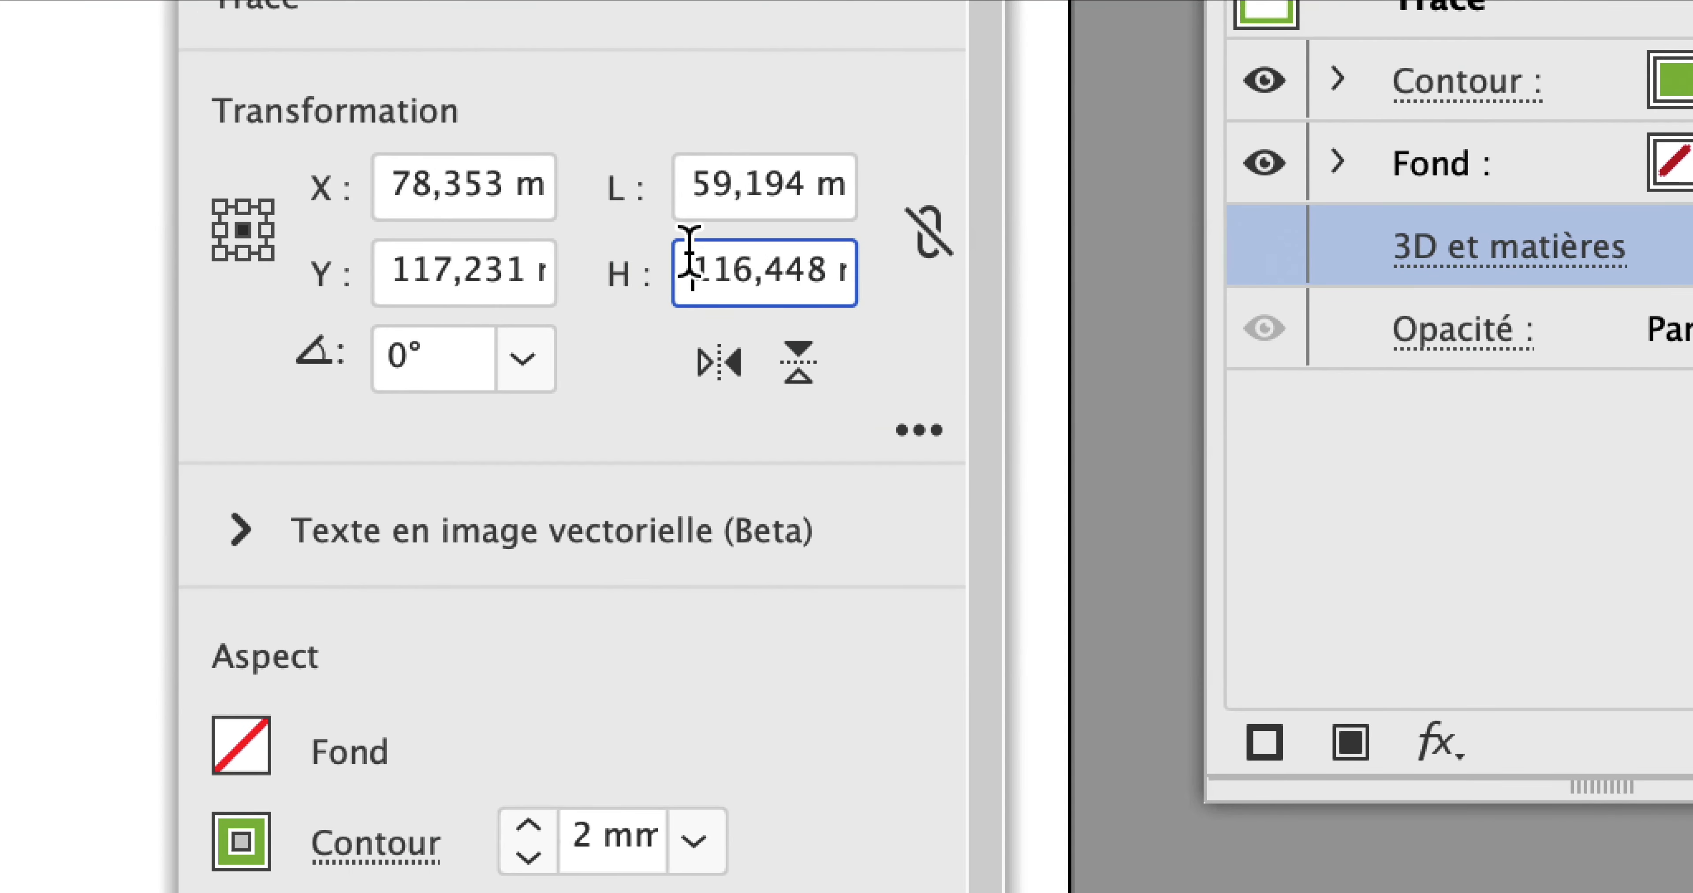
left_click_drag(615, 253, 789, 260)
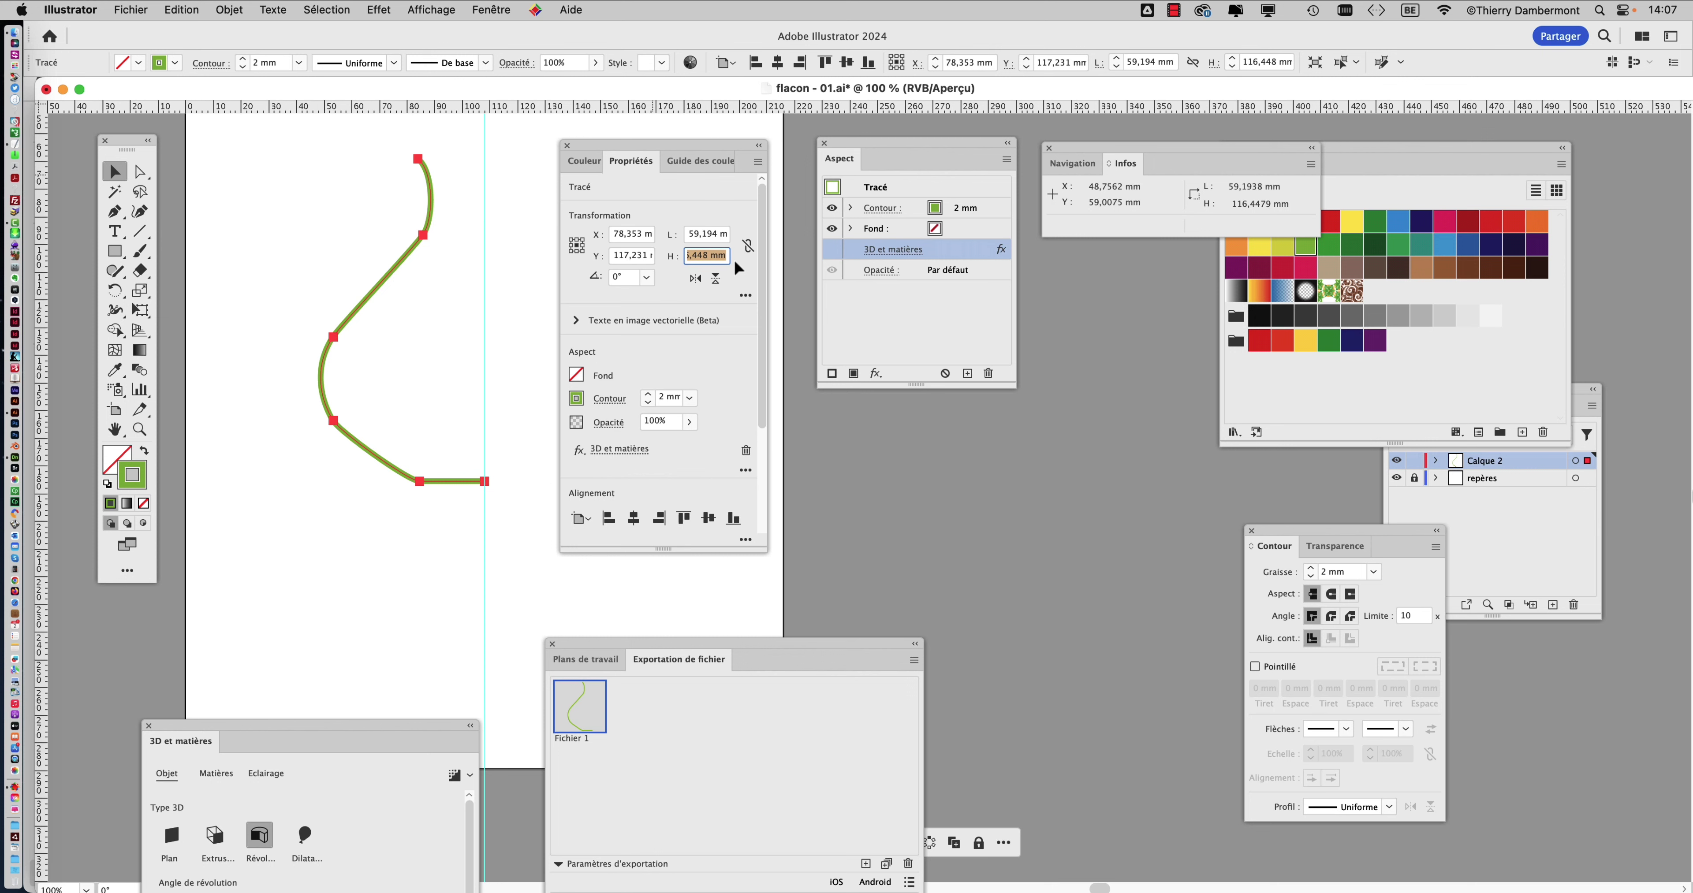
type("125")
key("Tab")
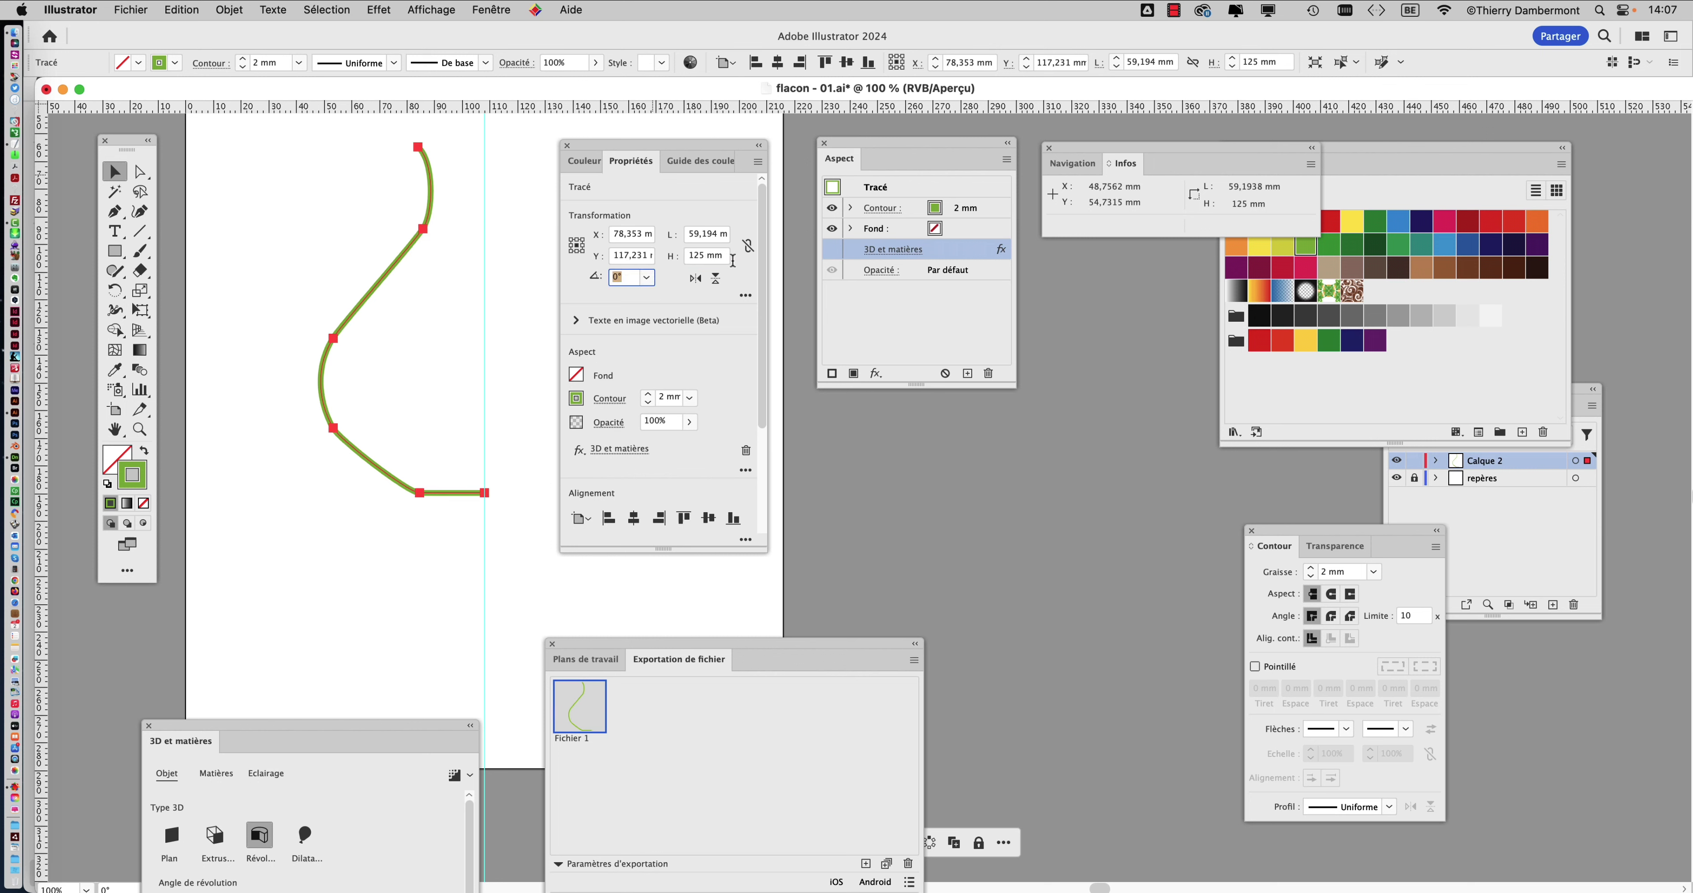
left_click(689, 255)
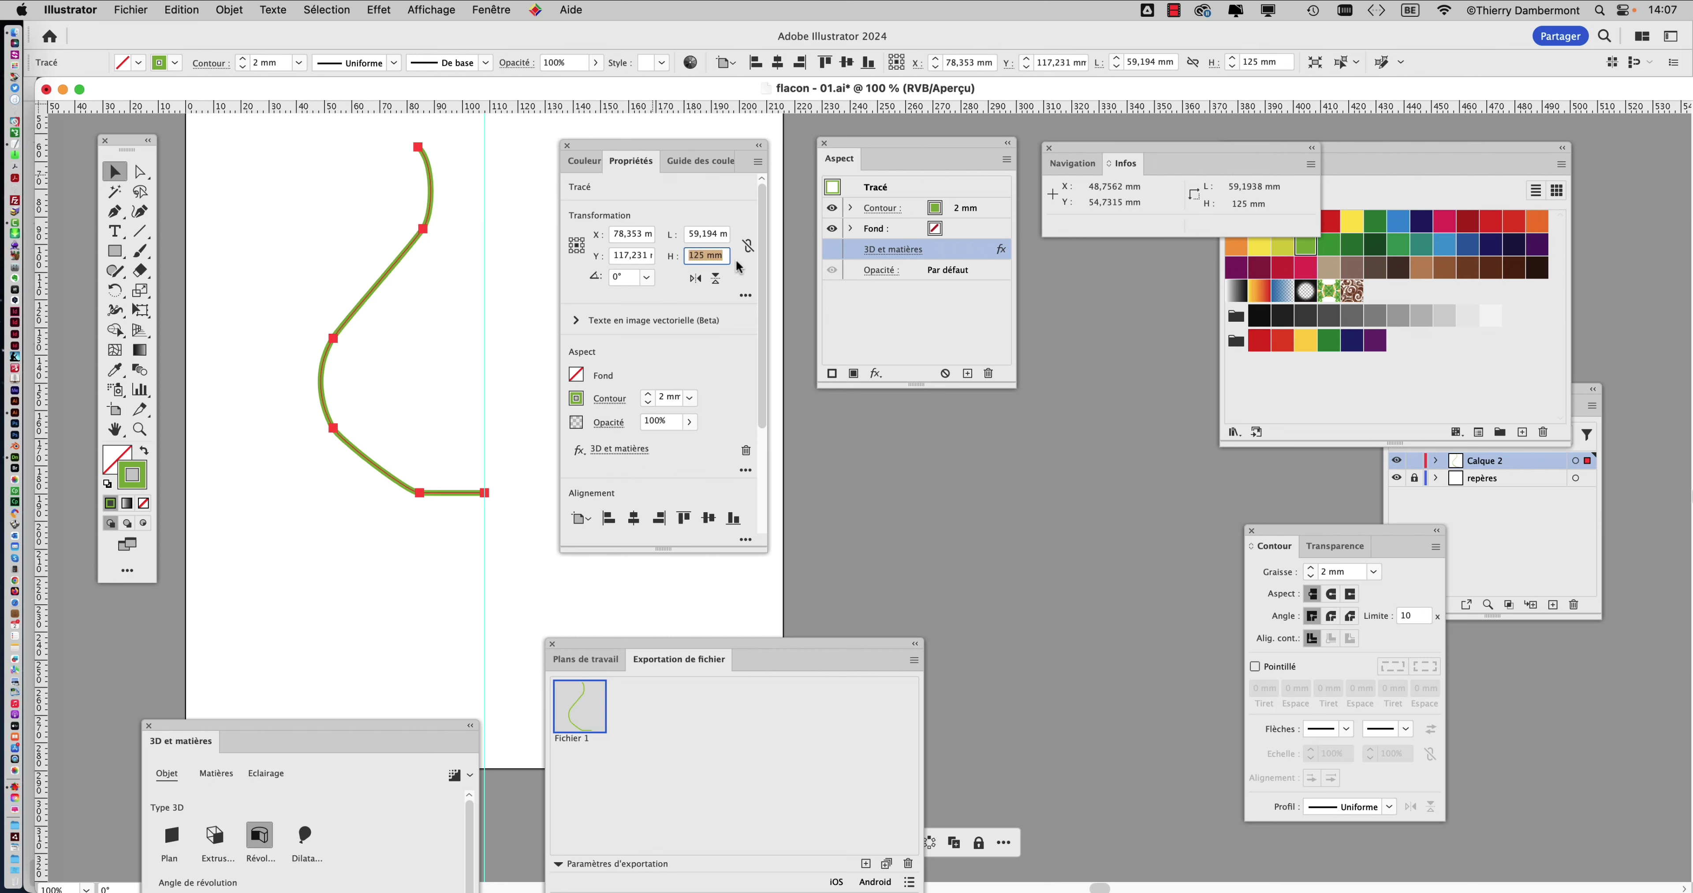
type("85m")
key("Tab")
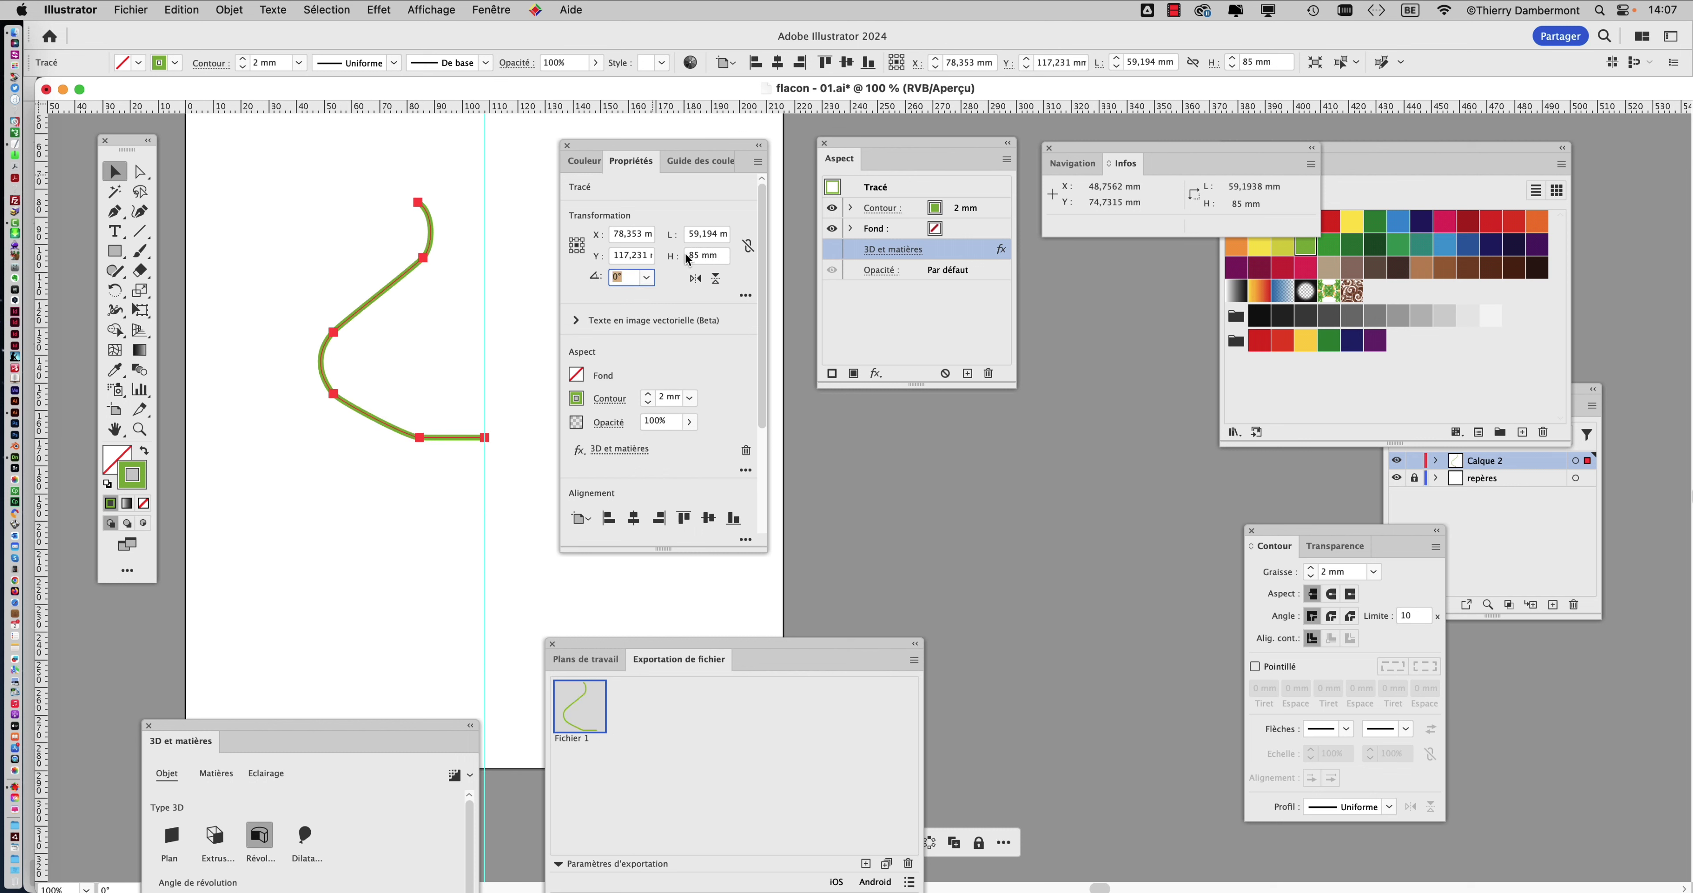
left_click(687, 256)
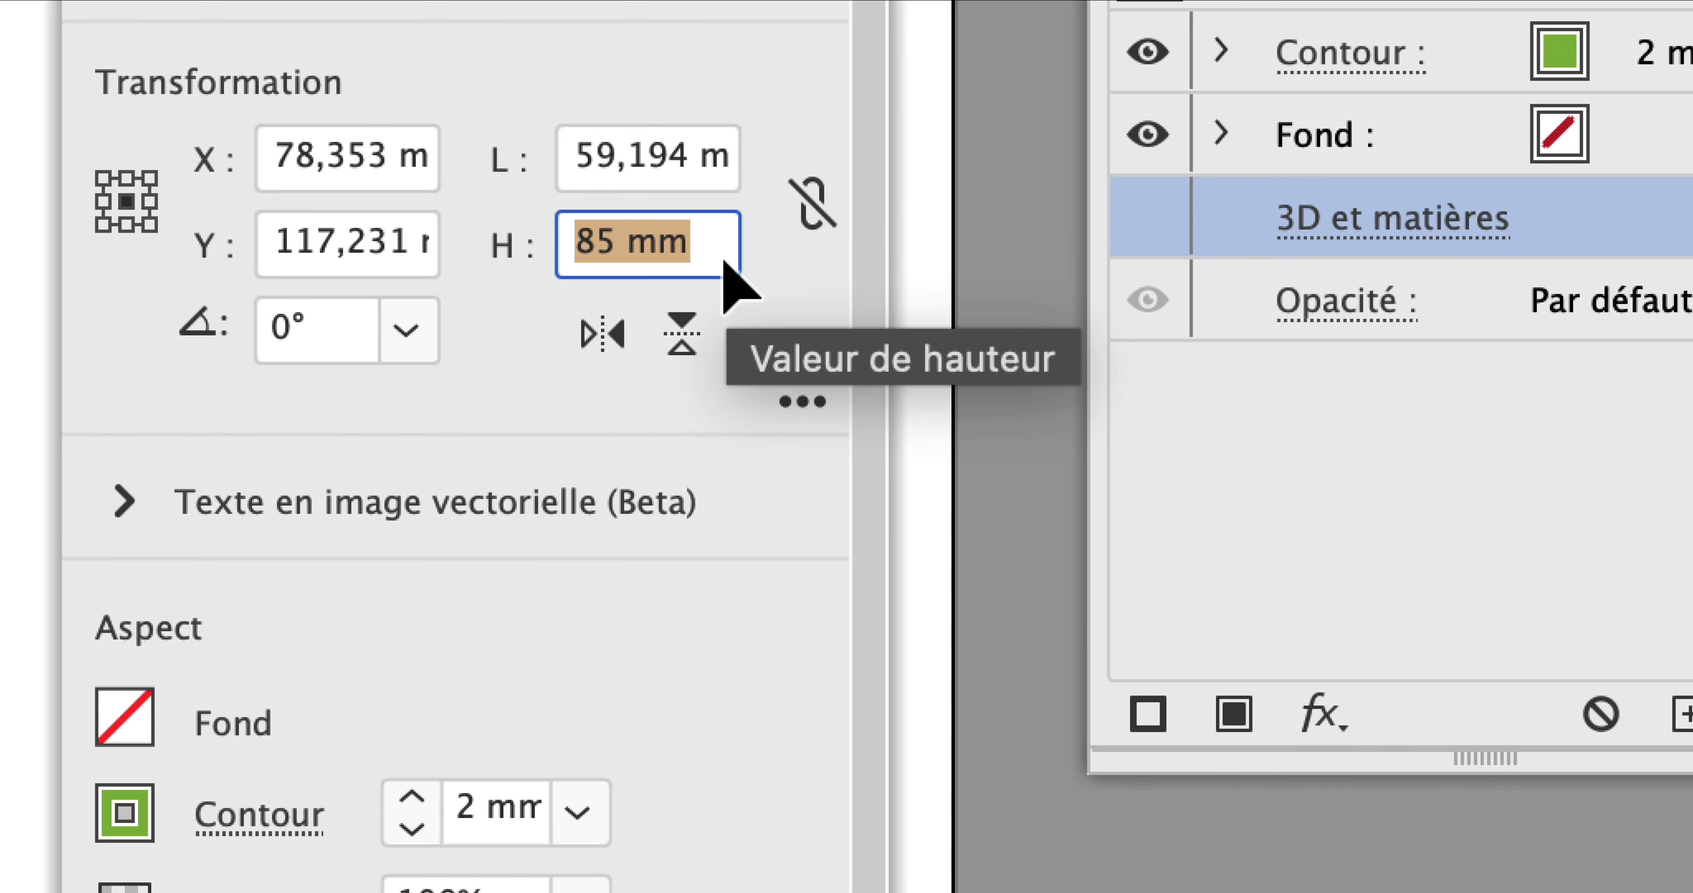
type("1")
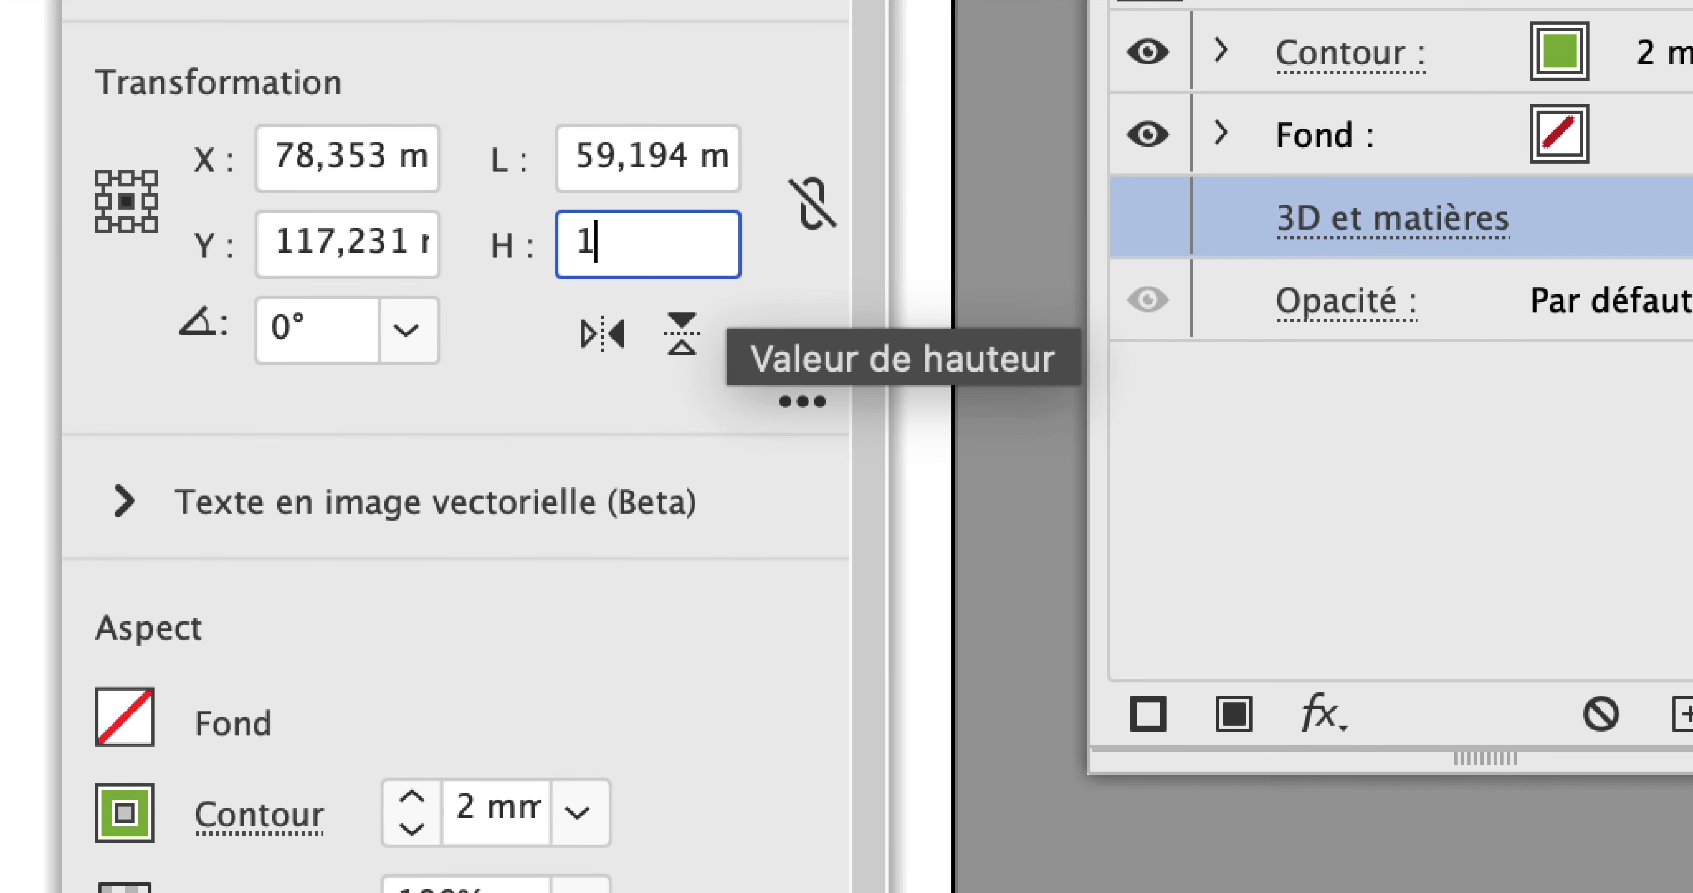
type("55")
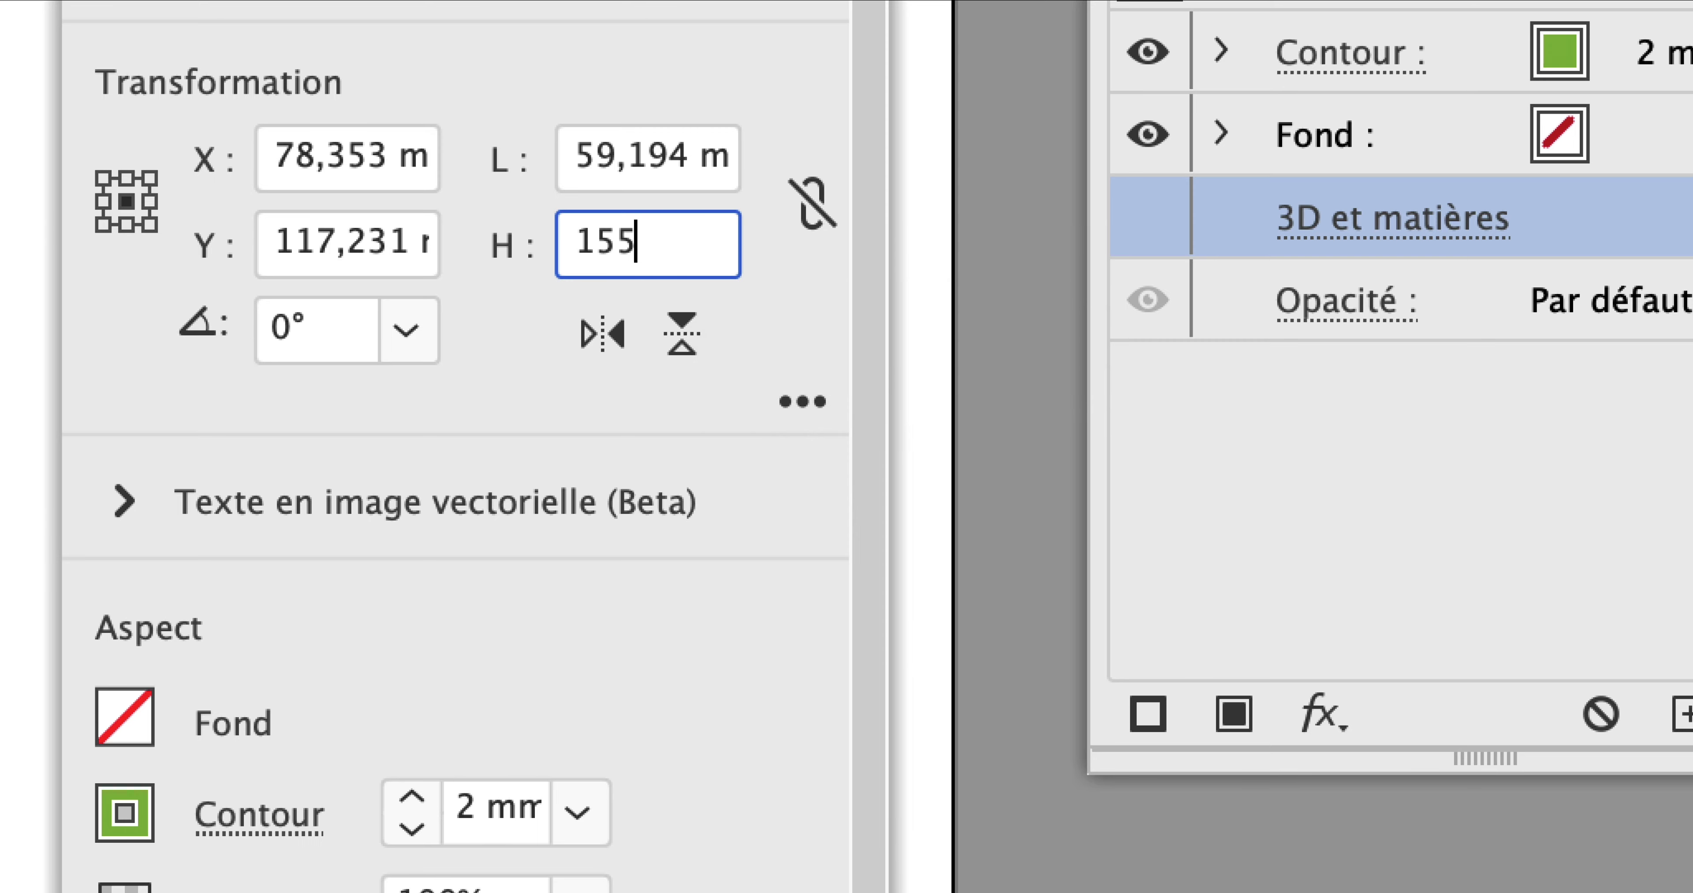
type("mm")
key("Tab")
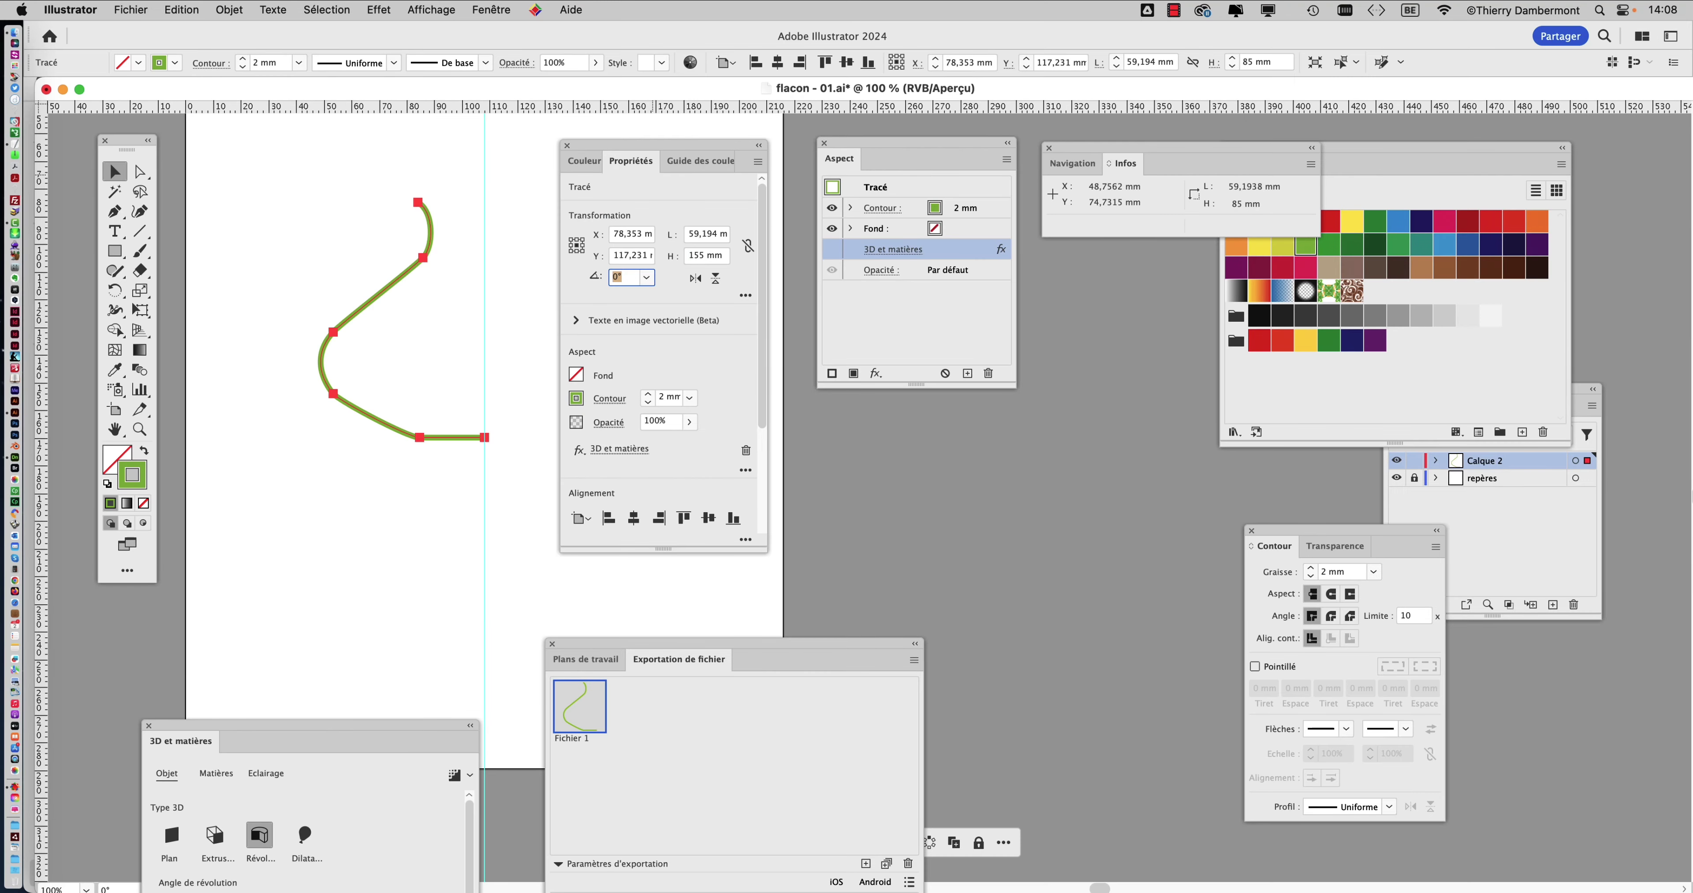
Zoom out to the whole artboard and move the Transform panel aside
key("ctrl+minus")
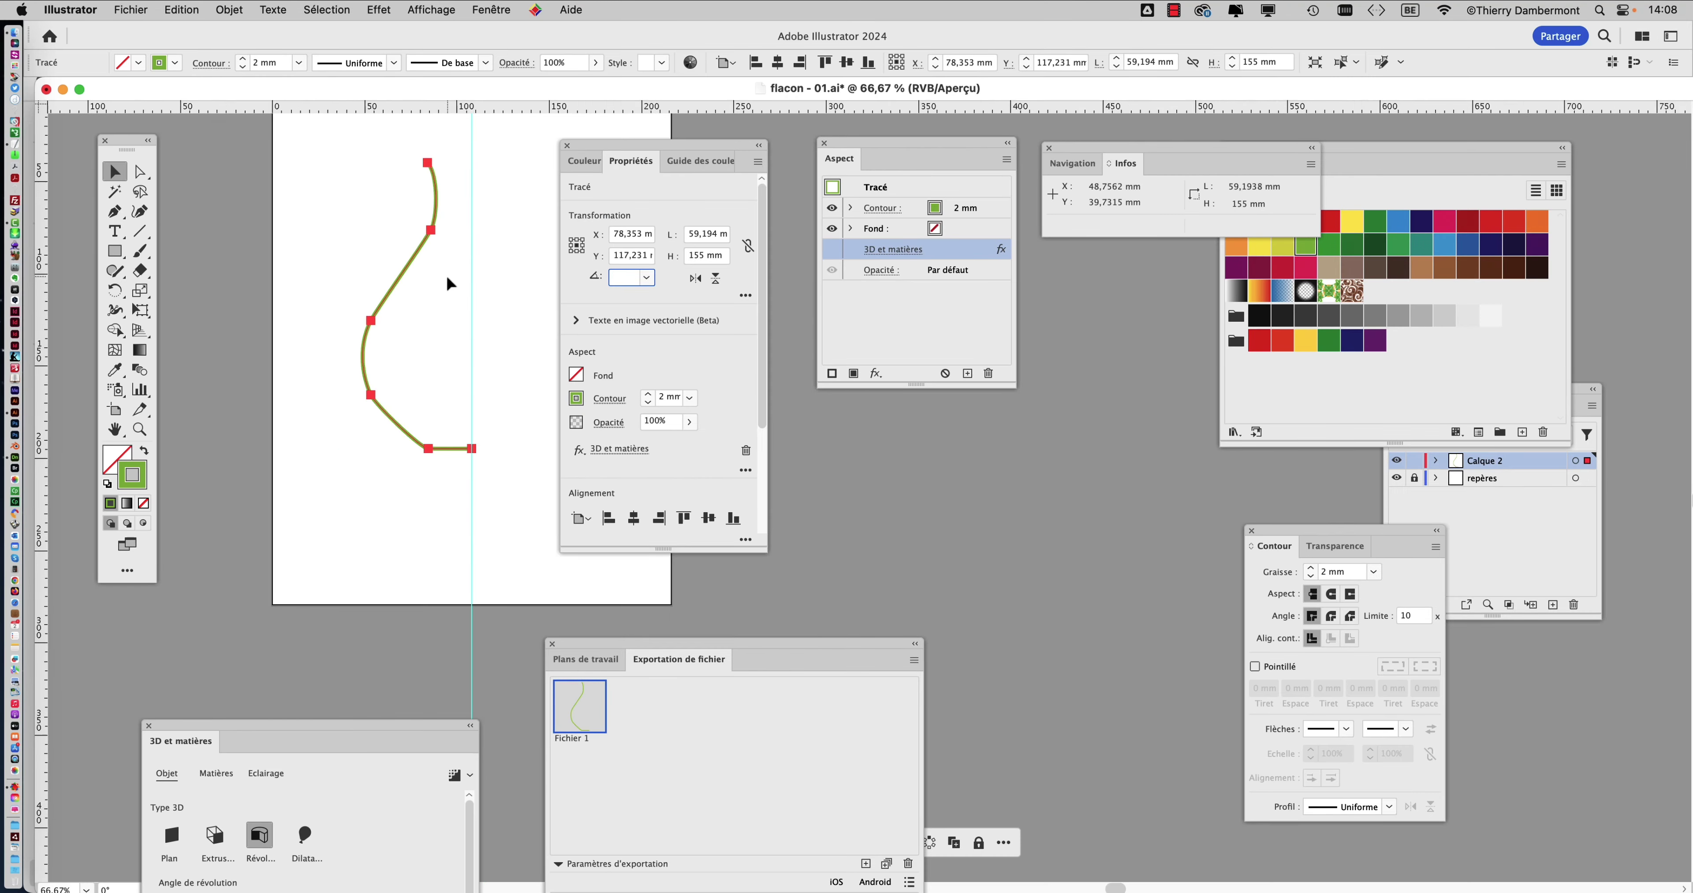
key("ctrl+minus")
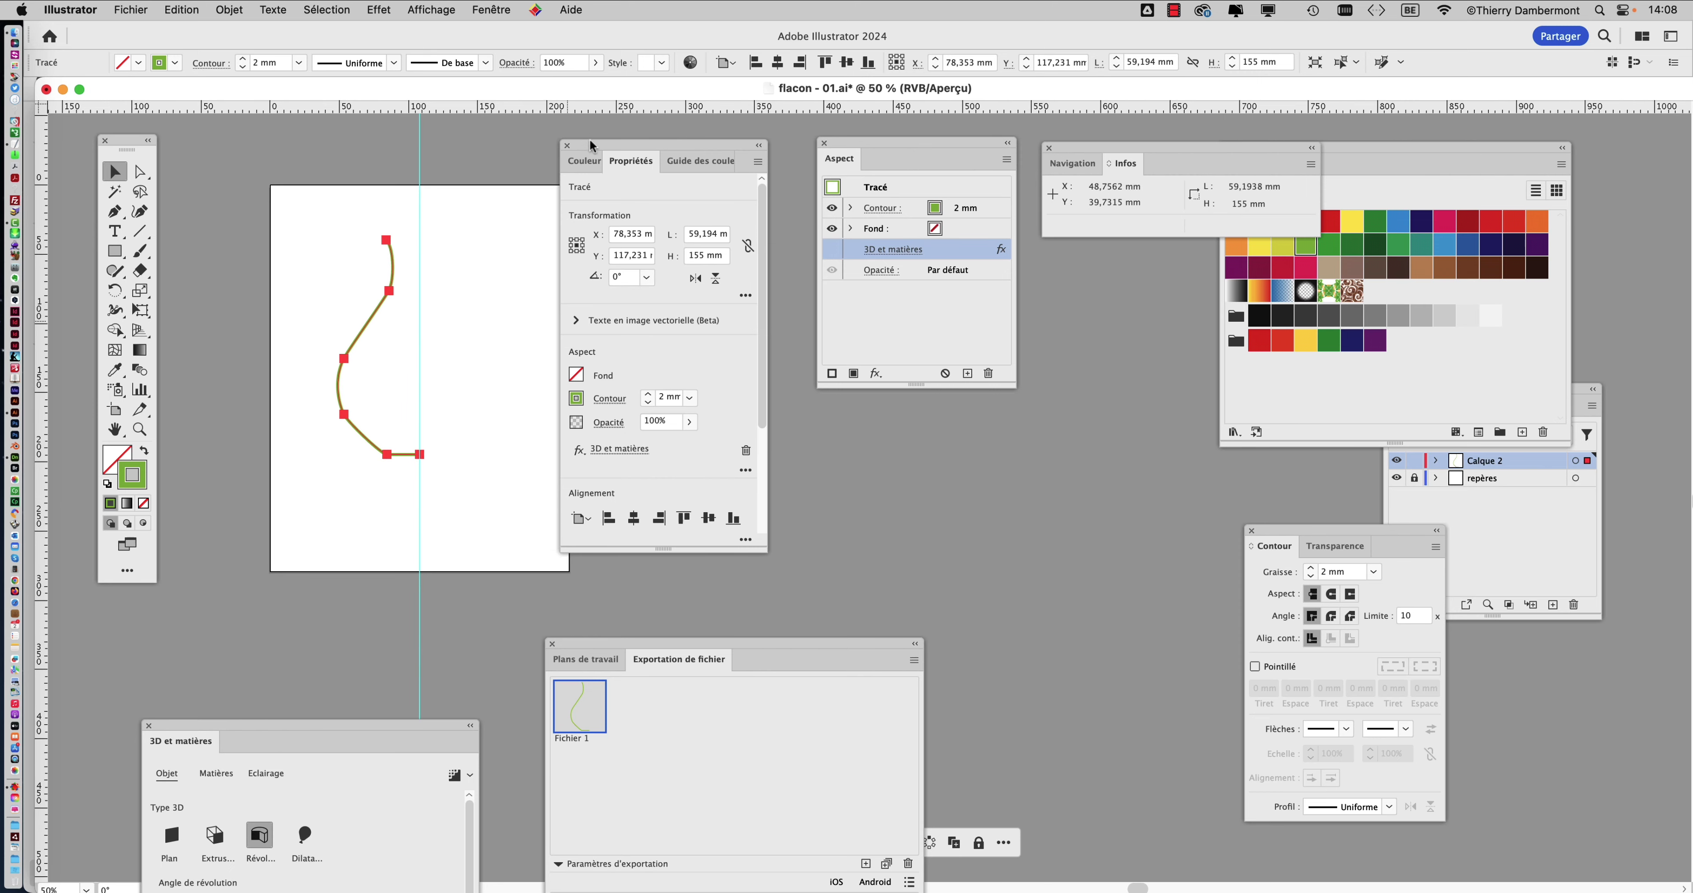
left_click_drag(579, 146, 625, 138)
scroll(387, 255, "up", 2, "alt")
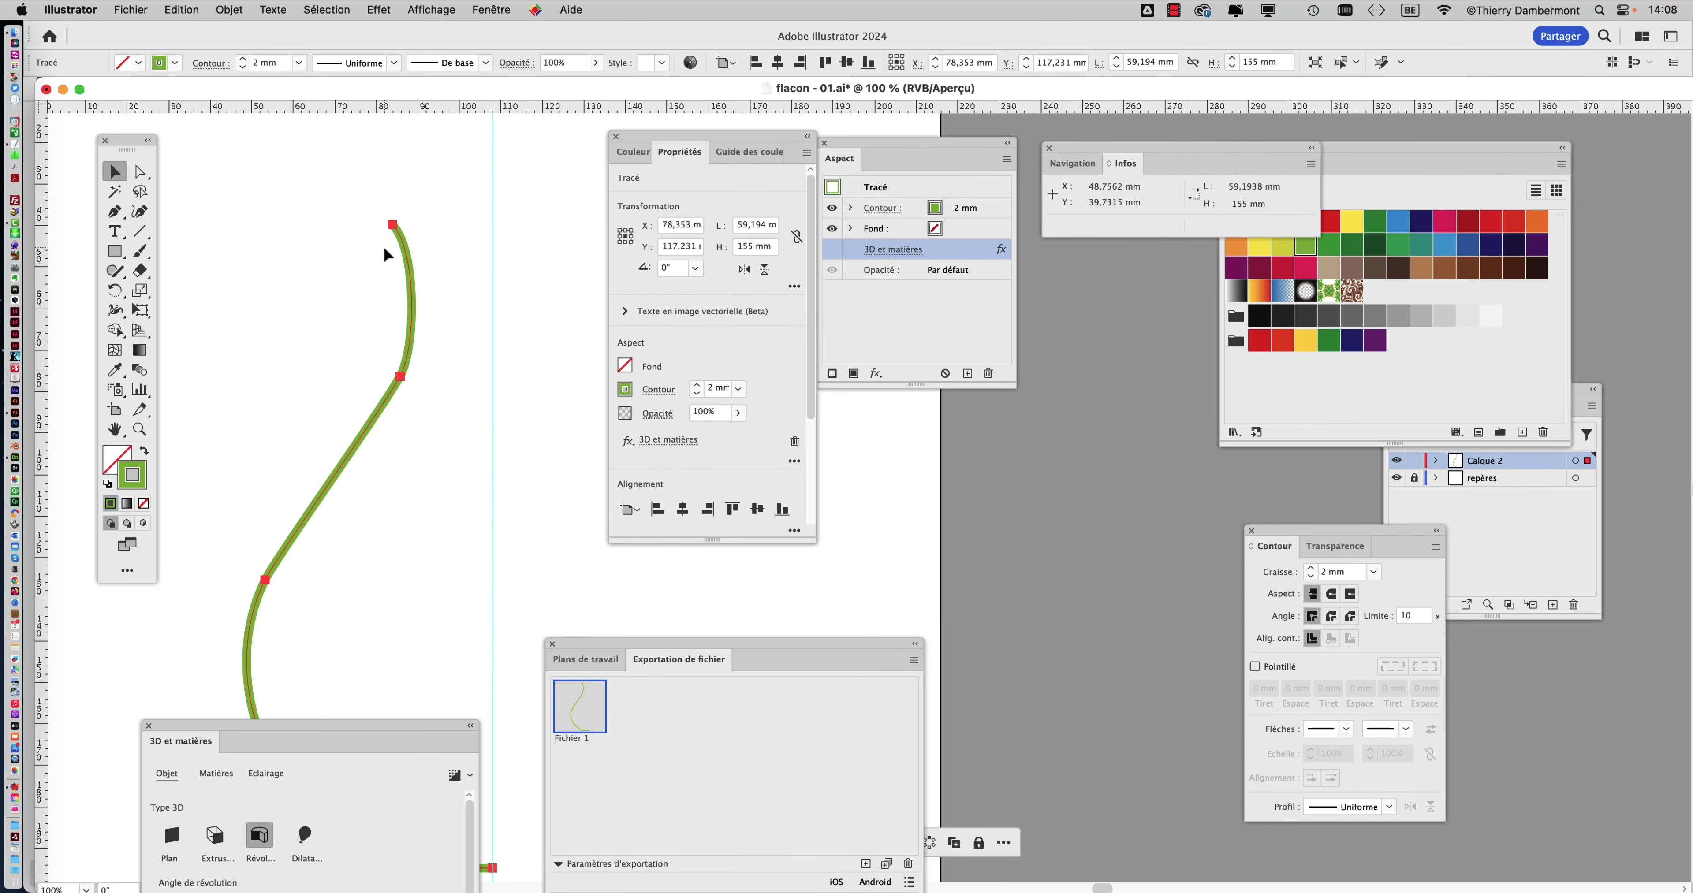
key("super+Tab")
key("super+Tab")
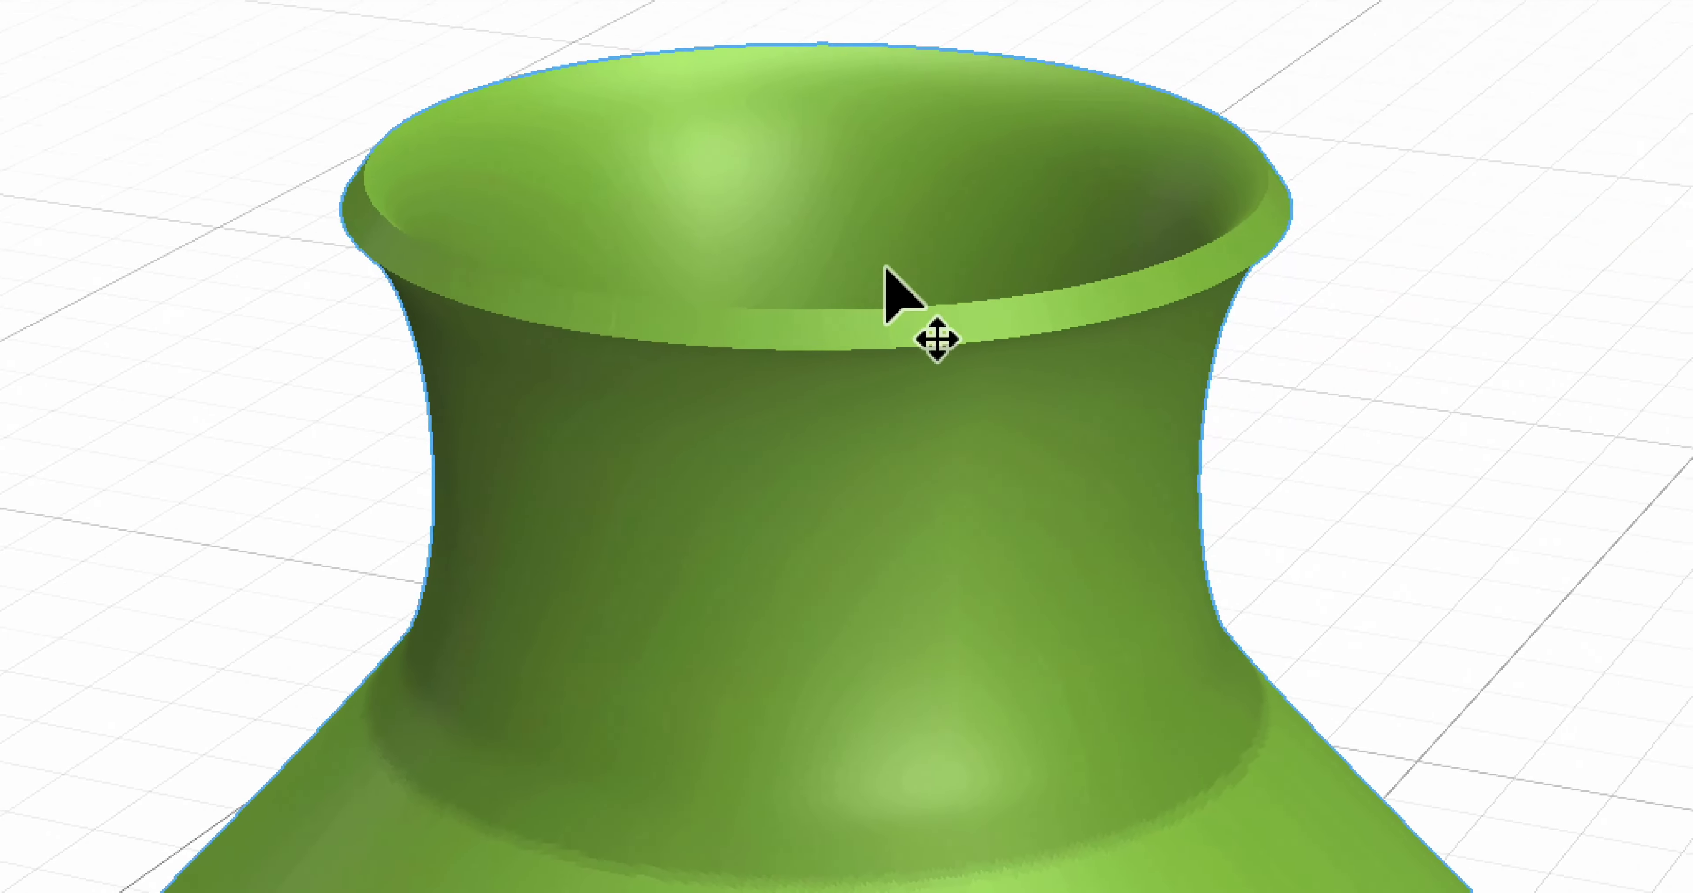
middle_click_drag(886, 266, 947, 312, "shift")
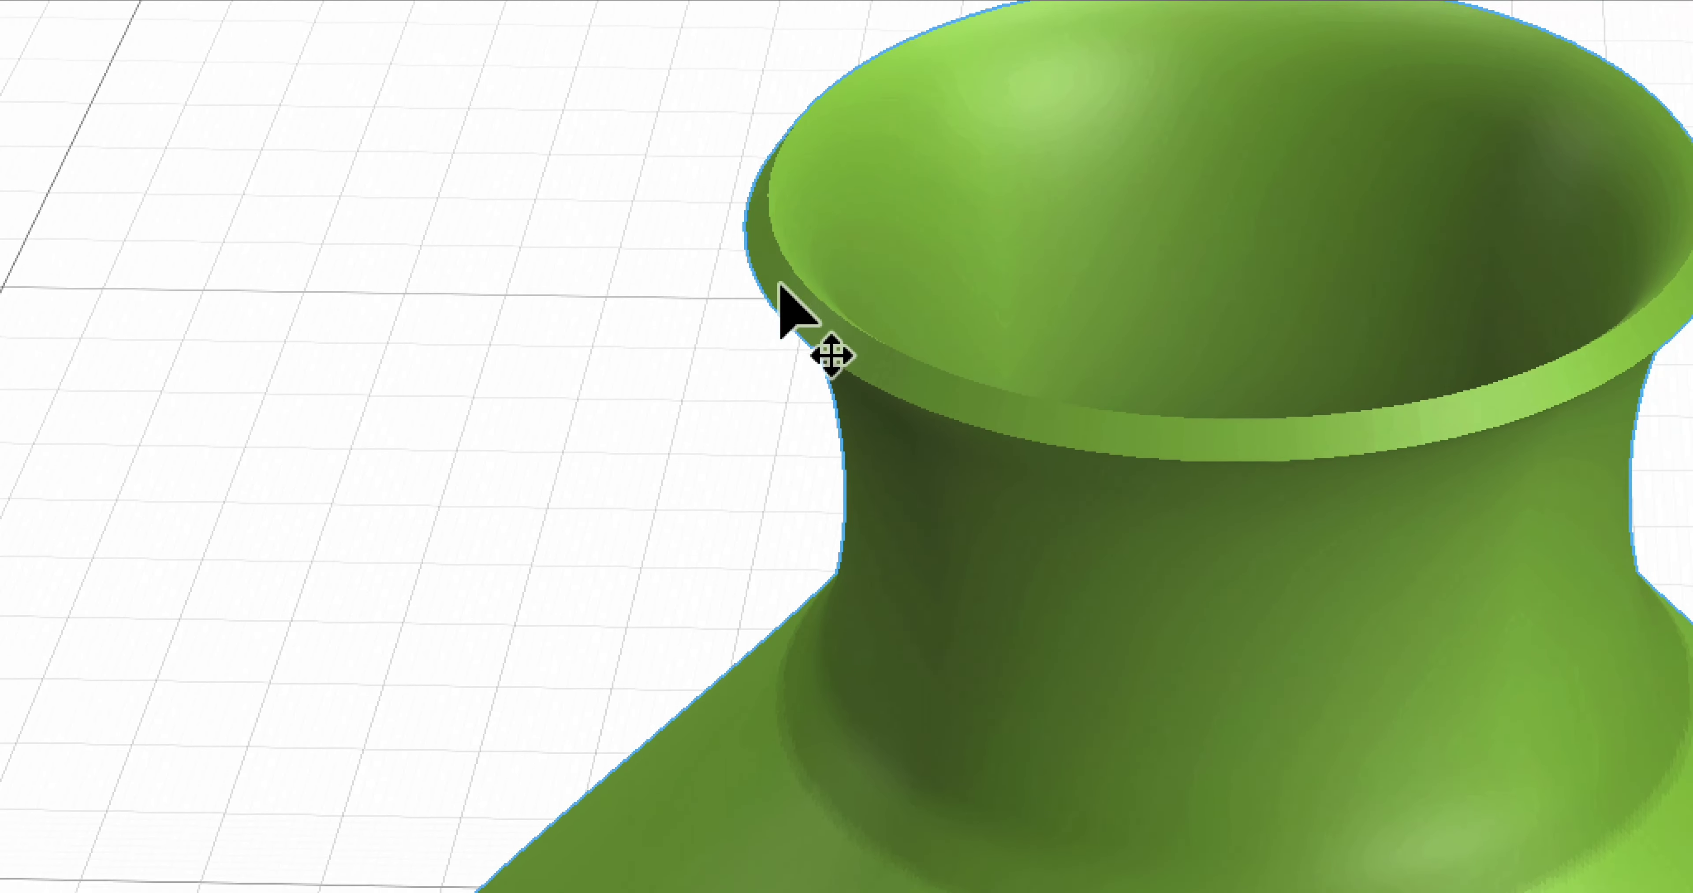
mouse_move(782, 299)
middle_mouse_down("shift")
mouse_move(803, 304)
mouse_move(815, 345)
mouse_move(771, 358)
mouse_move(753, 269)
mouse_move(812, 284)
middle_mouse_up("shift")
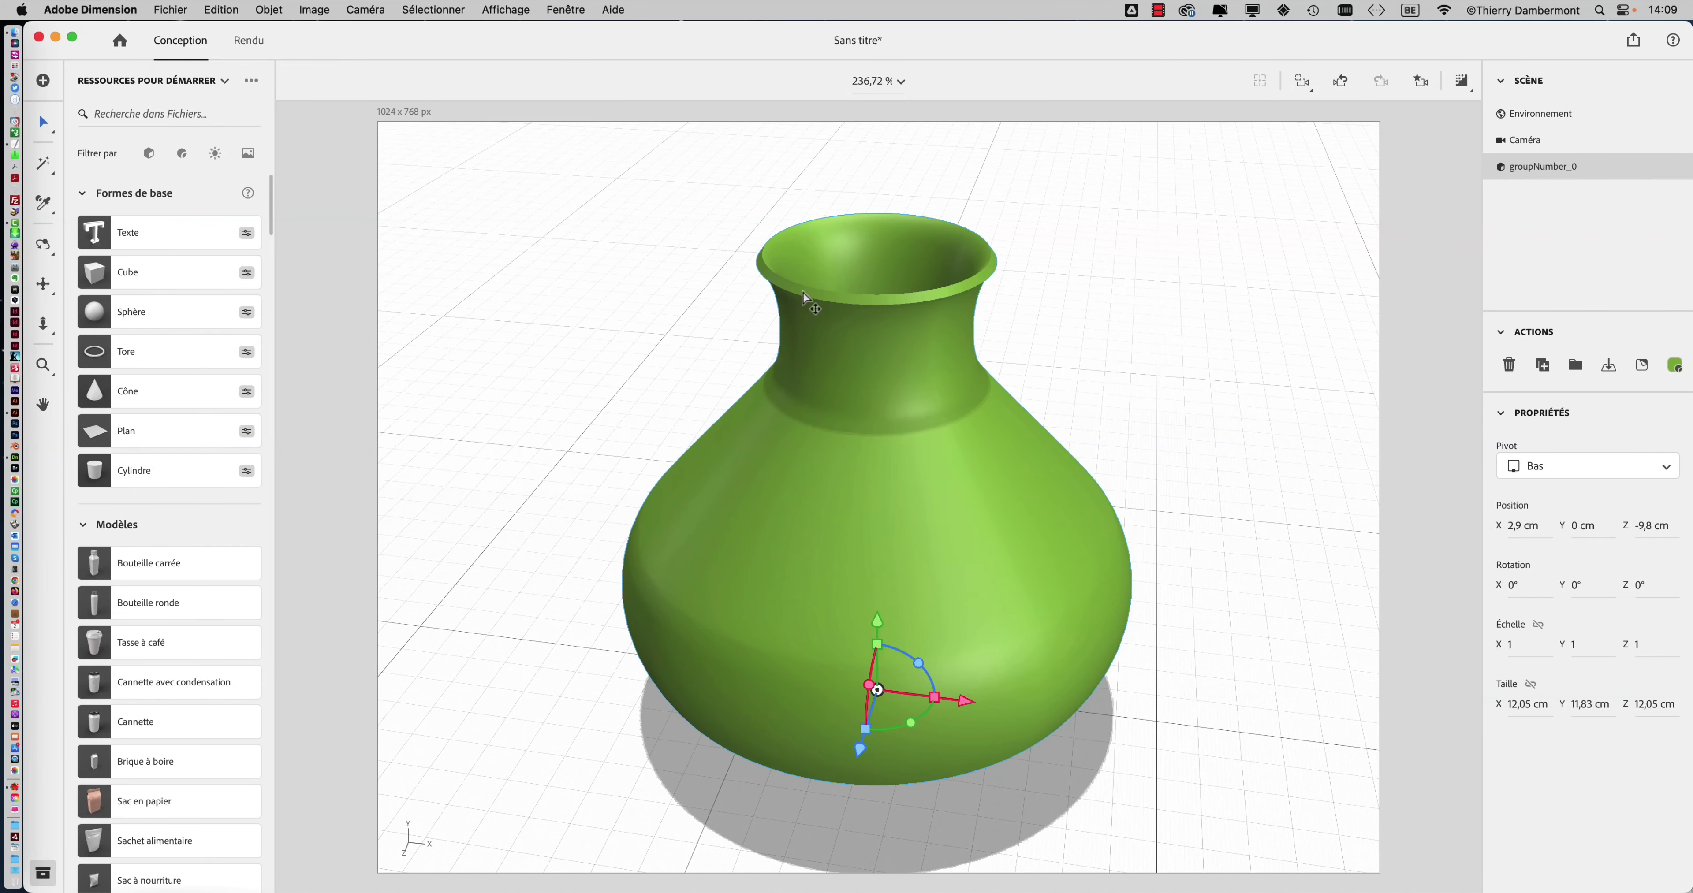
key("super+Tab")
left_click(769, 459)
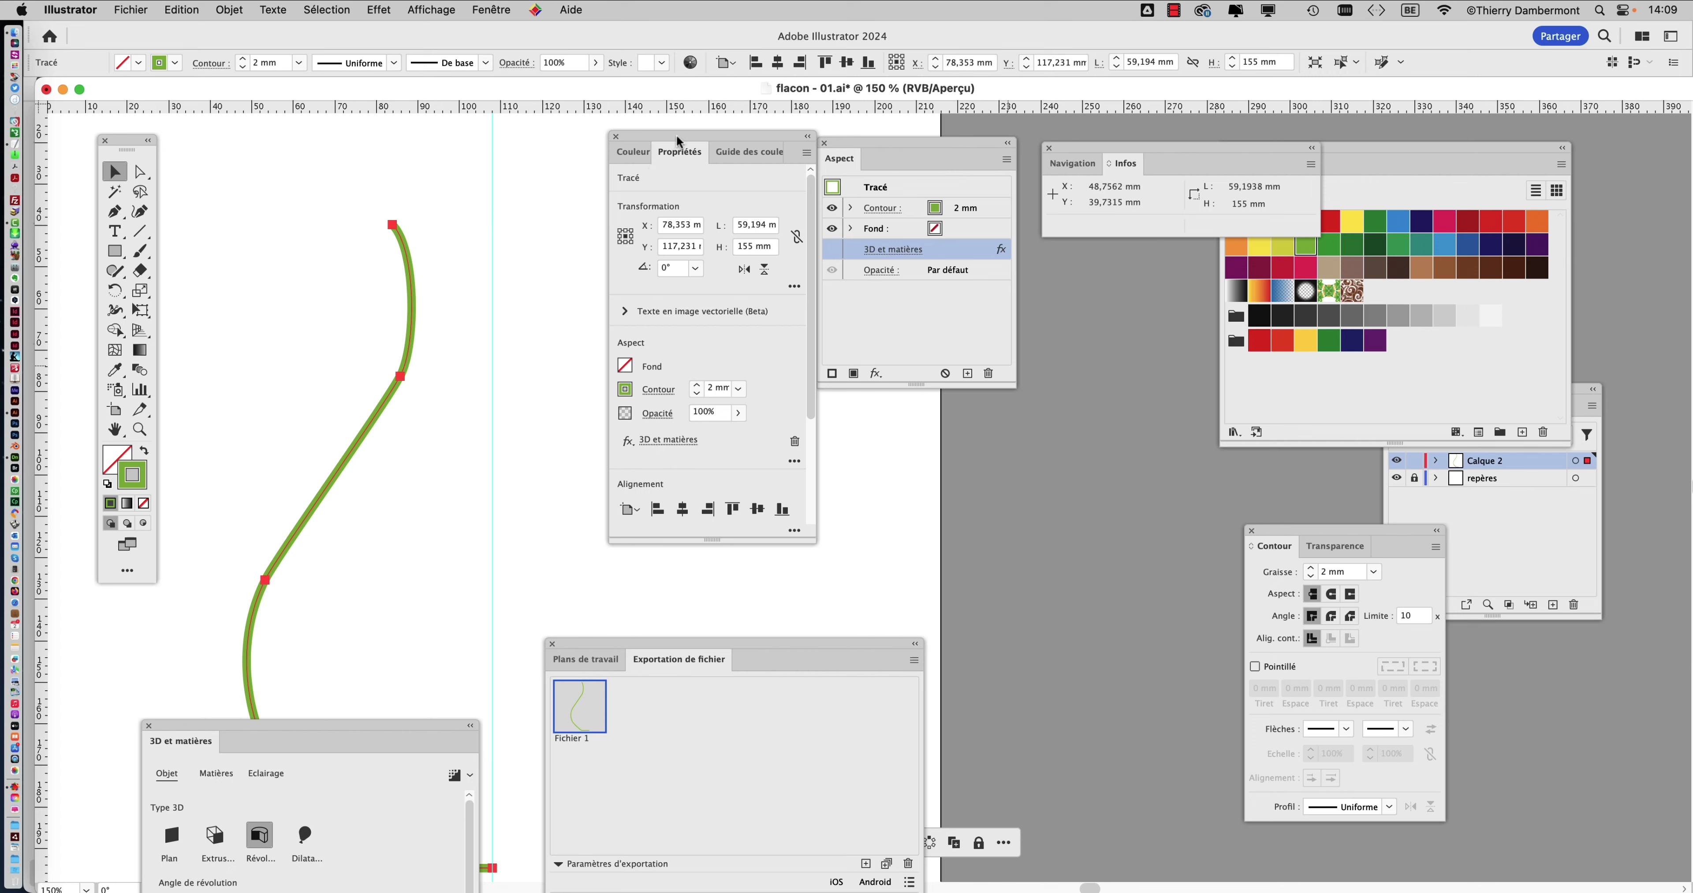
Give the profile path a 10 mm round-capped stroke and re-enable the 3D et matières effect
left_click_drag(679, 141, 1075, 563)
left_click_drag(1271, 533, 489, 212)
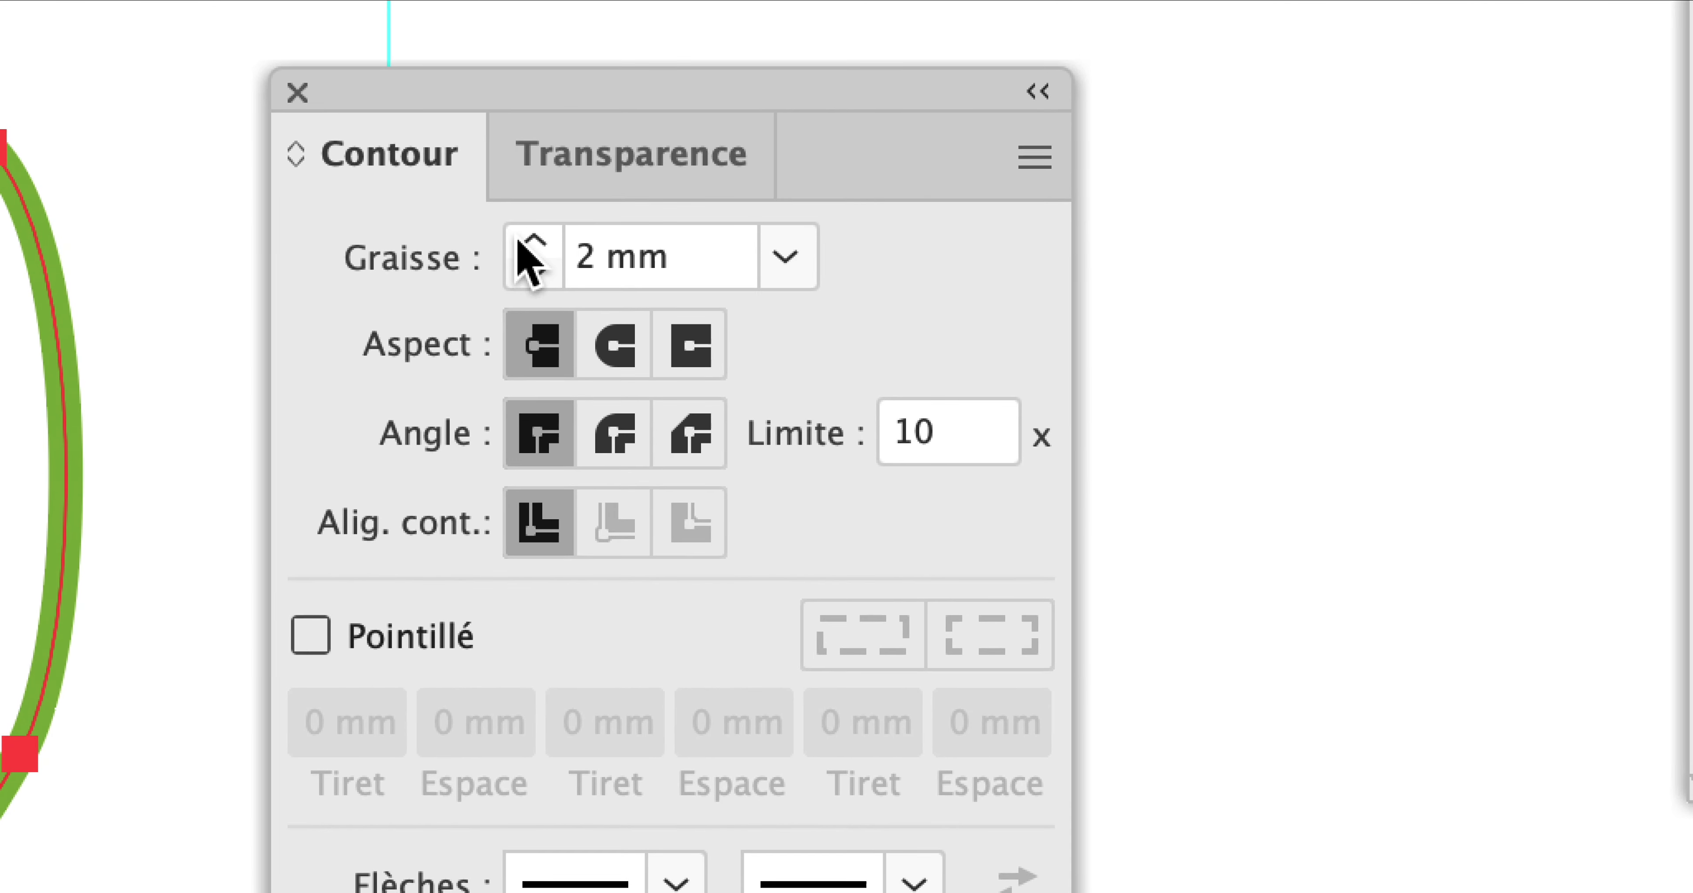
left_click(523, 239)
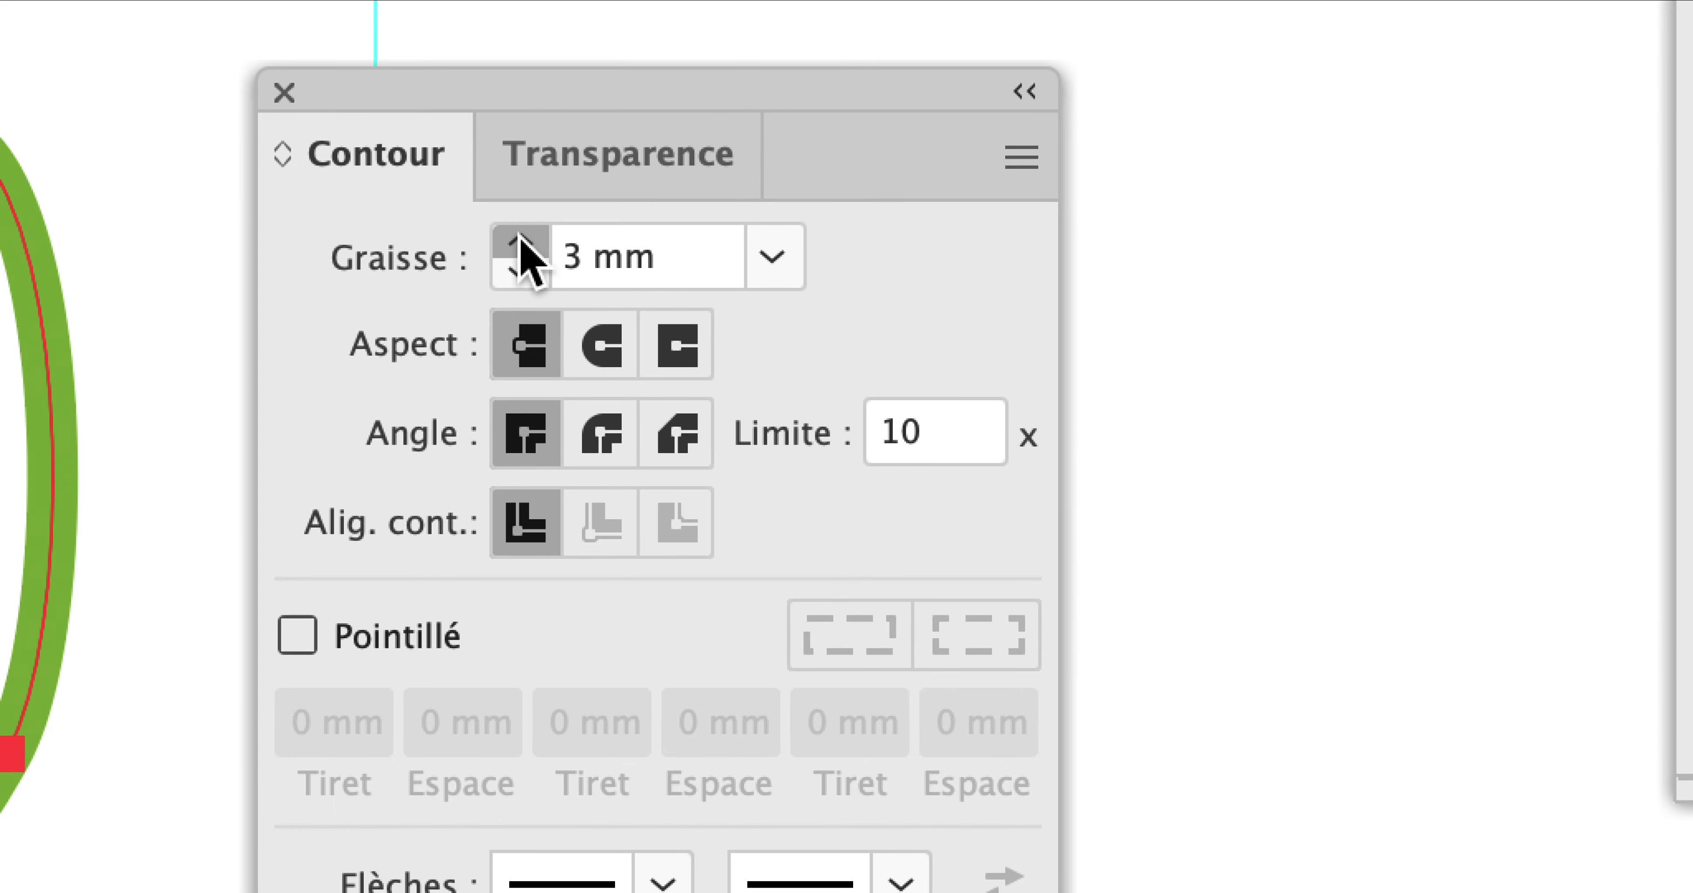
left_click(523, 239)
left_click(522, 239)
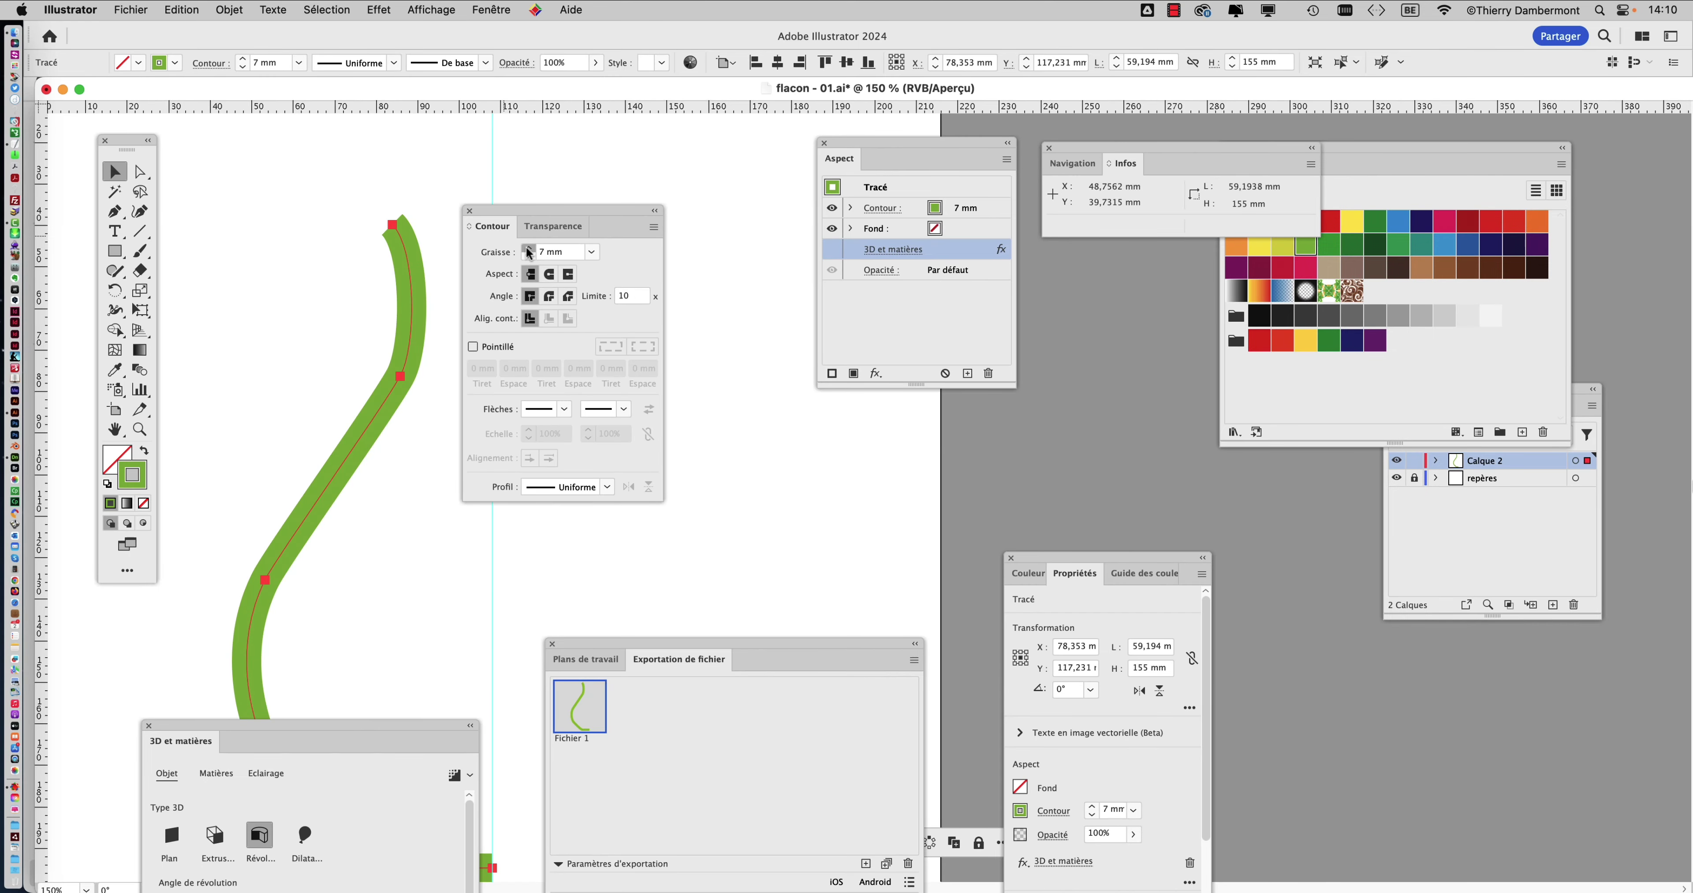
left_click(529, 249)
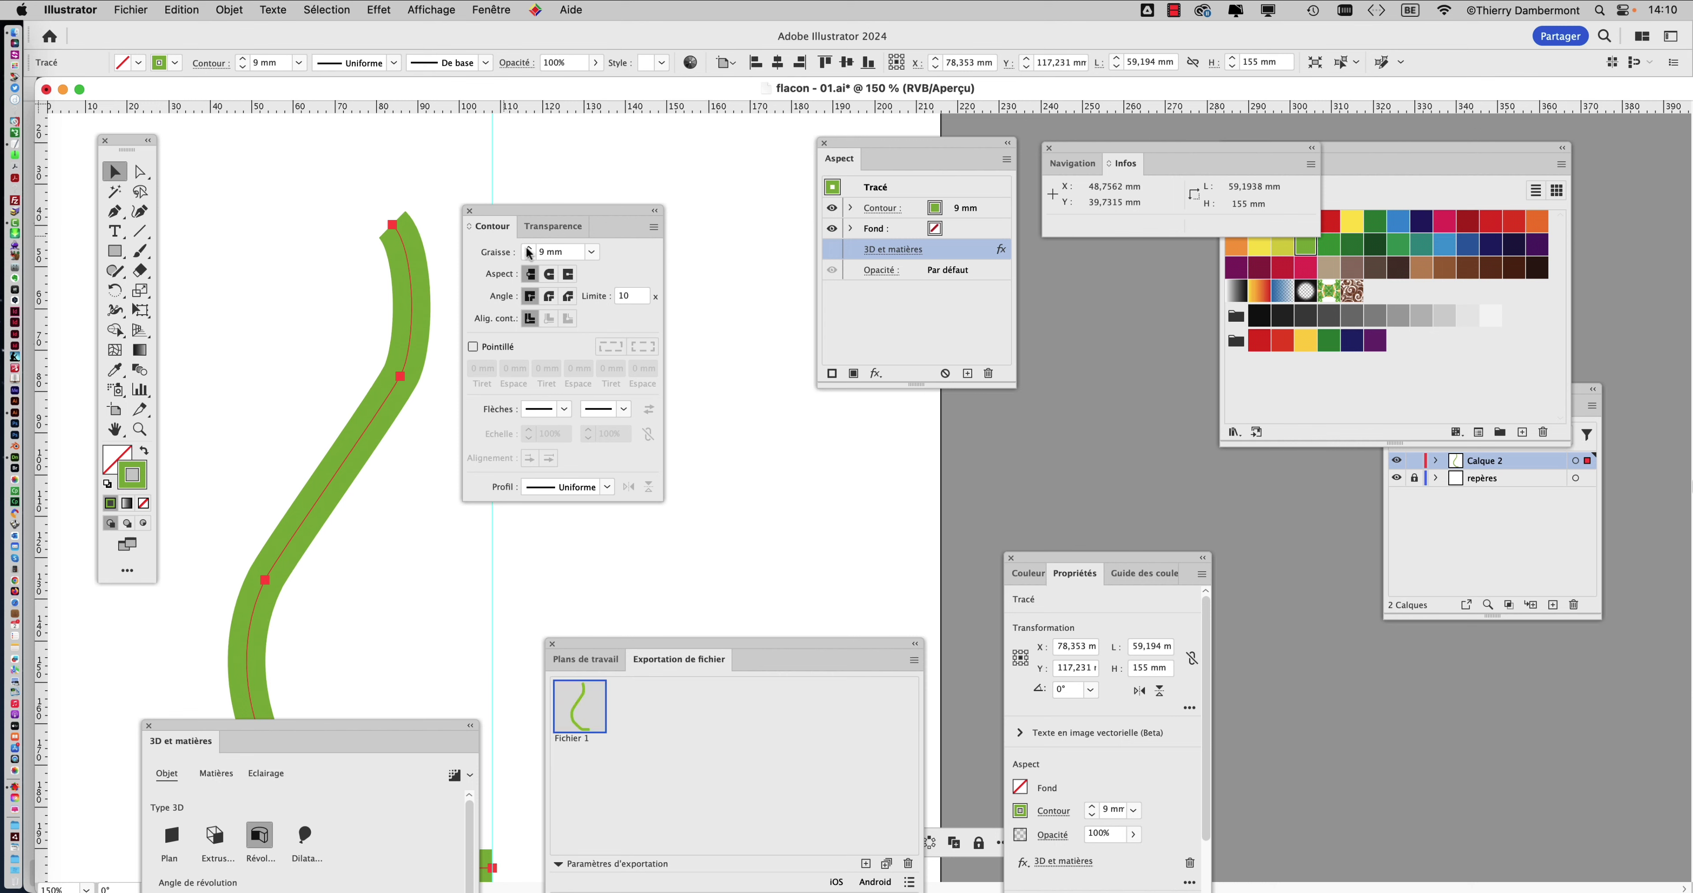
left_click(529, 250)
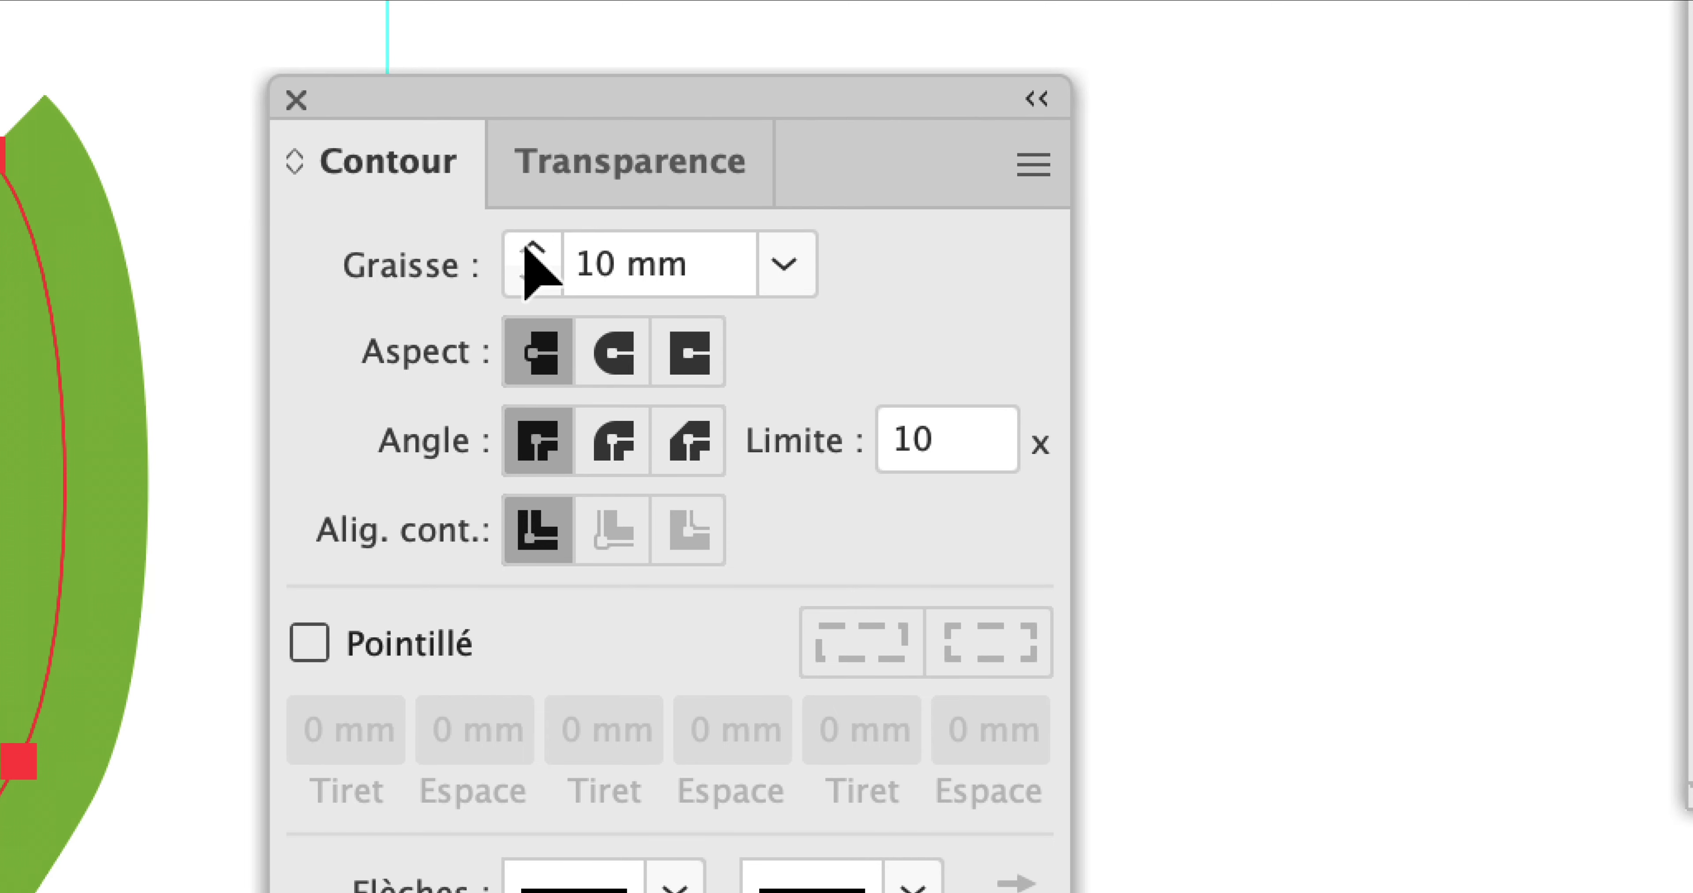
left_click(548, 273)
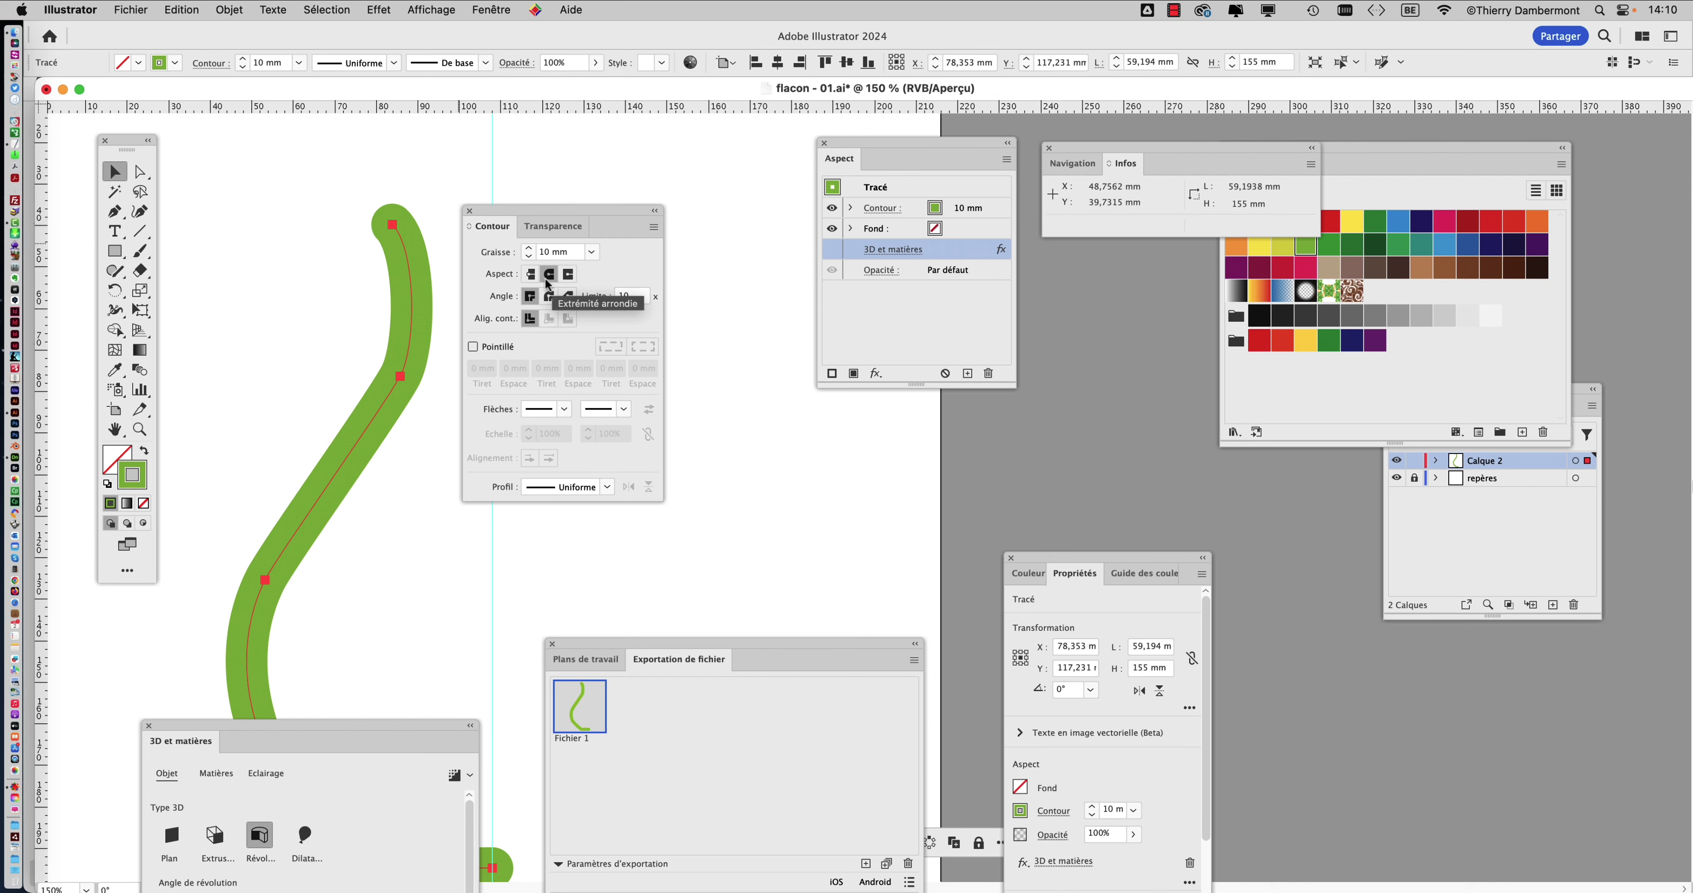
left_click_drag(533, 209, 1105, 320)
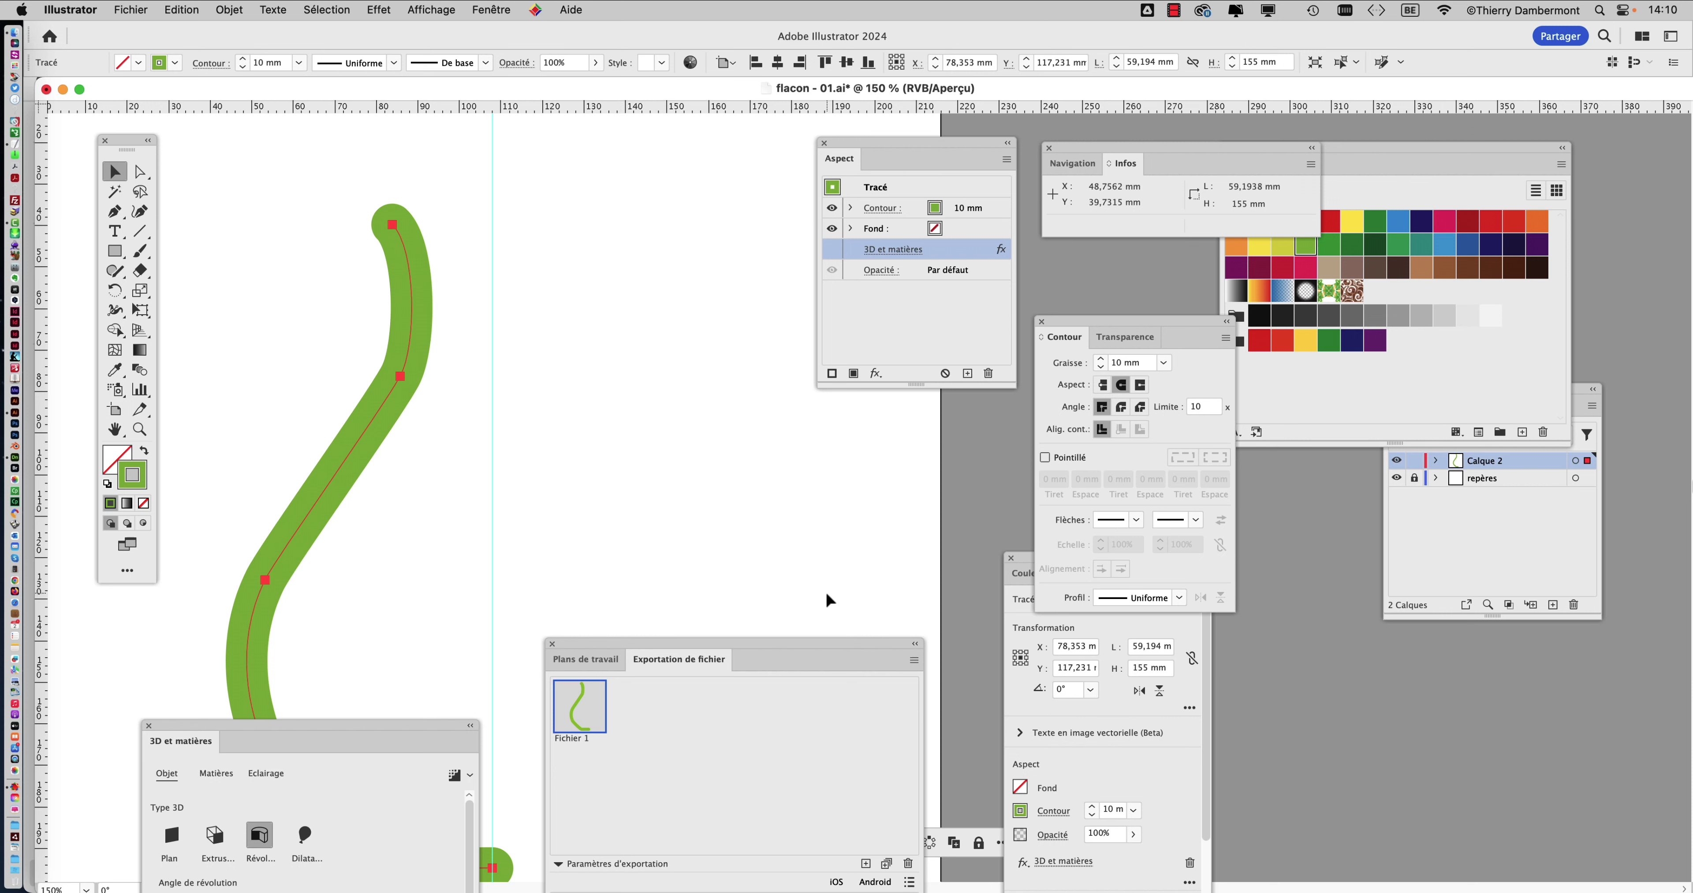
left_click(832, 249)
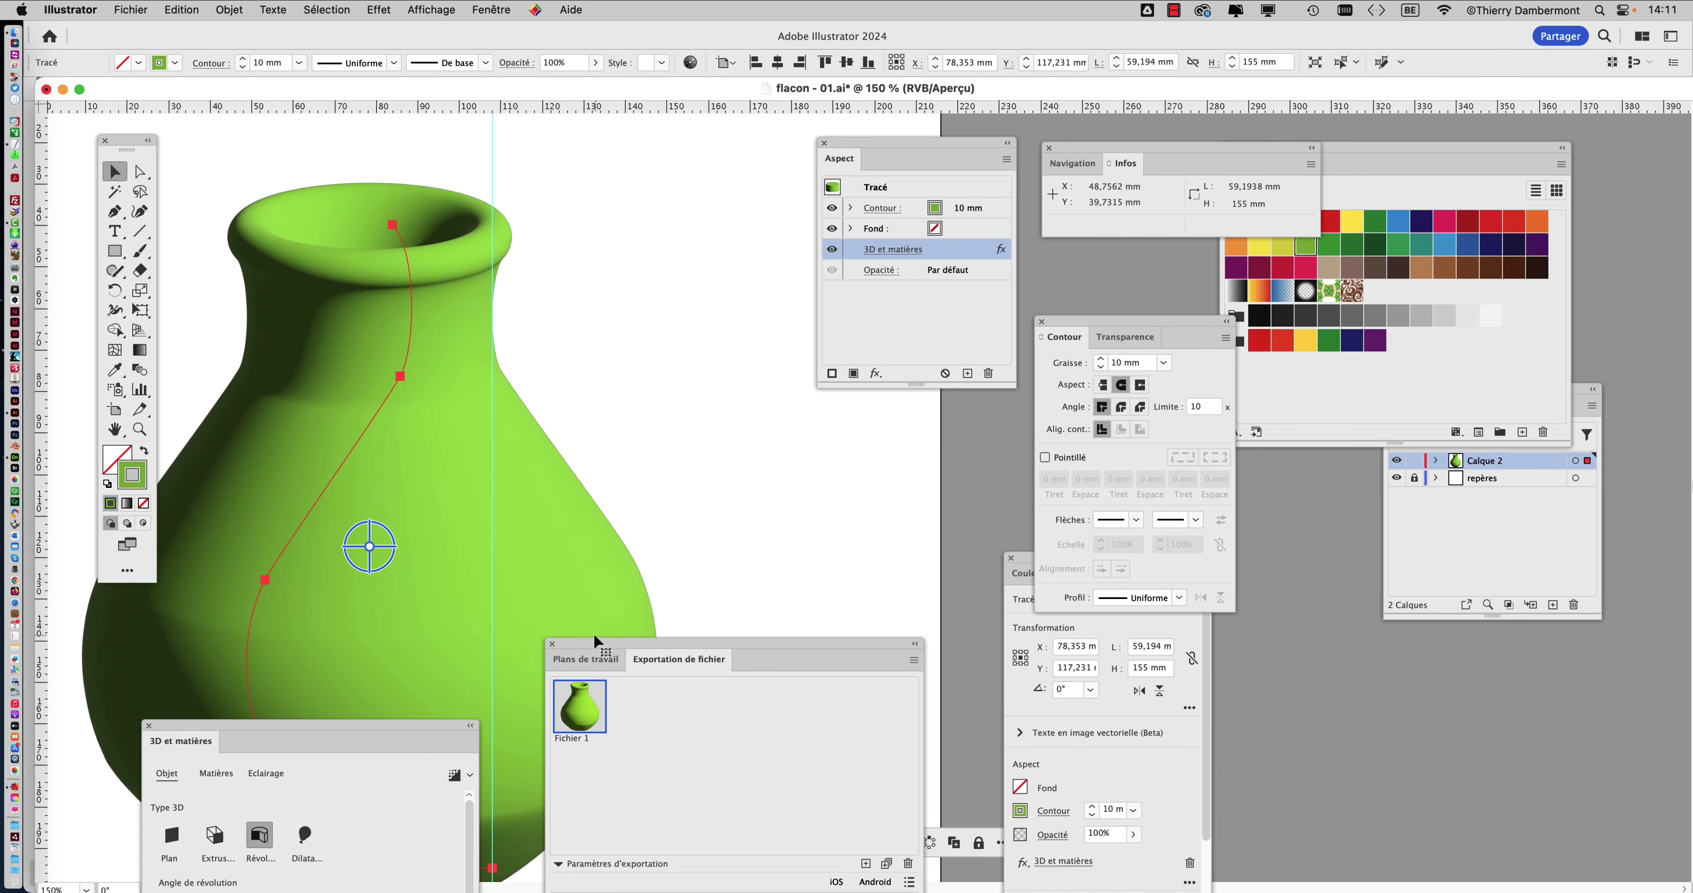
Freely rotate the 3D vase so it lies tilted with its opening toward the upper right
left_click_drag(596, 637, 871, 605)
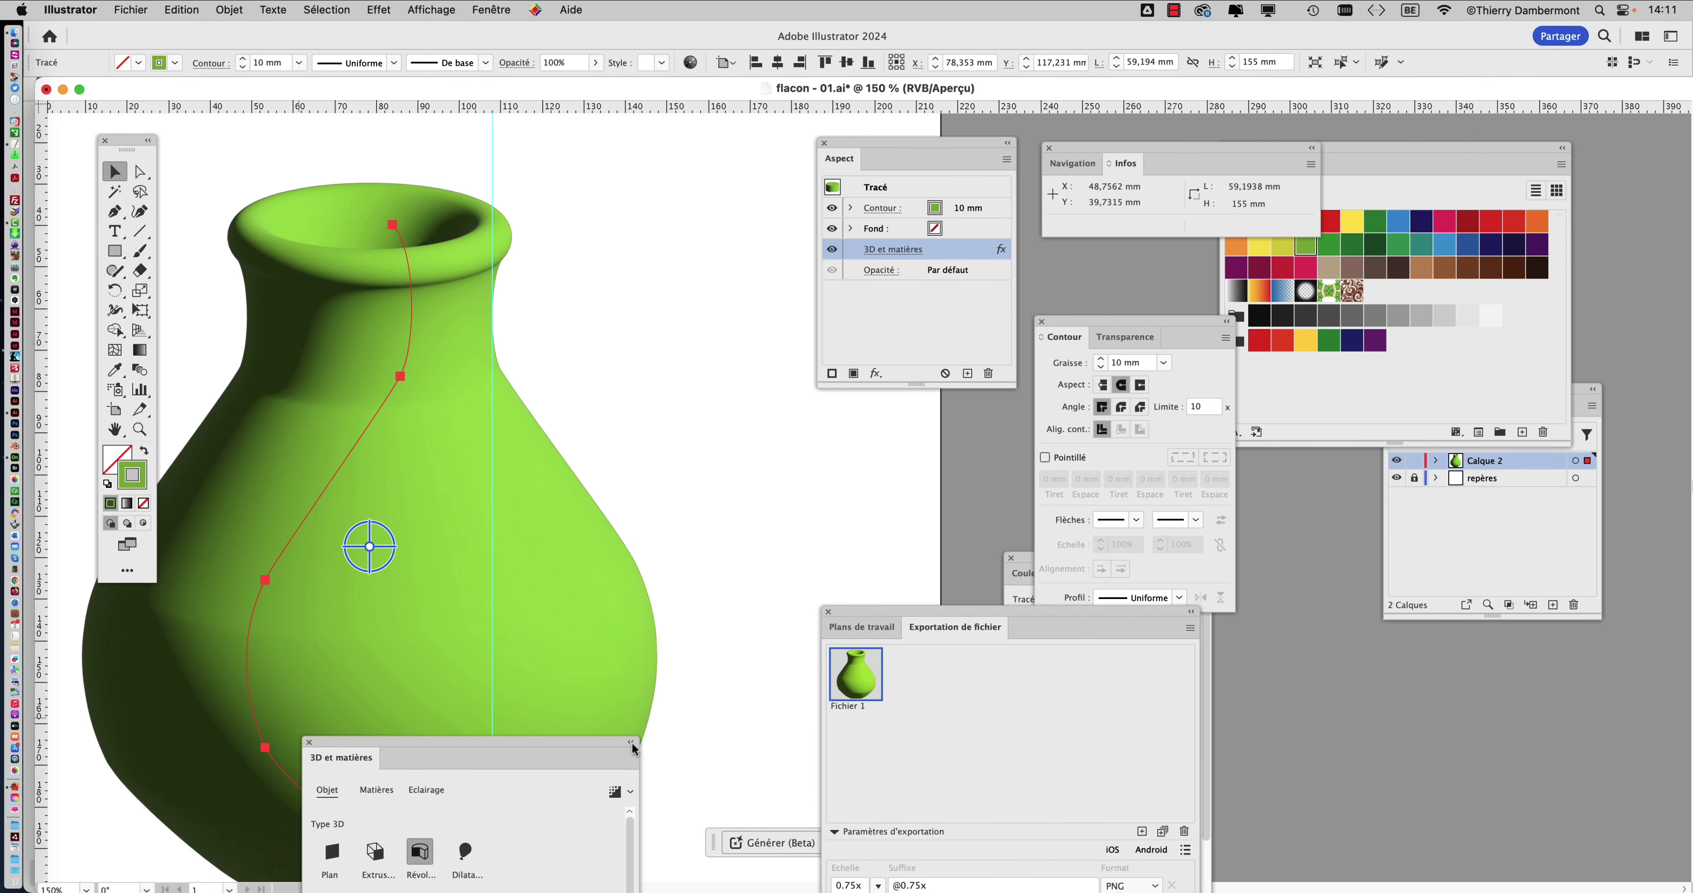
left_click_drag(297, 723, 1512, 707)
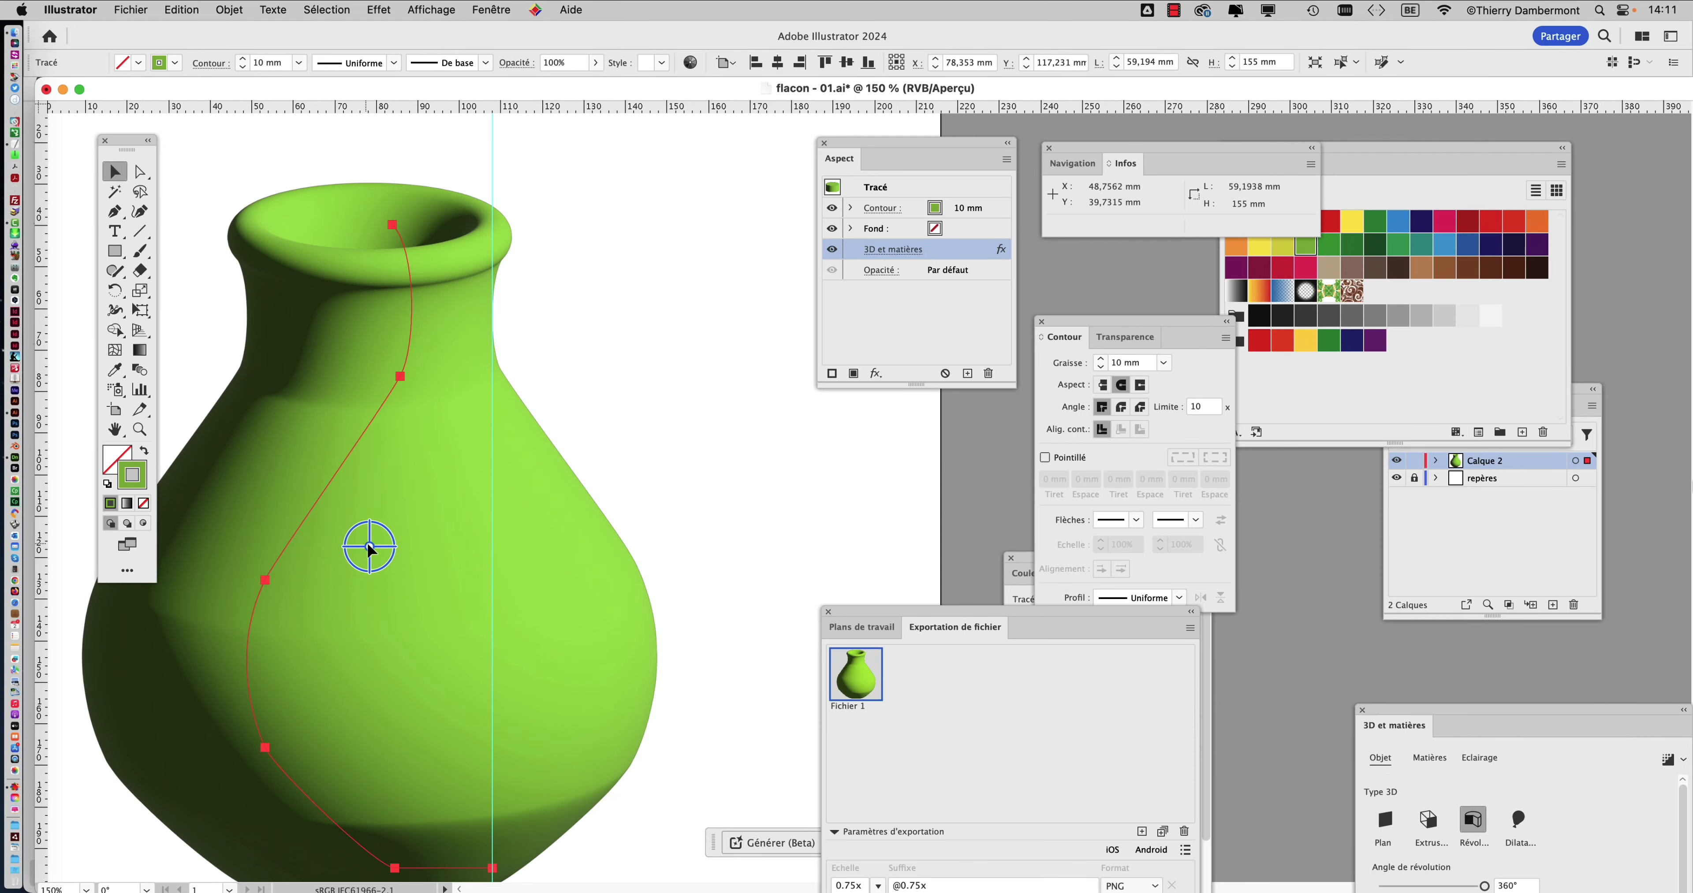
mouse_move(369, 549)
left_mouse_down()
mouse_move(467, 494)
mouse_move(459, 550)
left_mouse_up()
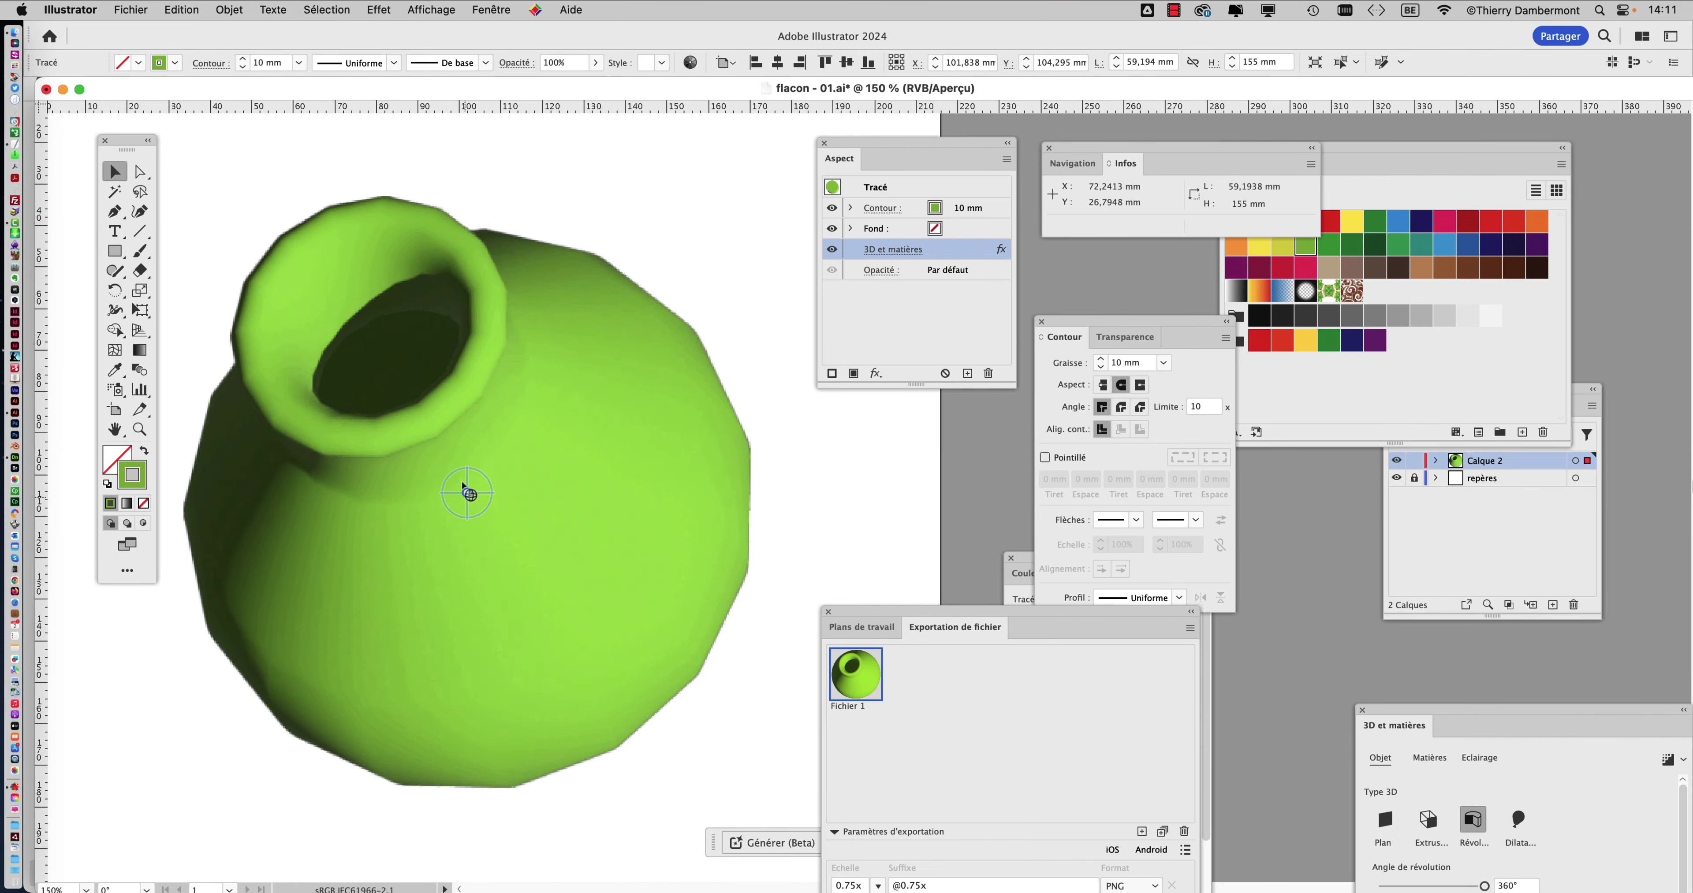
left_click_drag(467, 494, 537, 464)
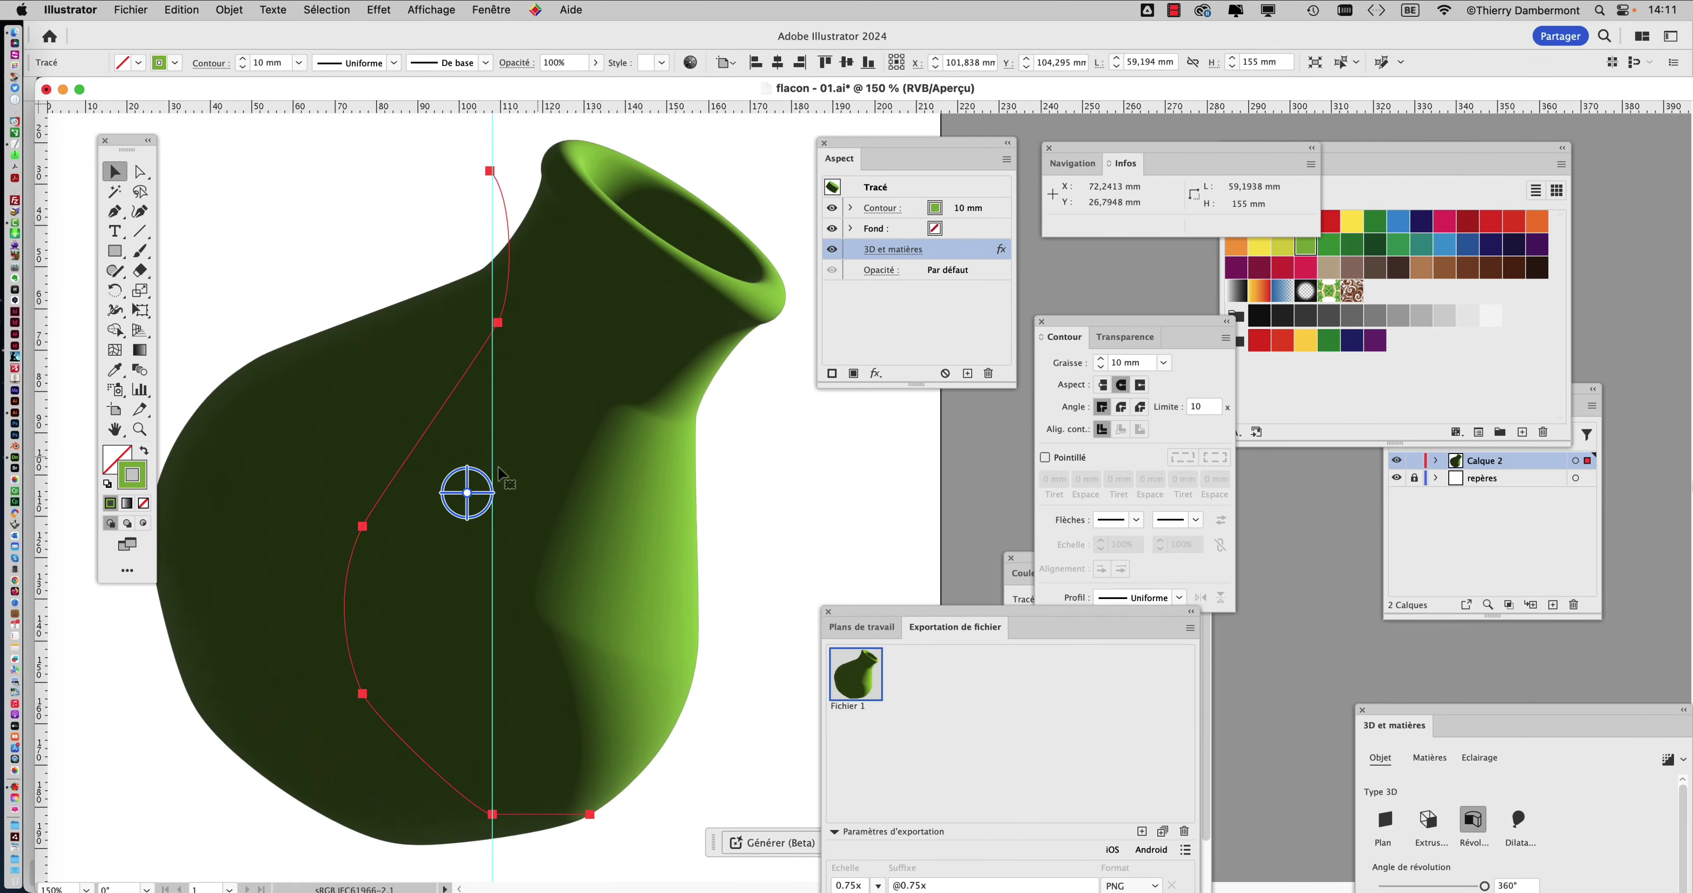
left_click_drag(470, 492, 475, 550)
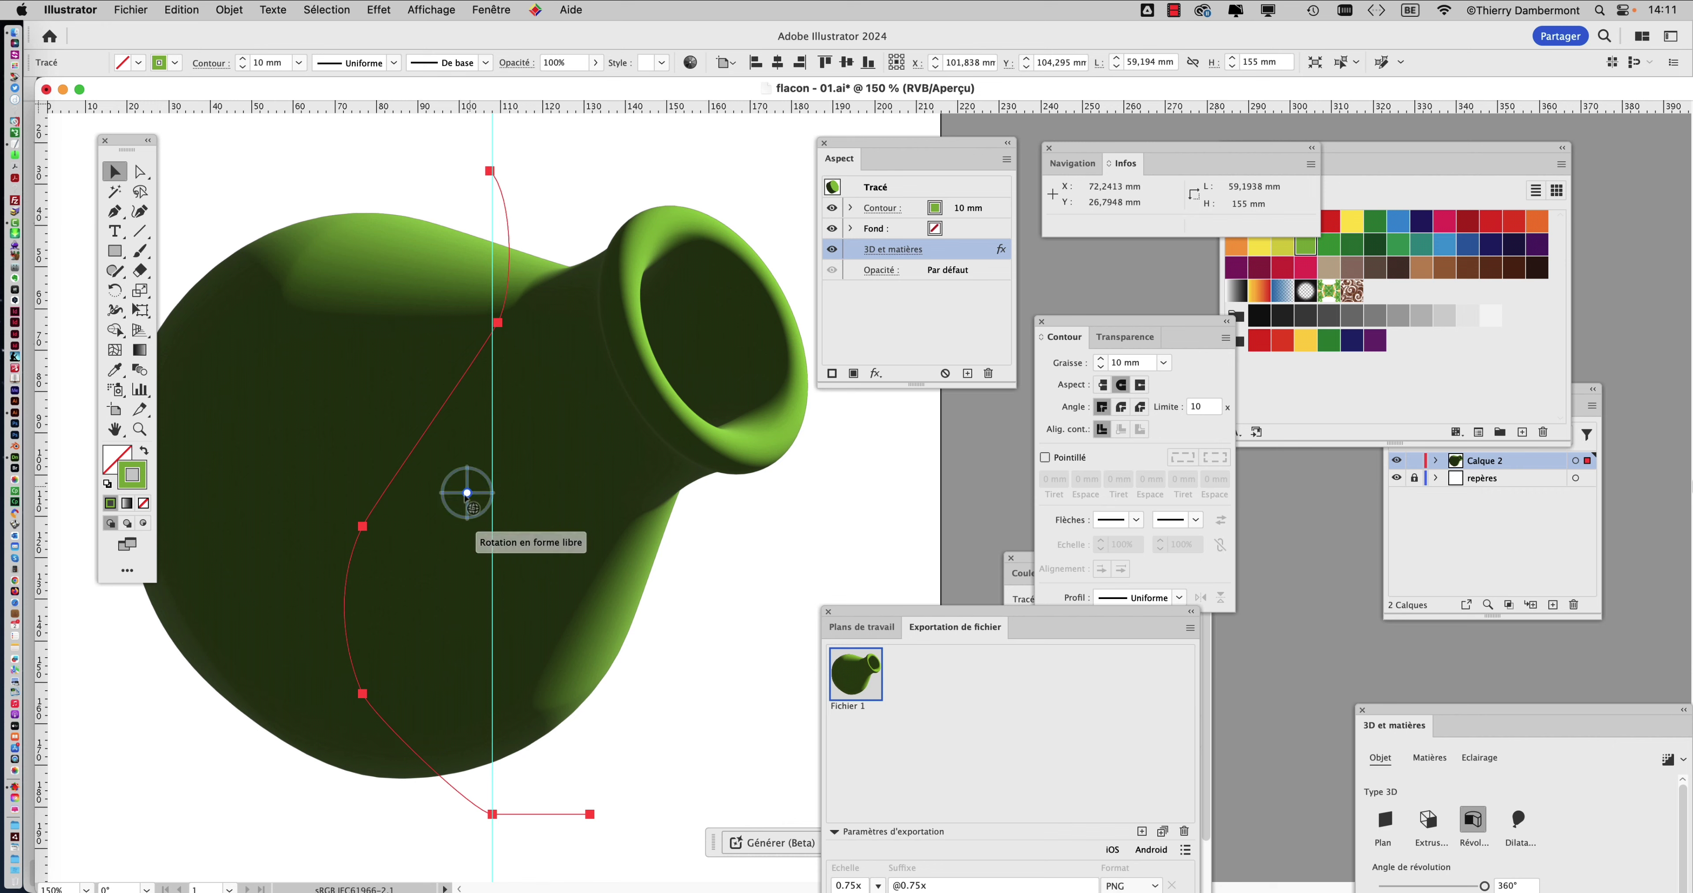
left_click_drag(466, 493, 363, 454)
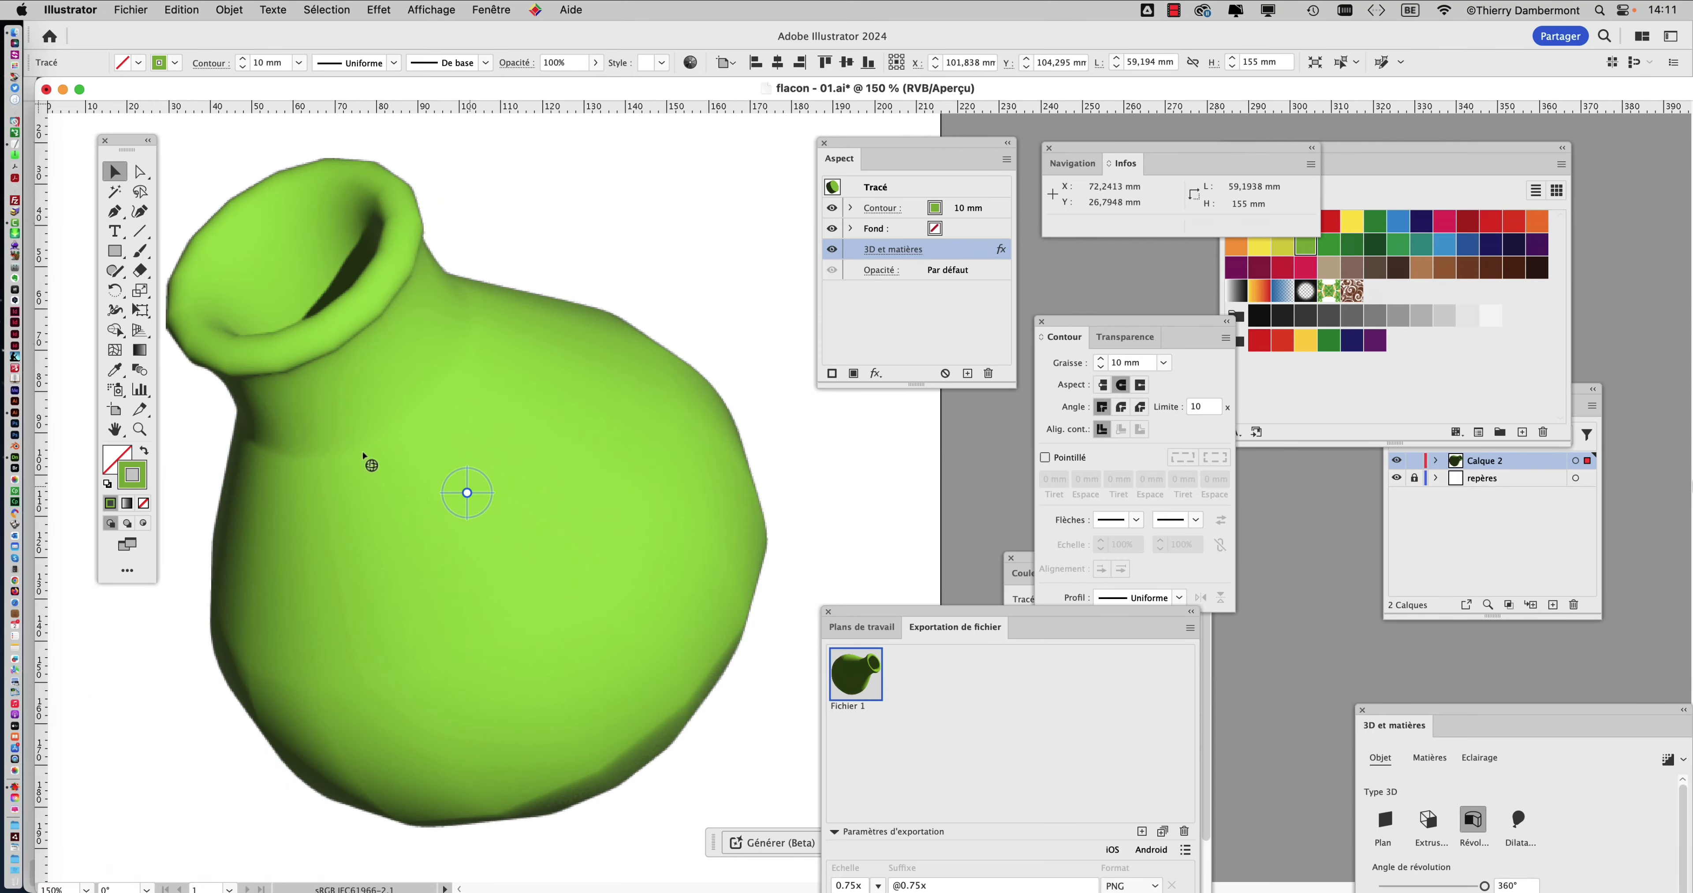
mouse_move(468, 493)
left_mouse_down()
mouse_move(552, 502)
mouse_move(470, 528)
left_mouse_up()
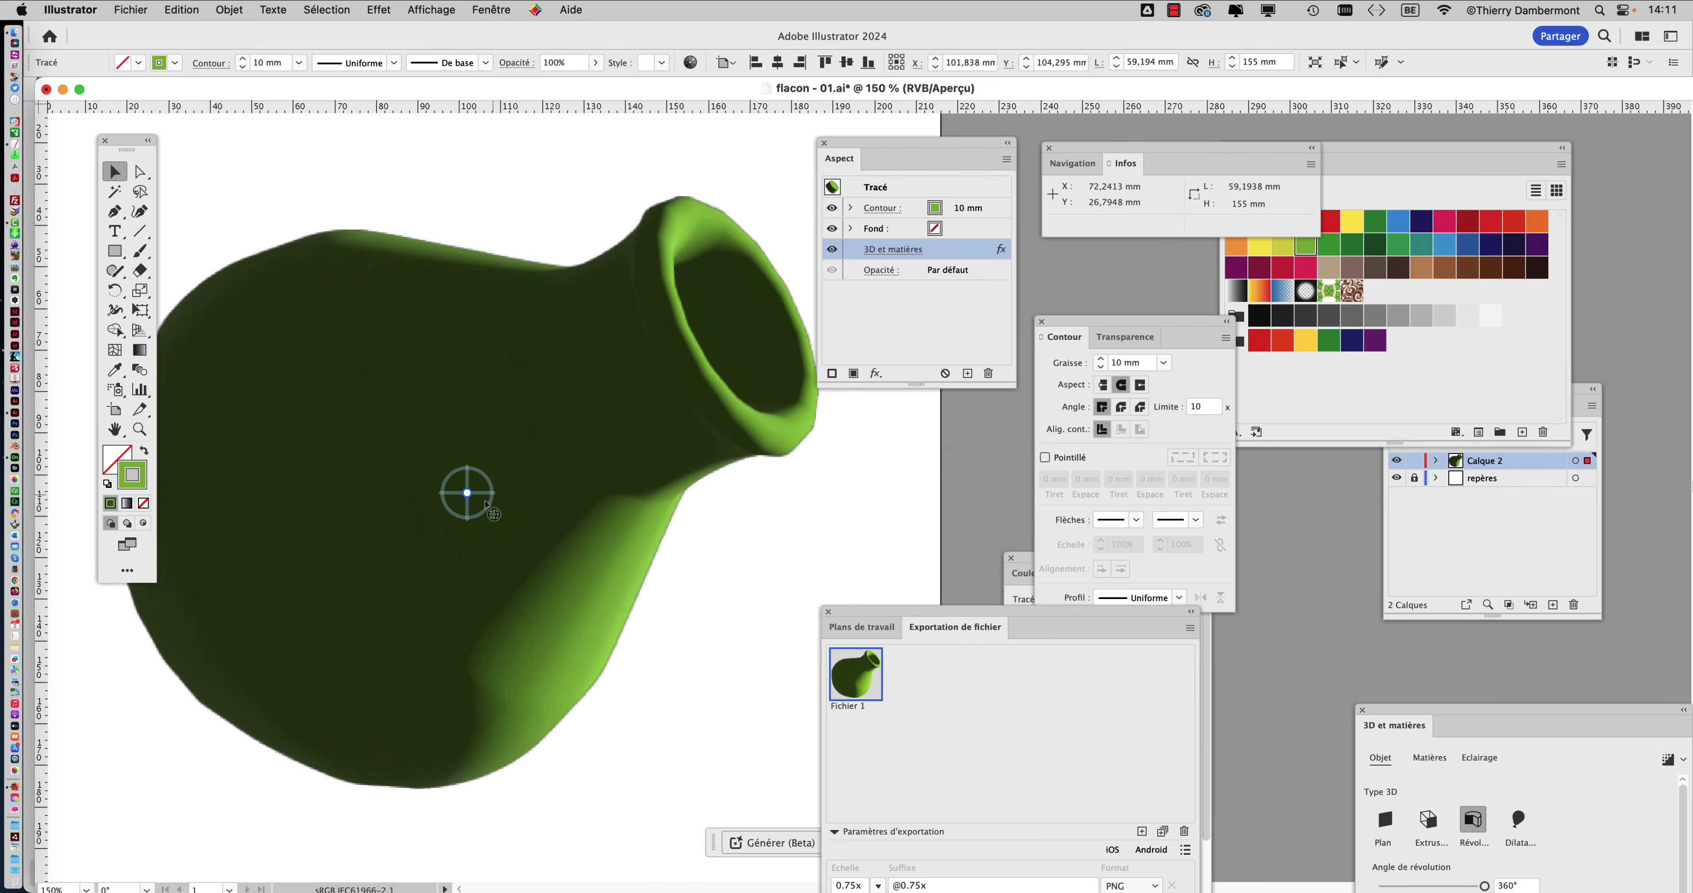
mouse_move(442, 526)
left_mouse_down()
mouse_move(530, 430)
mouse_move(420, 417)
left_mouse_up()
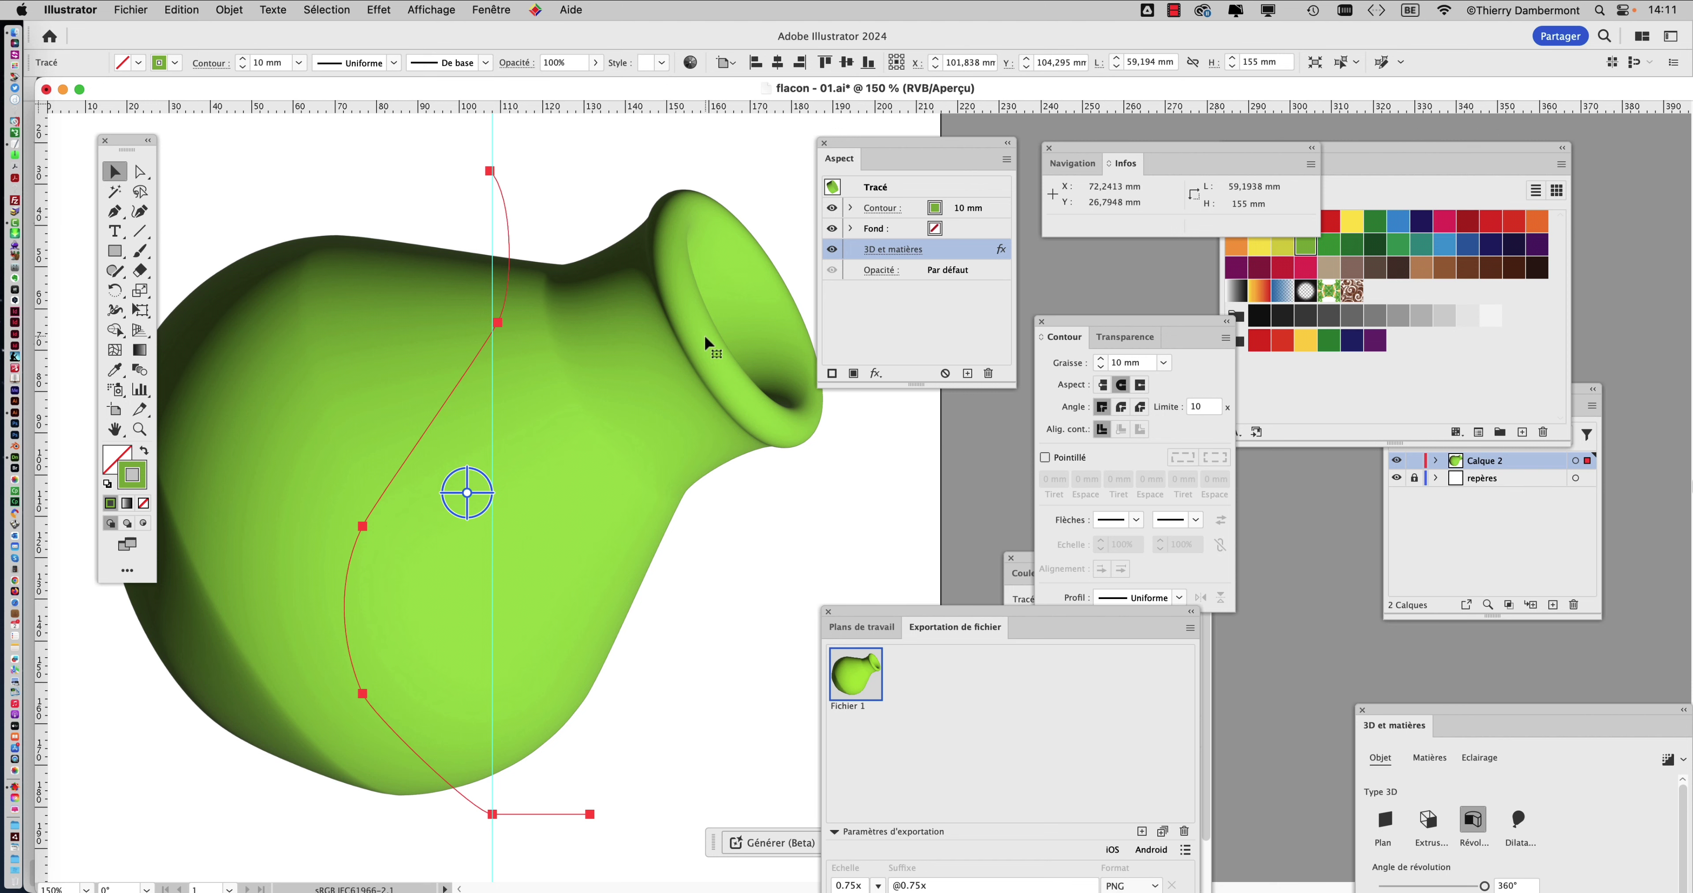
Save the tilted vase as flacon - 02.ai in the TRAVAIL ENSEMBLE folder
left_click(131, 10)
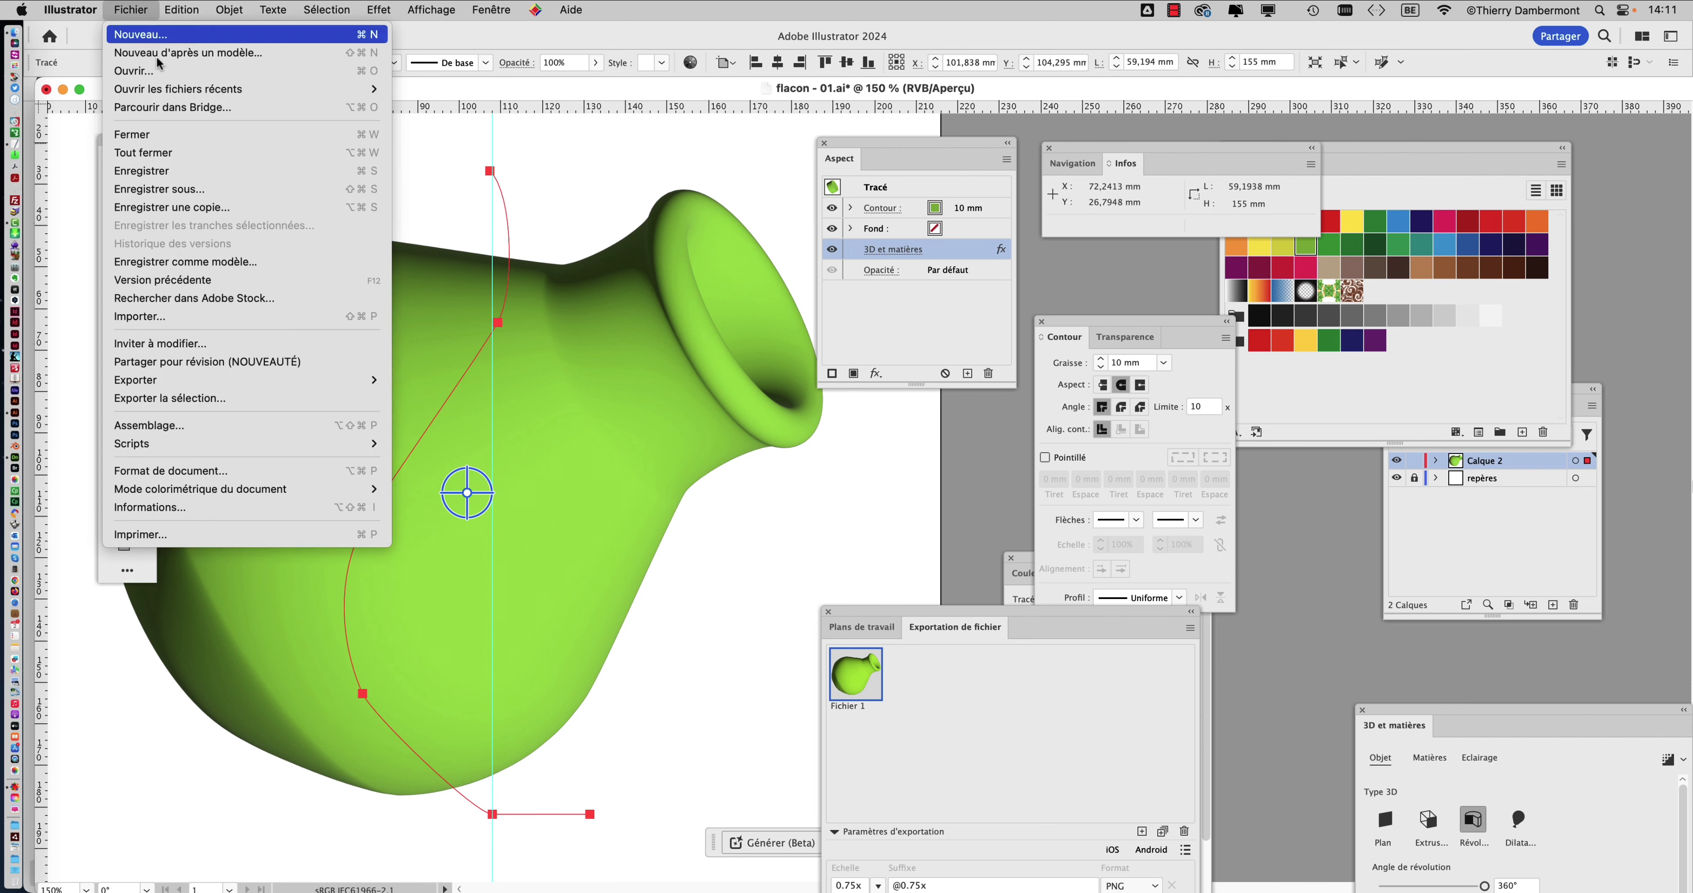
left_click(151, 190)
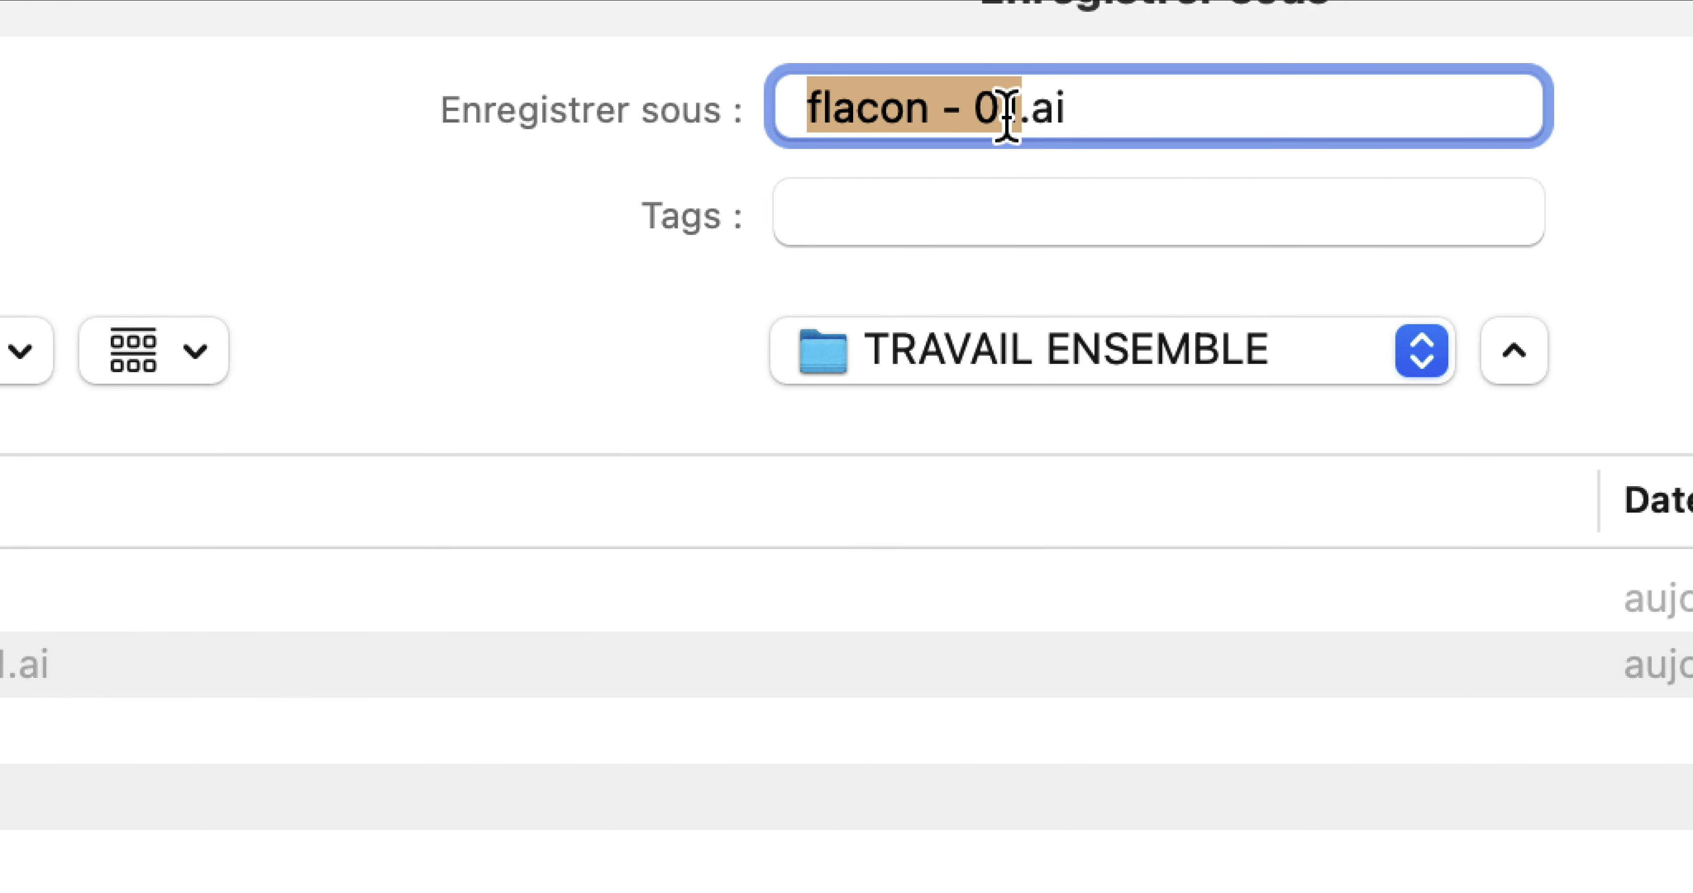
left_click(1001, 113)
left_click_drag(994, 111, 1013, 115)
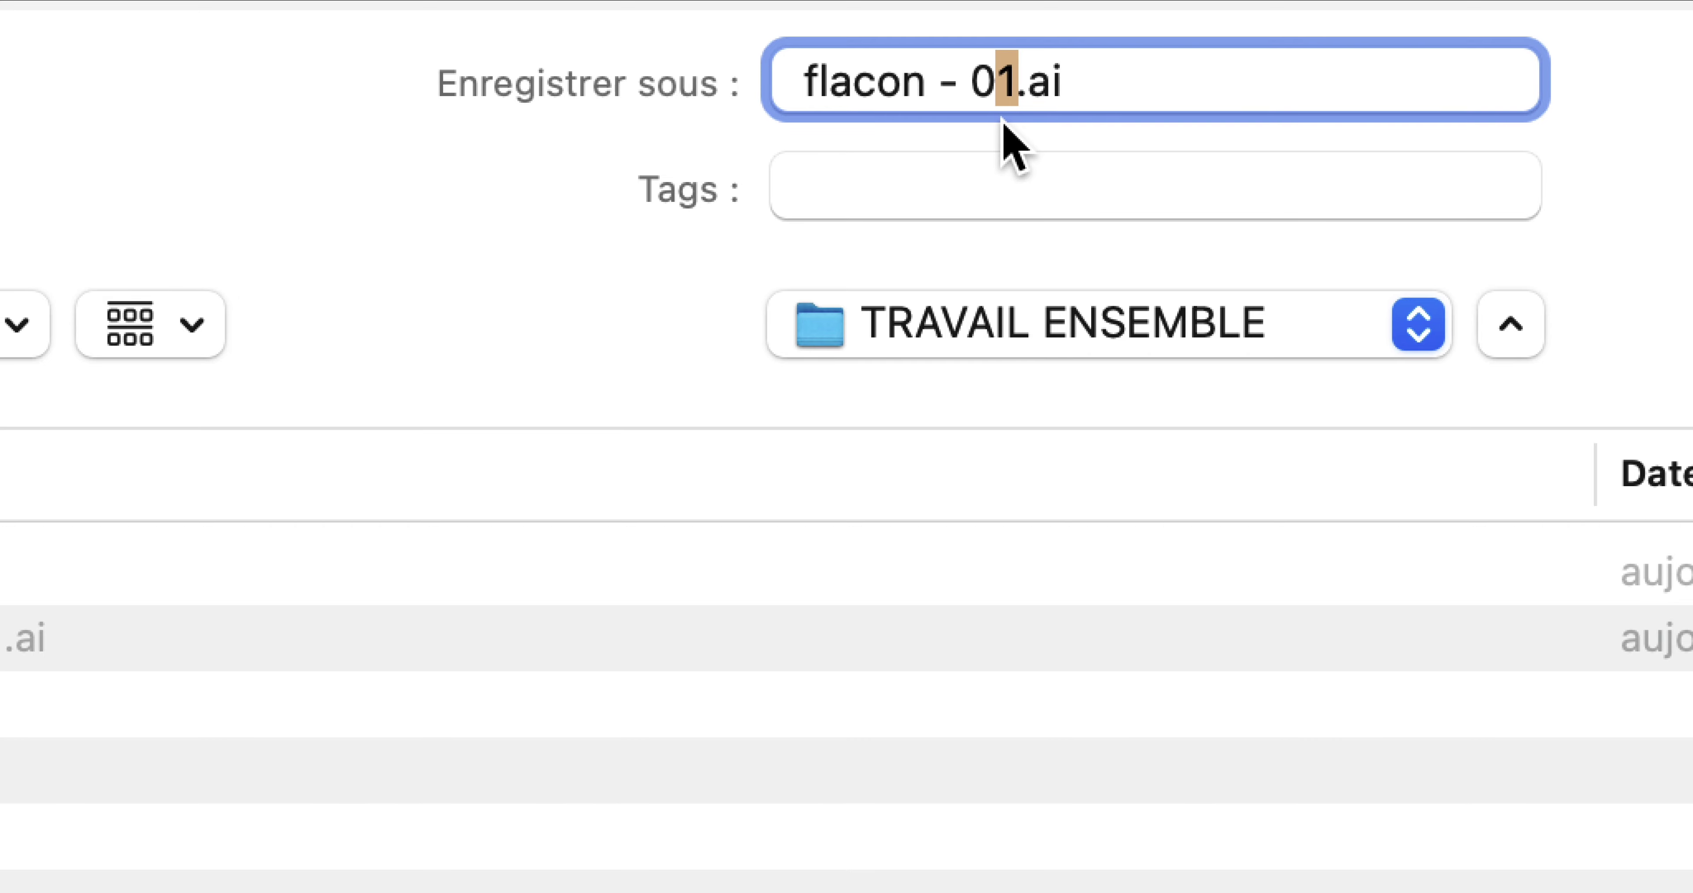
type("2")
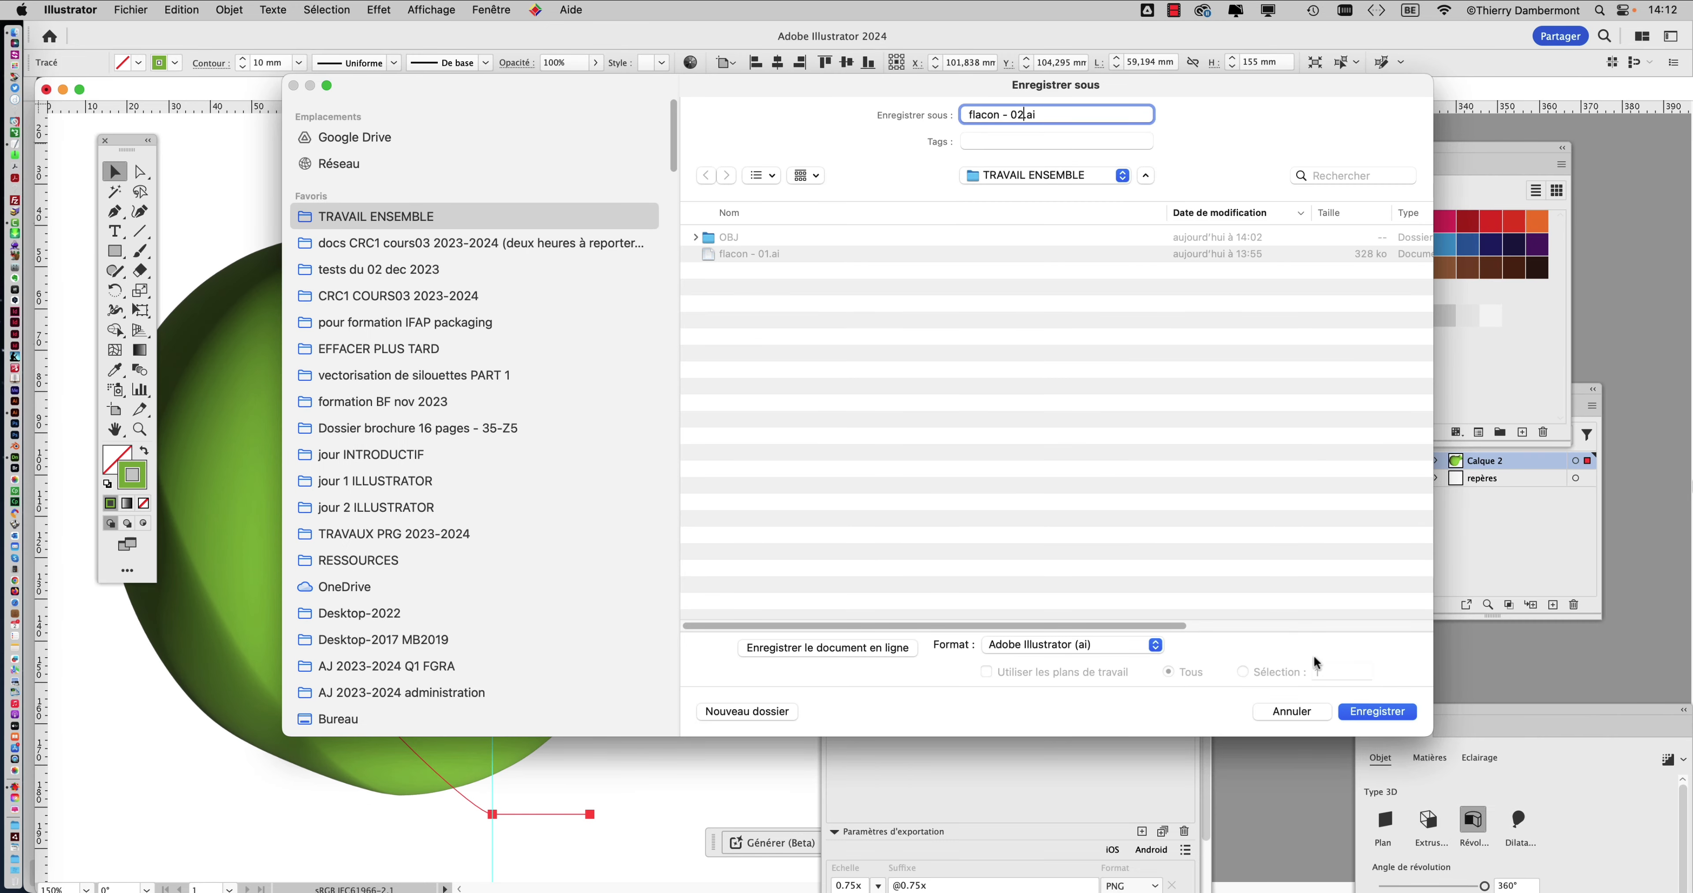
left_click(1382, 713)
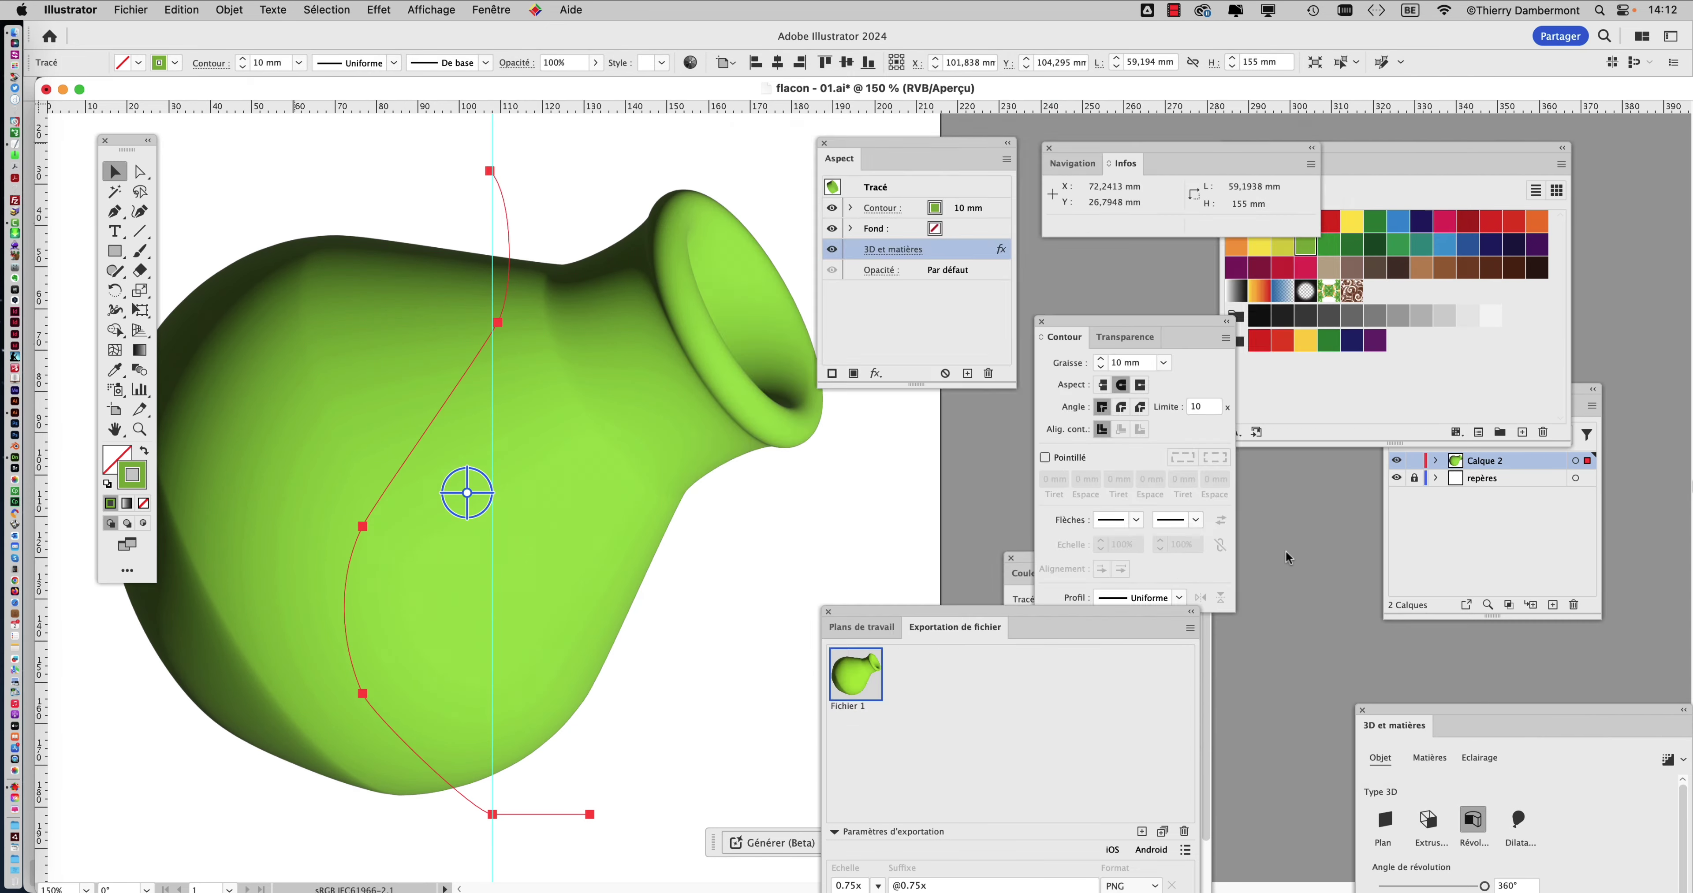
left_click(1252, 658)
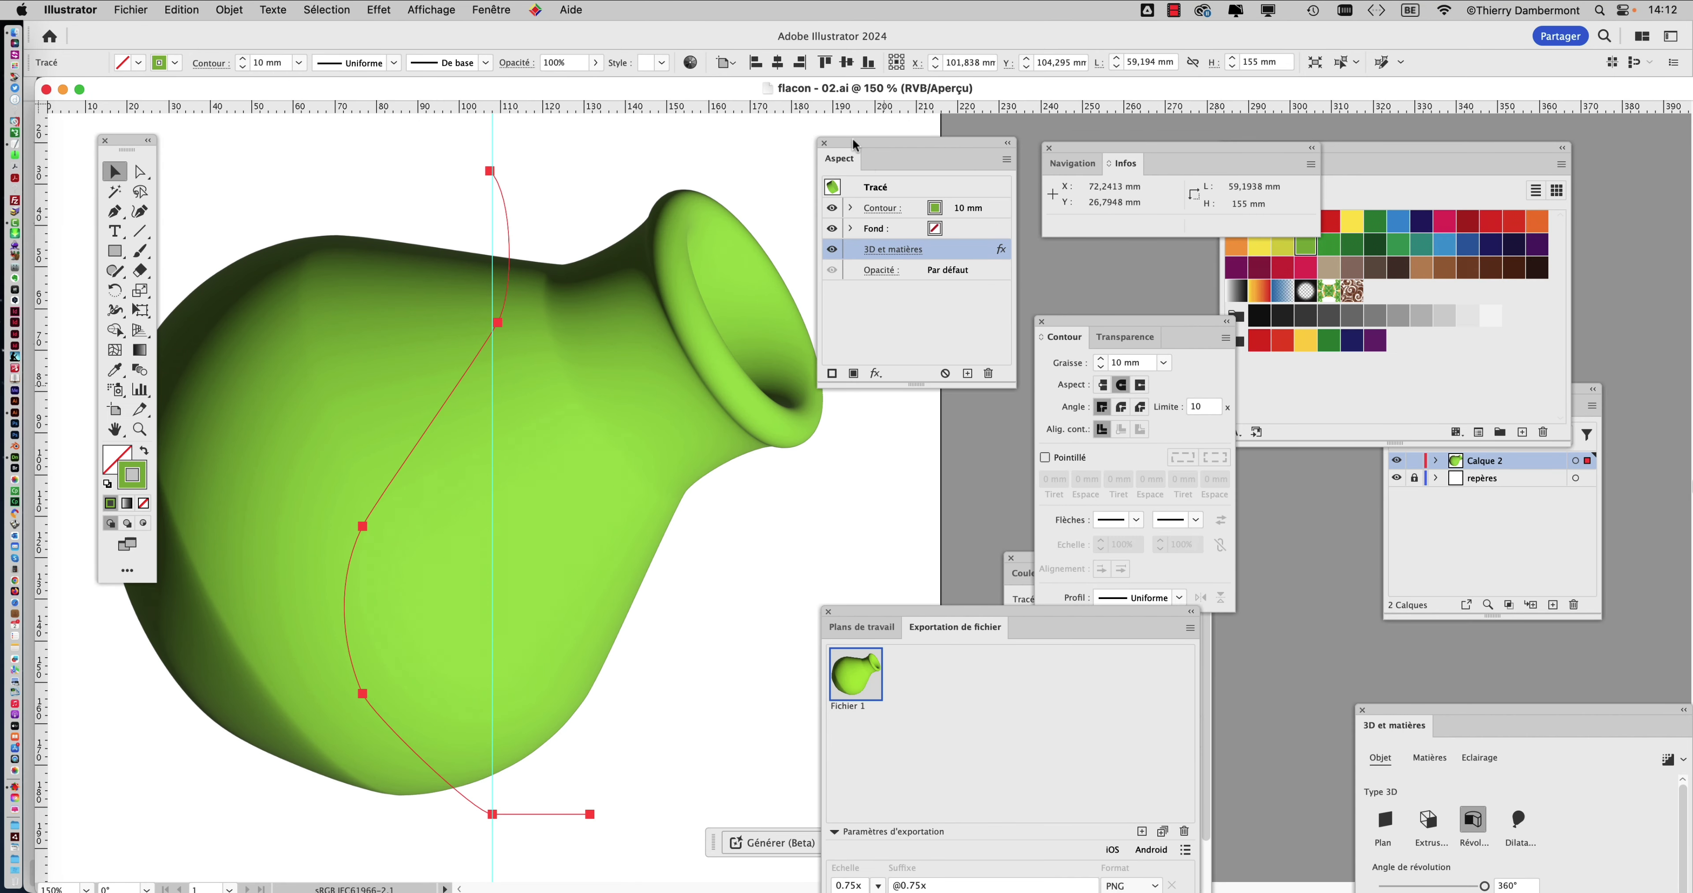
Add the tilted vase as export asset Fichier 2 and export it as OBJ into TRAVAIL ENSEMBLE
left_click_drag(854, 143, 1195, 127)
left_click_drag(929, 615, 749, 138)
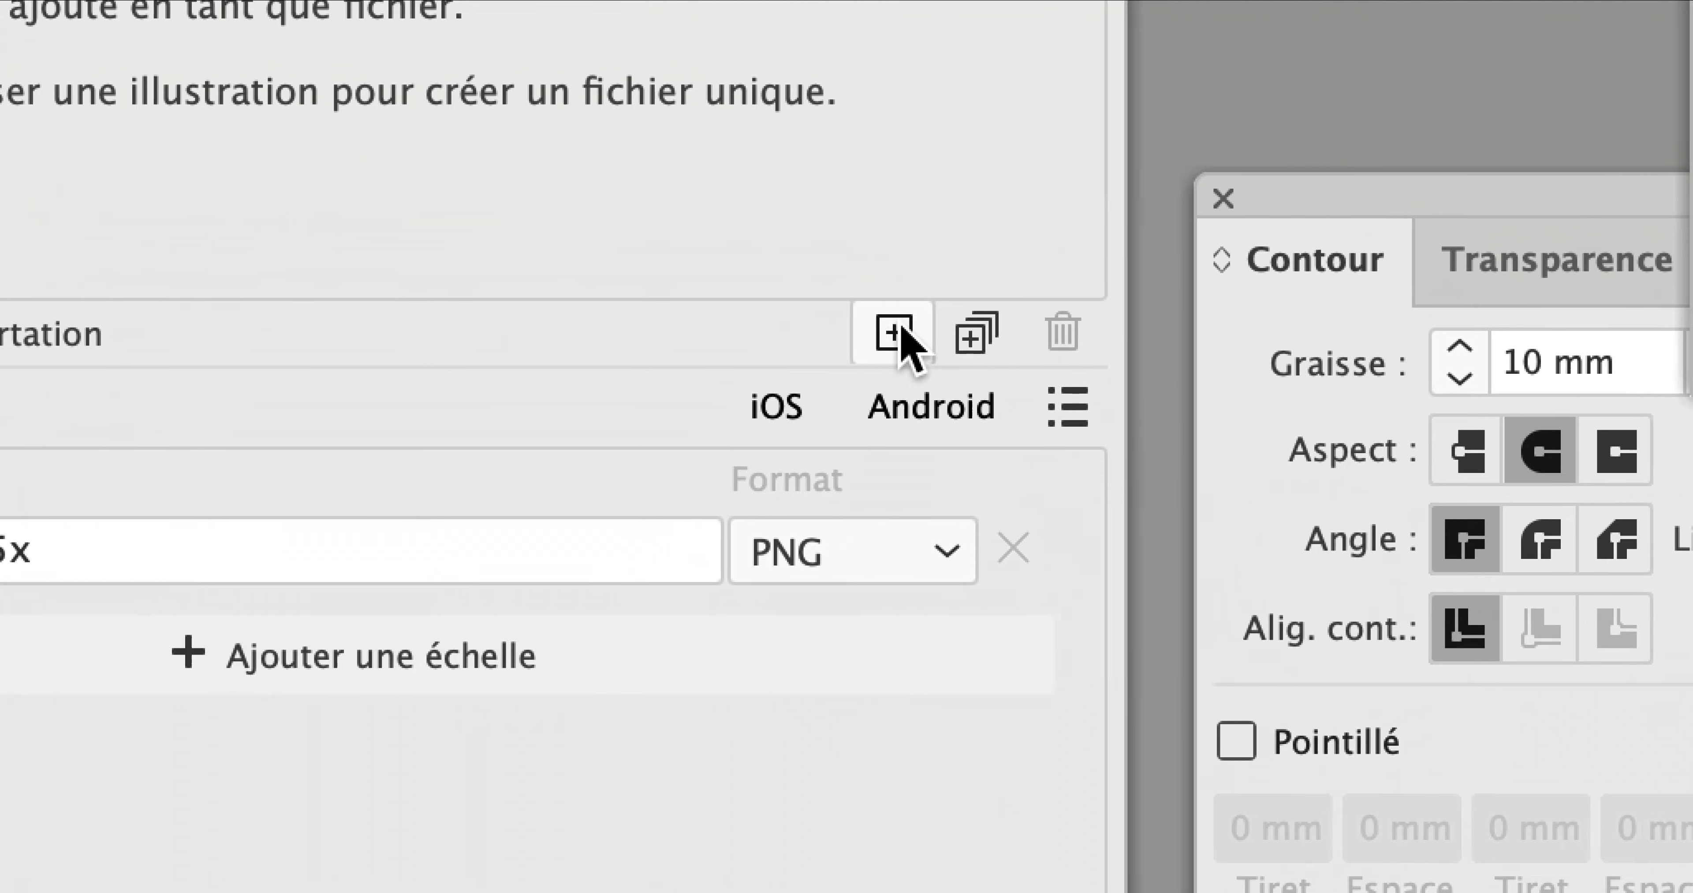
left_click(895, 333)
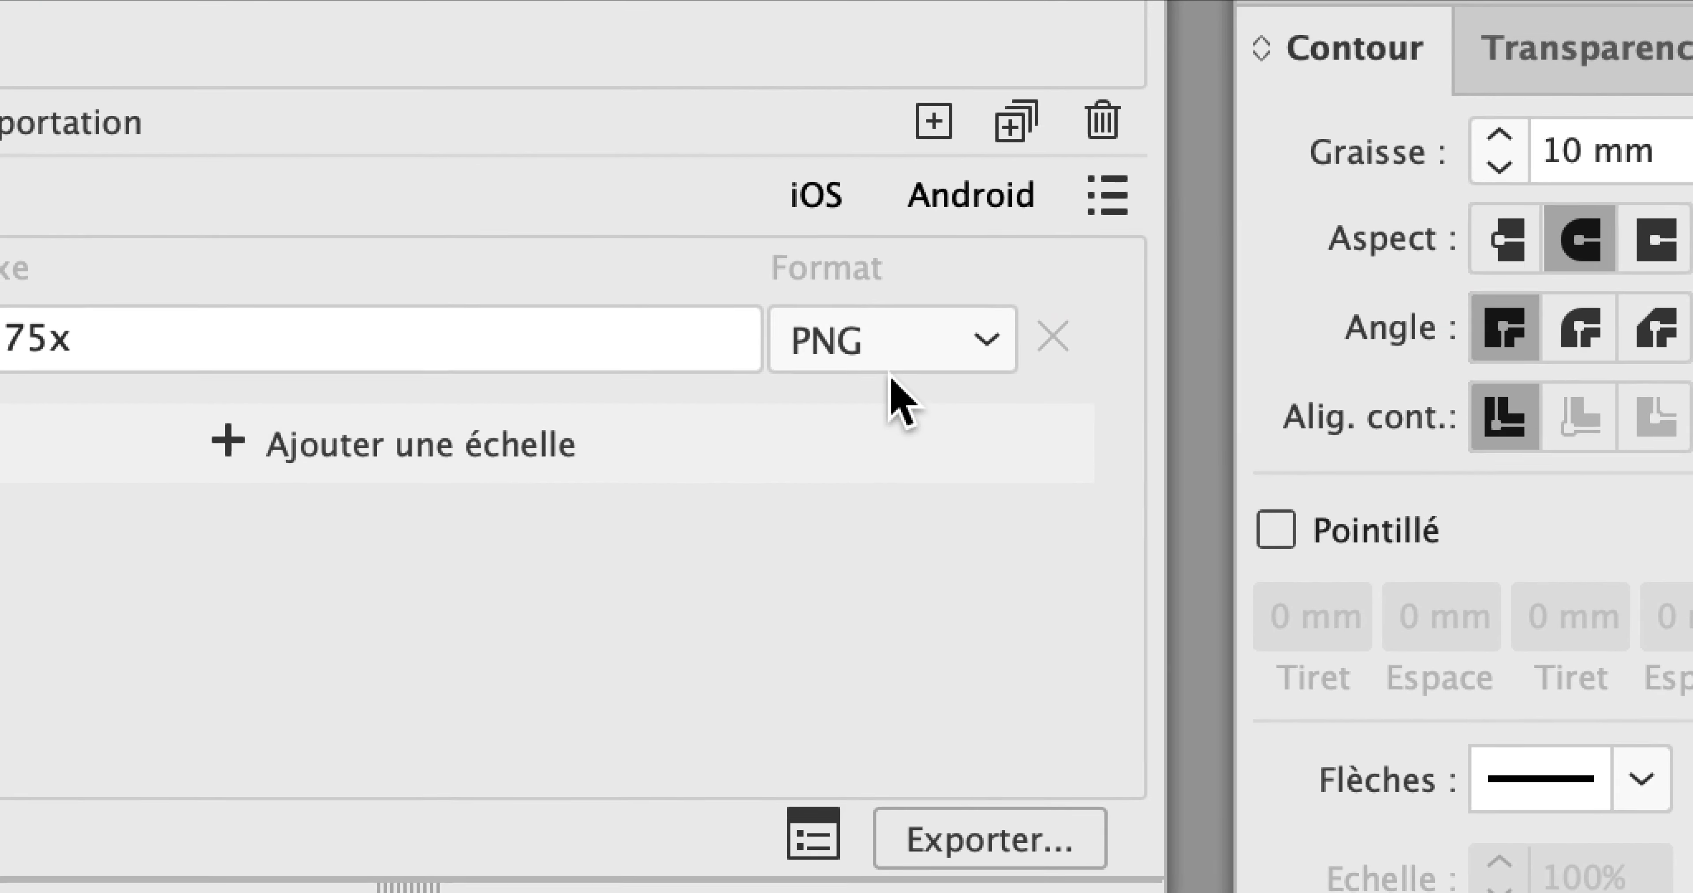
left_click(891, 372)
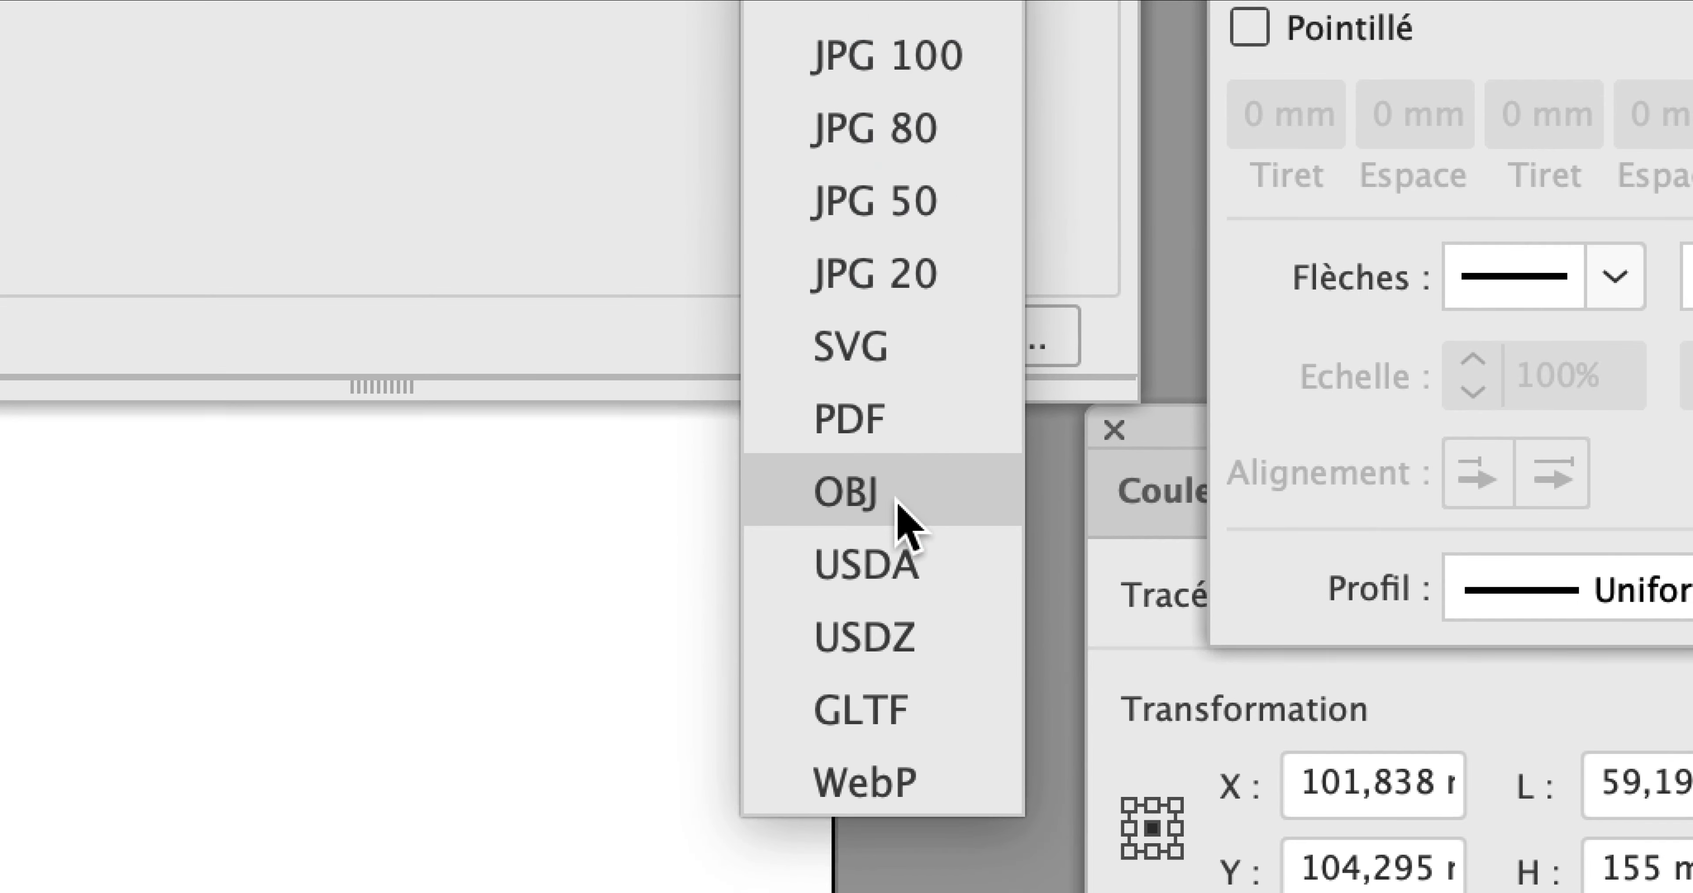
left_click(900, 892)
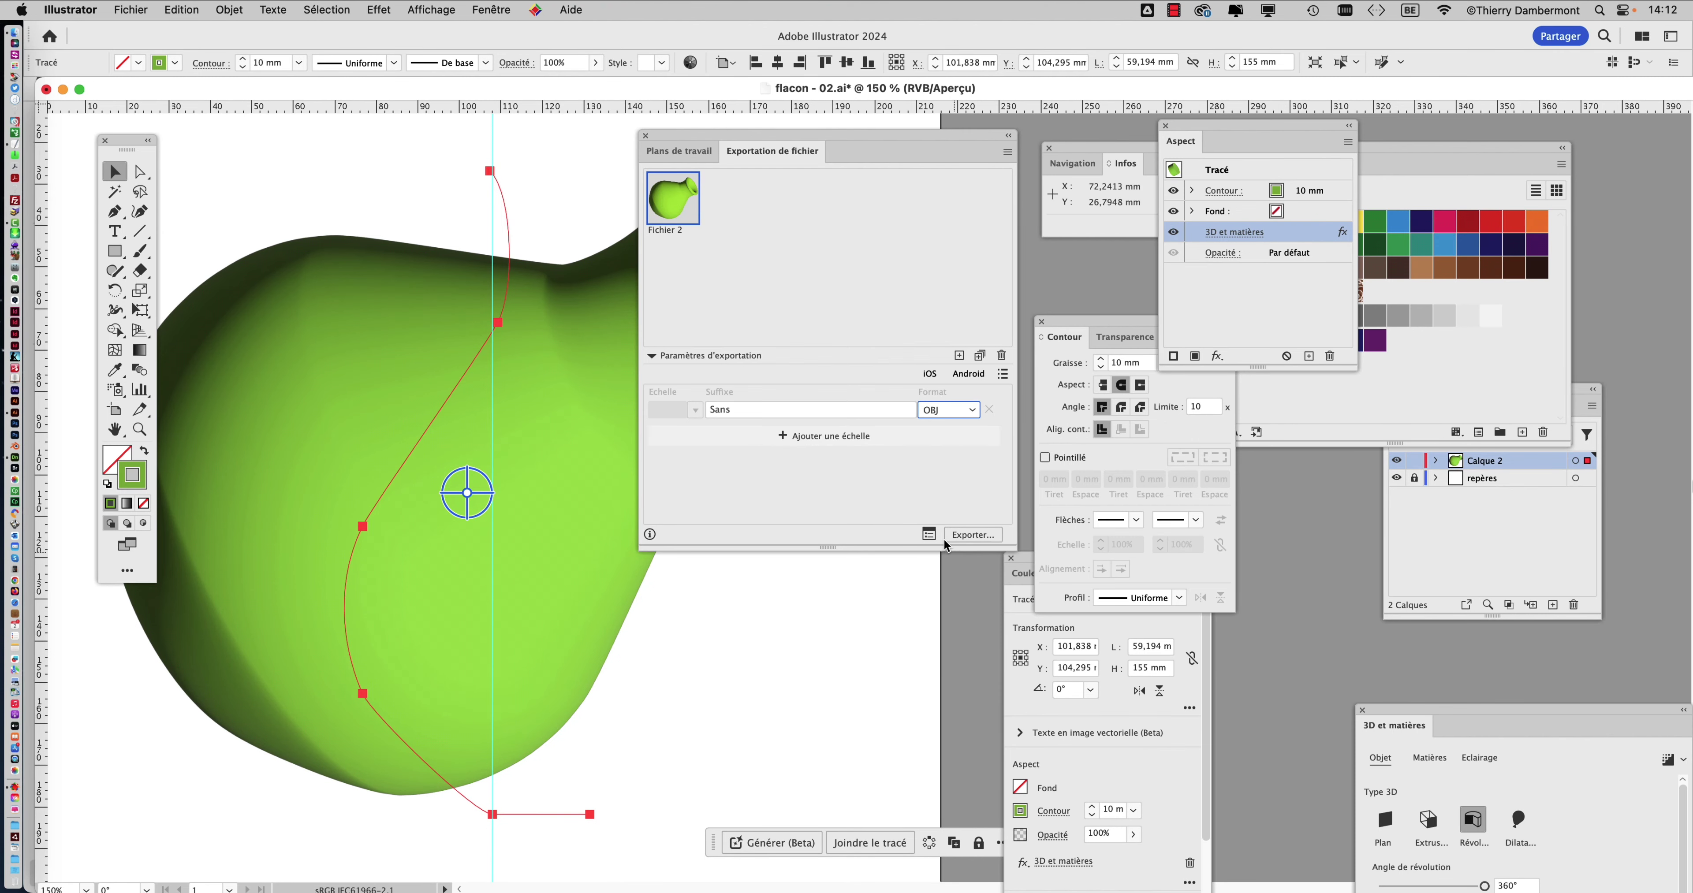
left_click(950, 532)
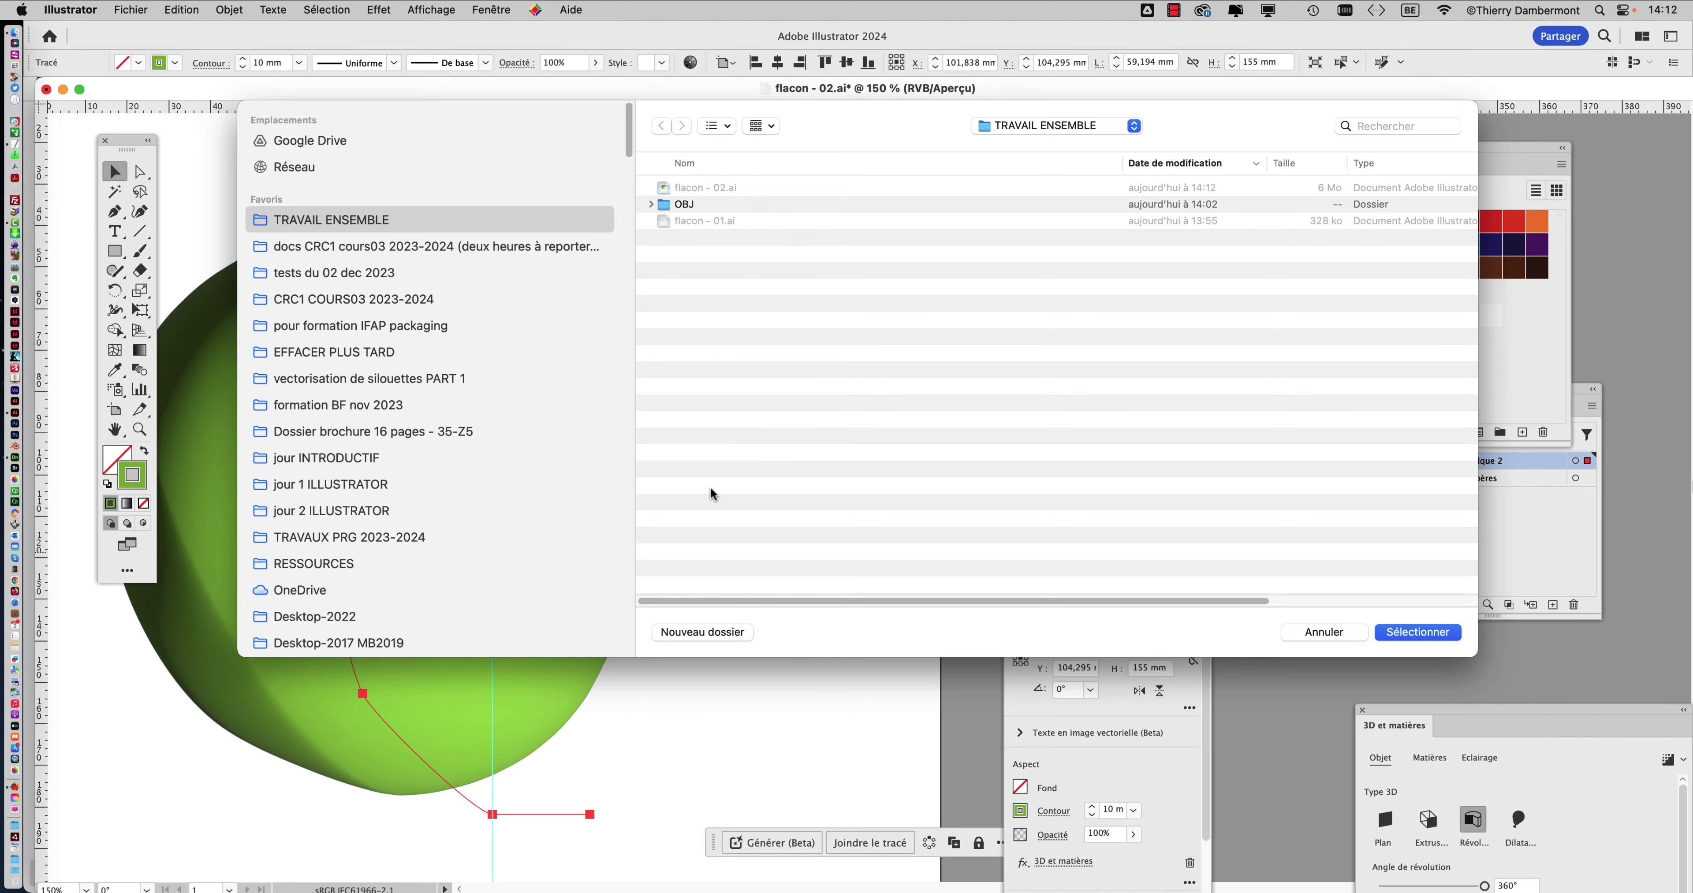
left_click(1411, 632)
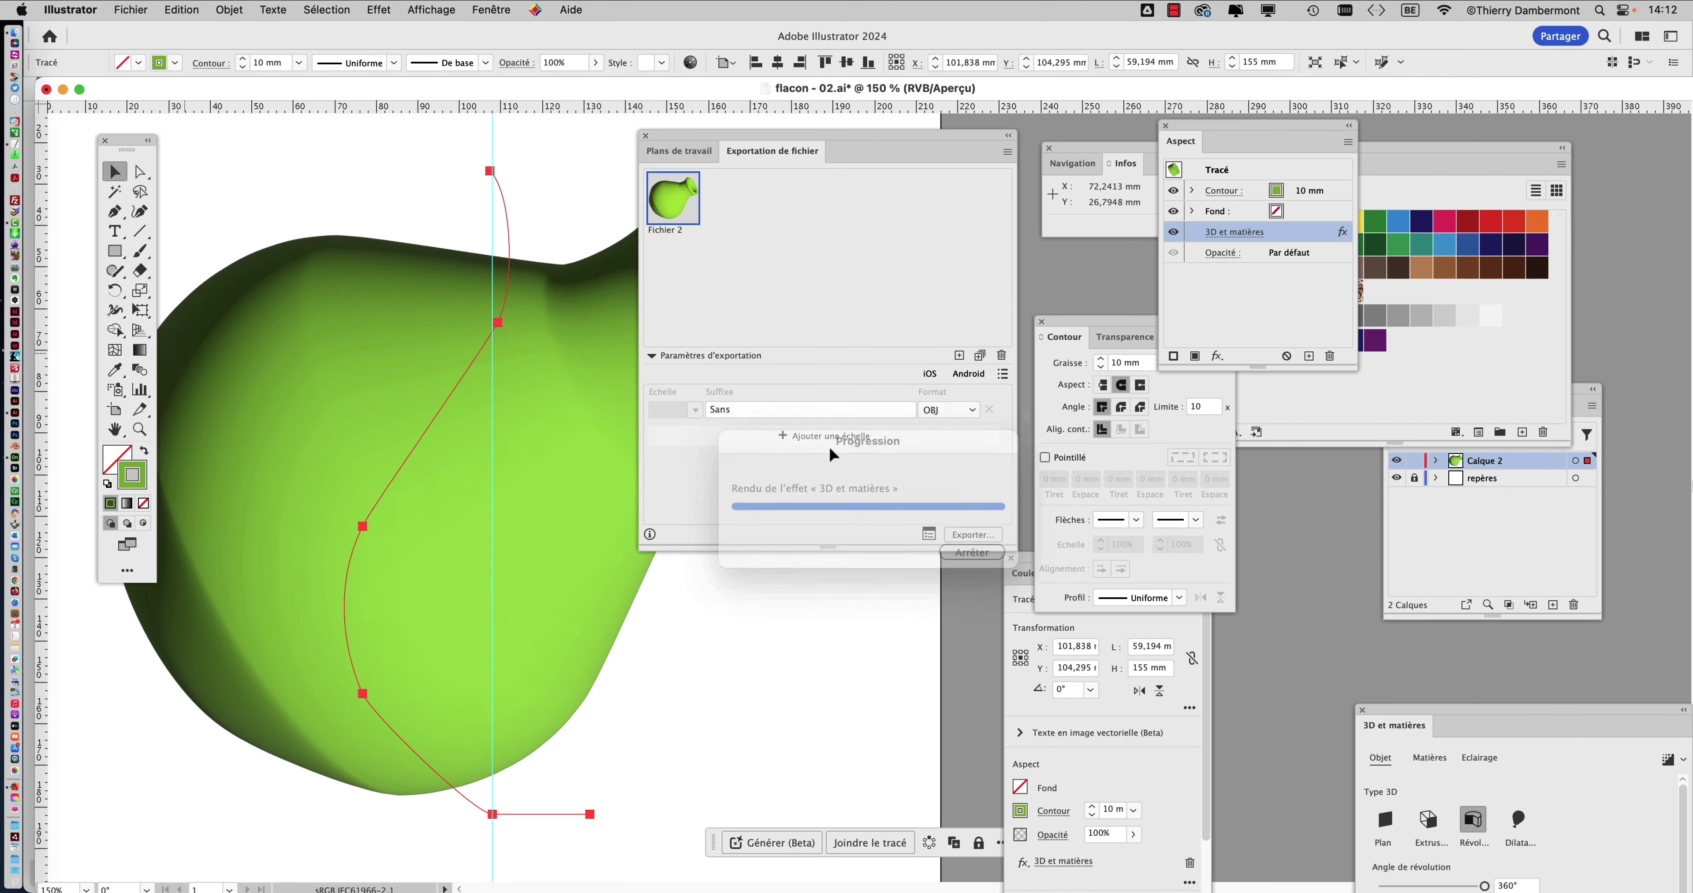
Check in Finder that Fichier 2.obj and Fichier 2.mtl were exported beside the Fichier 1 files
key("super+Tab")
left_click(911, 459)
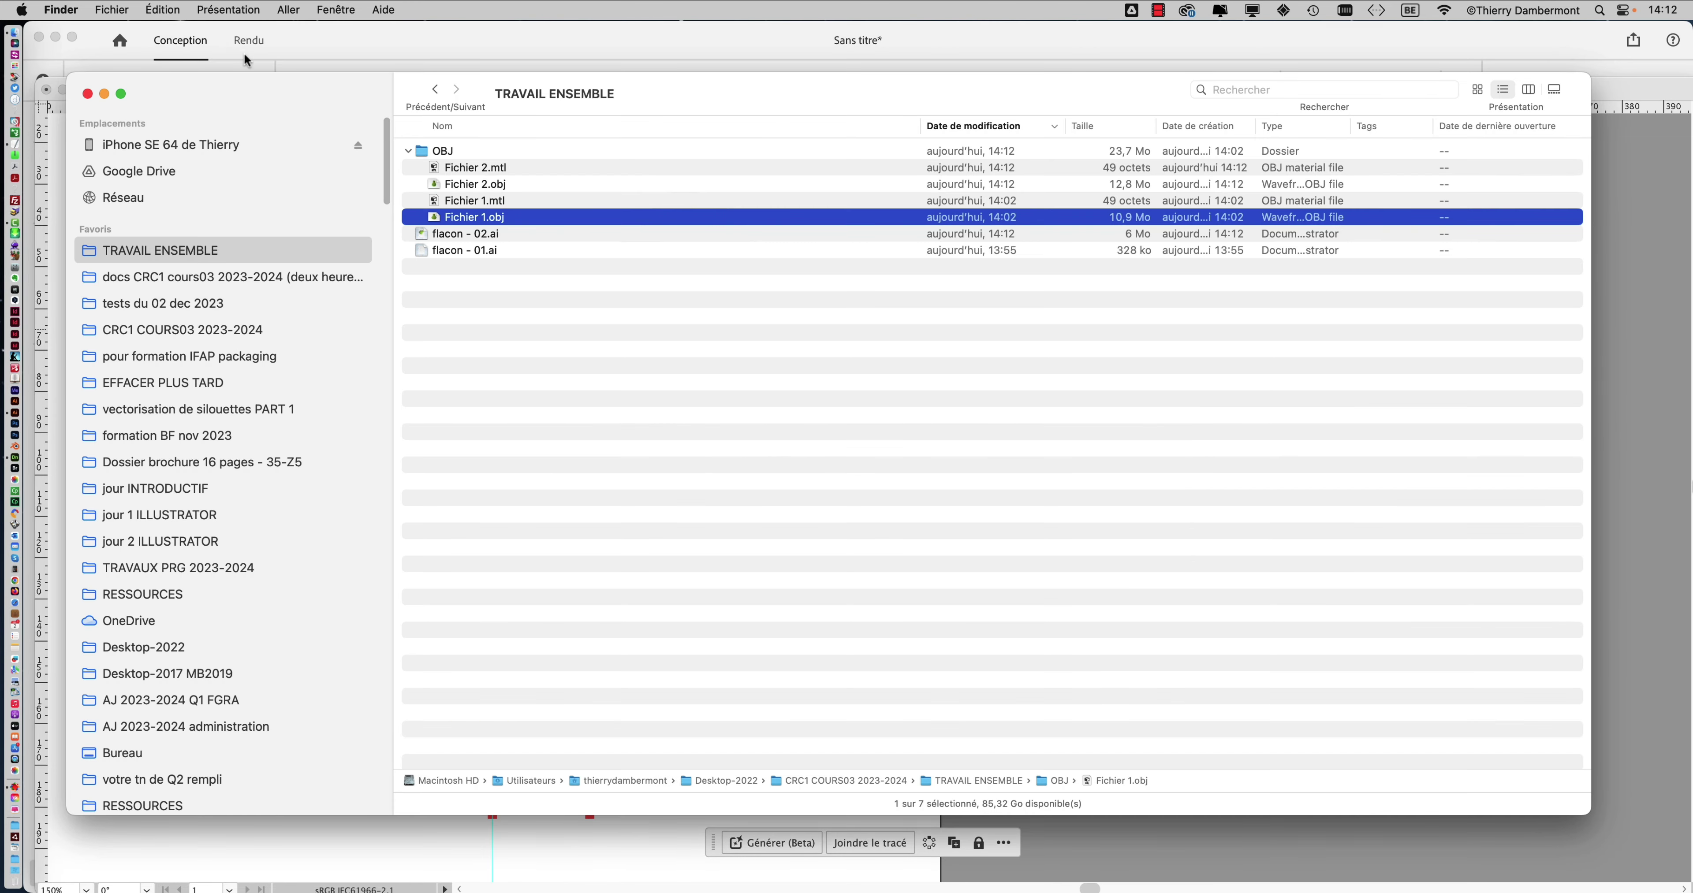
left_click(495, 318)
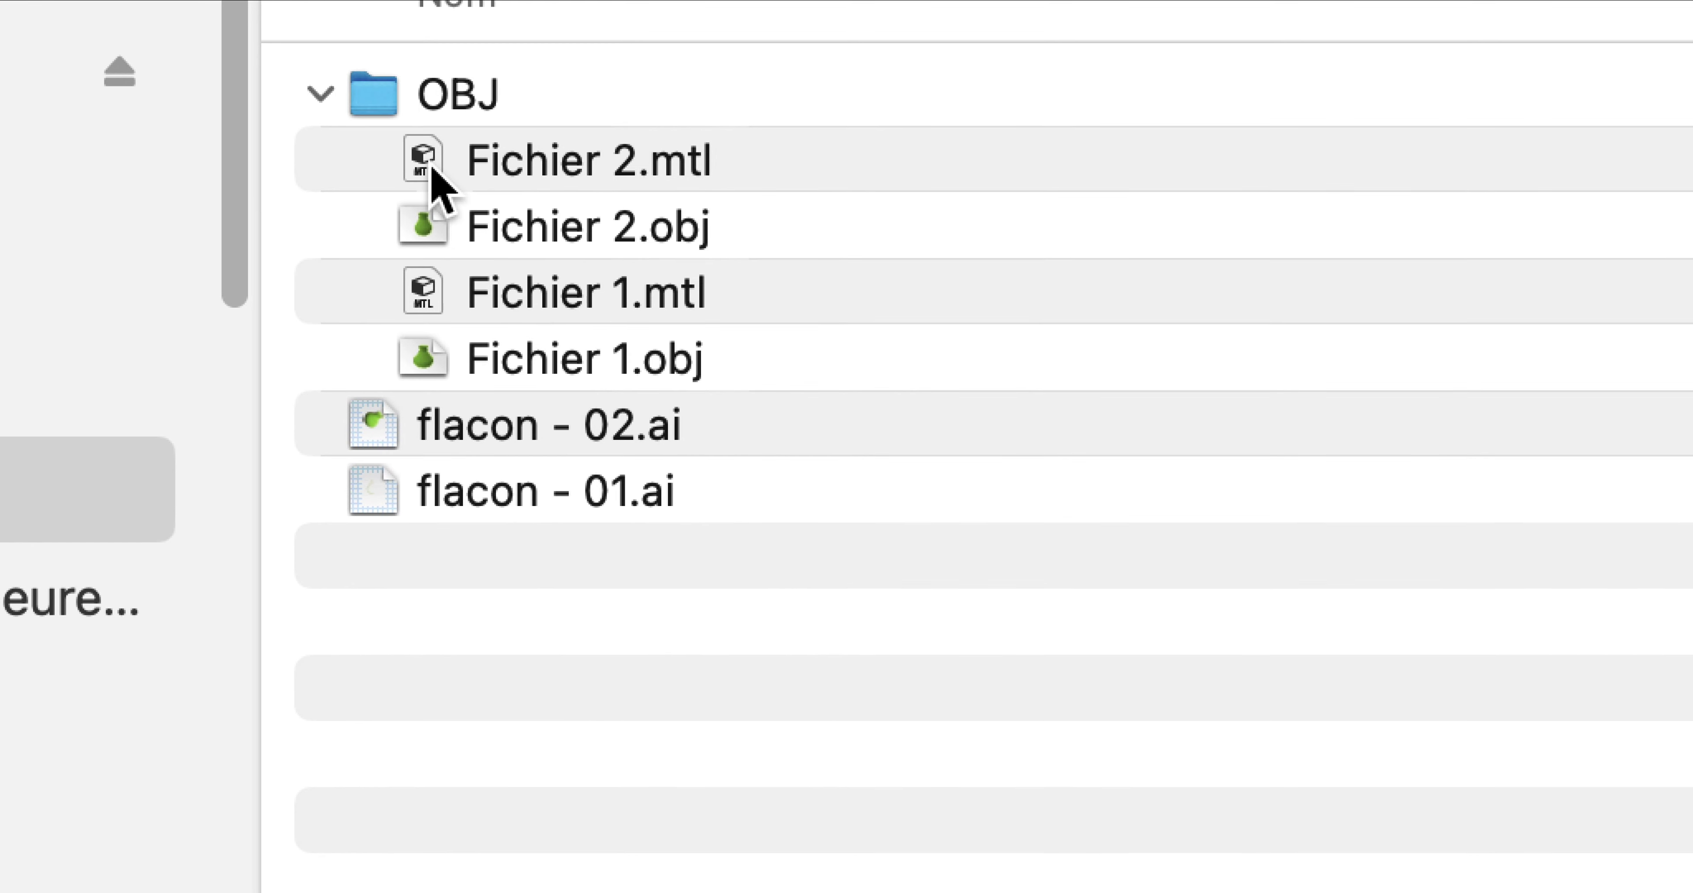
left_click(442, 169)
left_click(437, 243)
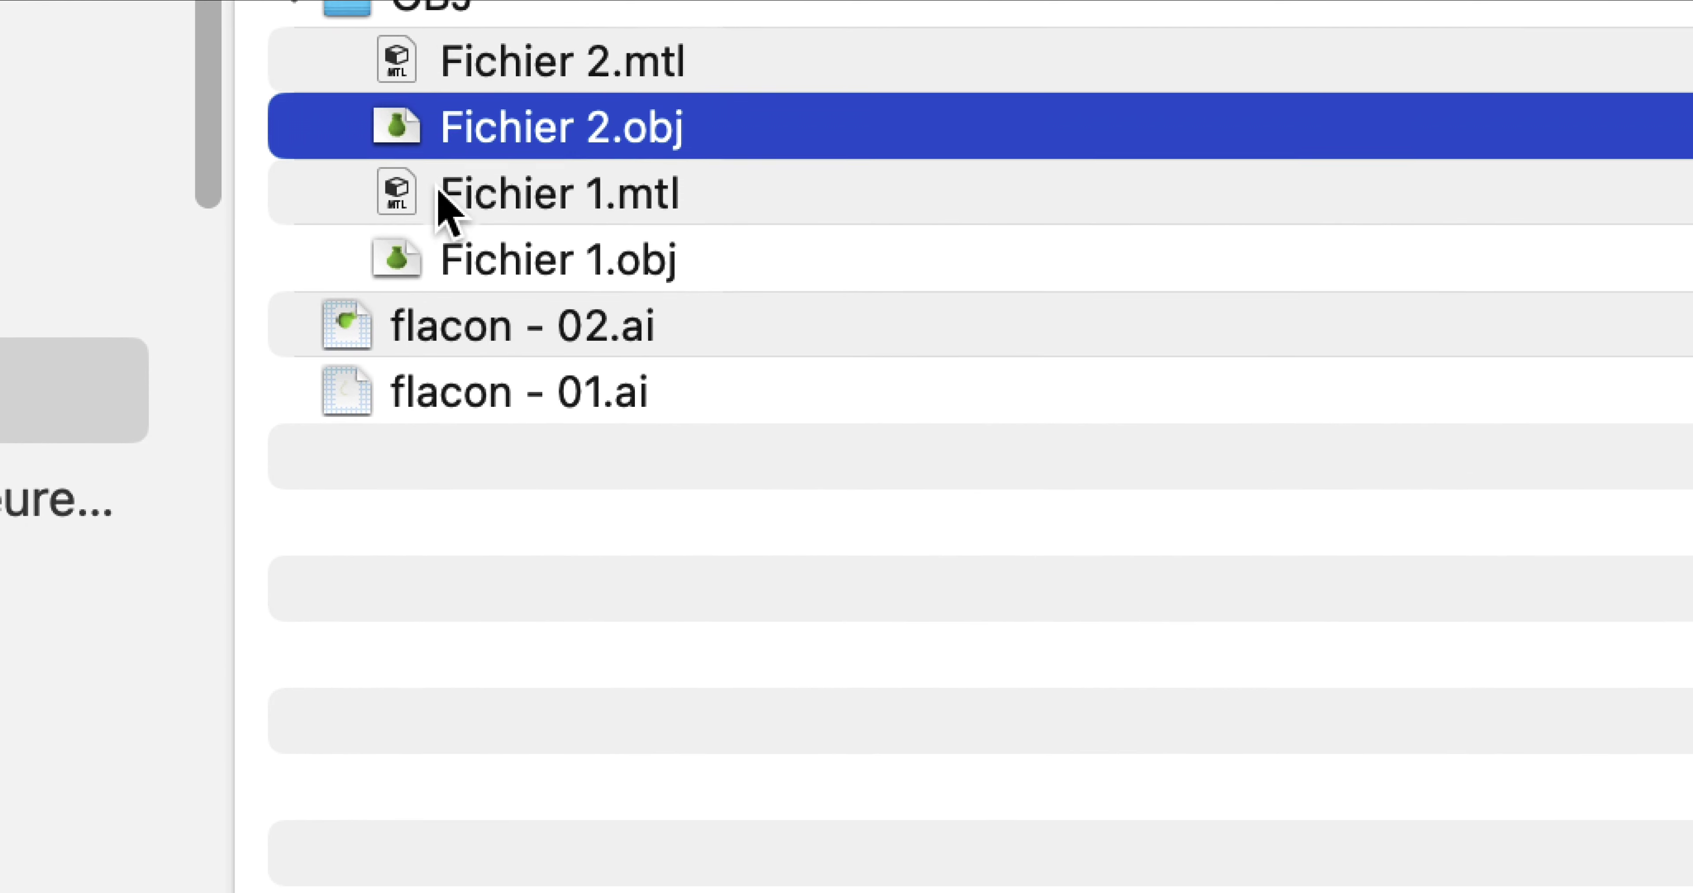
left_click(435, 308)
left_click(438, 198)
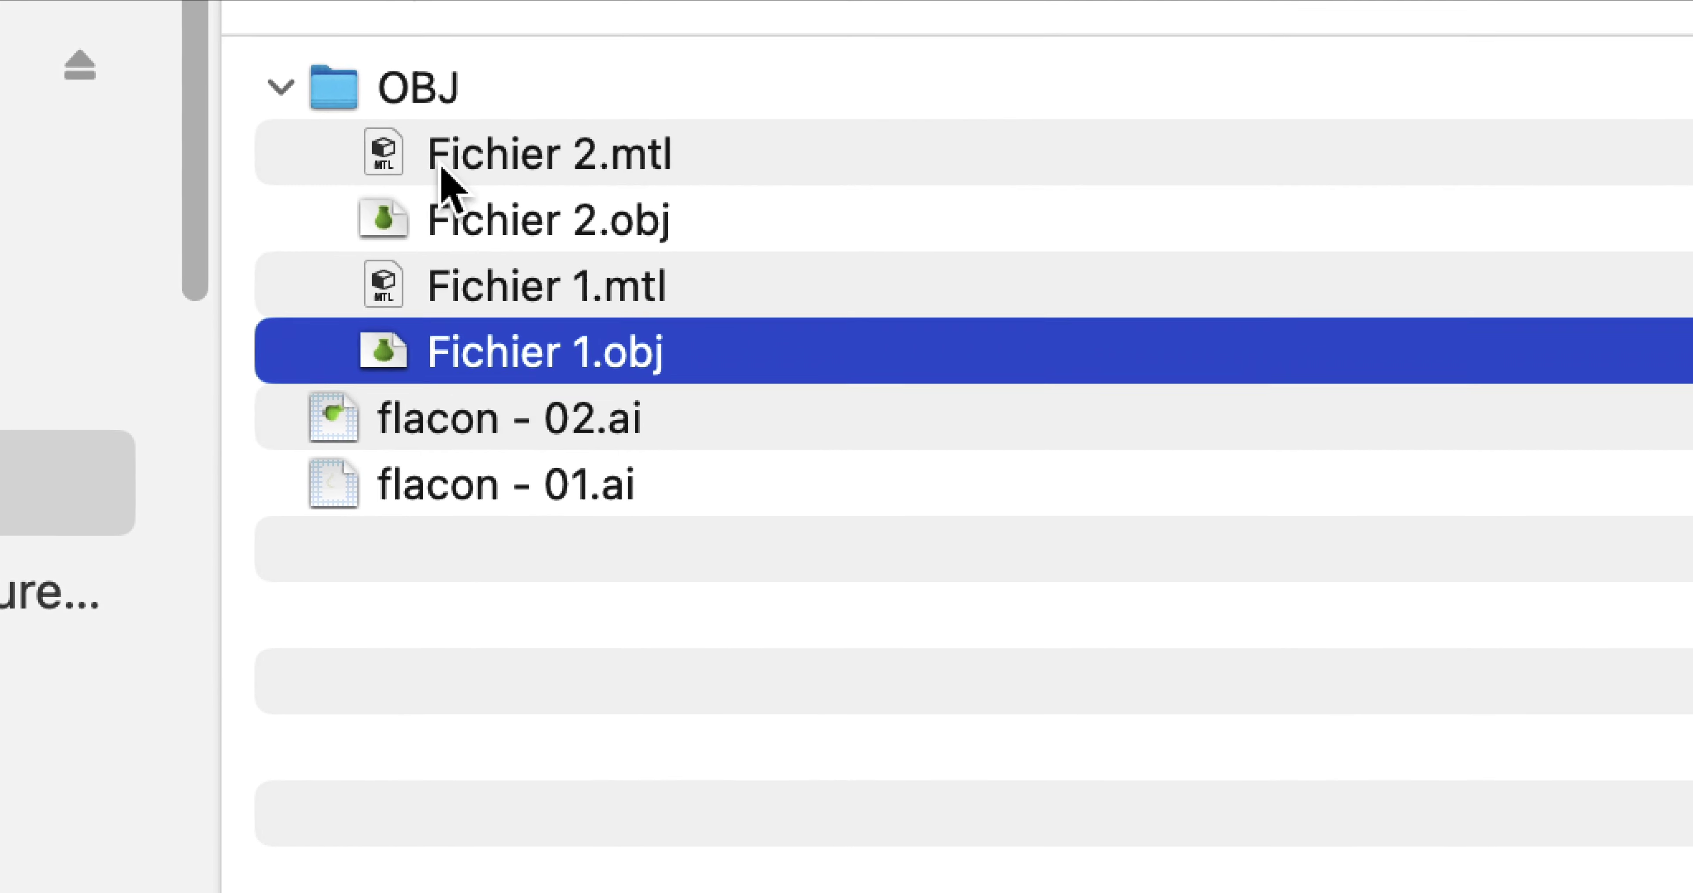
left_click(439, 176)
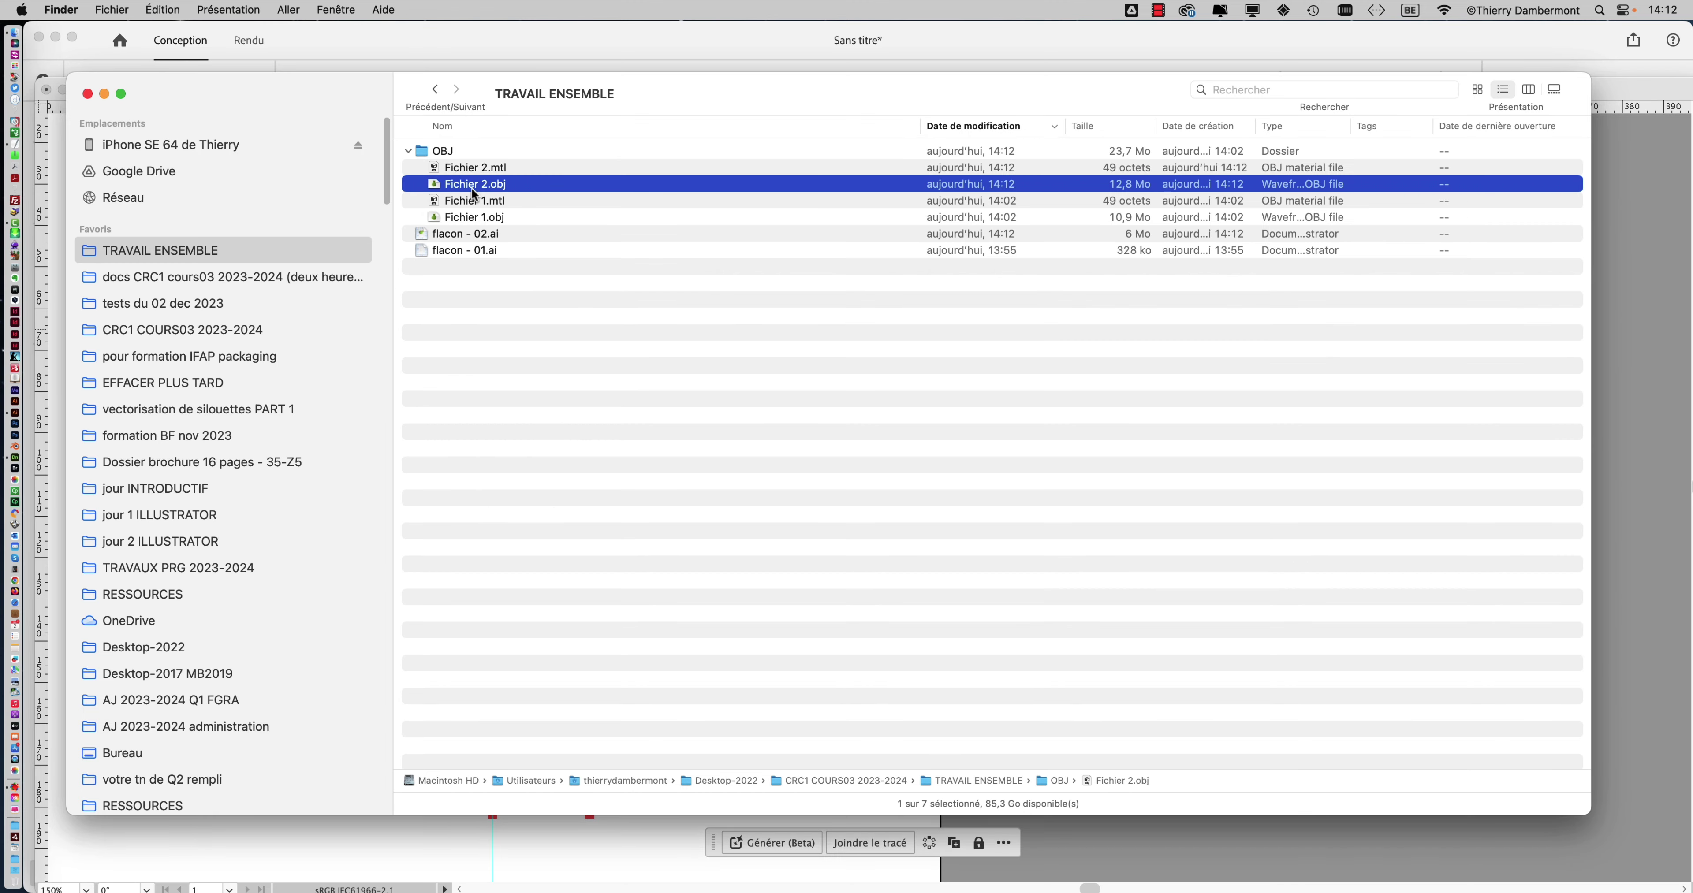
left_click(747, 400)
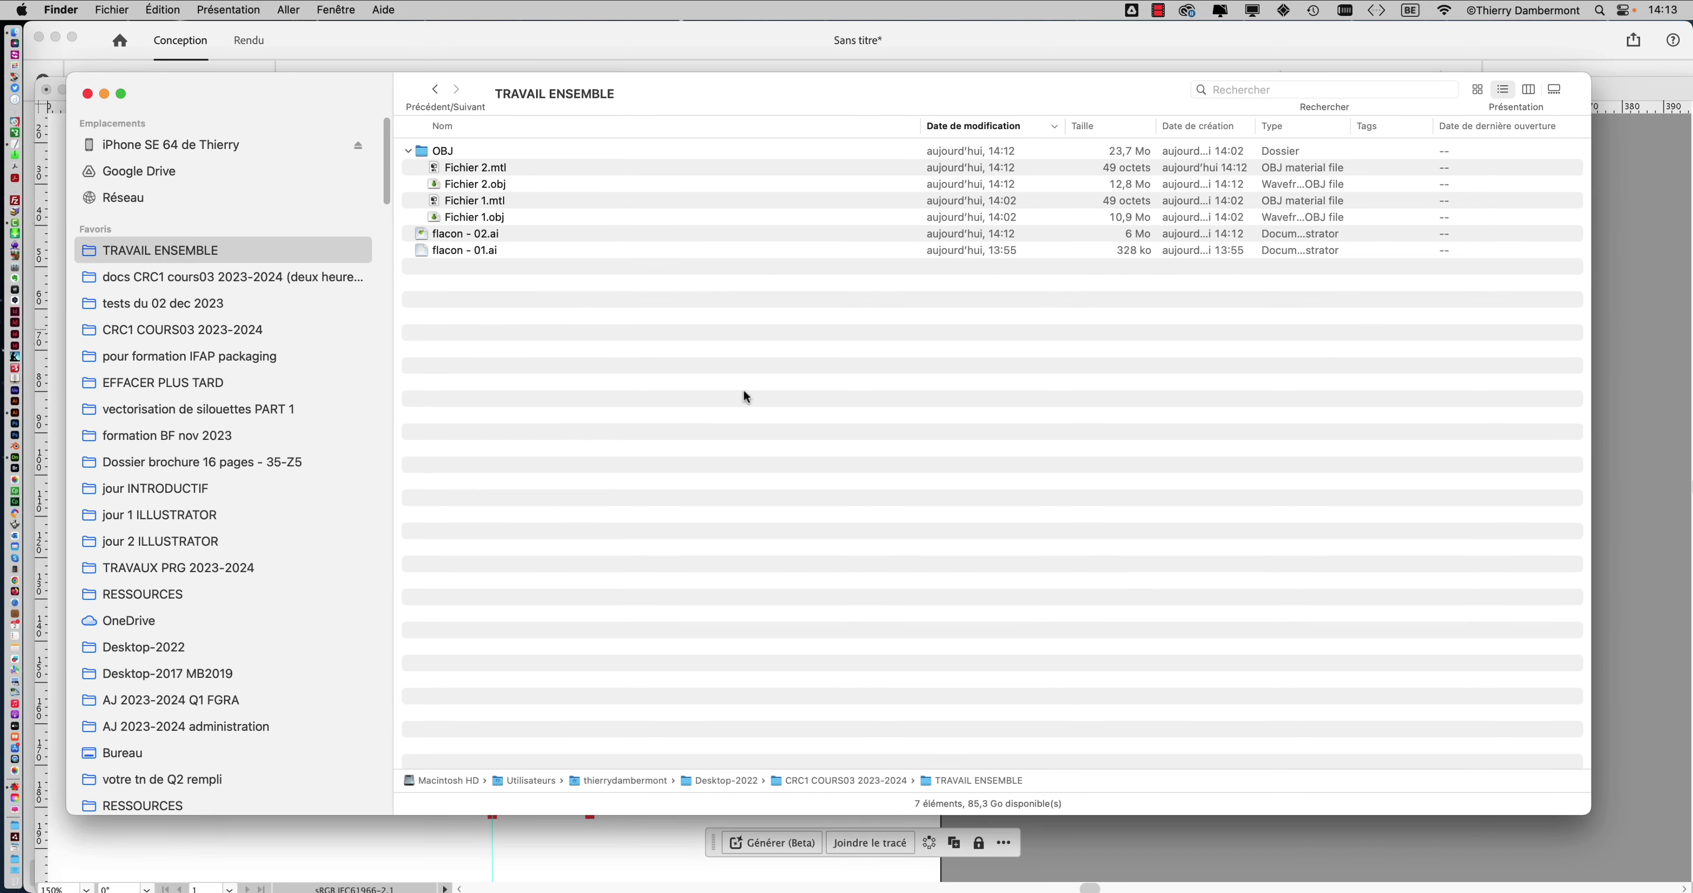
Import Fichier 2.obj into the Dimension scene as a second 3D model
key("super+Tab")
key("super+Tab")
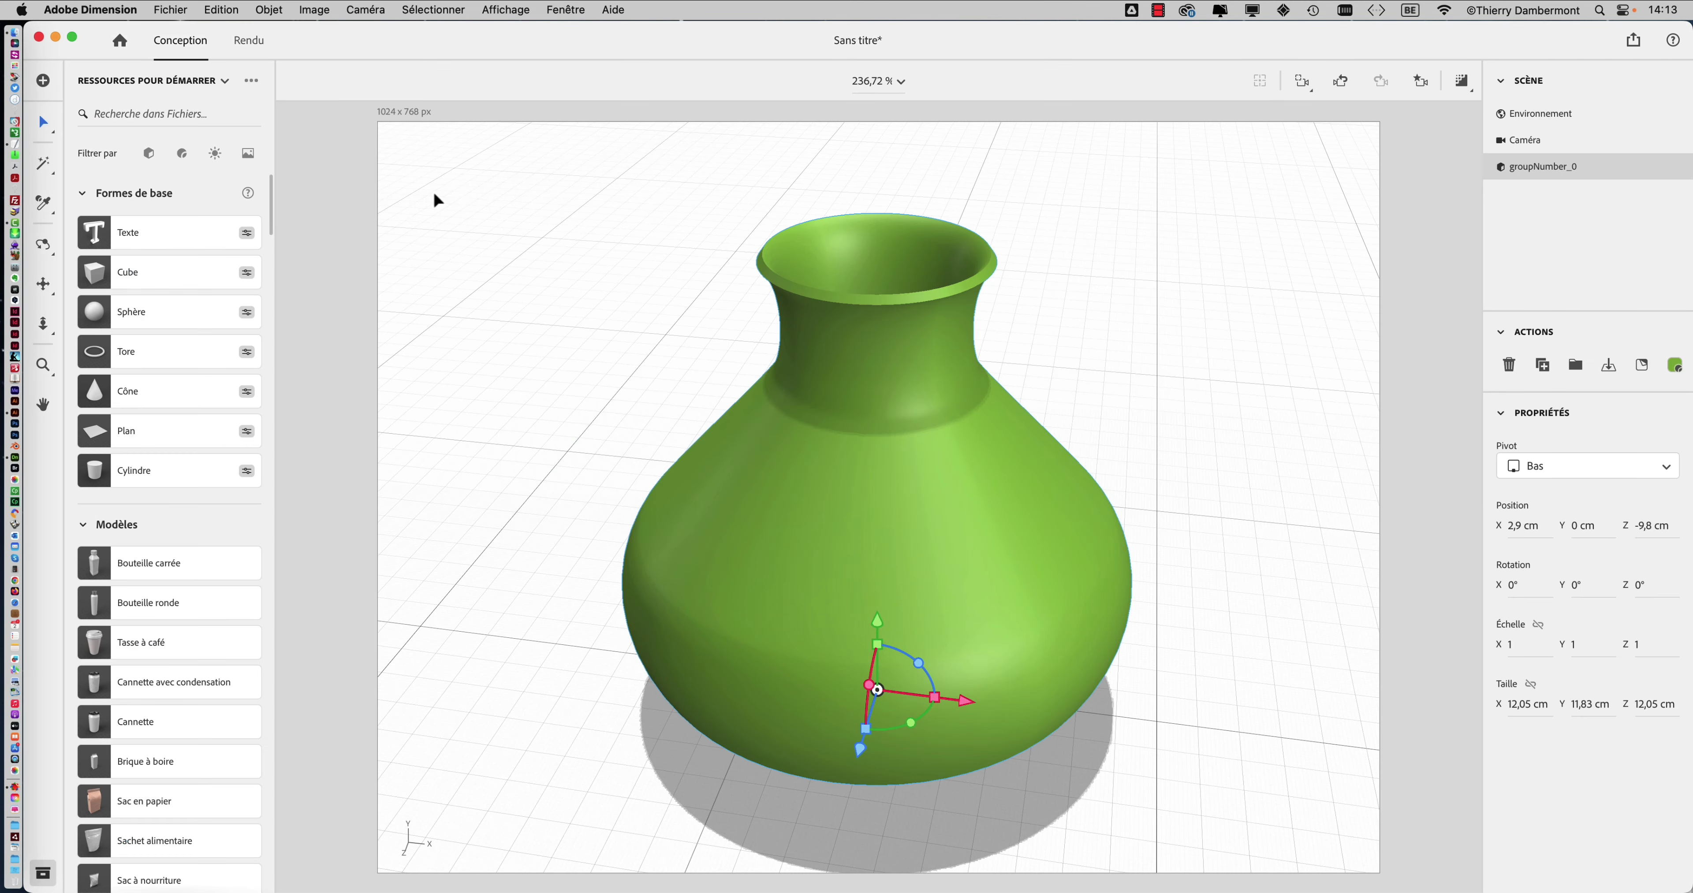
left_click(168, 9)
left_click(513, 231)
left_click(716, 387)
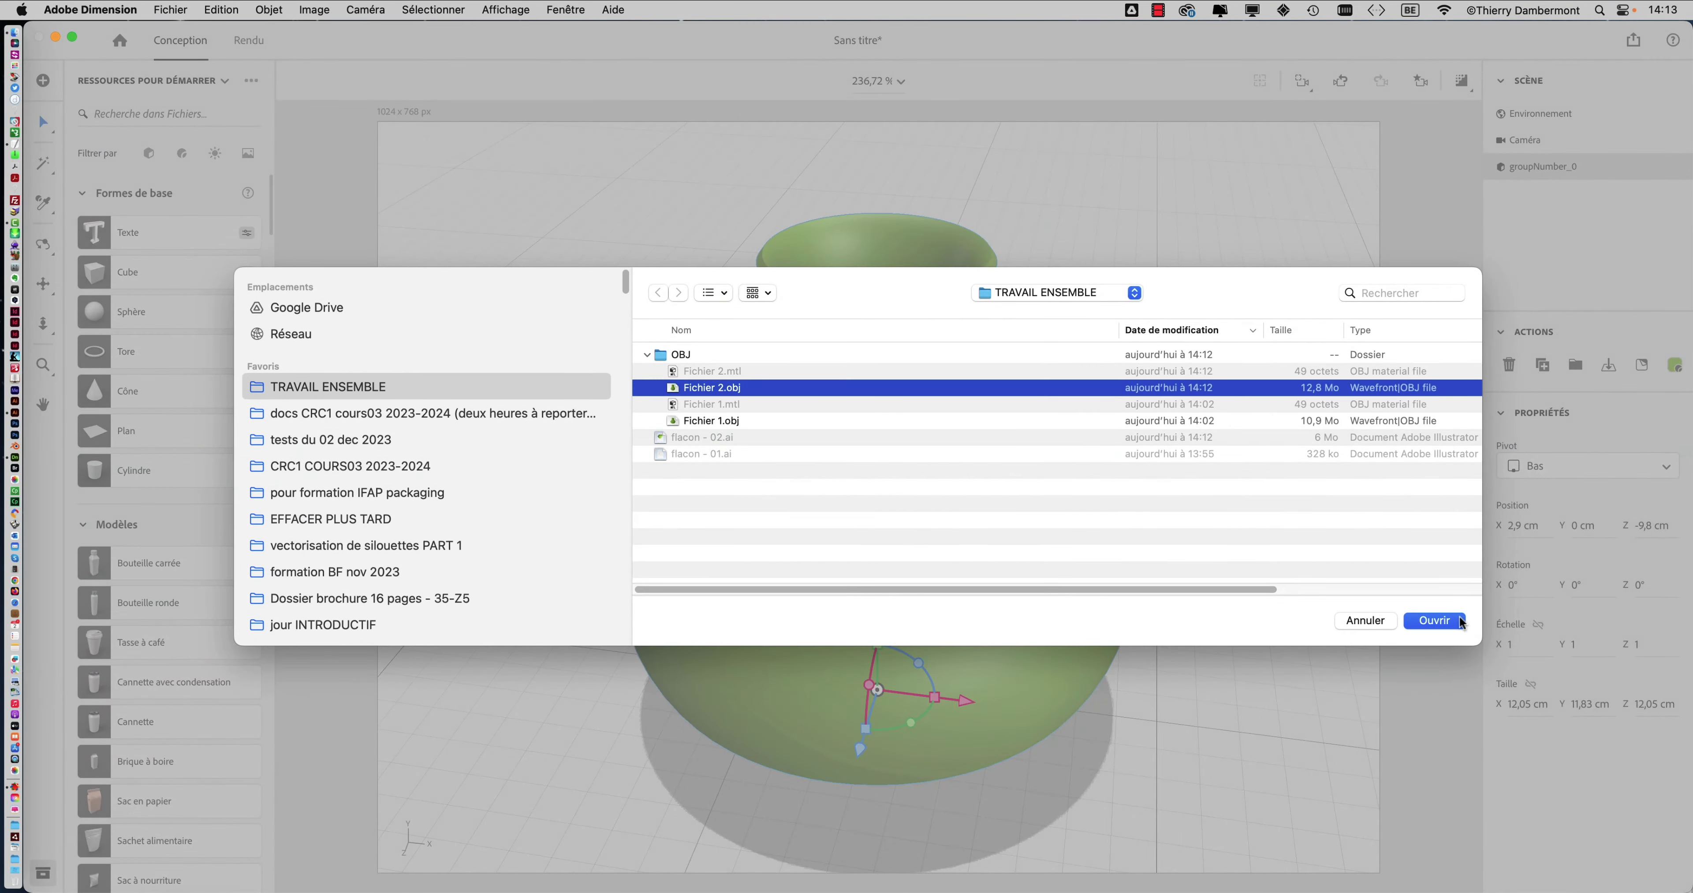
left_click(1434, 621)
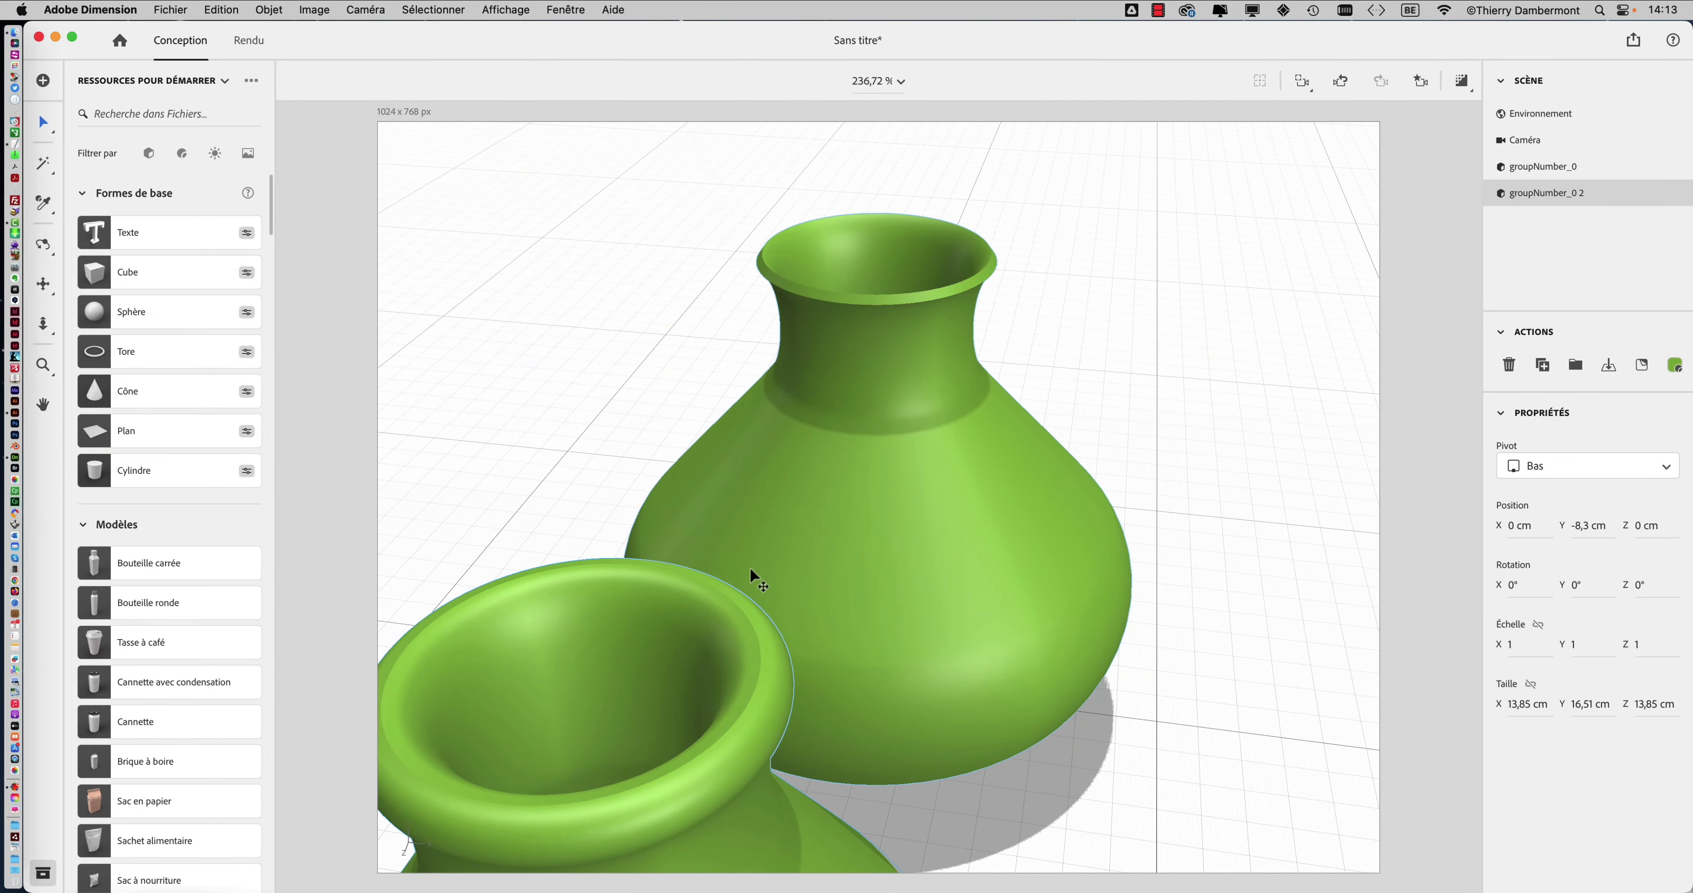
Move the new vase beside the first, to position 1,1 / 0 / -24,1 cm
scroll(750, 562, "down", 3)
scroll(749, 550, "down", 3)
scroll(782, 674, "down", 5)
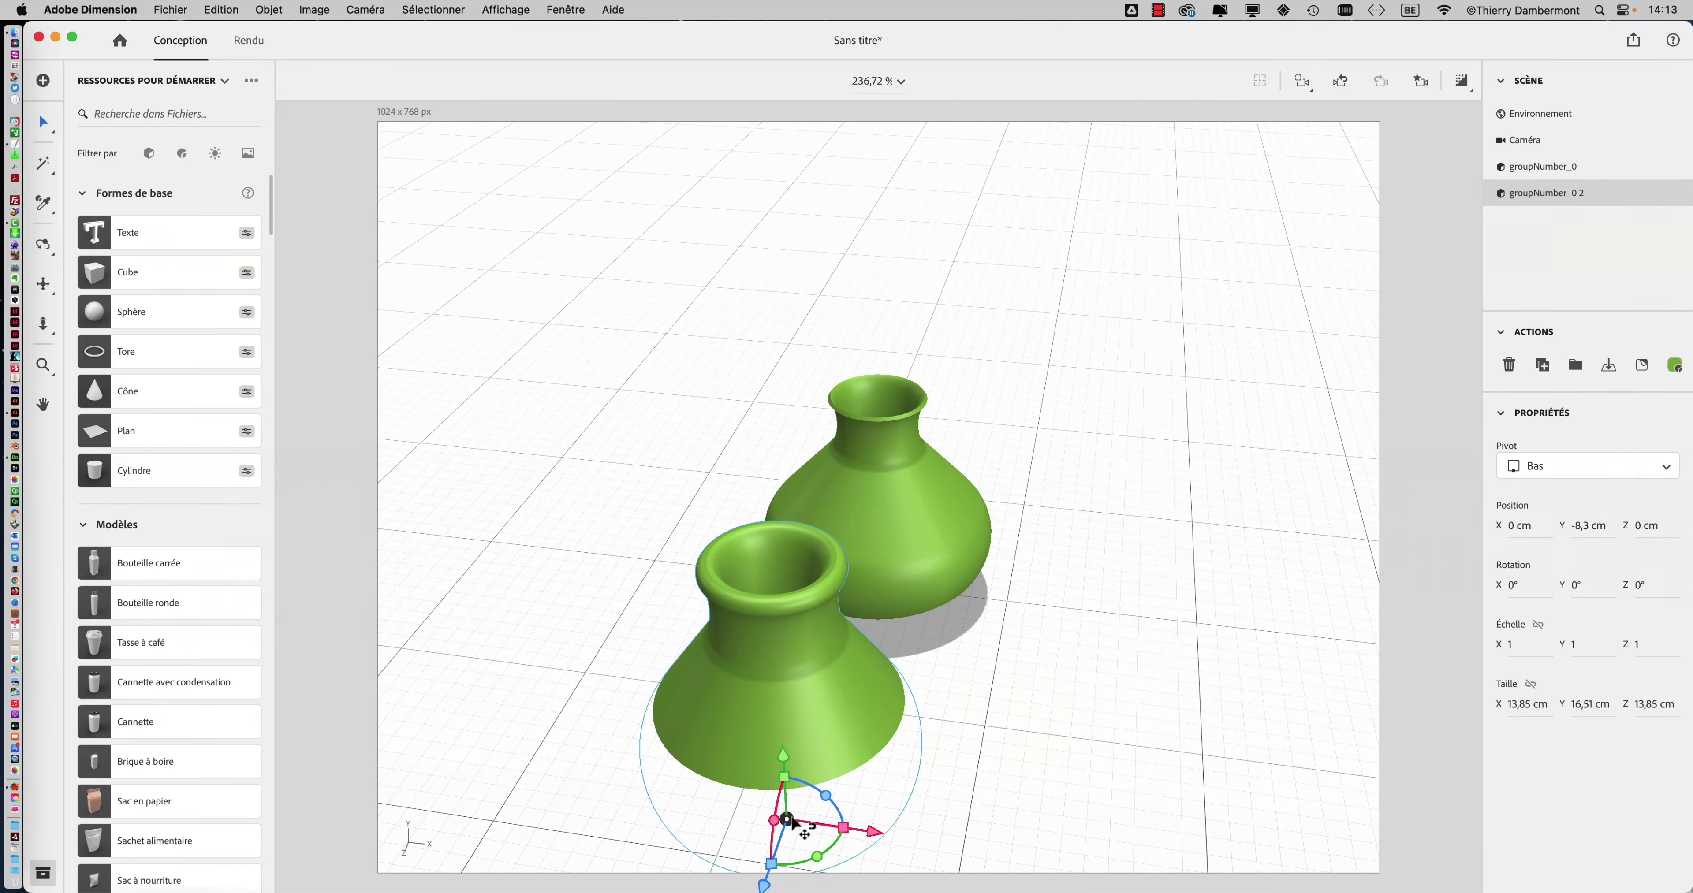
left_click_drag(791, 823, 692, 789)
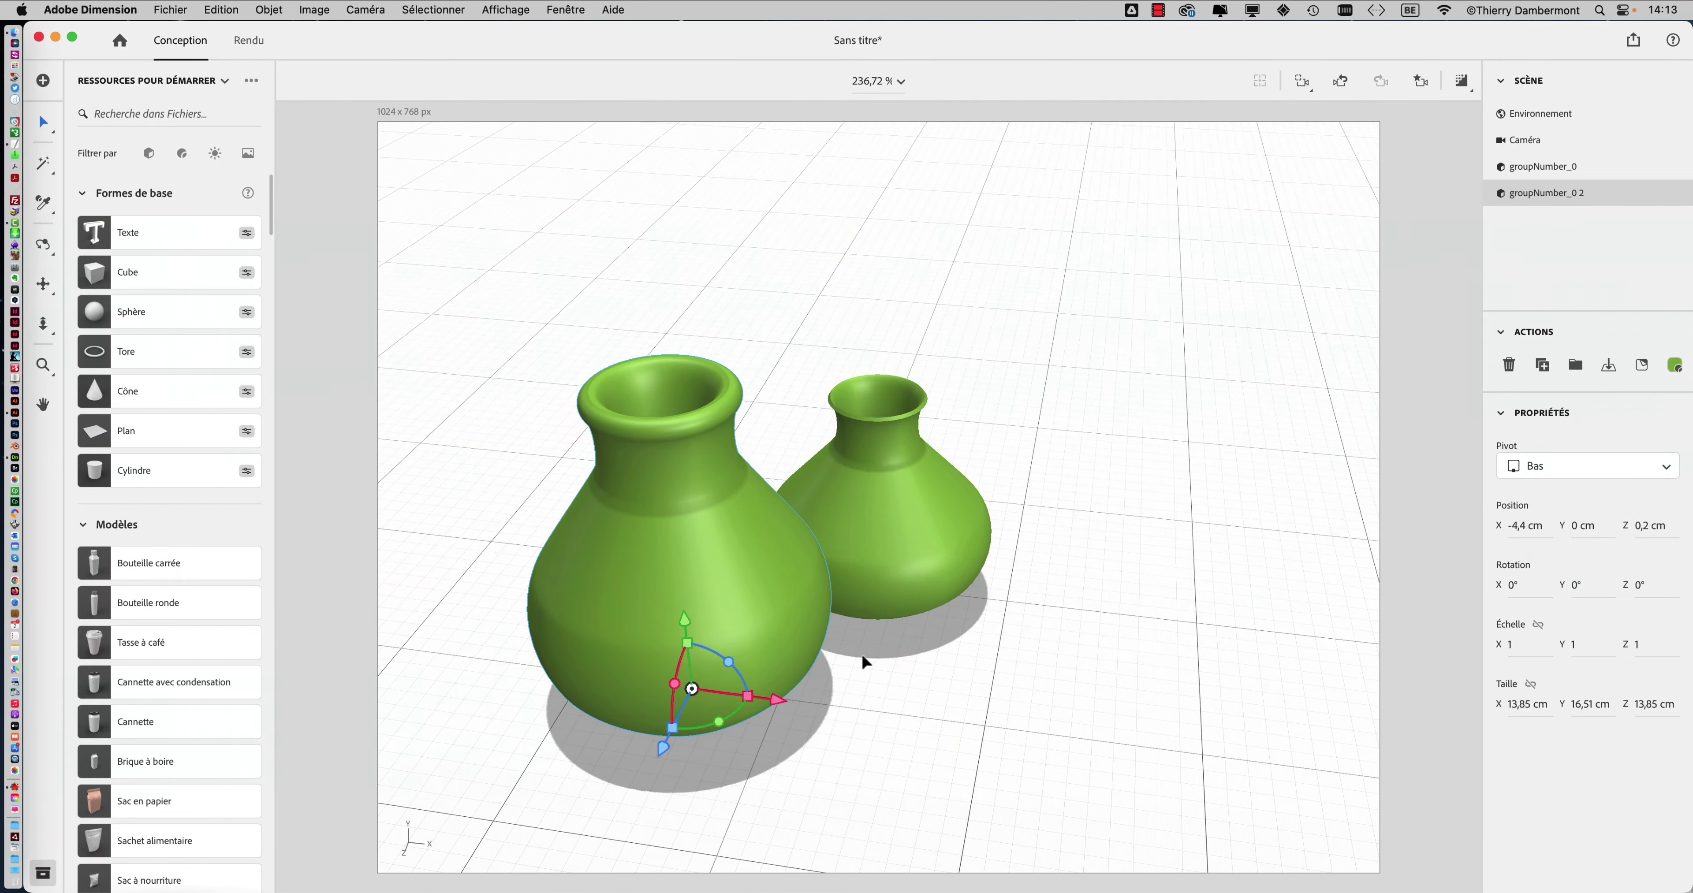
right_click_drag(865, 662, 759, 590)
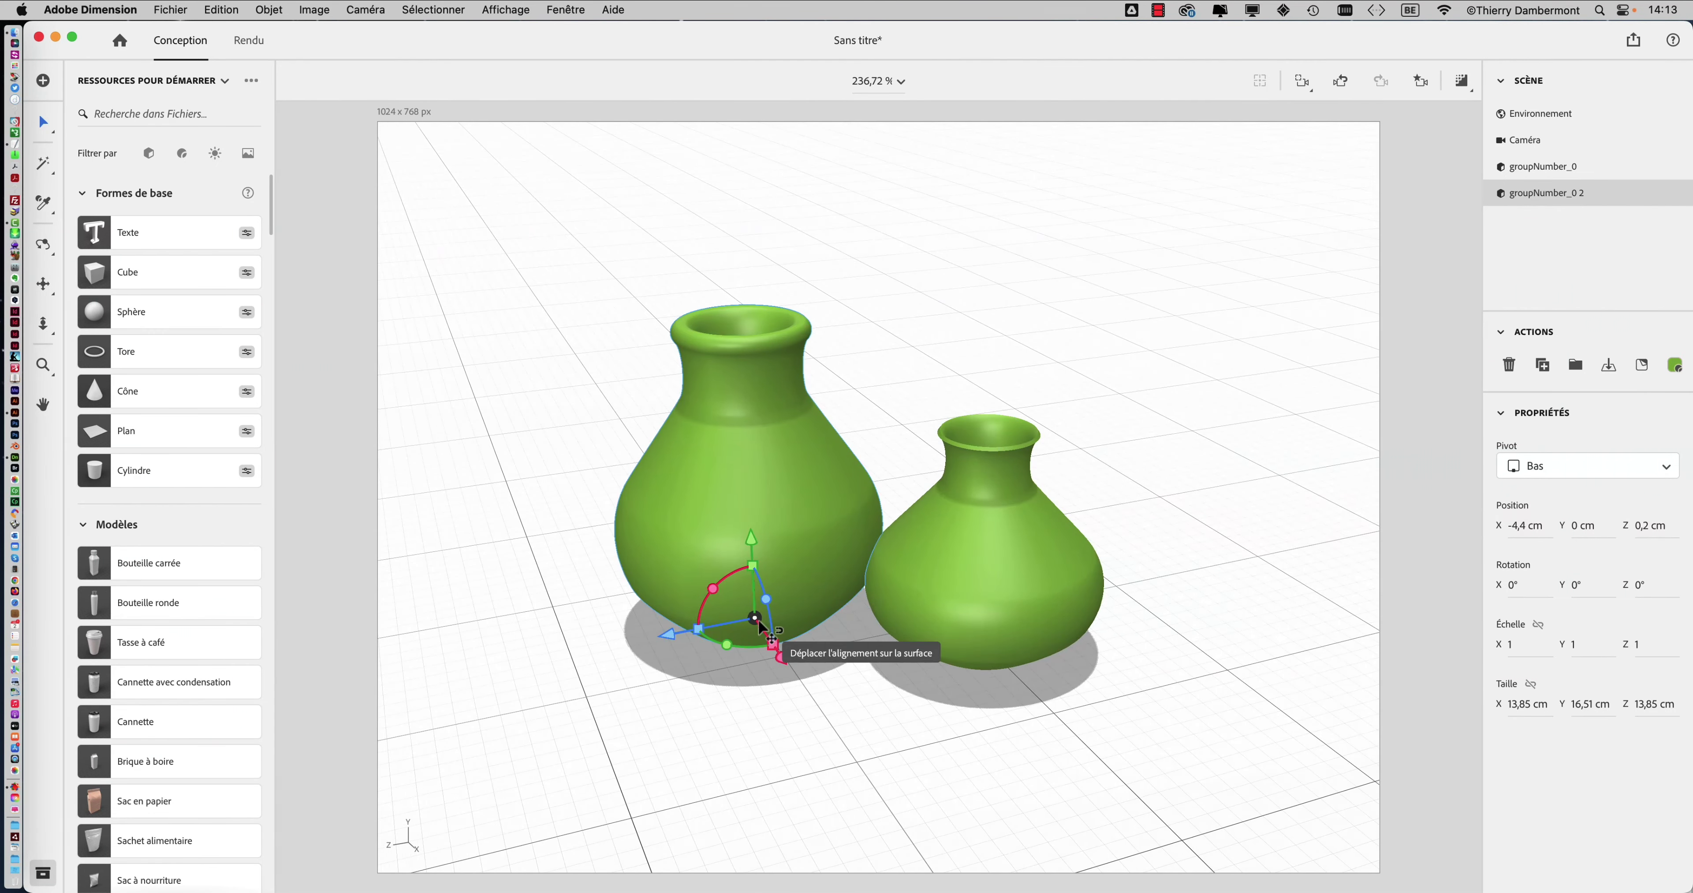
left_click_drag(755, 618, 1158, 671)
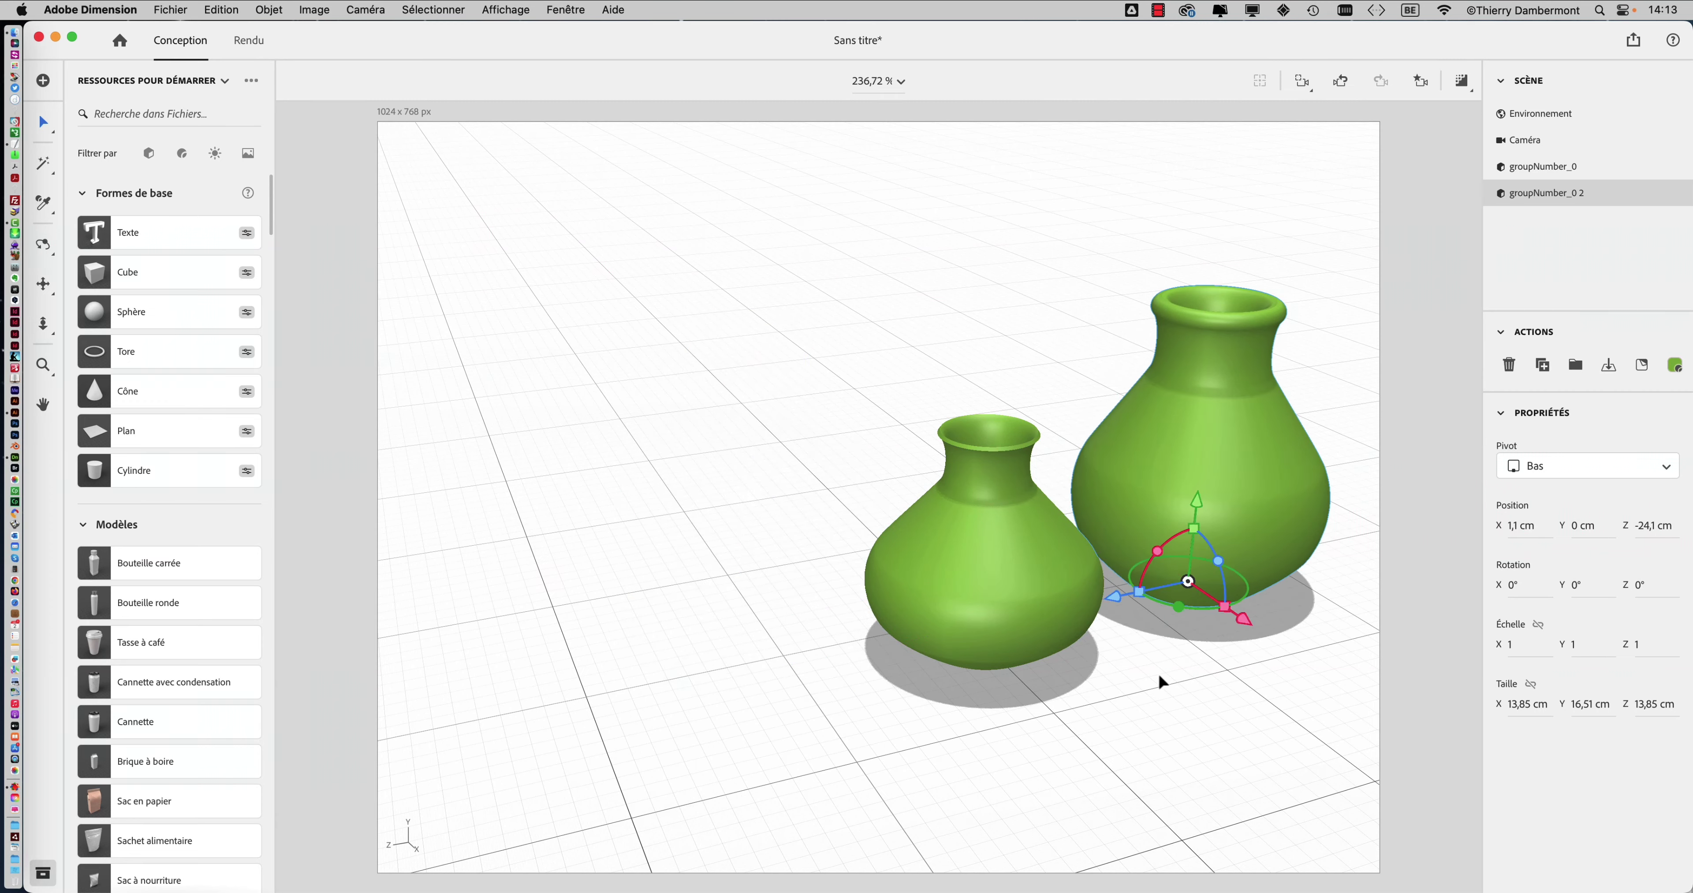
Pan, zoom and orbit the camera to look down on both vases side by side
mouse_move(1124, 641)
middle_mouse_down()
mouse_move(767, 630)
mouse_move(832, 627)
middle_mouse_up()
mouse_move(871, 647)
right_mouse_down()
mouse_move(748, 691)
mouse_move(525, 706)
mouse_move(907, 782)
mouse_move(789, 627)
mouse_move(1059, 672)
mouse_move(930, 702)
mouse_move(845, 600)
right_mouse_up()
scroll(876, 545, "up", 3)
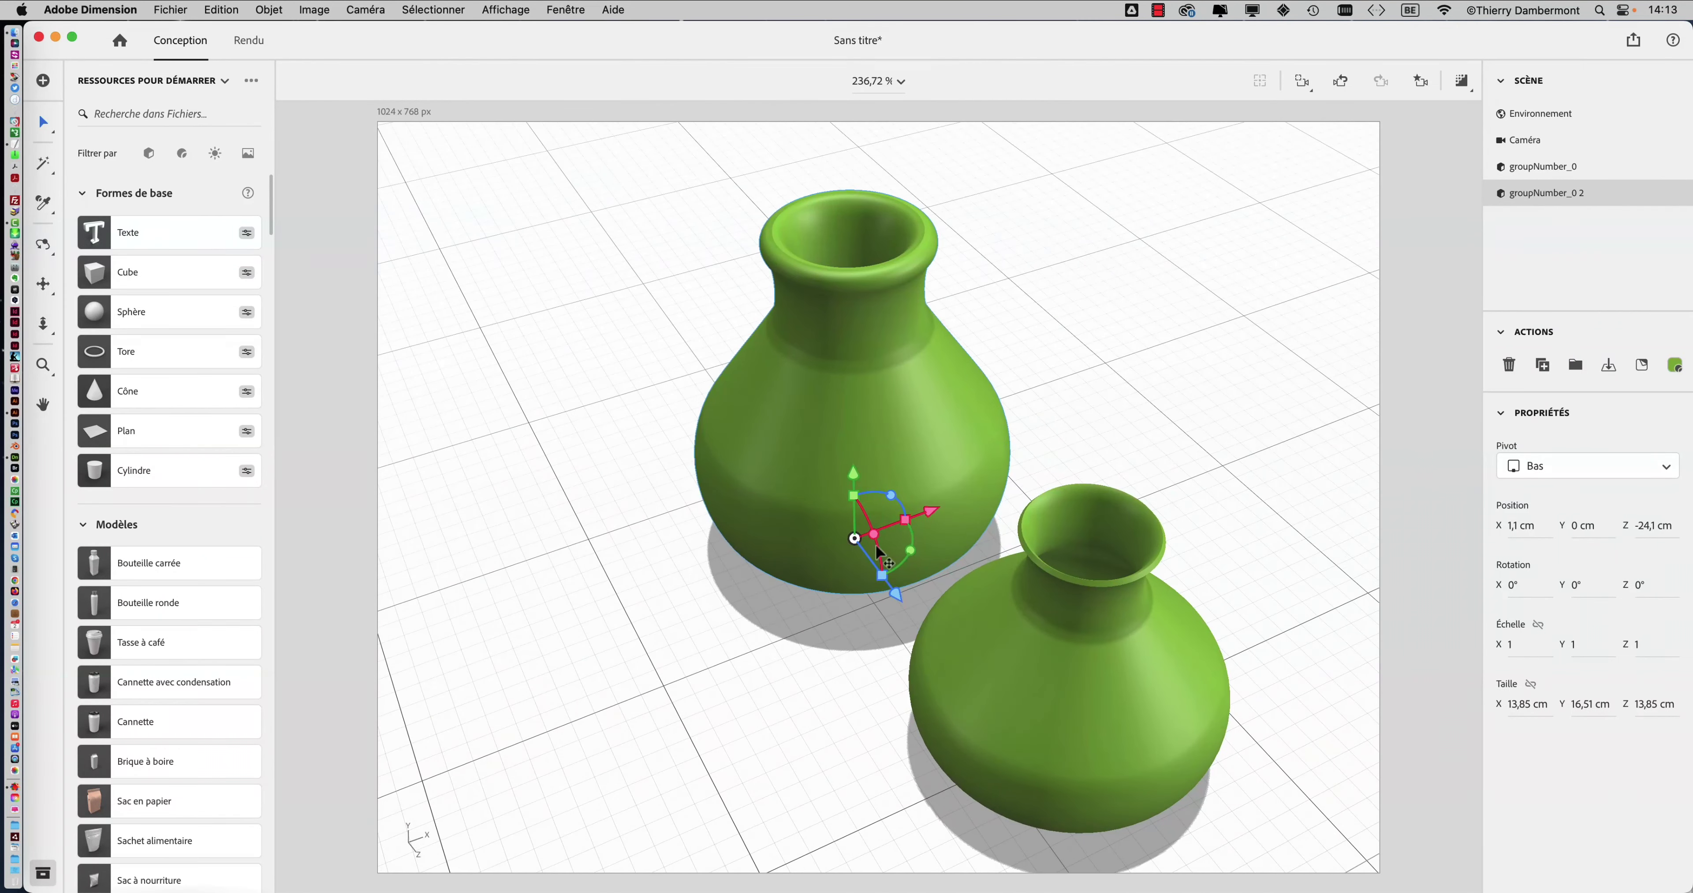
scroll(952, 510, "up", 1)
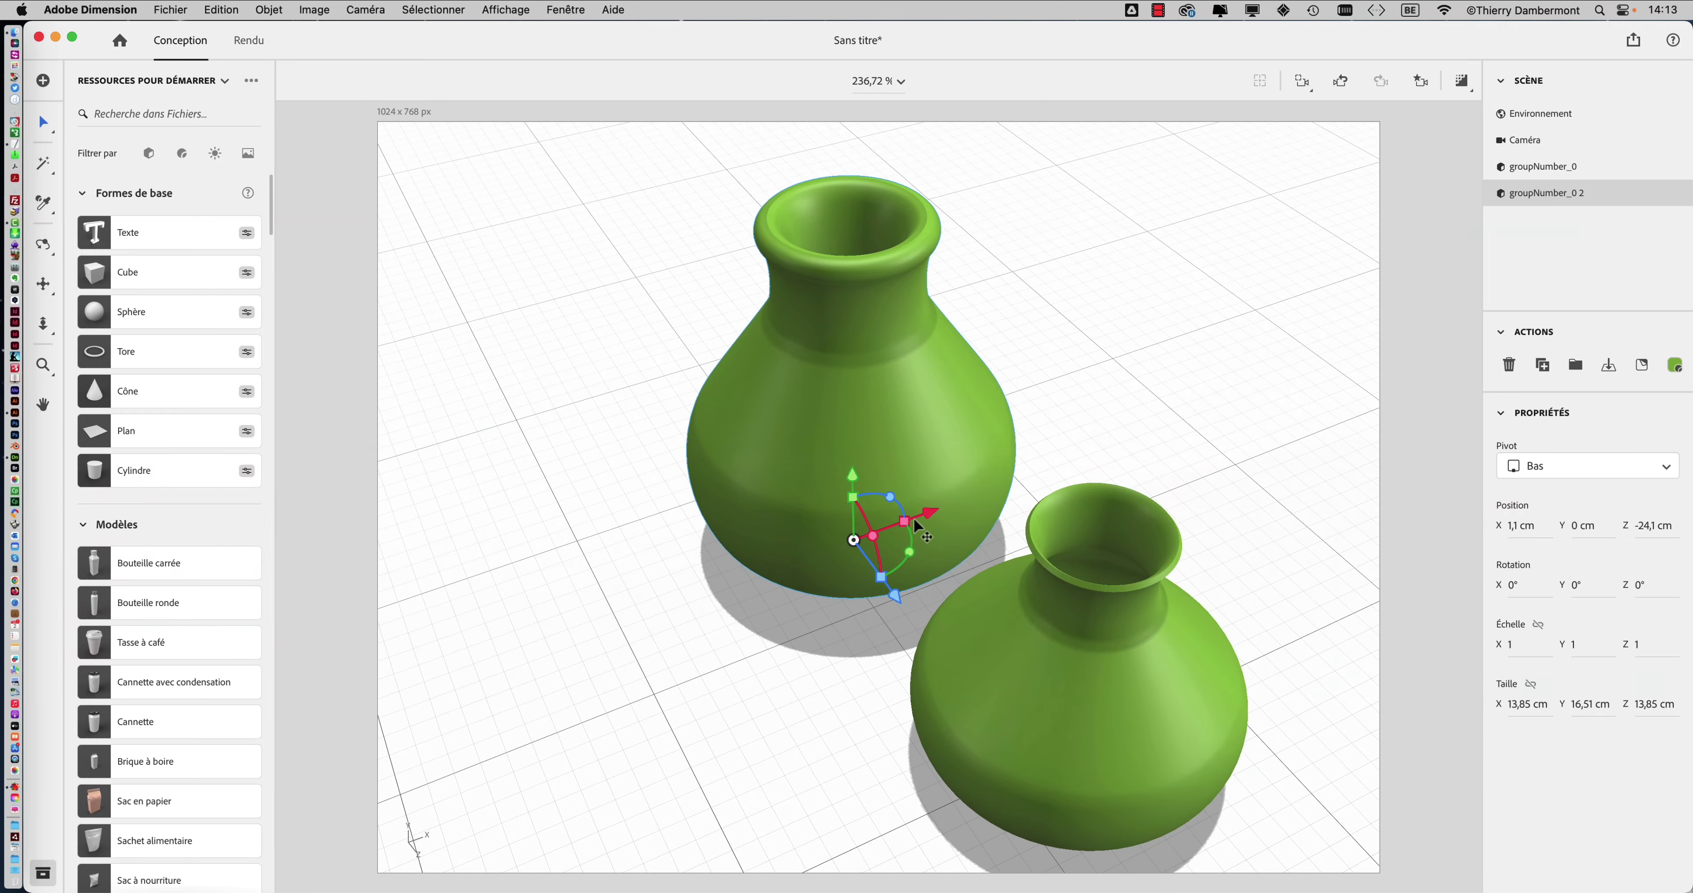
scroll(780, 559, "up", 2)
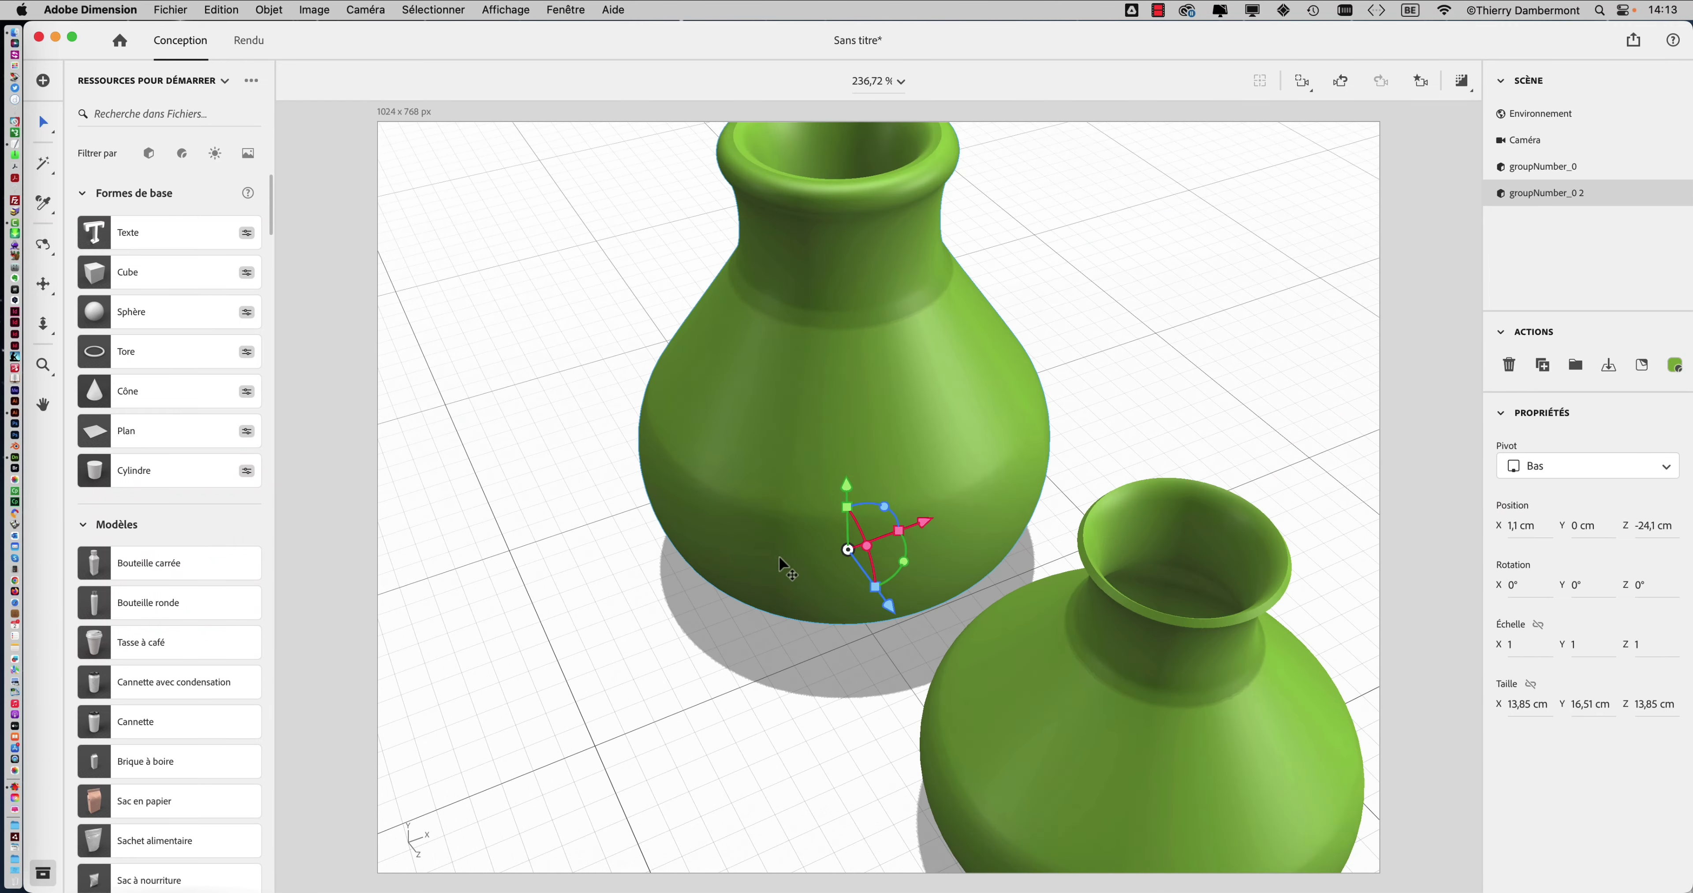
scroll(779, 558, "down", 3)
scroll(778, 558, "down", 2)
scroll(778, 559, "up", 2)
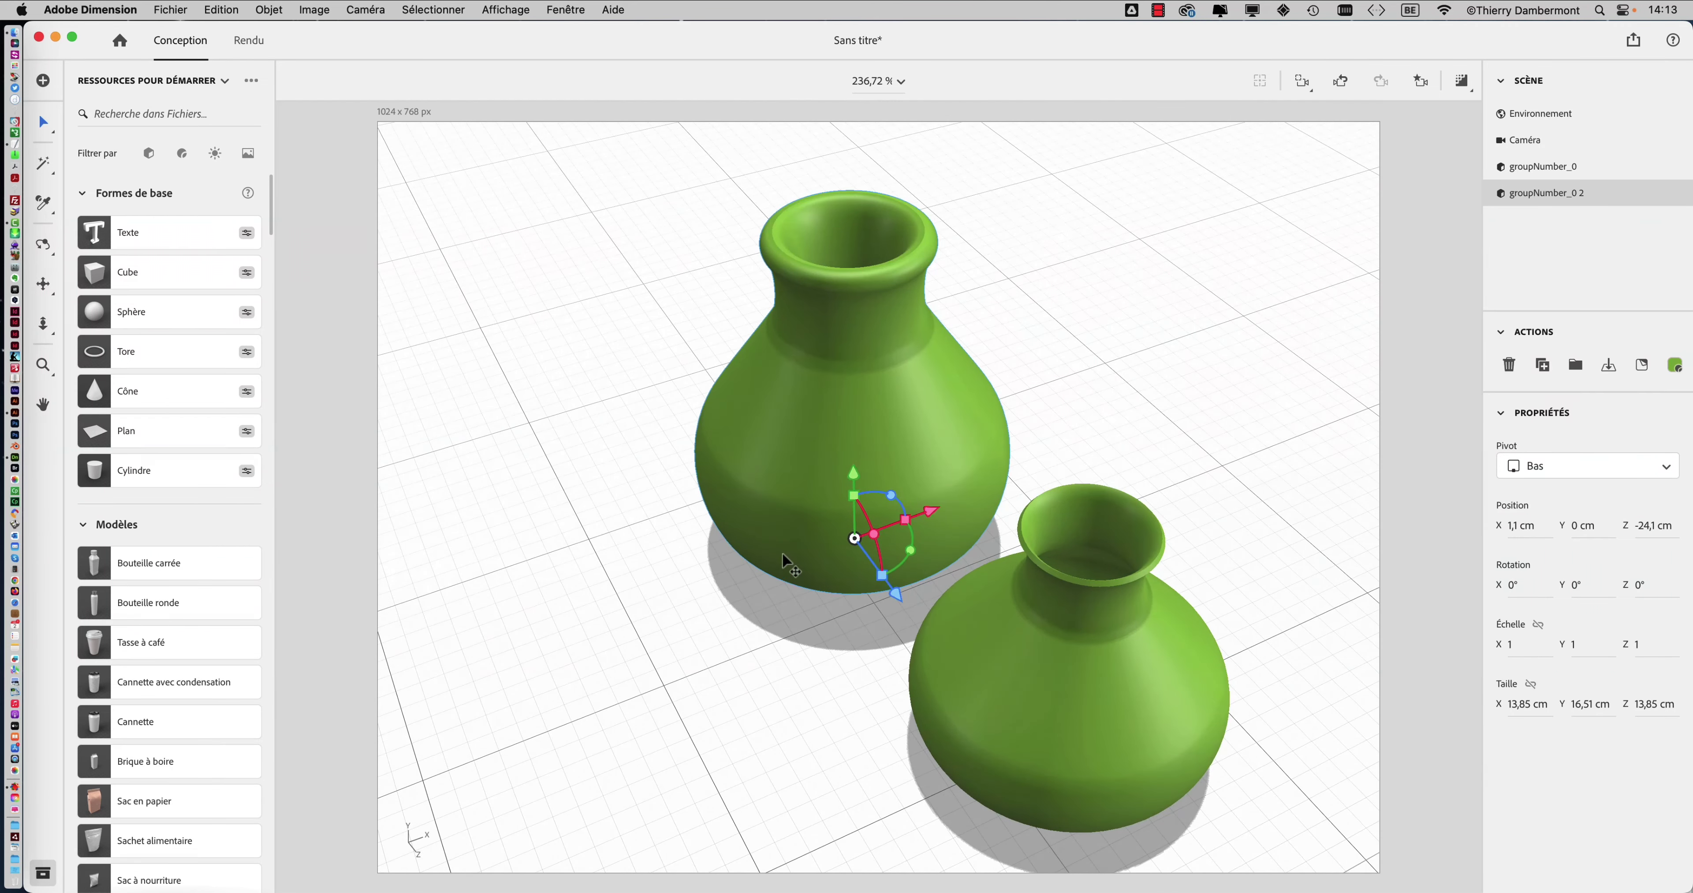
scroll(779, 556, "down", 1)
scroll(392, 532, "down", 2)
scroll(657, 538, "up", 2)
scroll(945, 533, "up", 2)
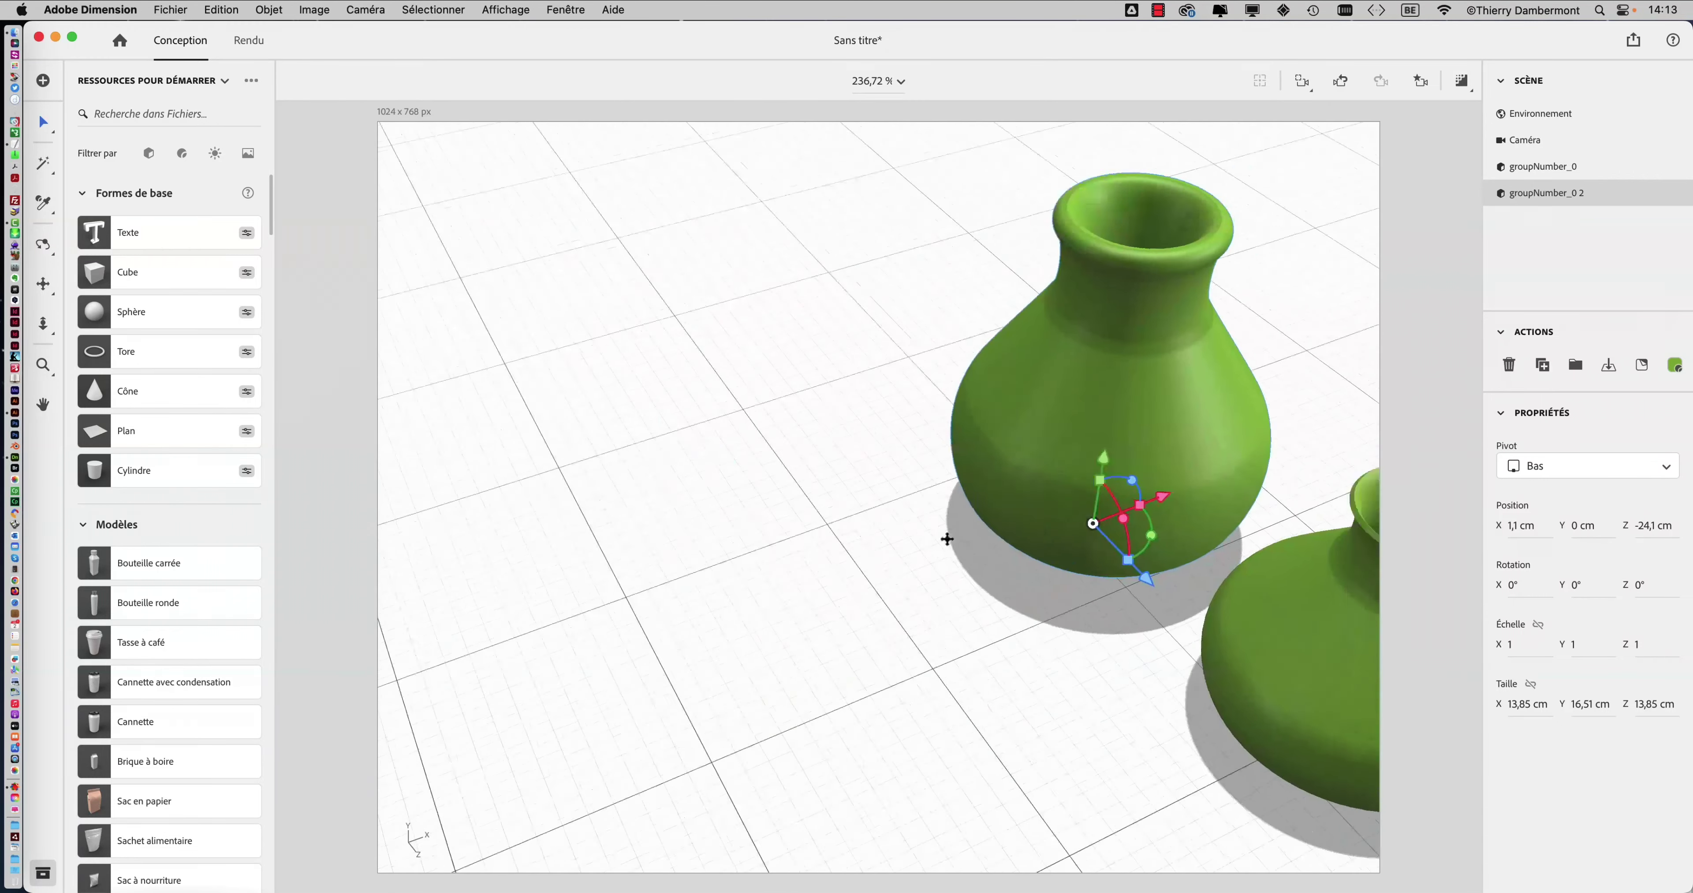
scroll(626, 540, "down", 3)
mouse_move(625, 541)
right_mouse_down()
mouse_move(813, 585)
mouse_move(733, 649)
mouse_move(639, 644)
mouse_move(730, 614)
mouse_move(749, 640)
mouse_move(673, 631)
mouse_move(747, 631)
mouse_move(865, 574)
mouse_move(796, 547)
mouse_move(776, 446)
mouse_move(786, 396)
mouse_move(790, 510)
mouse_move(909, 625)
mouse_move(790, 699)
mouse_move(665, 687)
right_mouse_up()
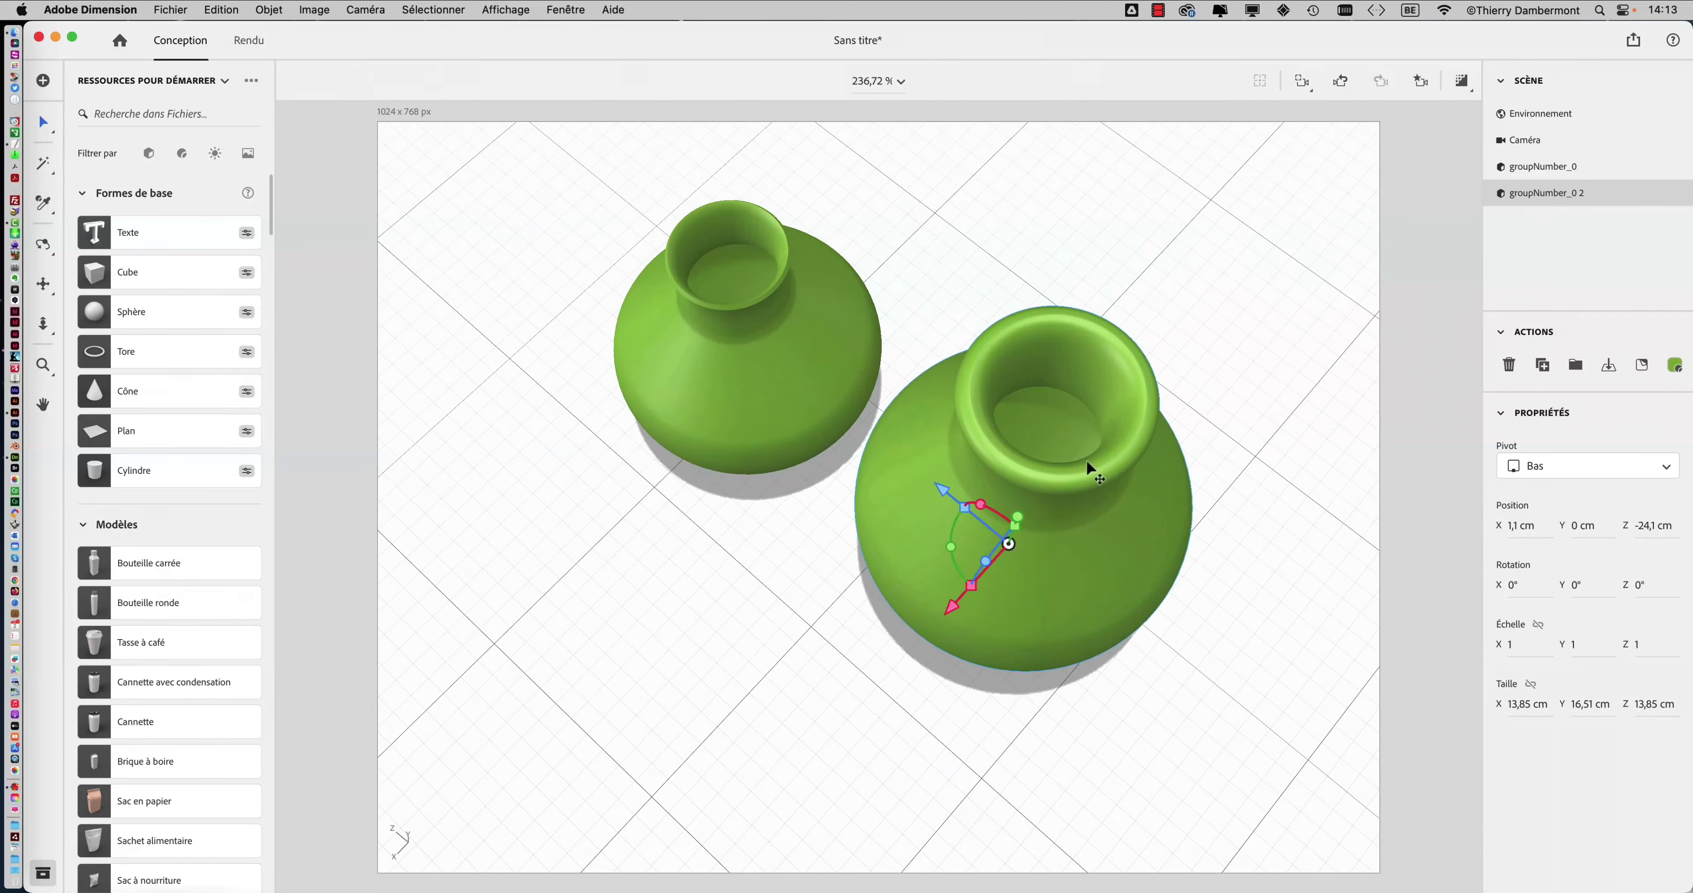
mouse_move(1089, 468)
right_mouse_down()
mouse_move(823, 540)
mouse_move(560, 332)
mouse_move(461, 351)
mouse_move(507, 348)
right_mouse_up()
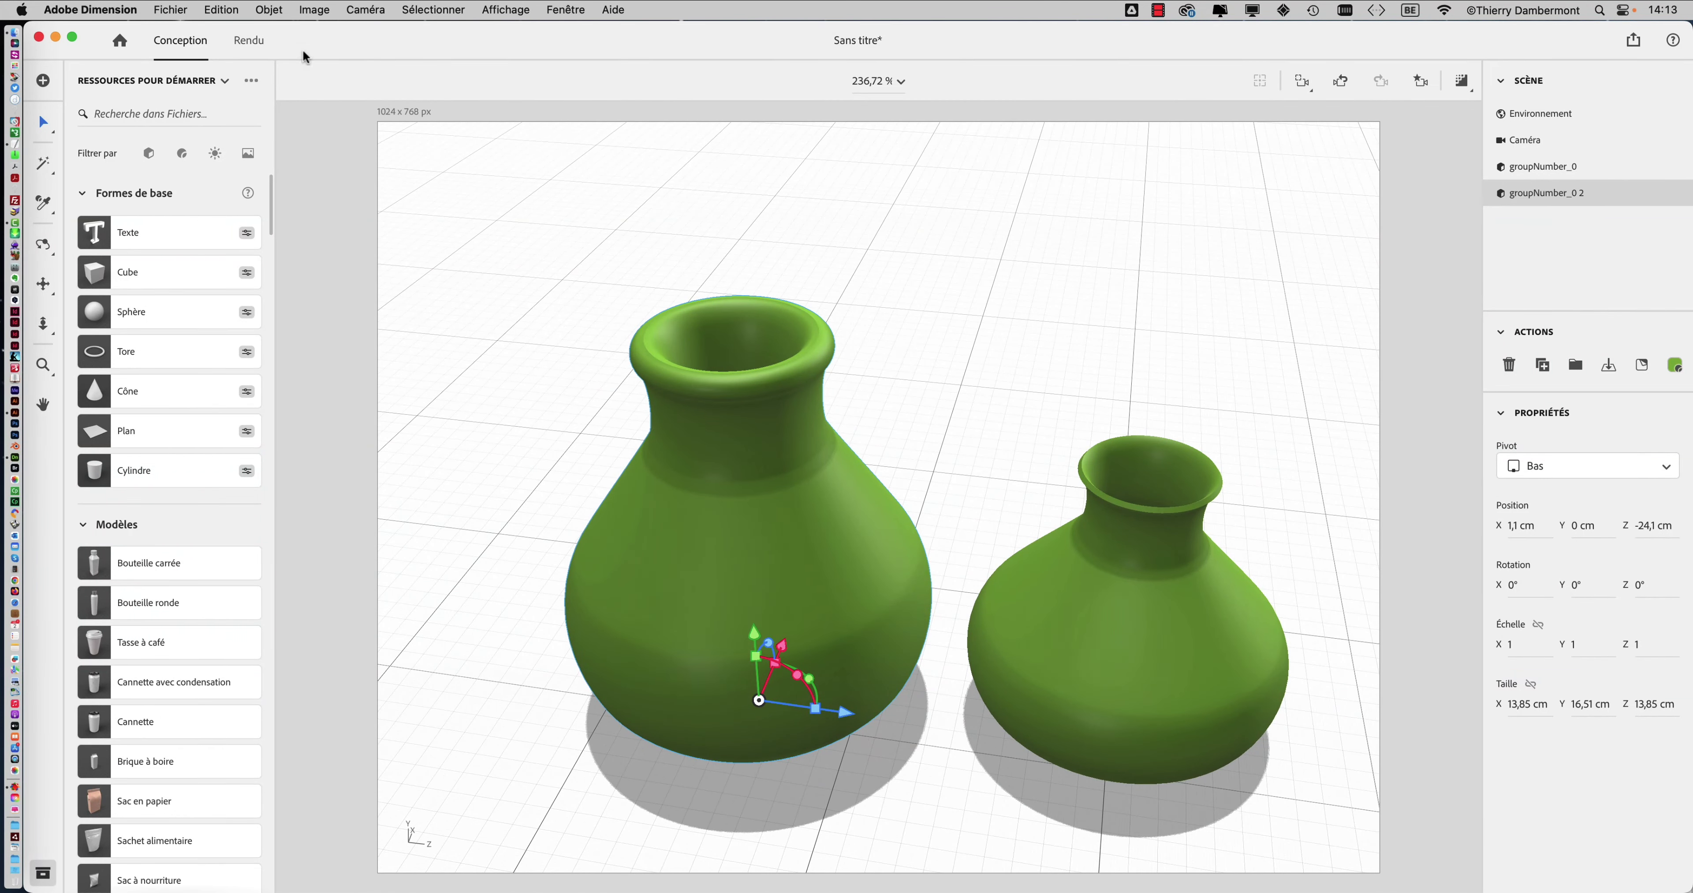
Save the scene under the new name 'flacons - 01.dn' in the TRAVAIL ENSEMBLE folder
left_click(169, 9)
left_click(210, 175)
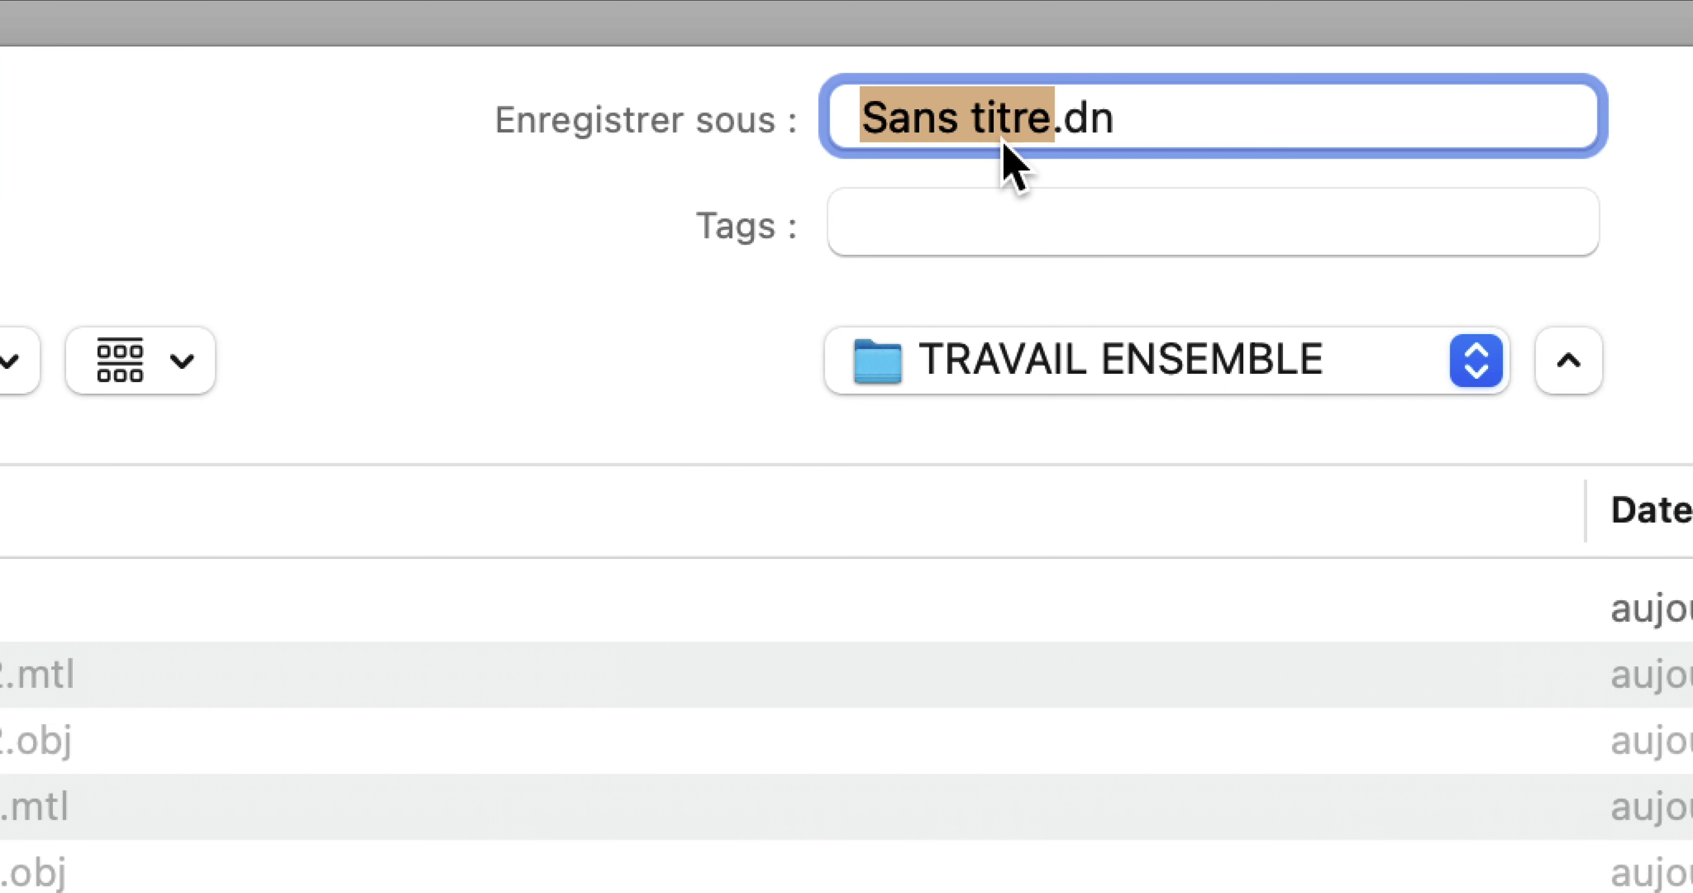
left_click(1010, 141)
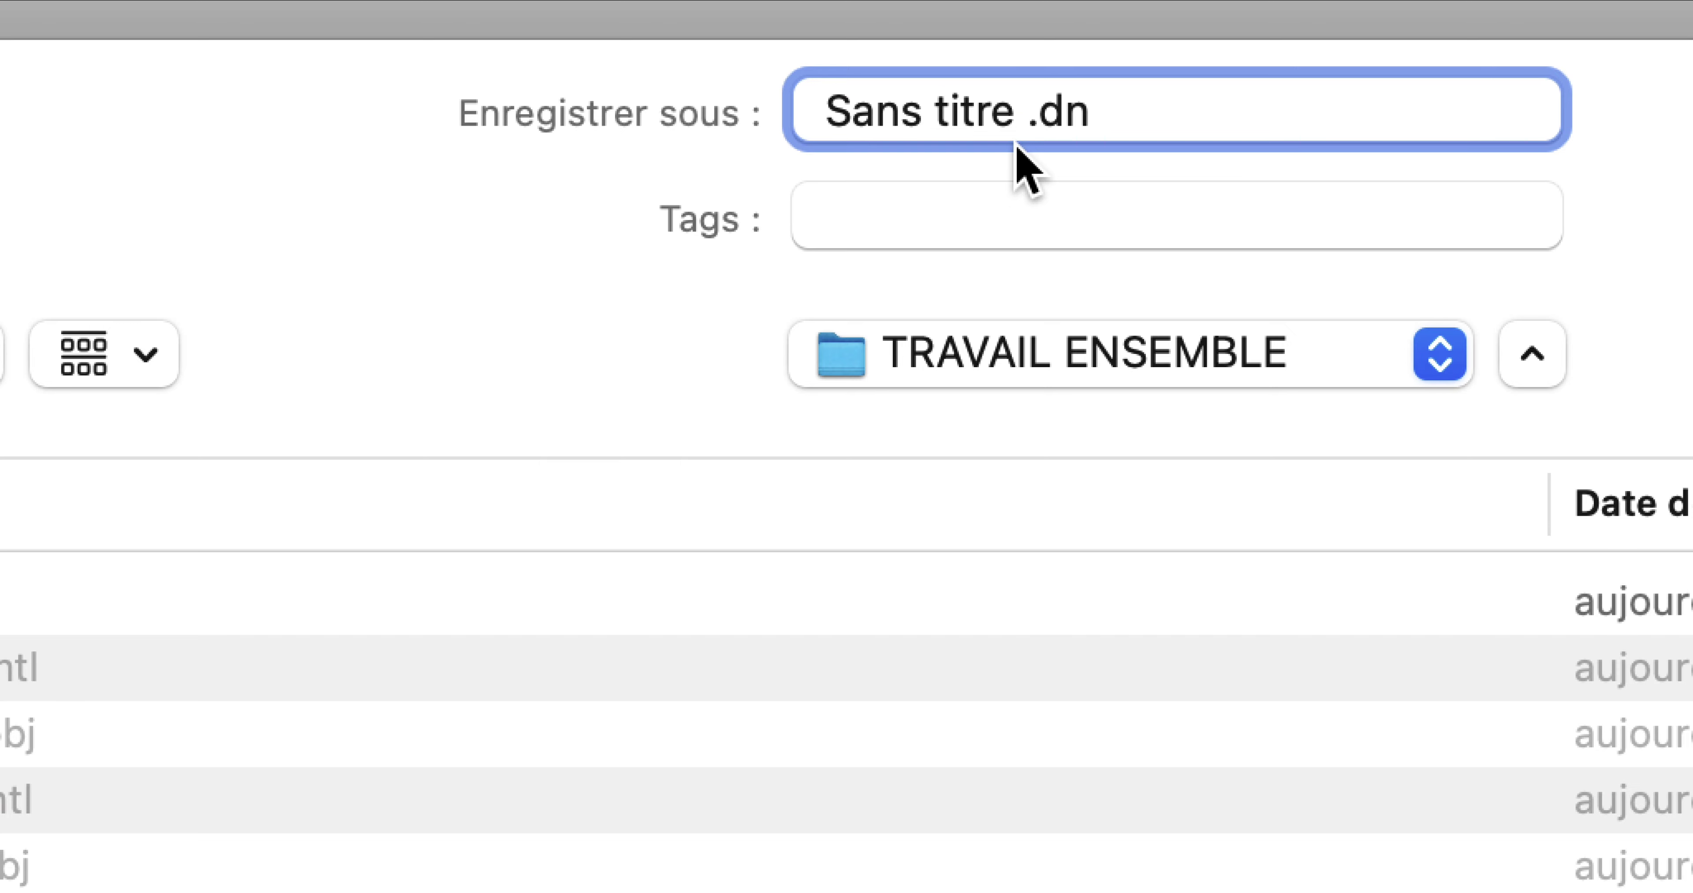
type("2")
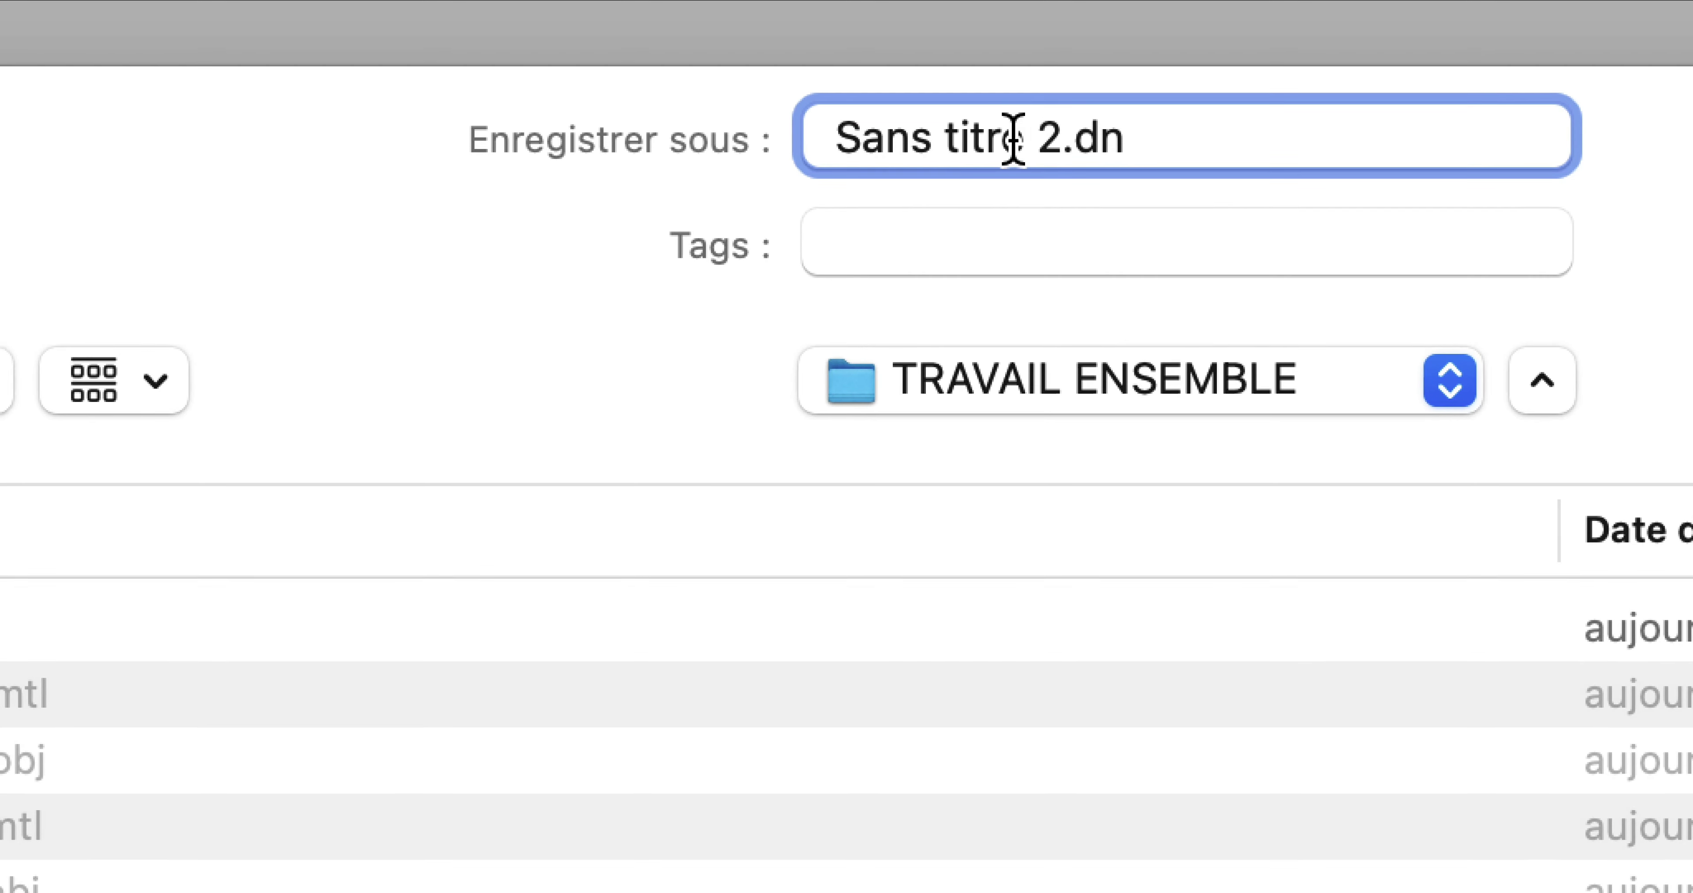
left_click_drag(1012, 141, 986, 119)
type("flaco")
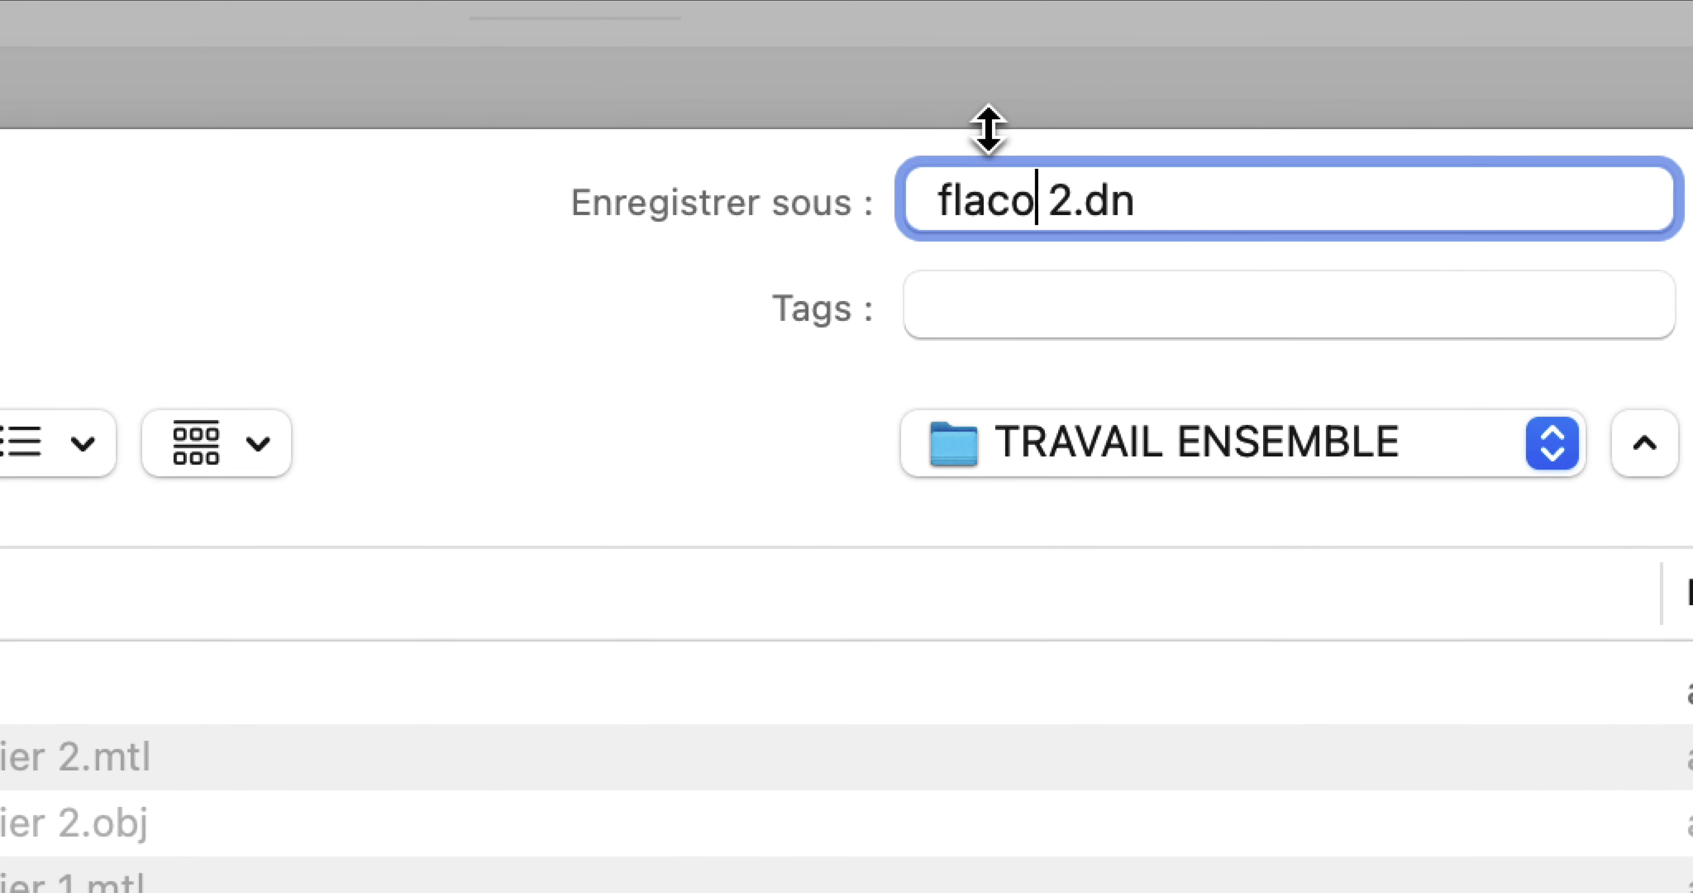
type("ns - 01")
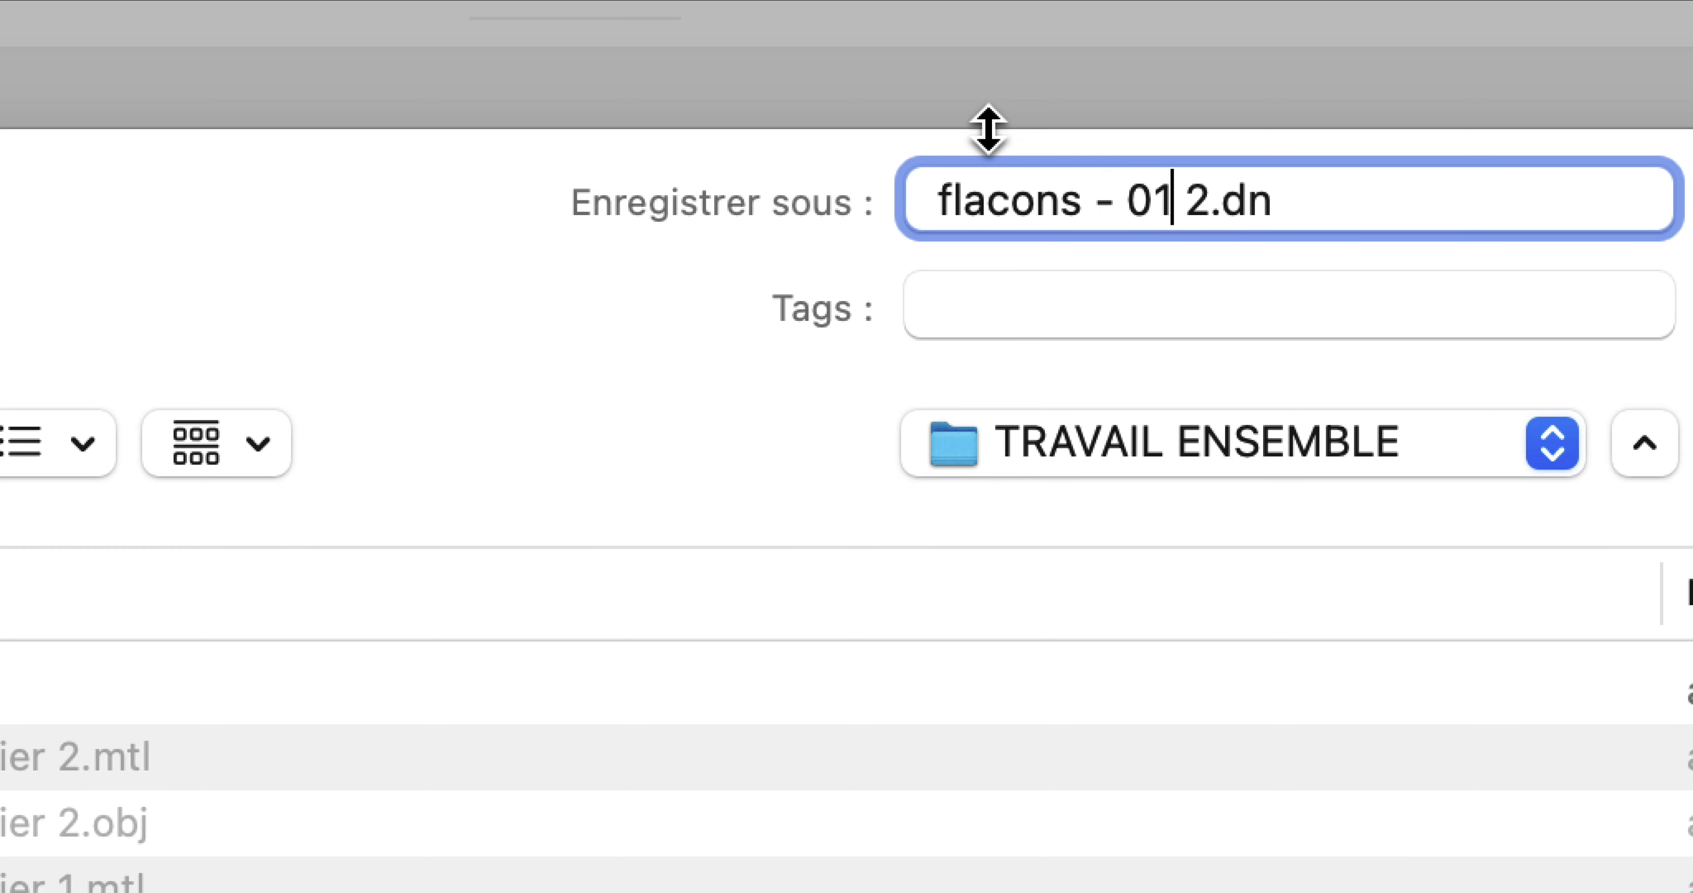
key("Delete")
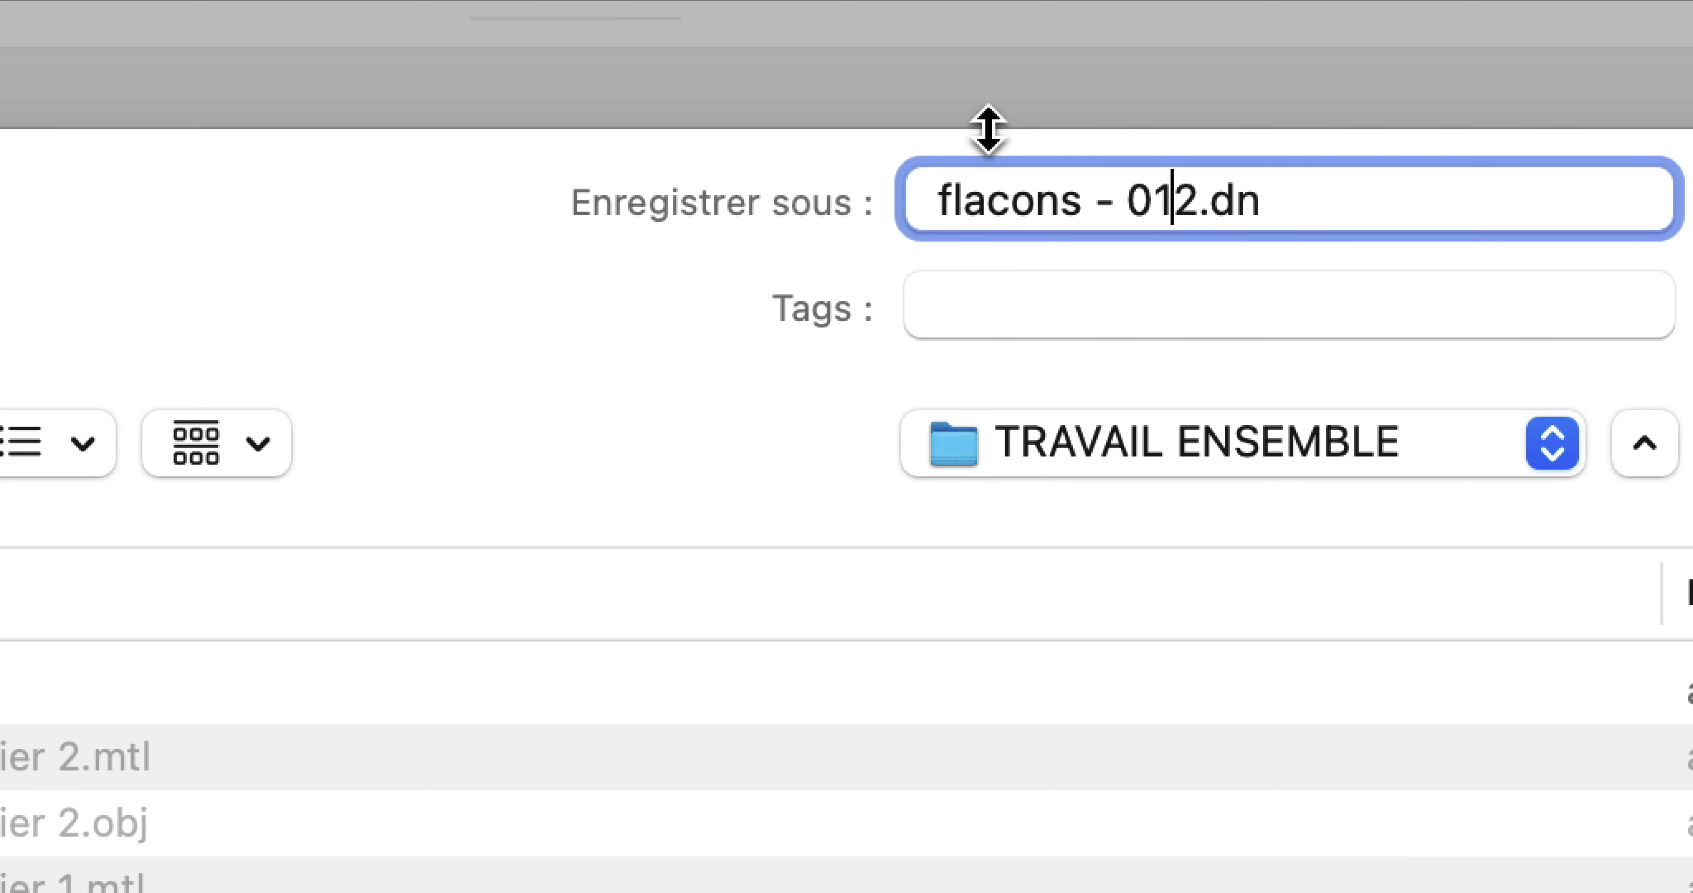
key("Delete")
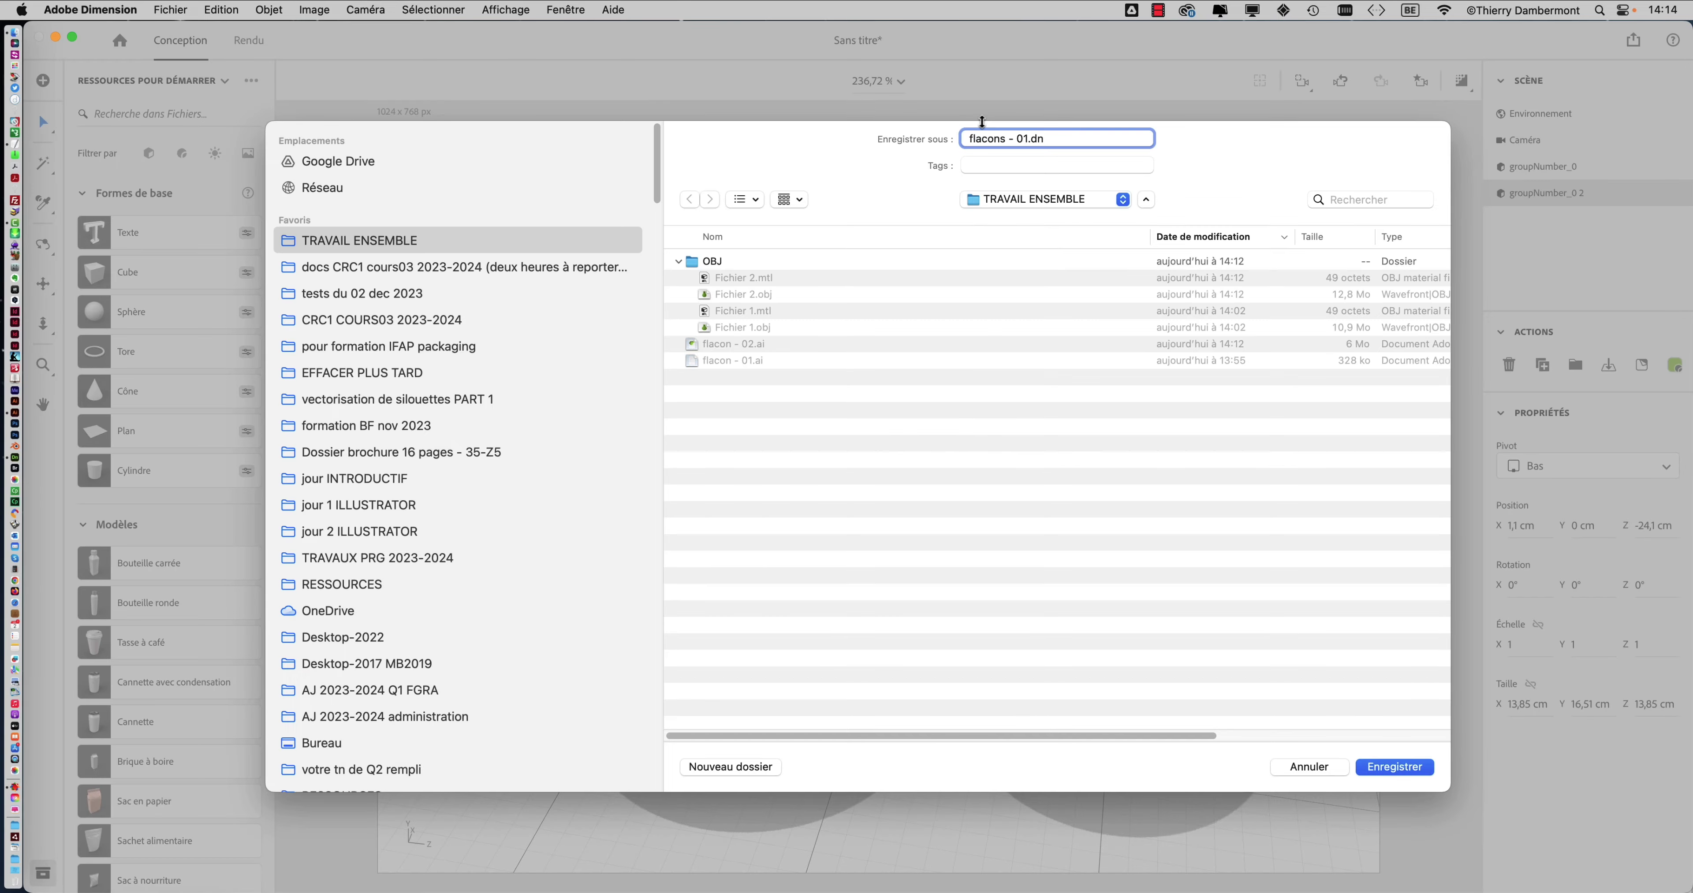
left_click(1367, 760)
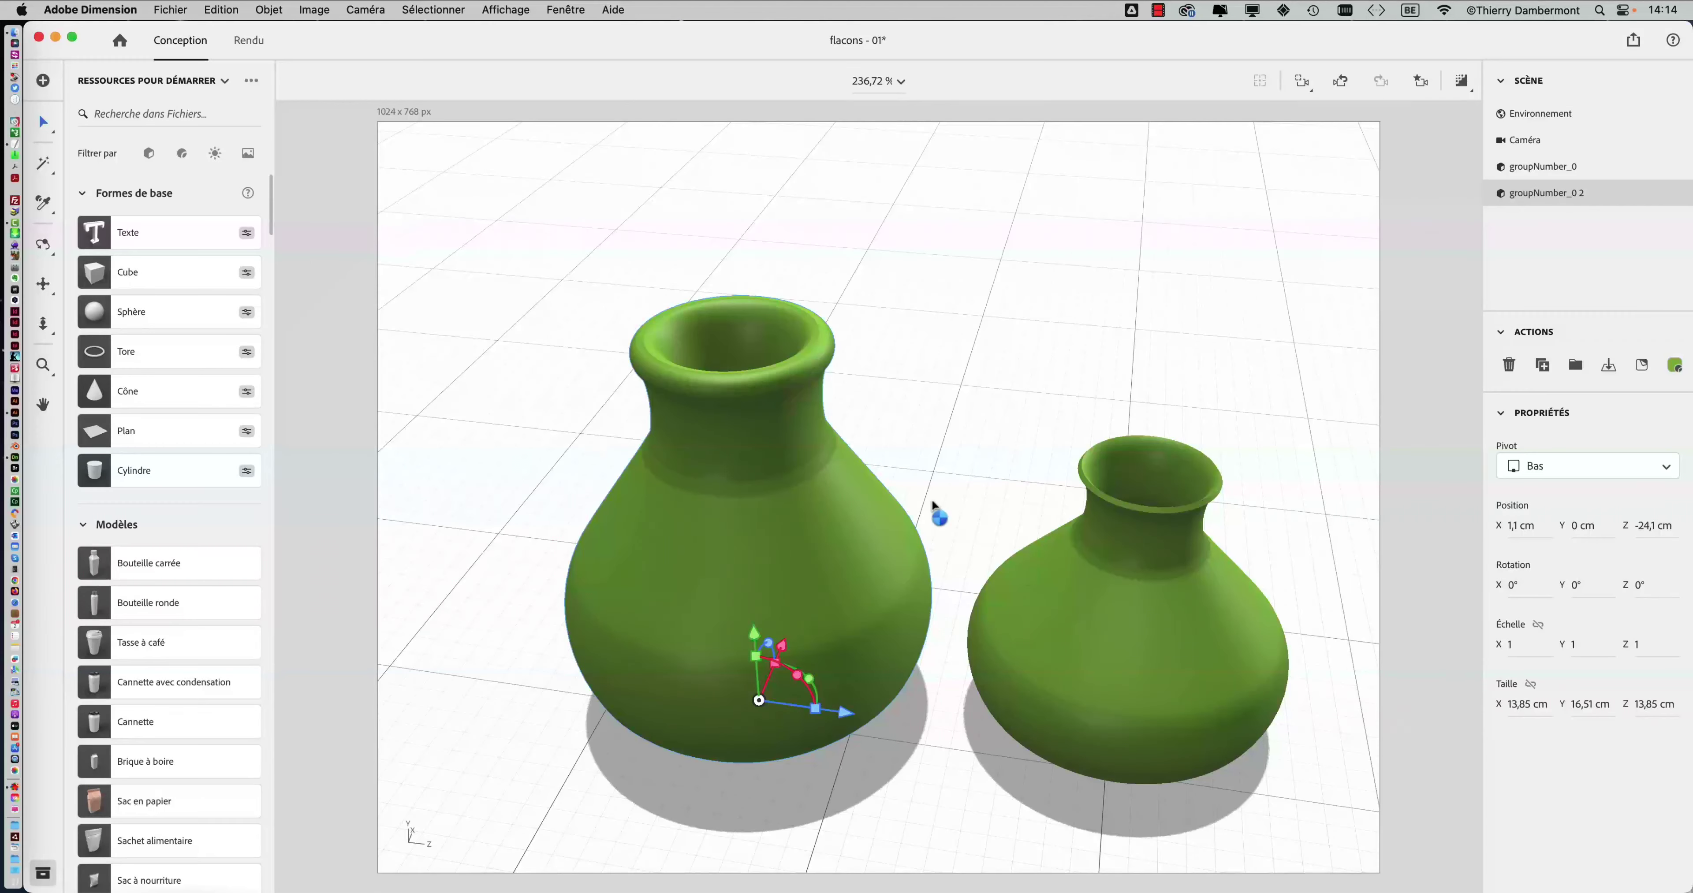
Back in Illustrator, move the export panel aside and bring the 3D et matières panel into view
key("super+Tab")
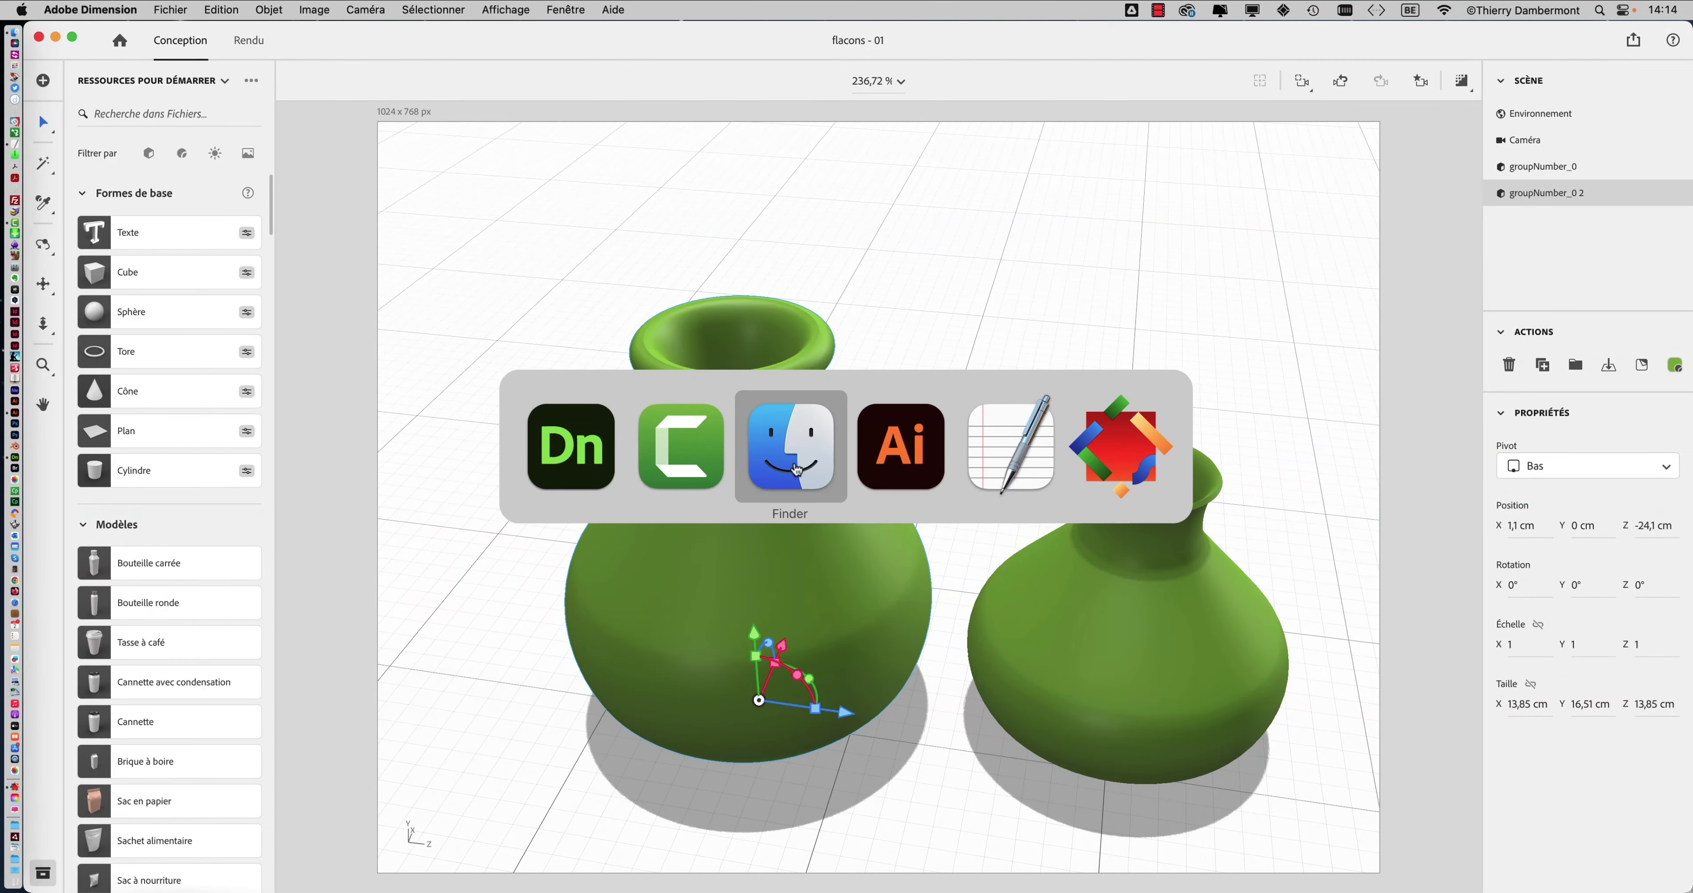
left_click_drag(718, 140, 735, 580)
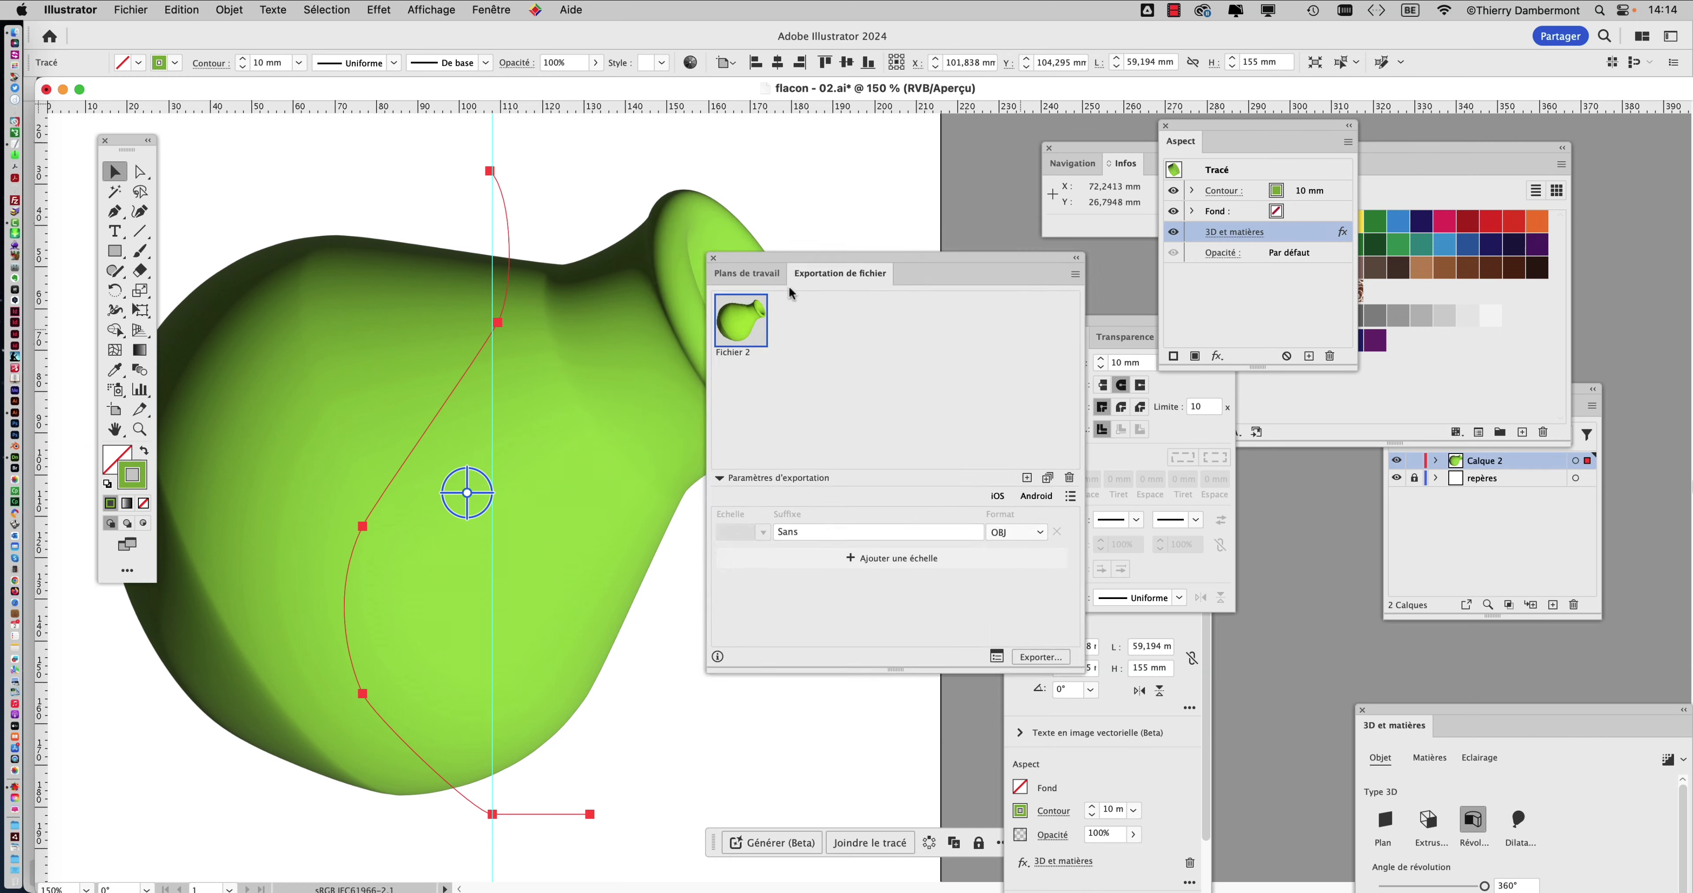
scroll(512, 433, "down", 3, "alt")
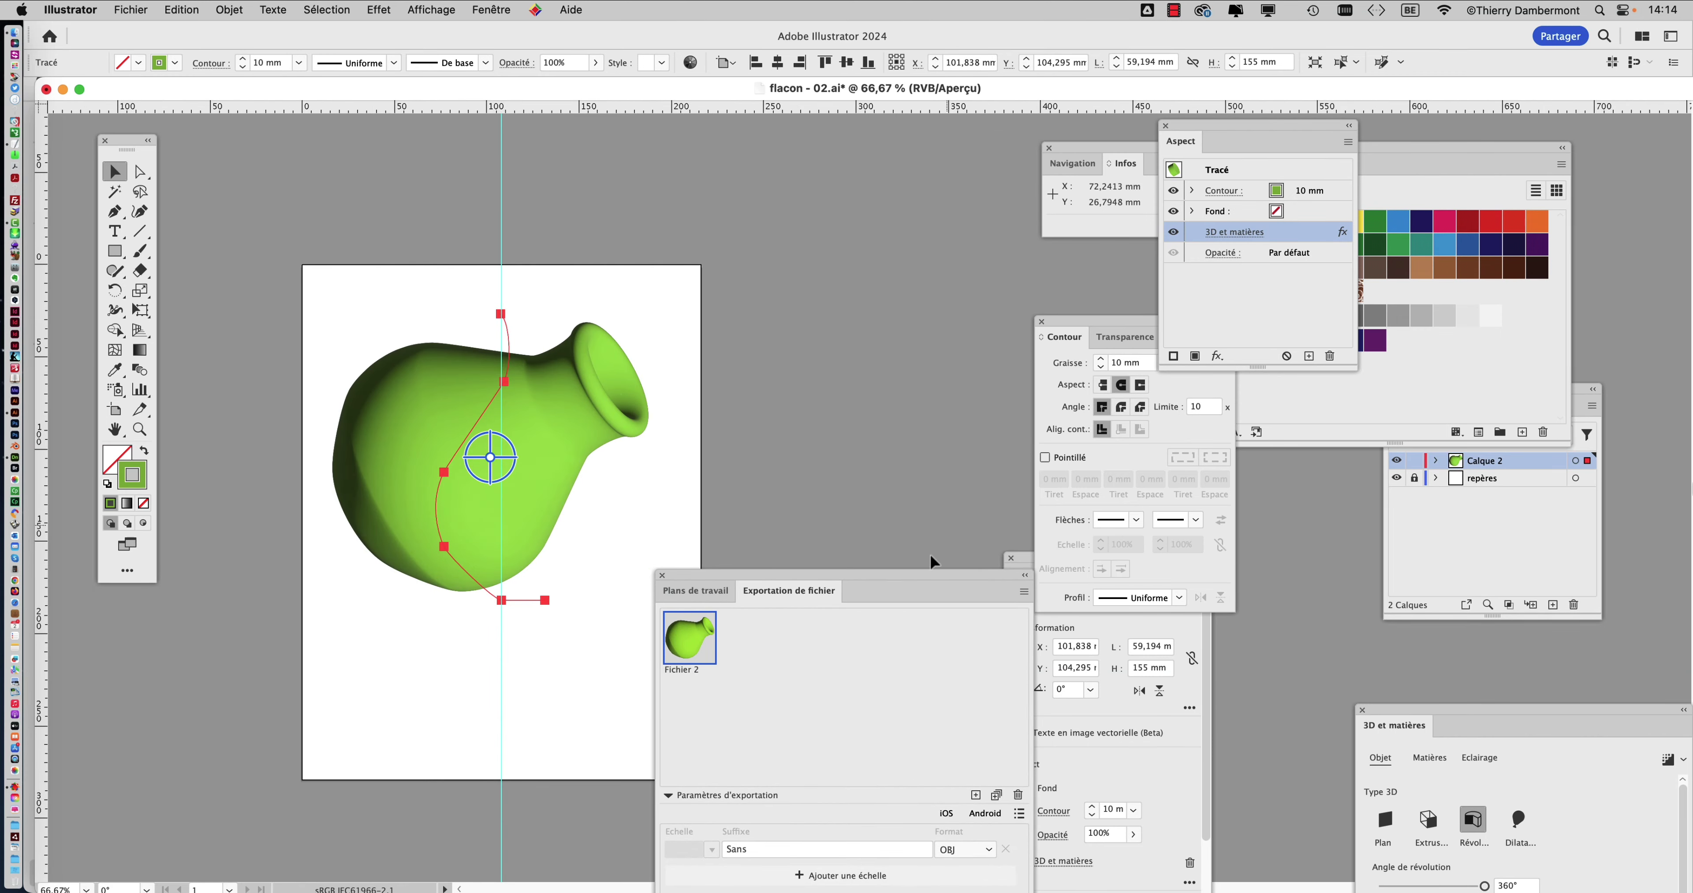
left_click_drag(930, 587, 449, 681)
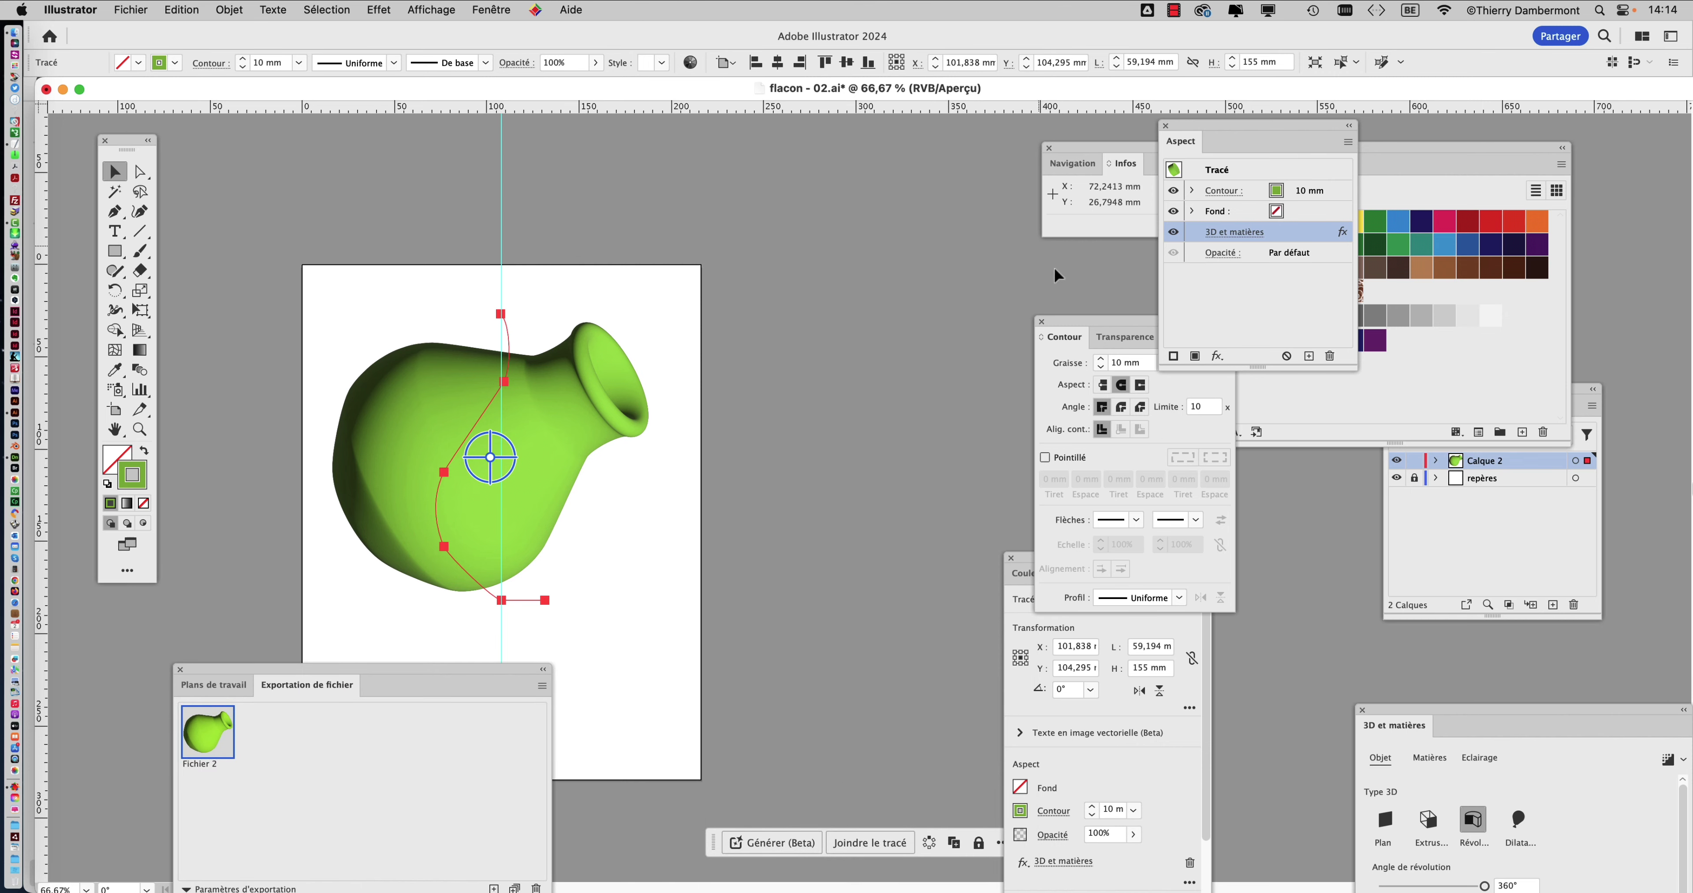
left_click_drag(1031, 563, 812, 270)
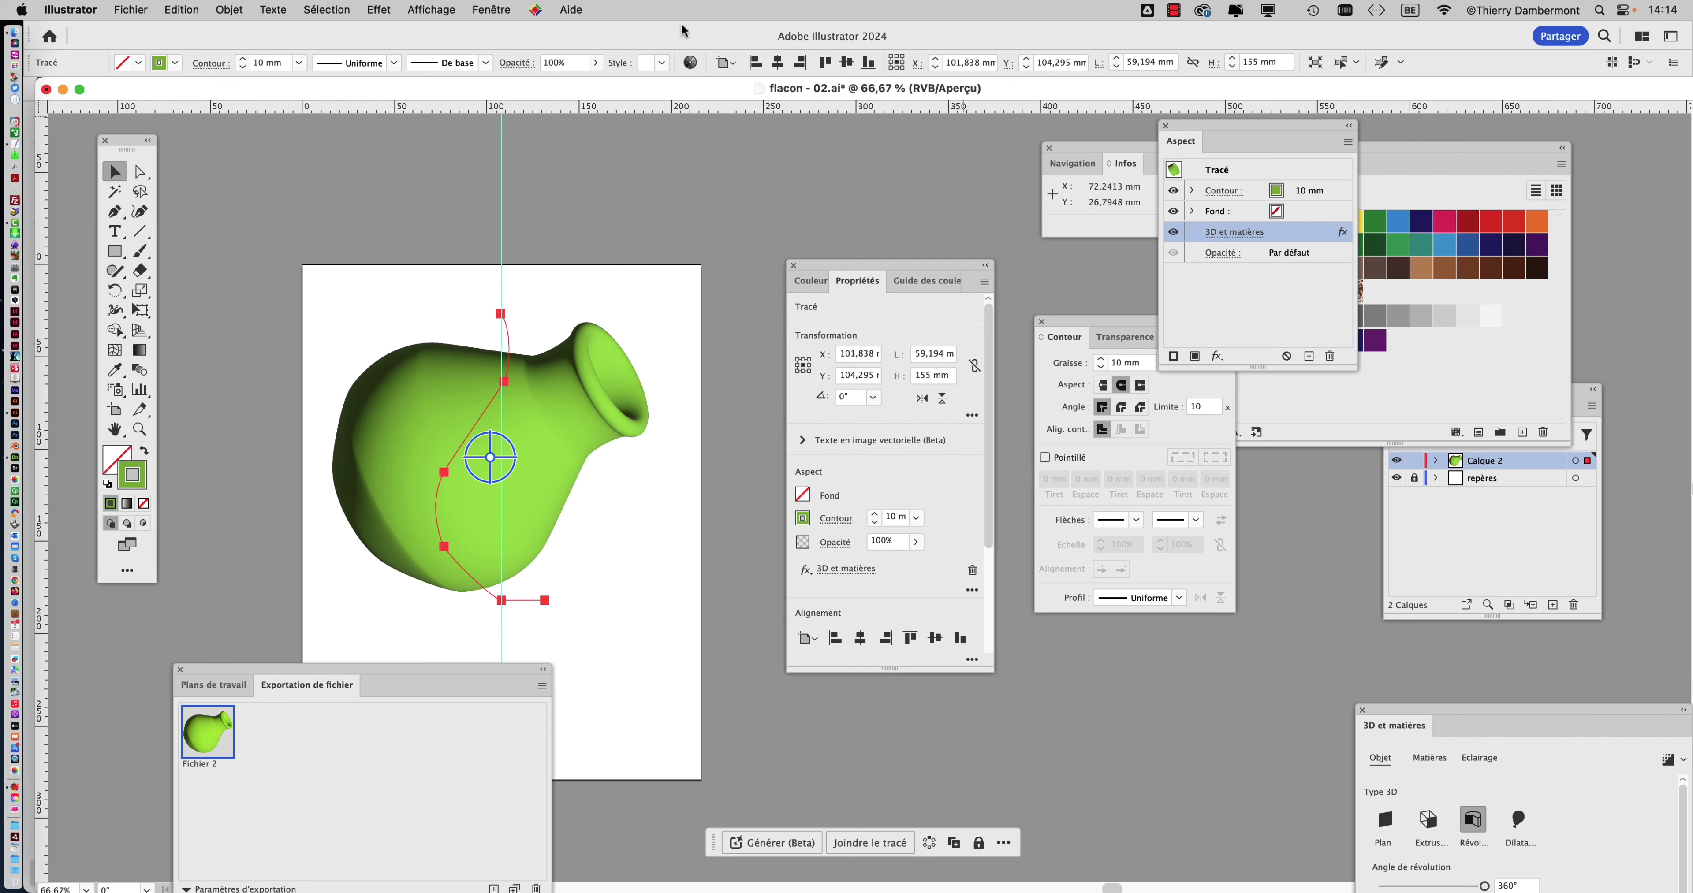
left_click(503, 10)
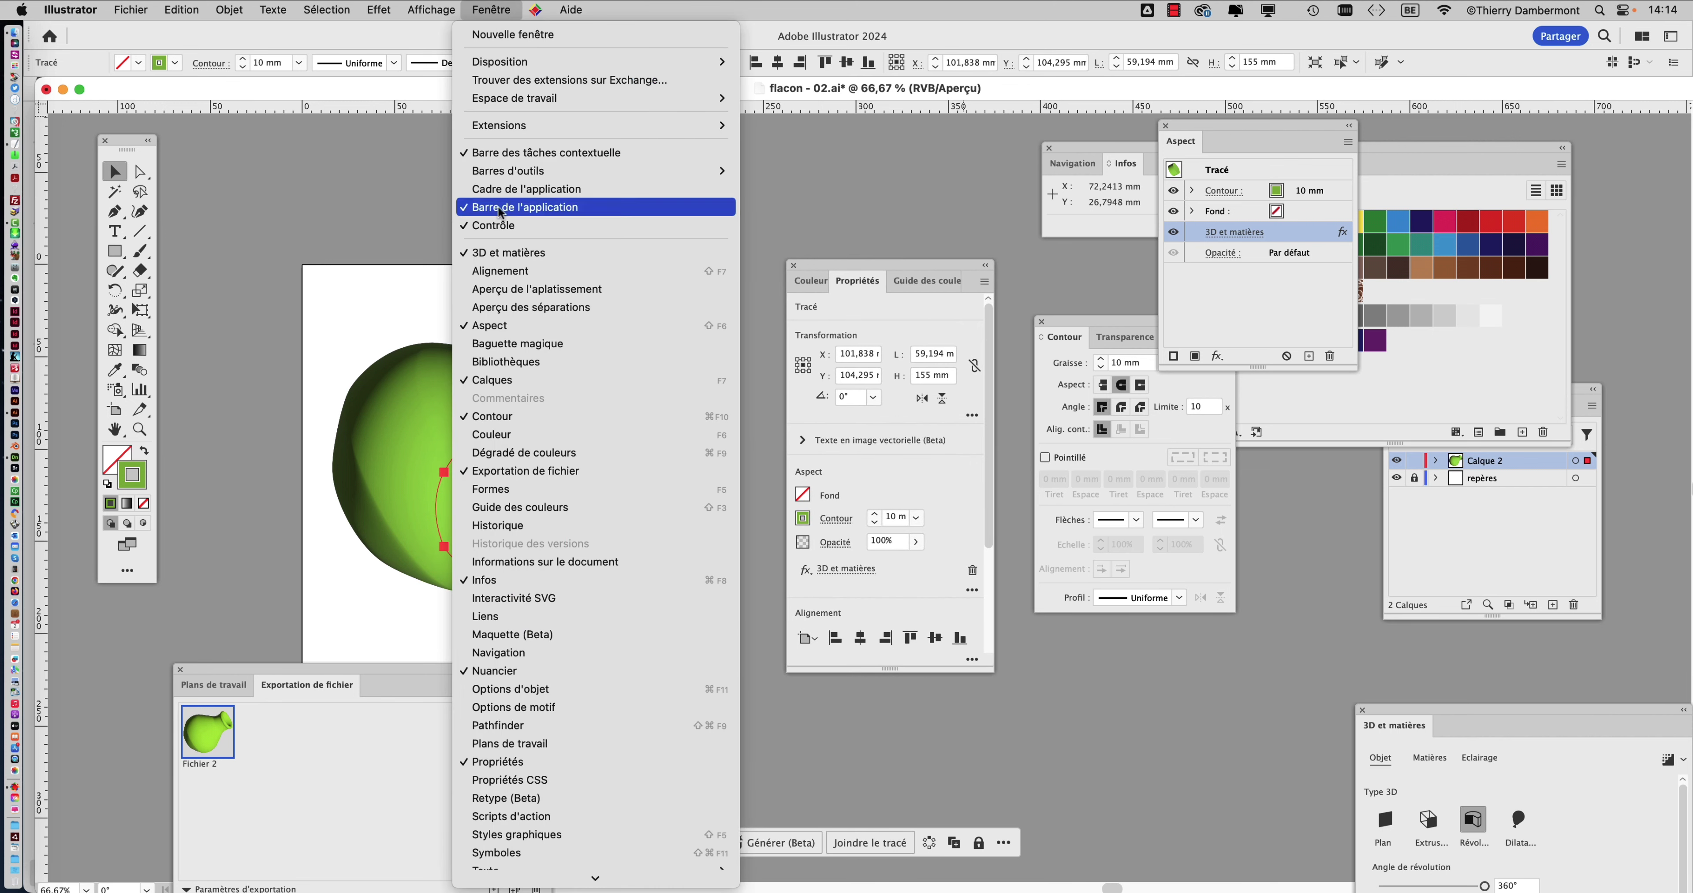
left_click(521, 255)
left_click(508, 9)
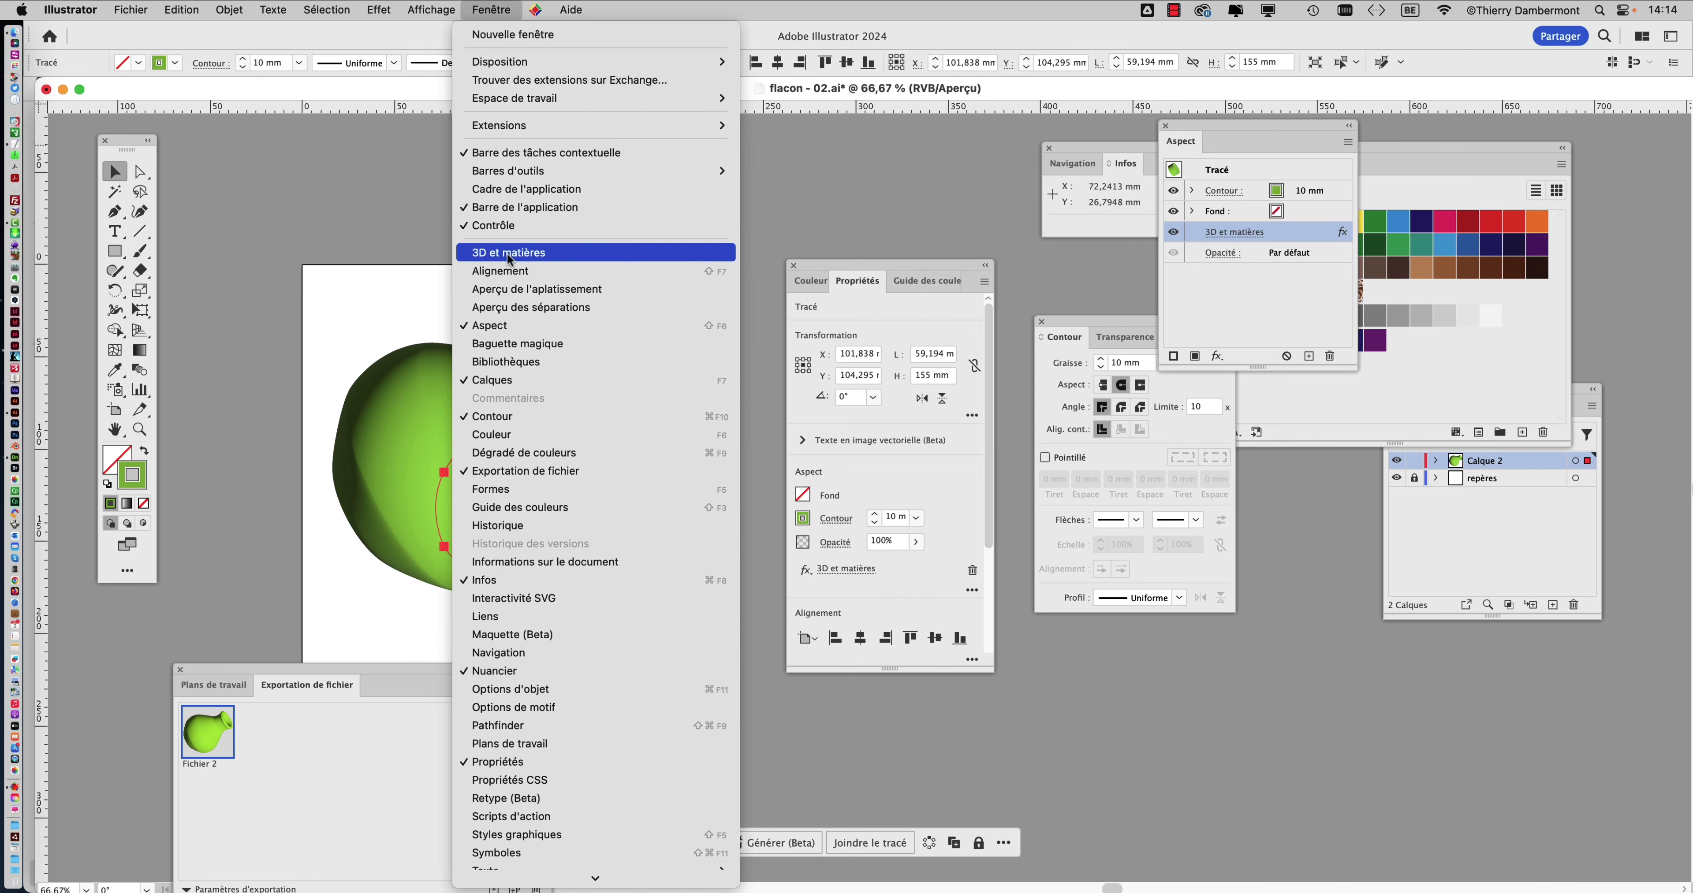
left_click(522, 256)
left_click_drag(1440, 721, 739, 87)
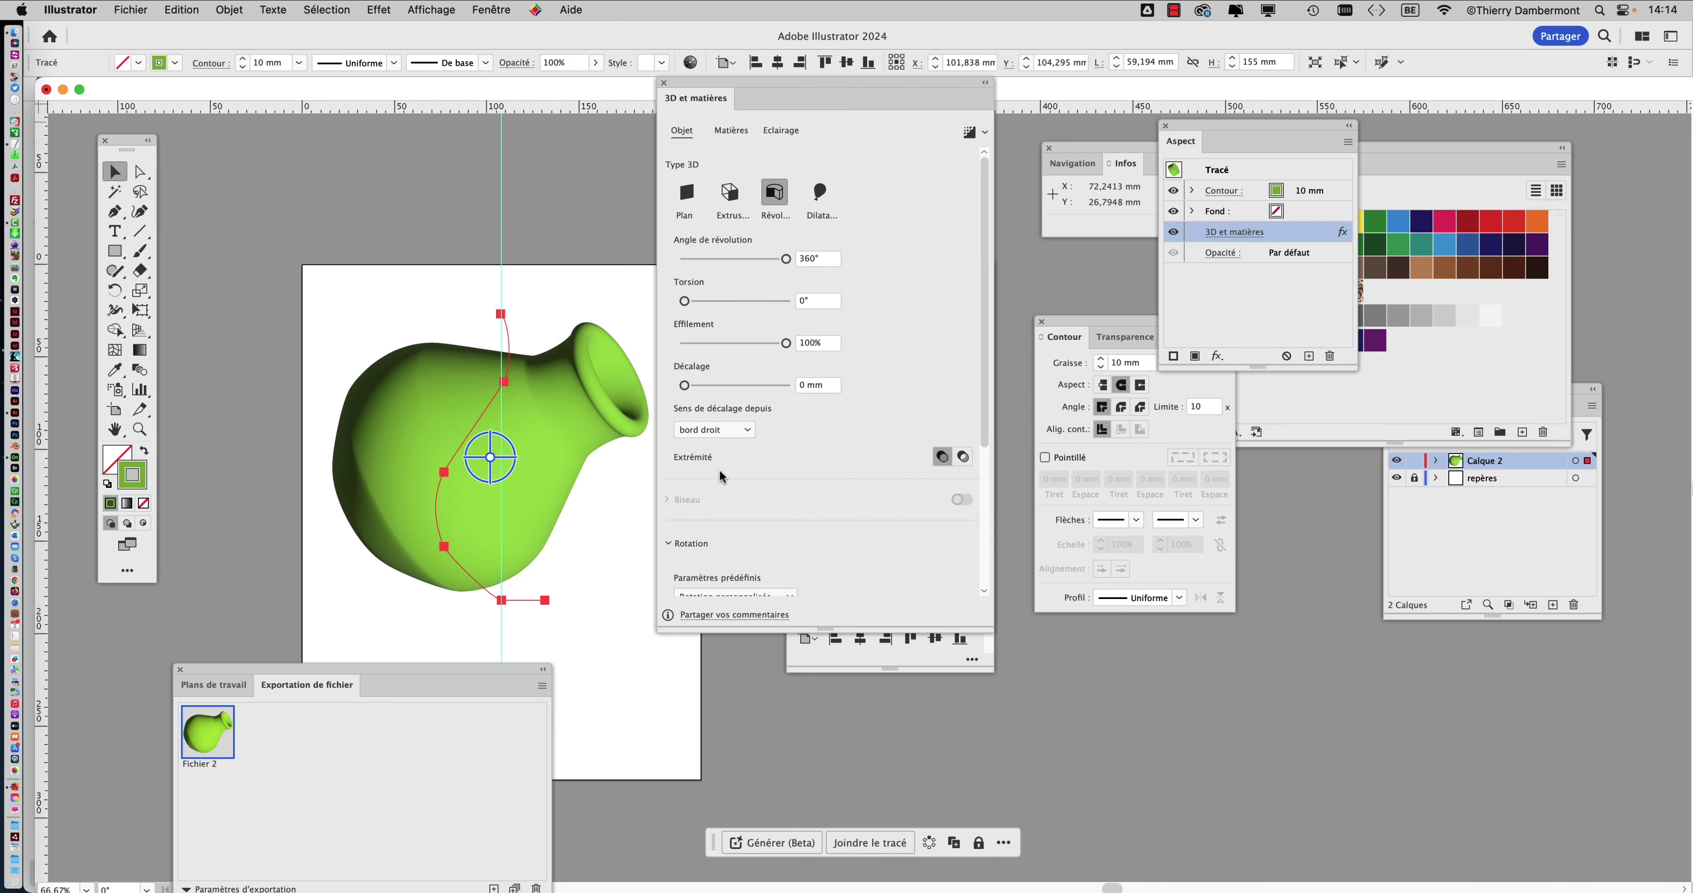
Apply the Avant rotation preset so the vase sits at 0° on X, Y and Z
left_click_drag(993, 632, 1129, 797)
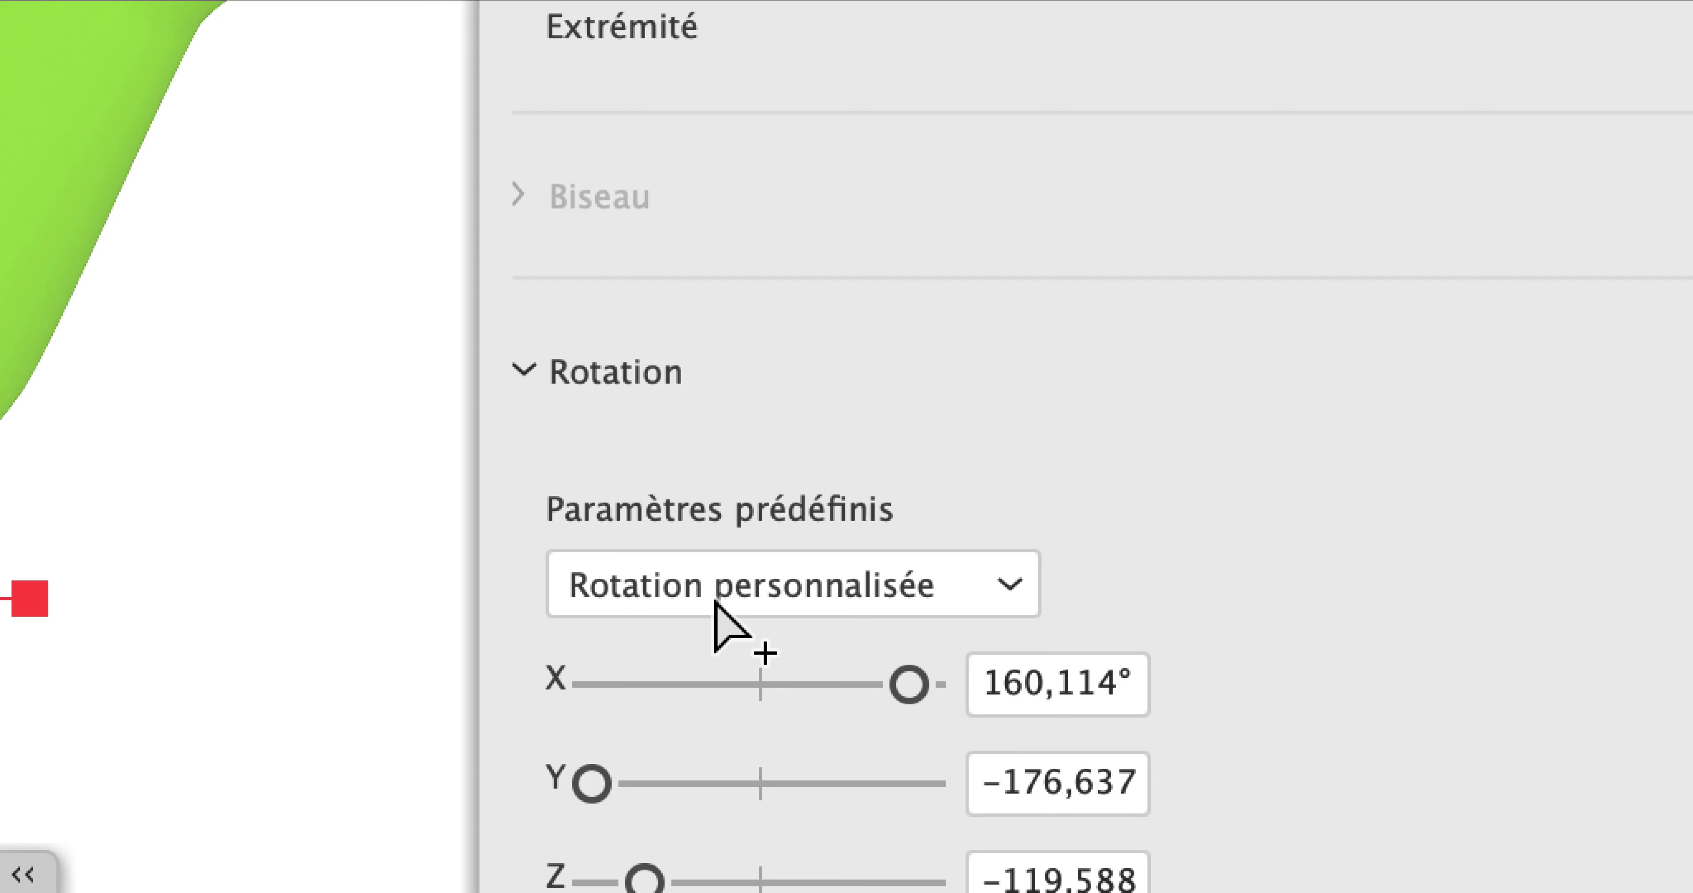
left_click(718, 599)
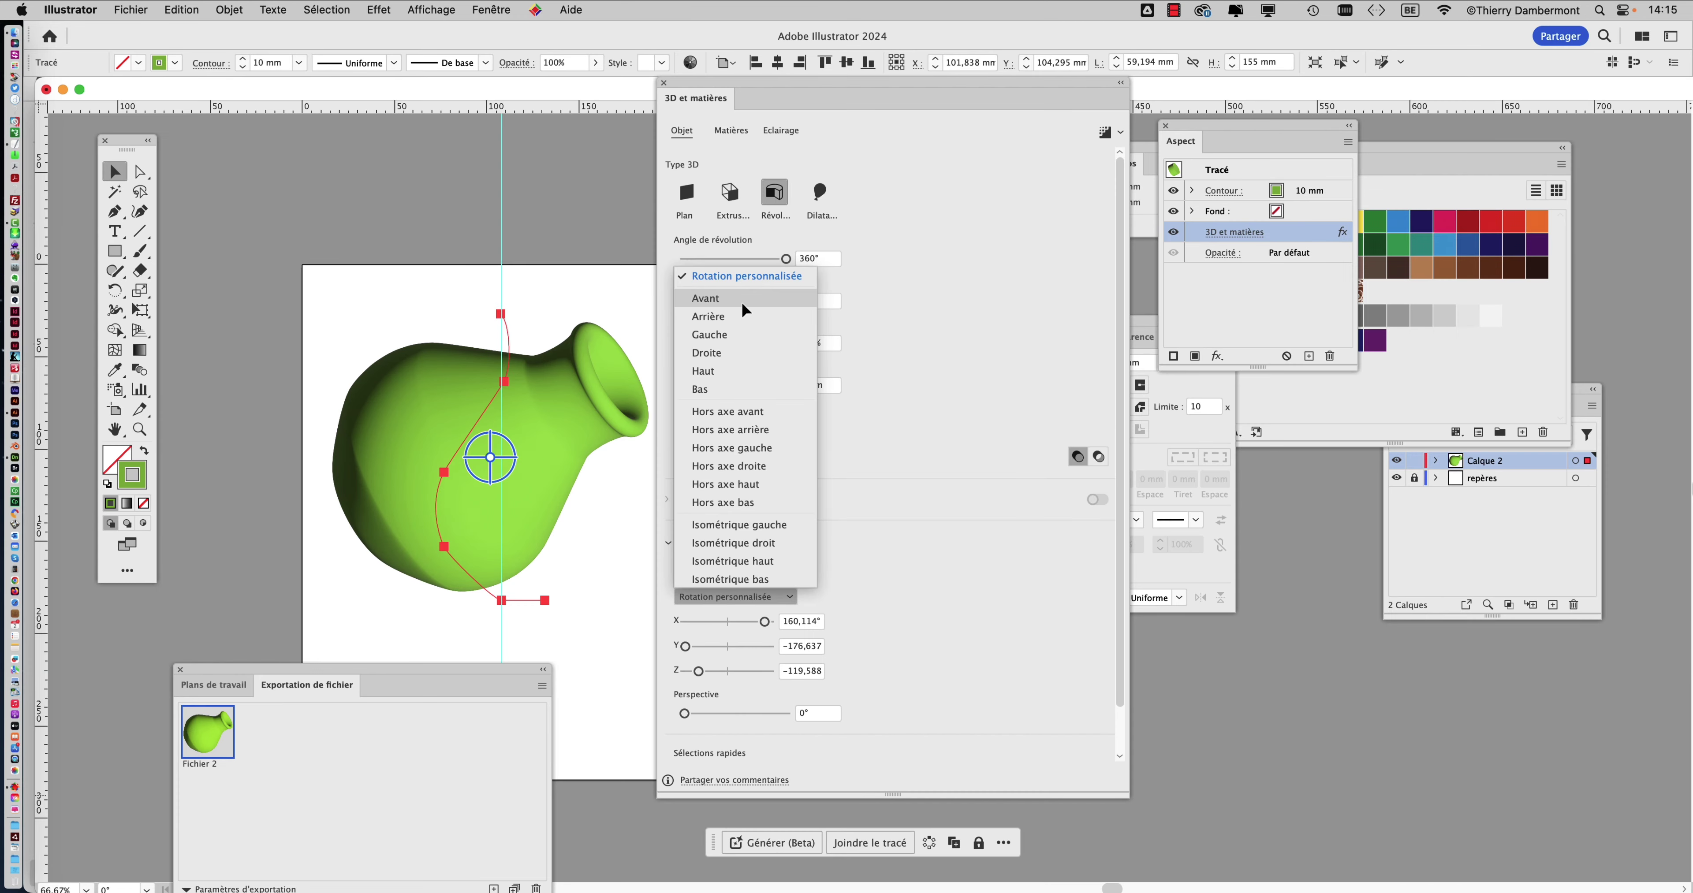
left_click(742, 308)
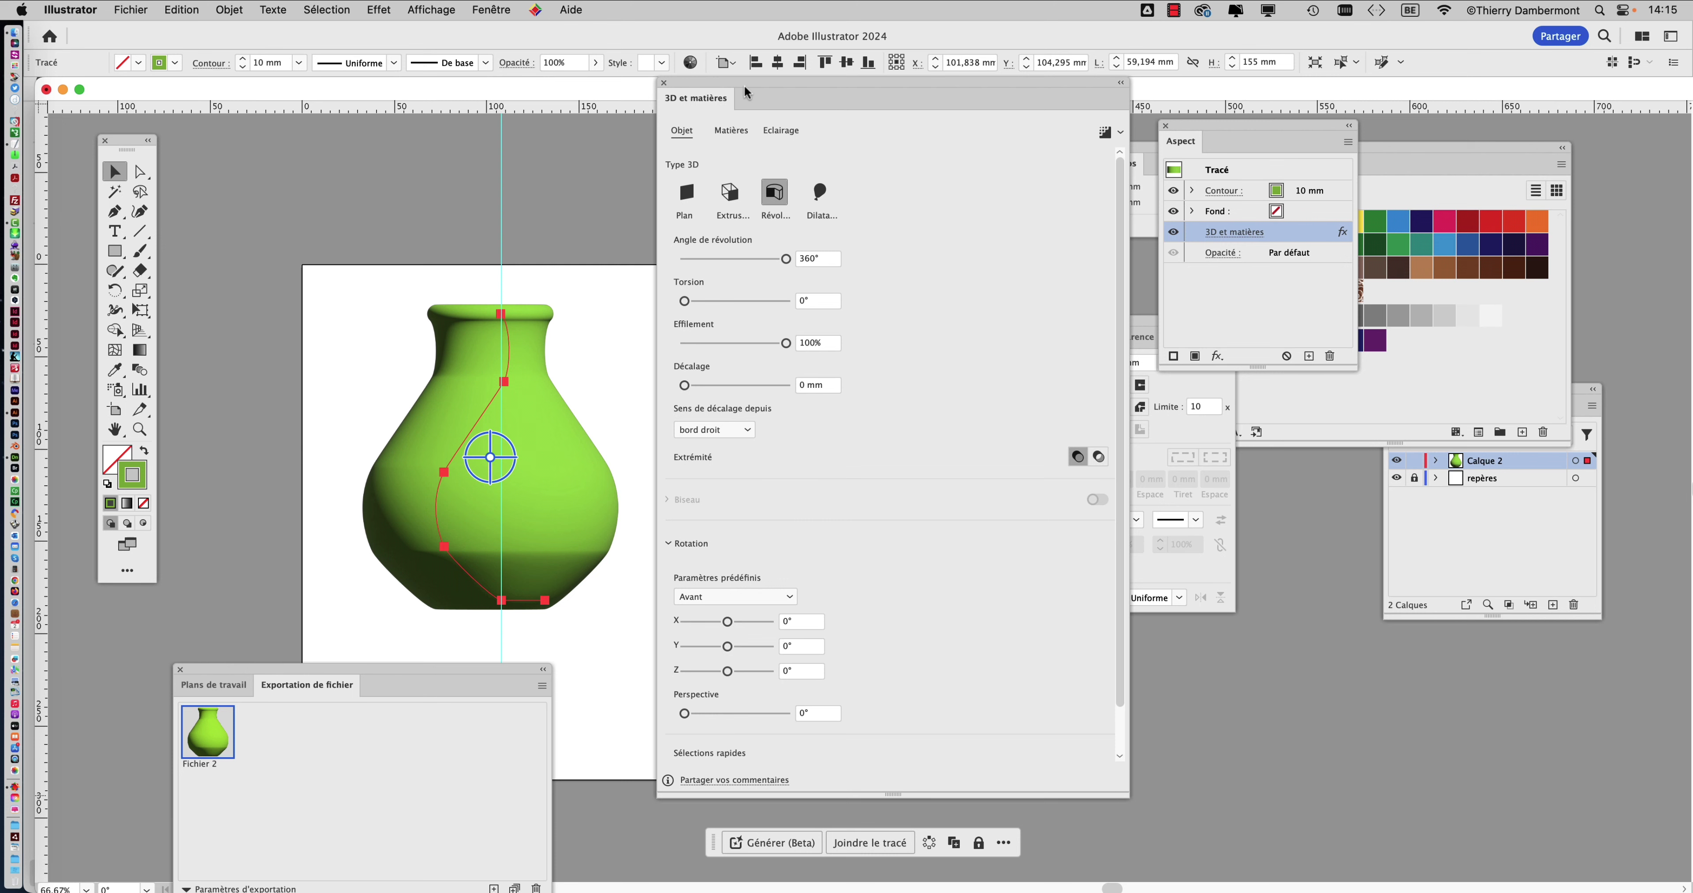
left_click_drag(743, 85, 882, 81)
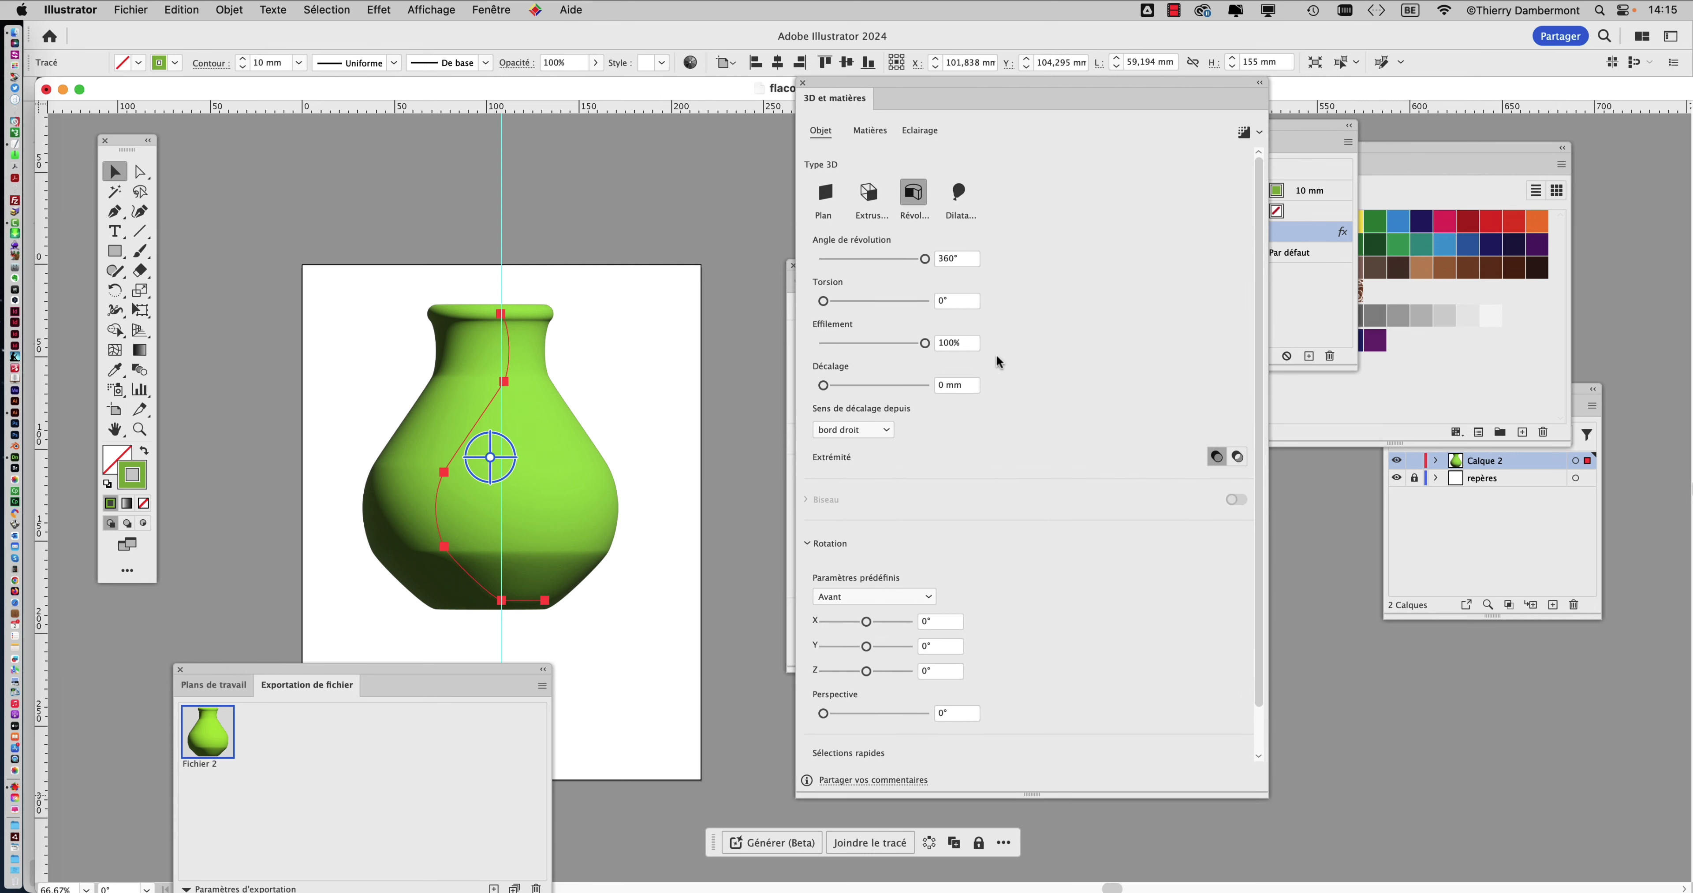
left_click_drag(483, 676, 268, 713)
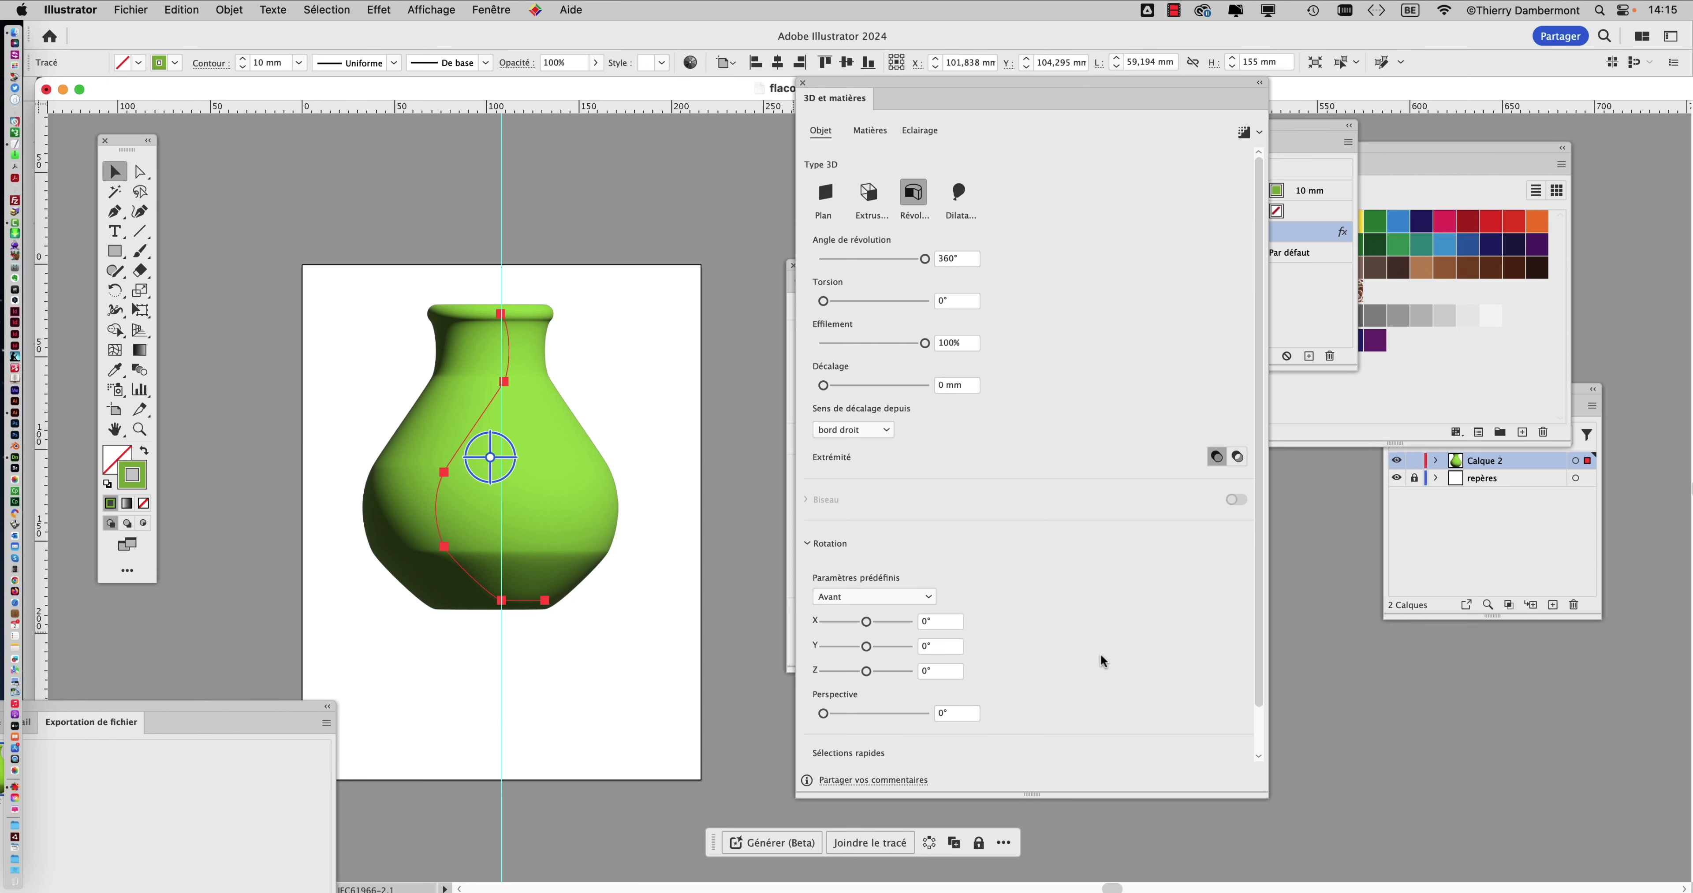
scroll(1100, 656, "down", 2)
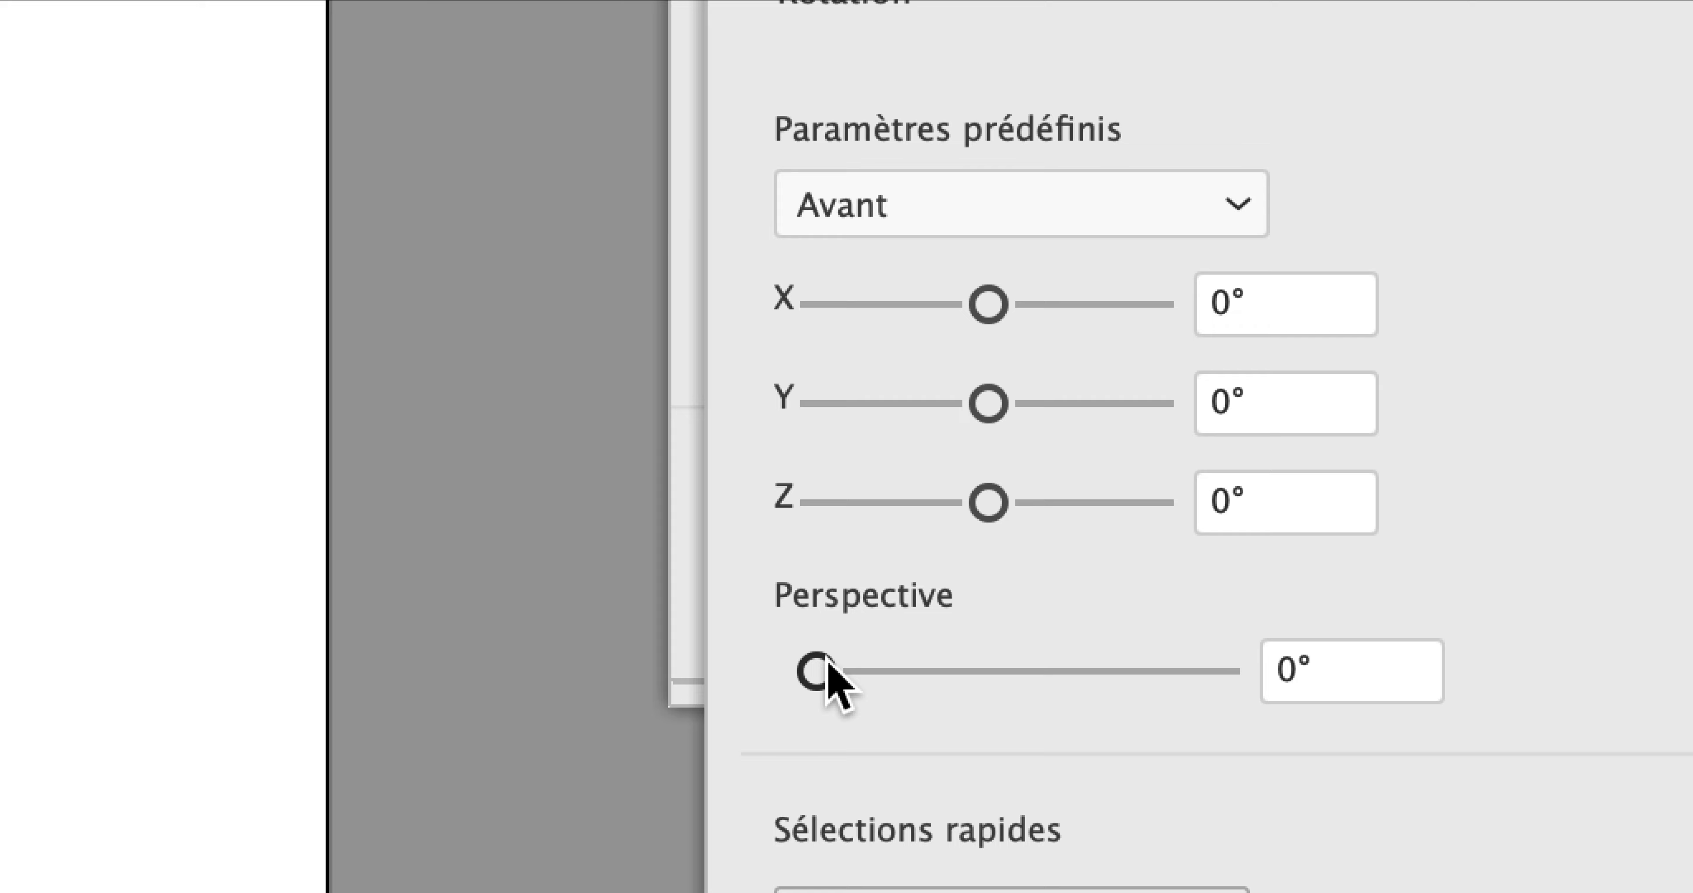
left_click_drag(820, 674, 827, 668)
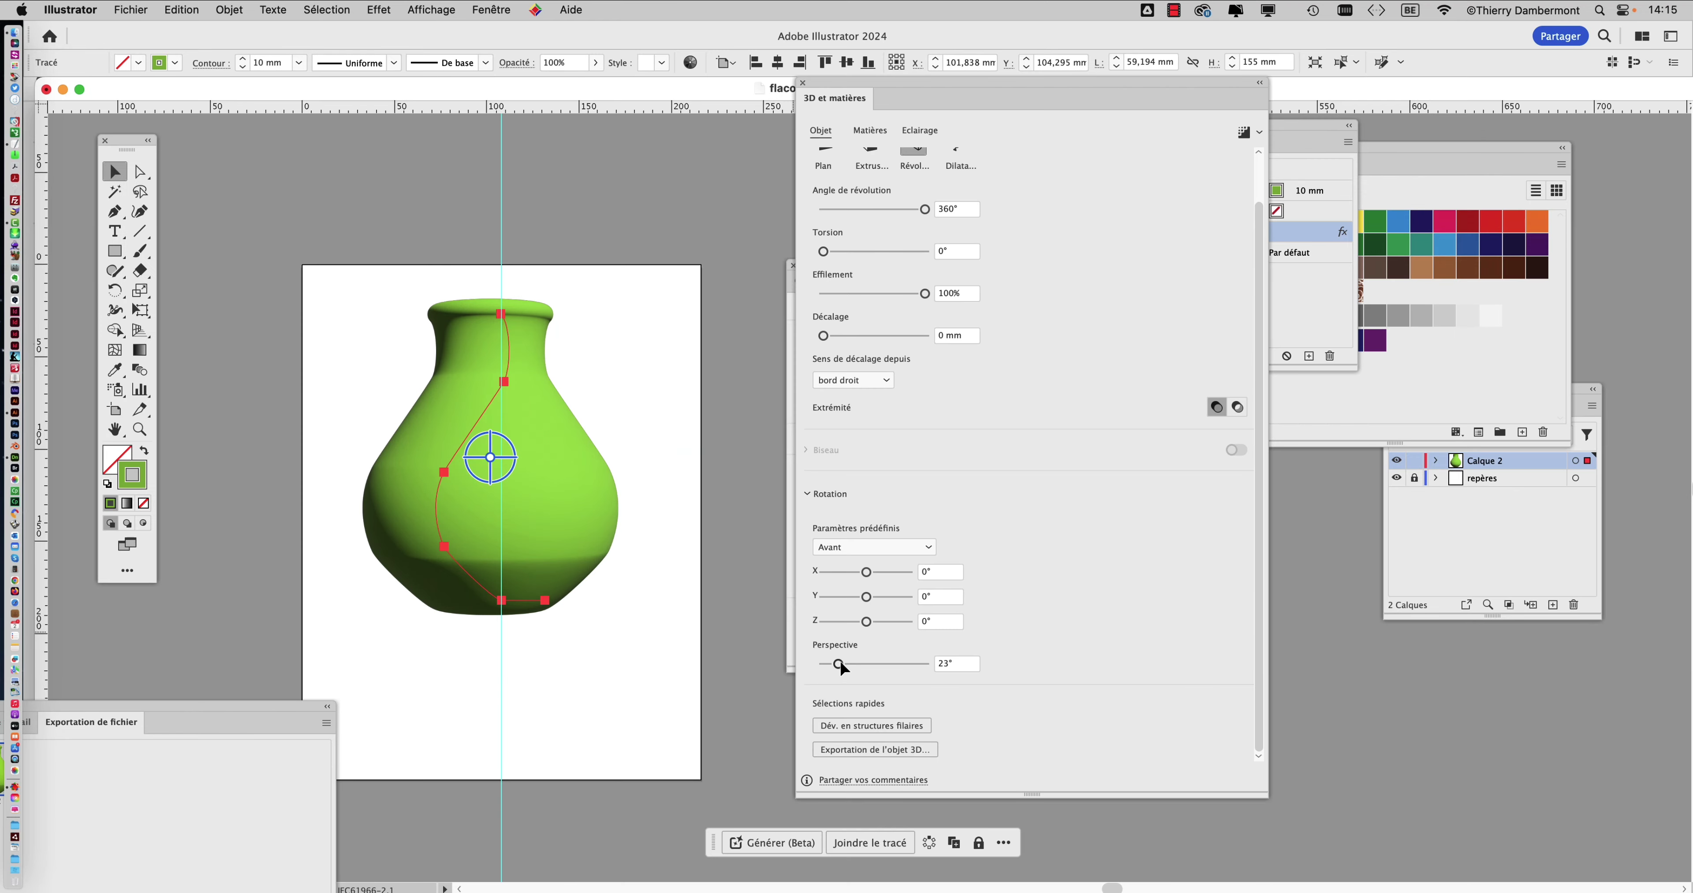
mouse_move(842, 662)
left_mouse_down()
mouse_move(893, 657)
mouse_move(793, 656)
mouse_move(928, 652)
mouse_move(788, 653)
left_mouse_up()
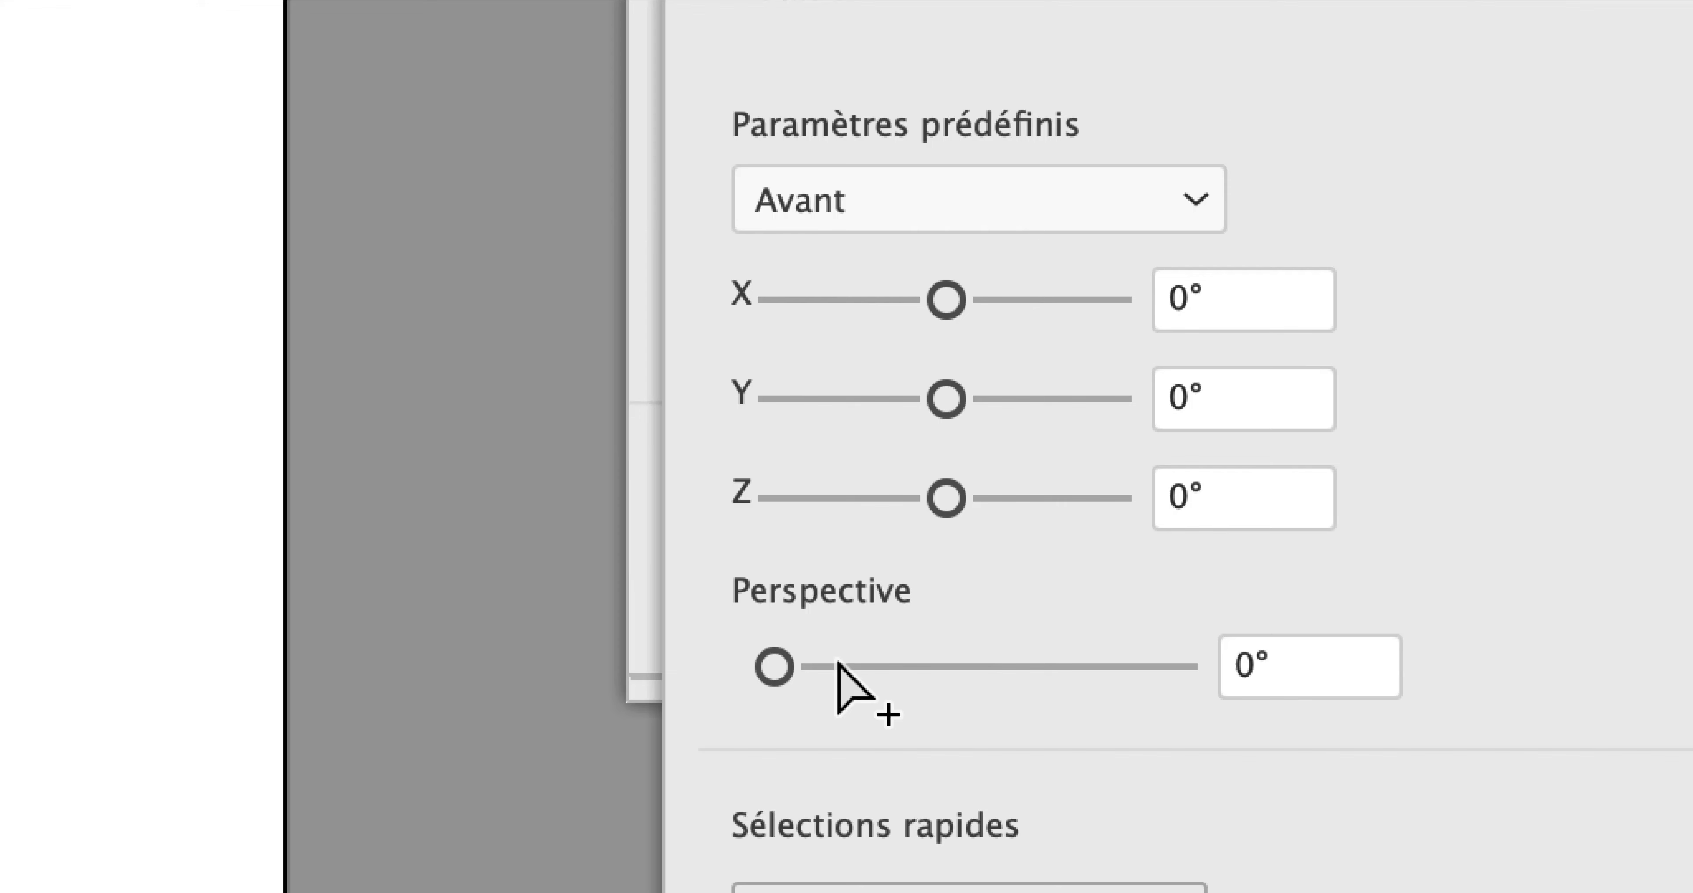
left_click_drag(838, 666, 861, 665)
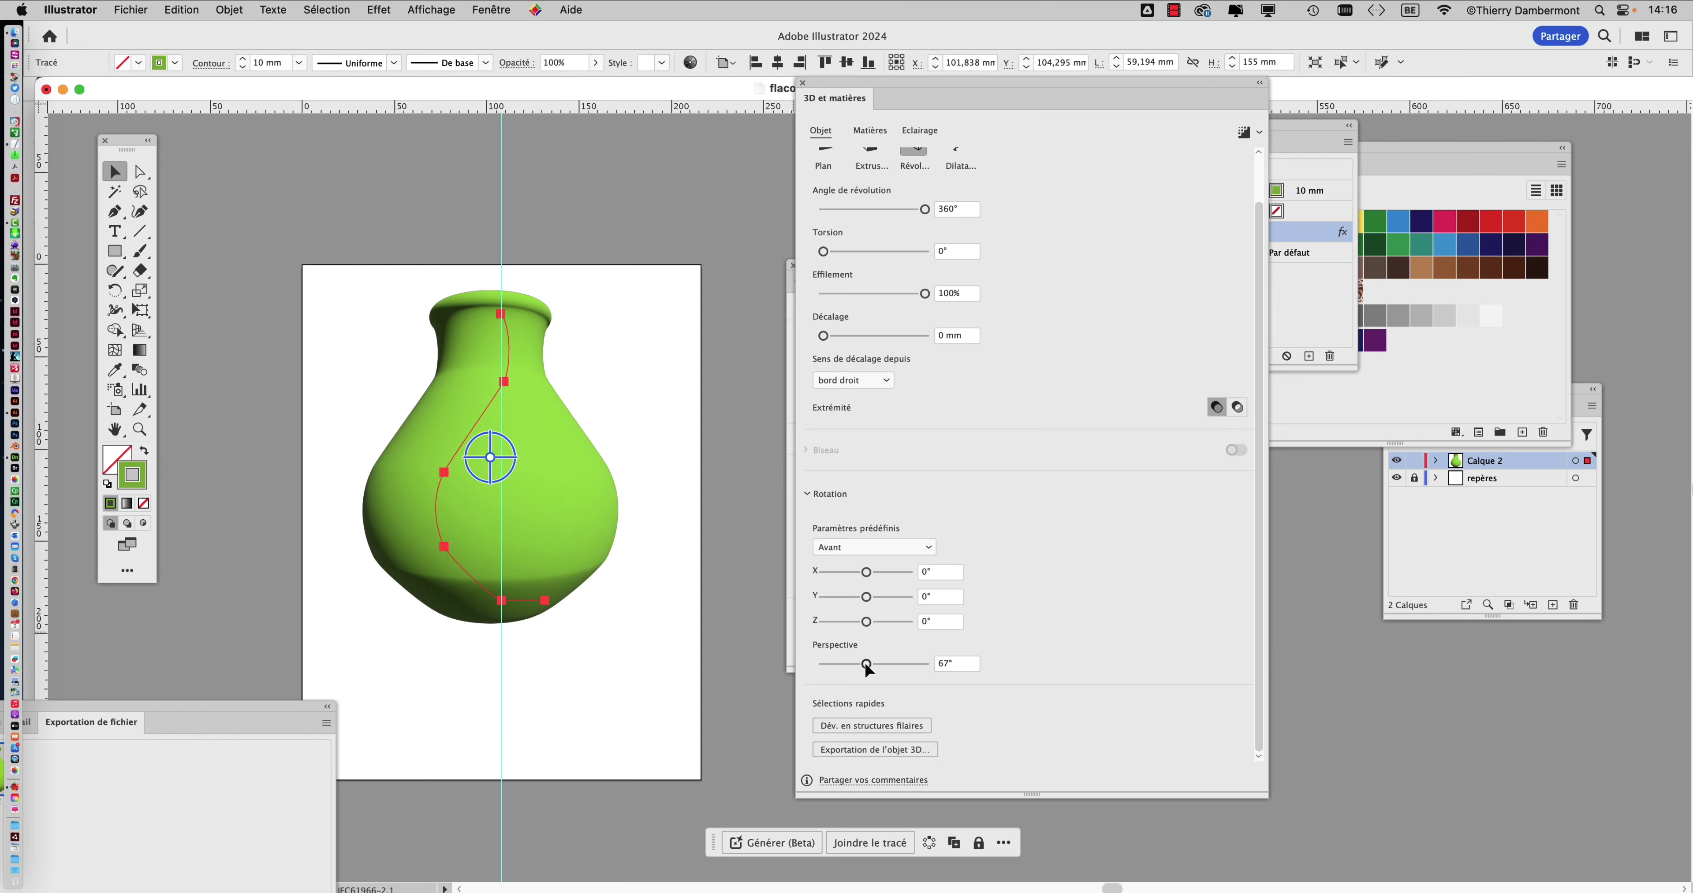
mouse_move(863, 661)
left_mouse_down()
mouse_move(887, 663)
mouse_move(787, 659)
left_mouse_up()
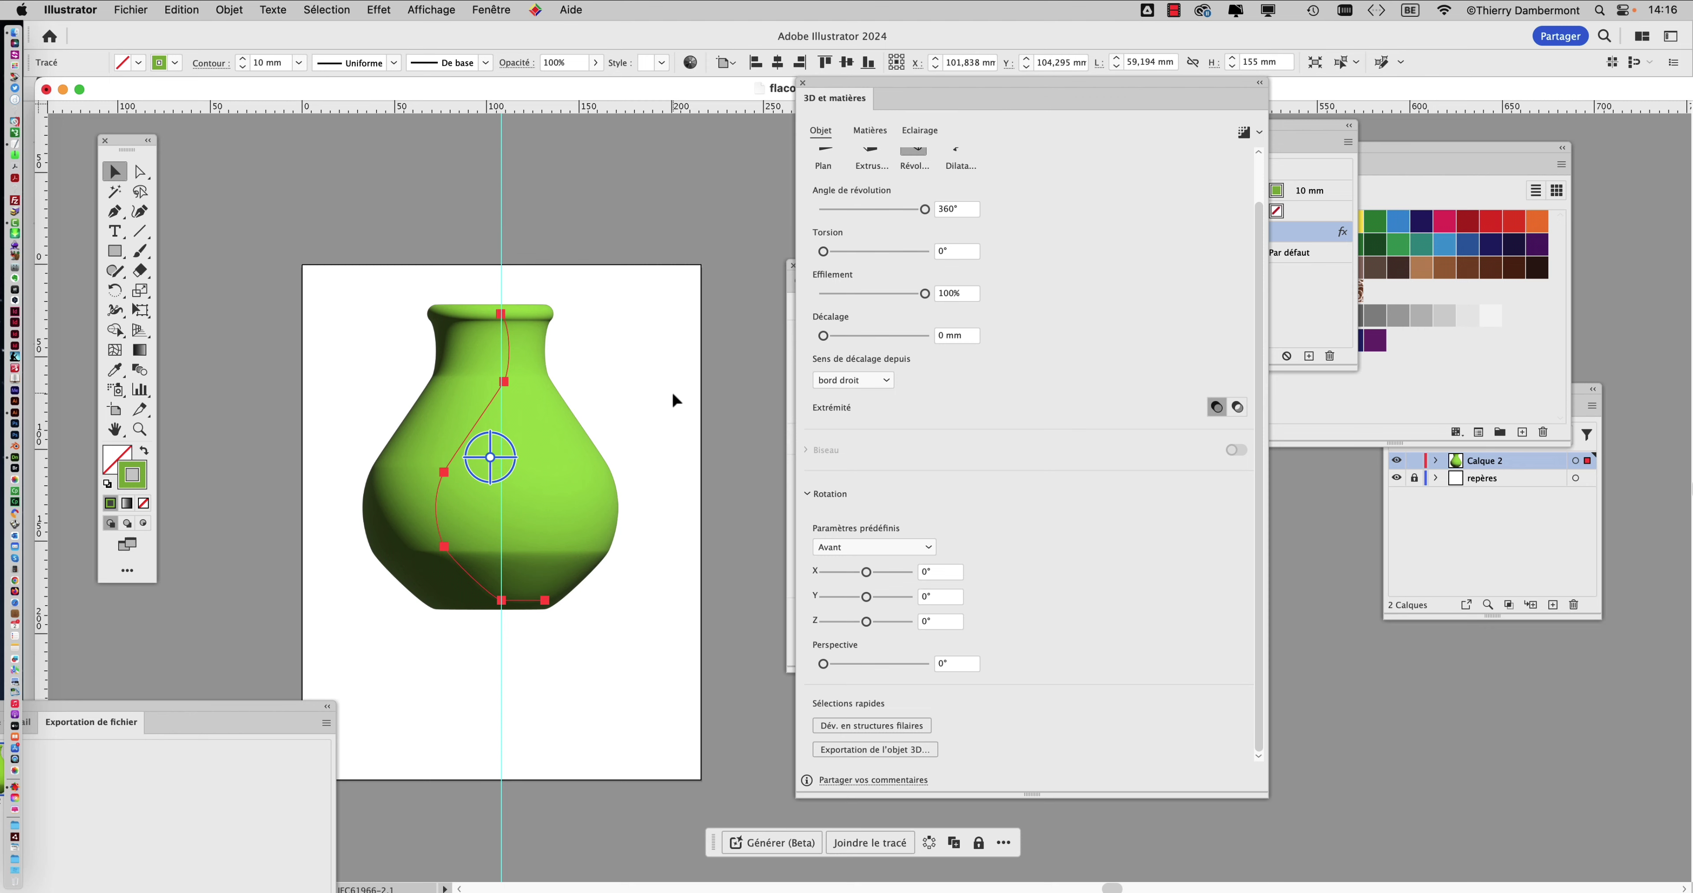
In Dimension, reframe the vases and select Caméra to show its 45° field of view
key("super+Tab")
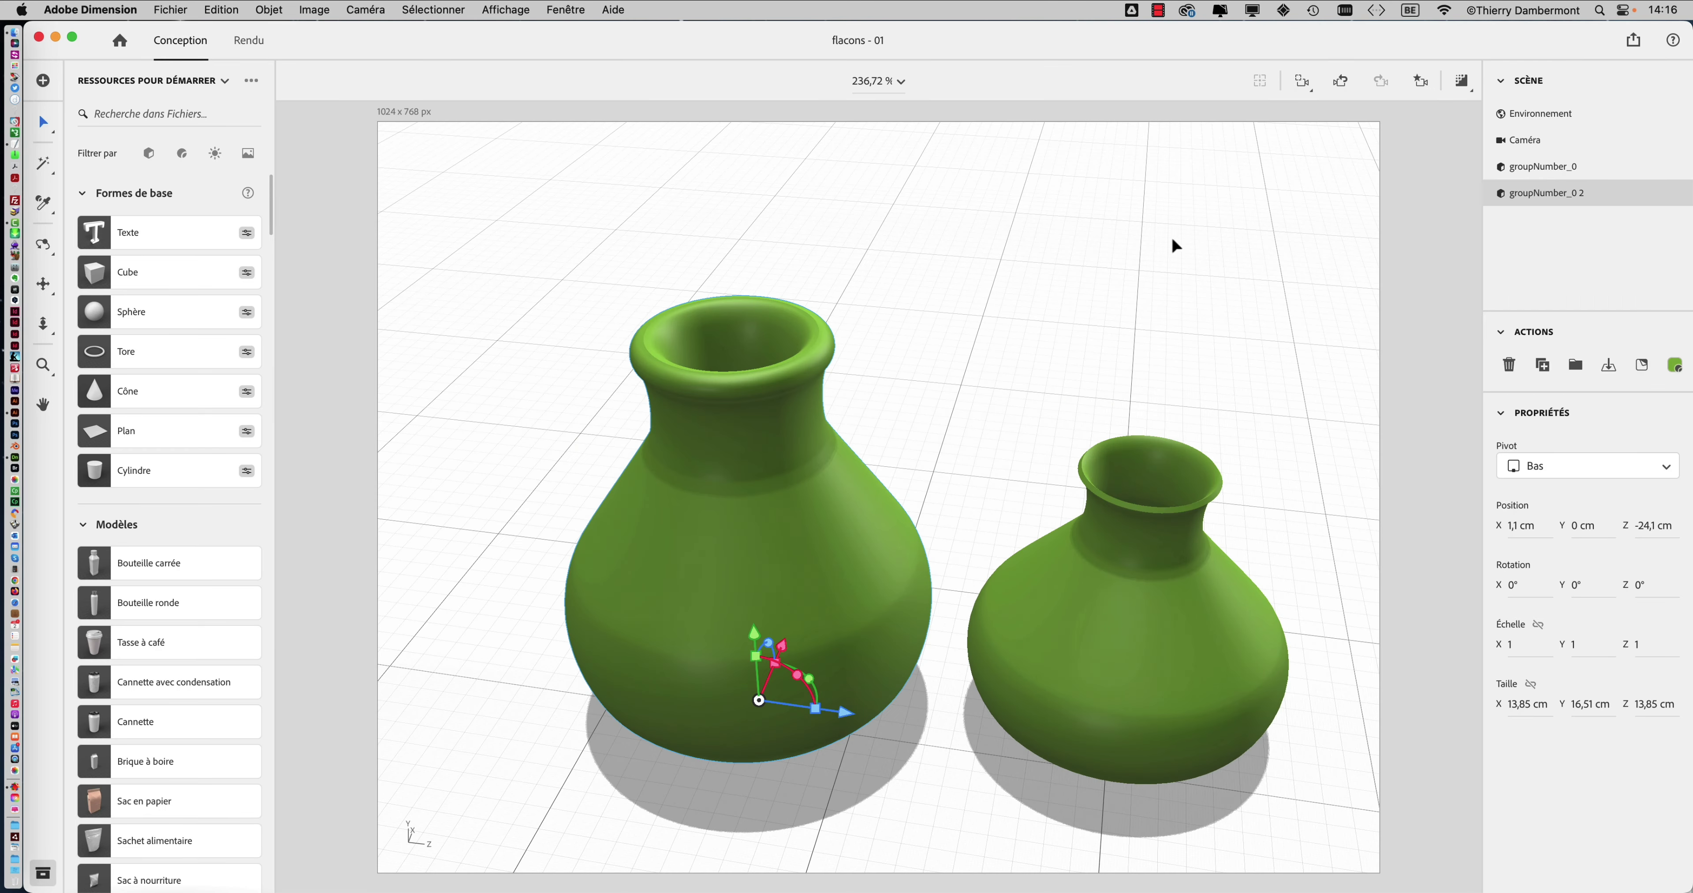
mouse_move(953, 391)
middle_mouse_down()
mouse_move(869, 363)
mouse_move(877, 316)
middle_mouse_up()
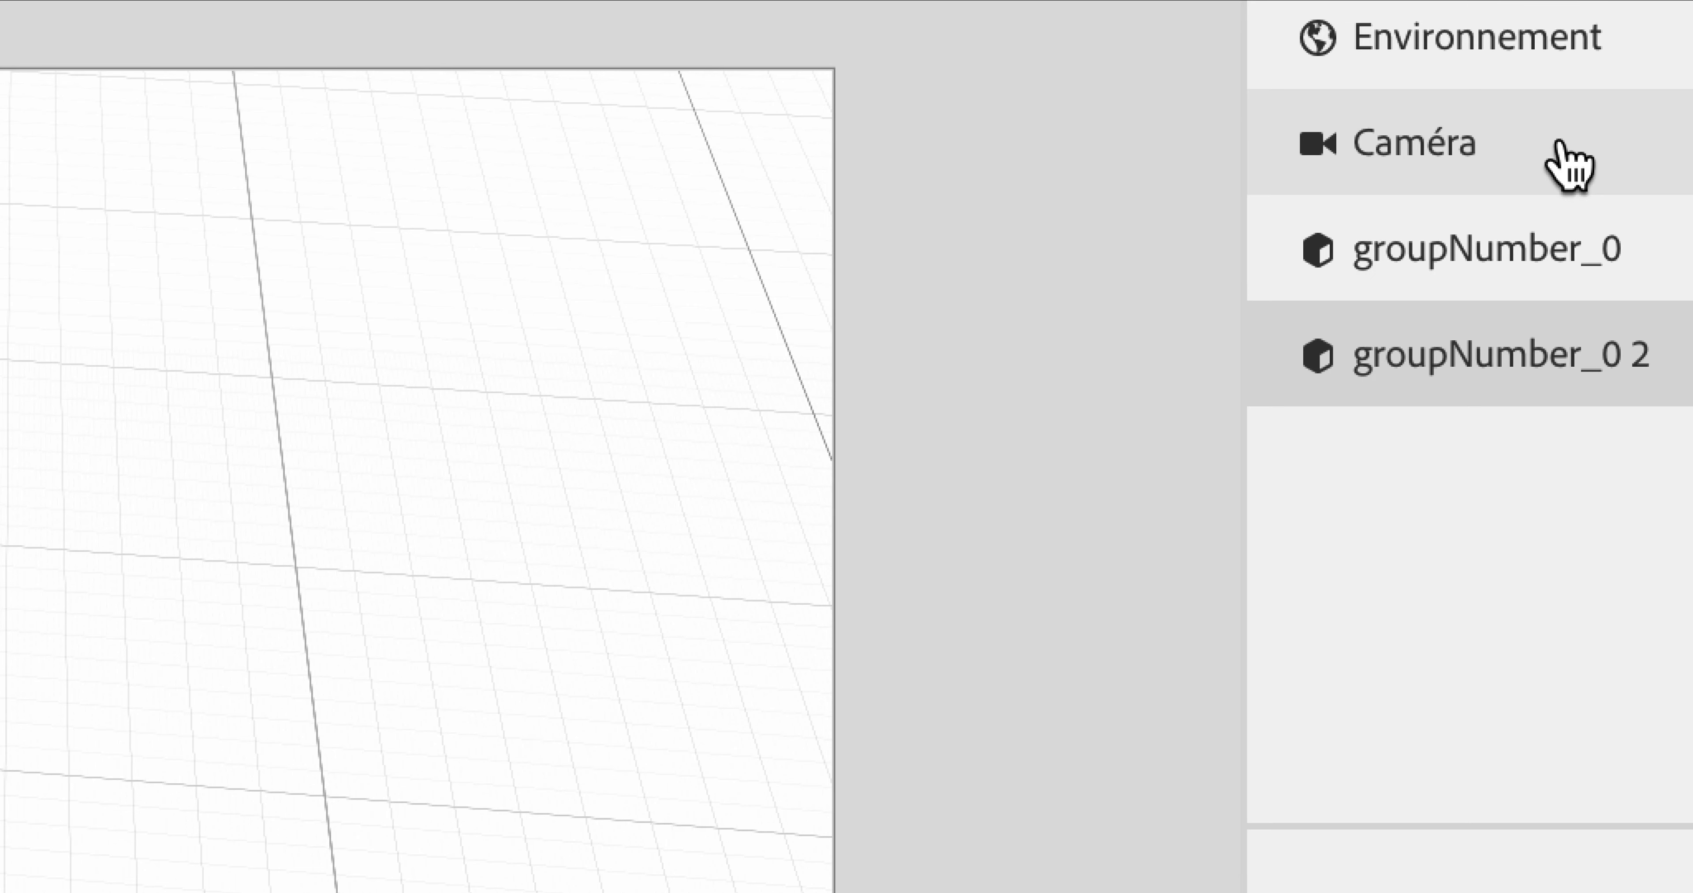
left_click(1571, 164)
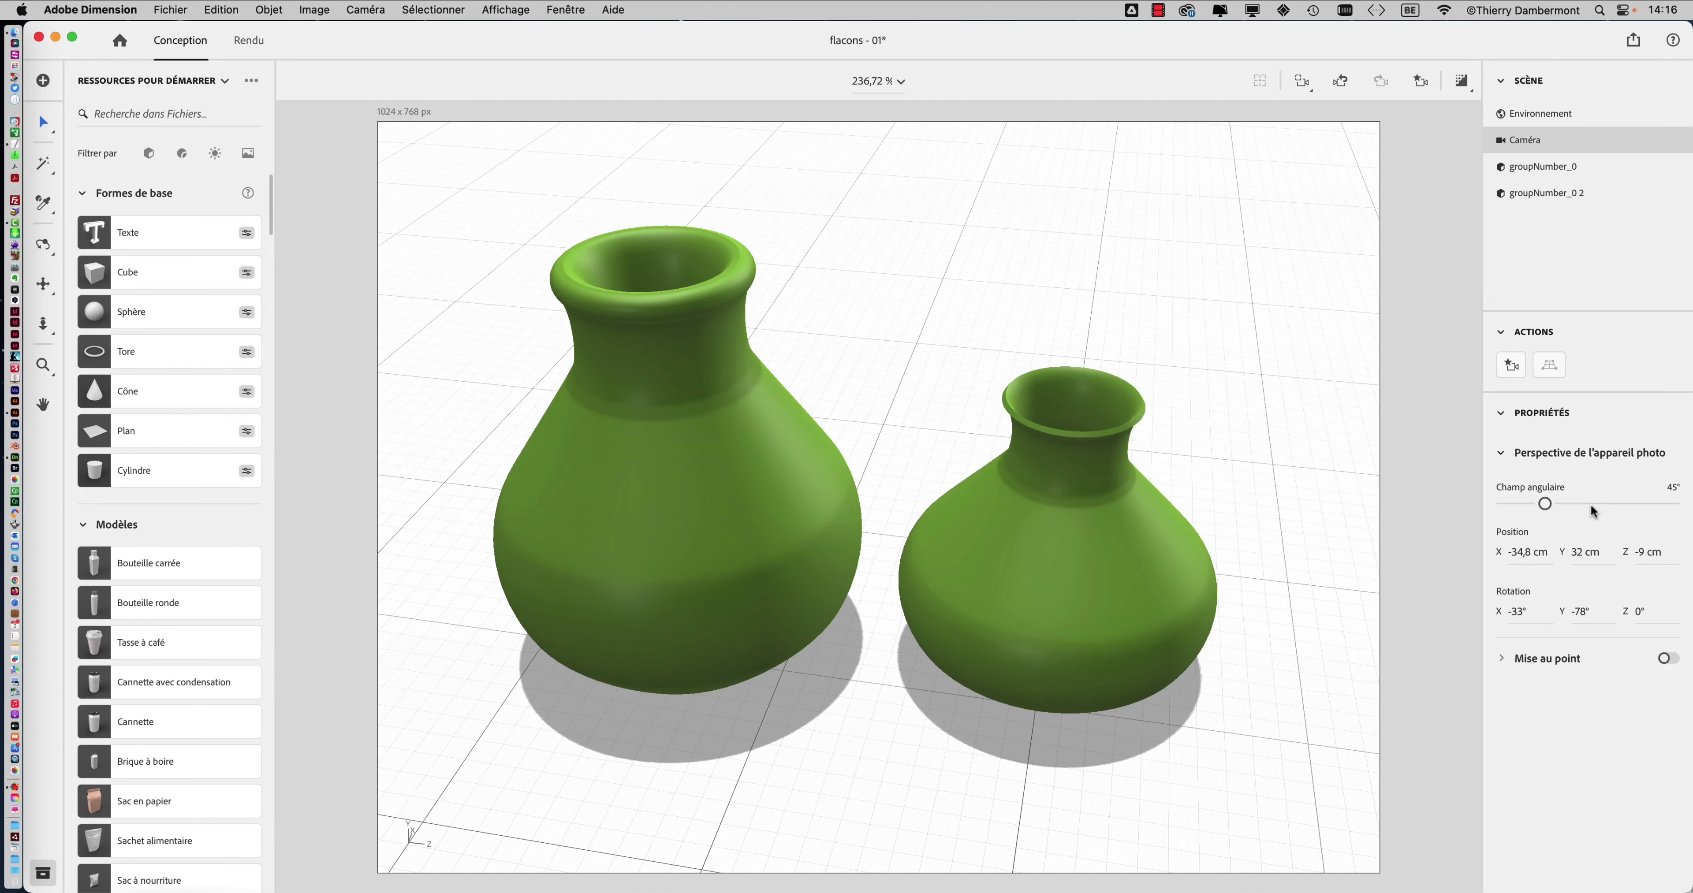
Try camera field-of-view values from 52° down to 6° while orbiting toward eye level
left_click_drag(1540, 504, 1520, 504)
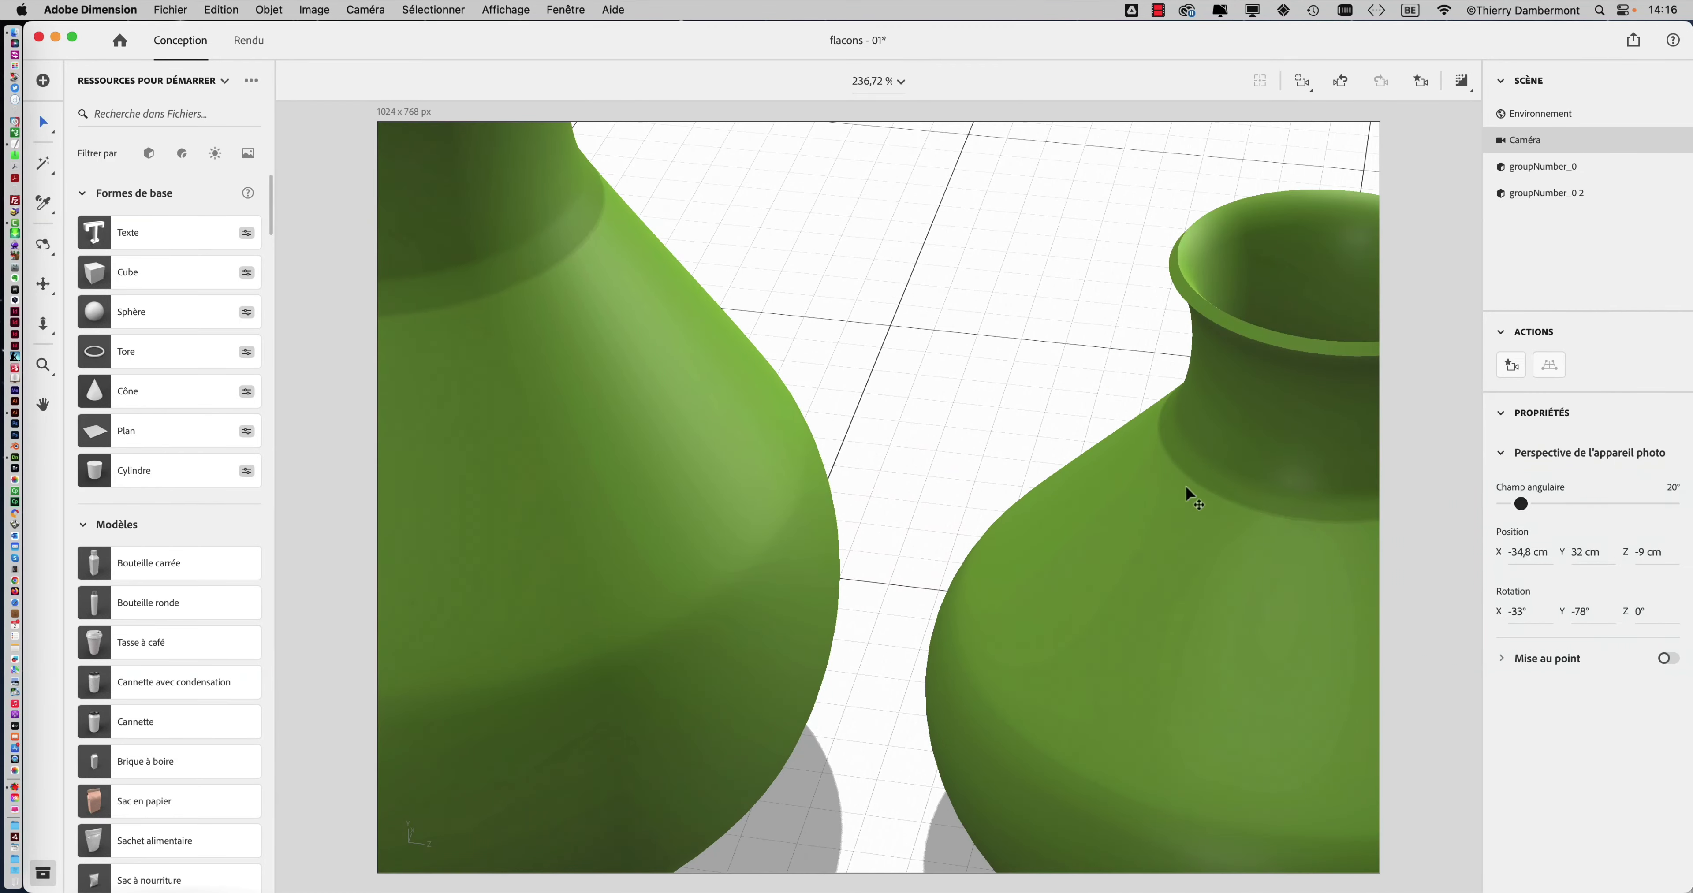
scroll(932, 457, "down", 5)
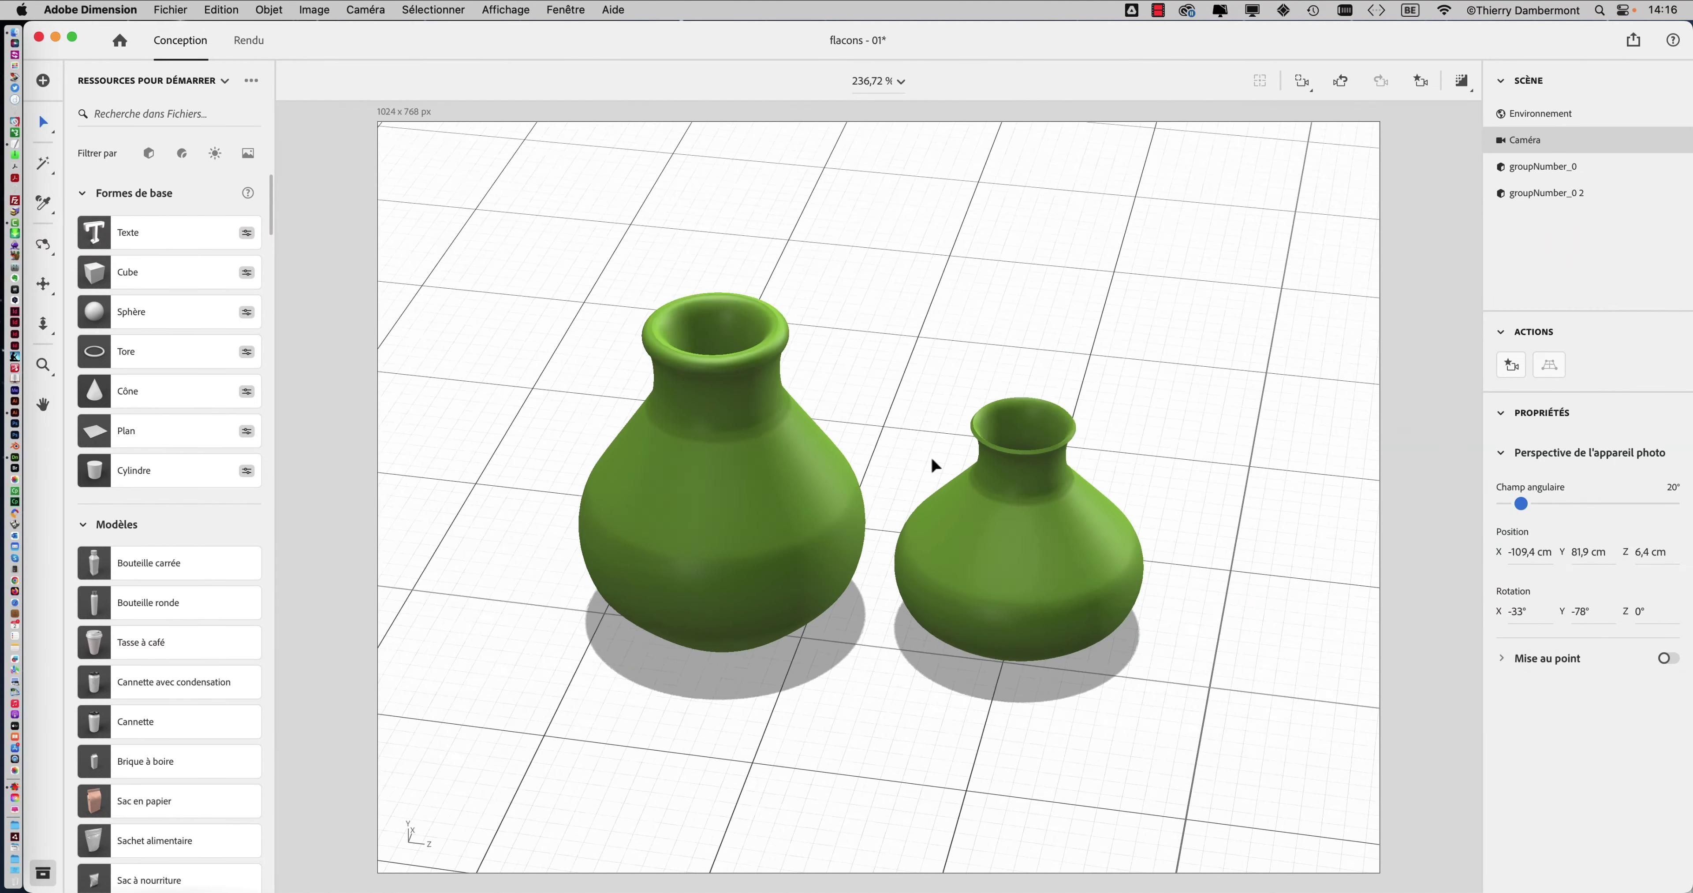
scroll(930, 455, "down", 5)
left_click_drag(1523, 505, 1510, 505)
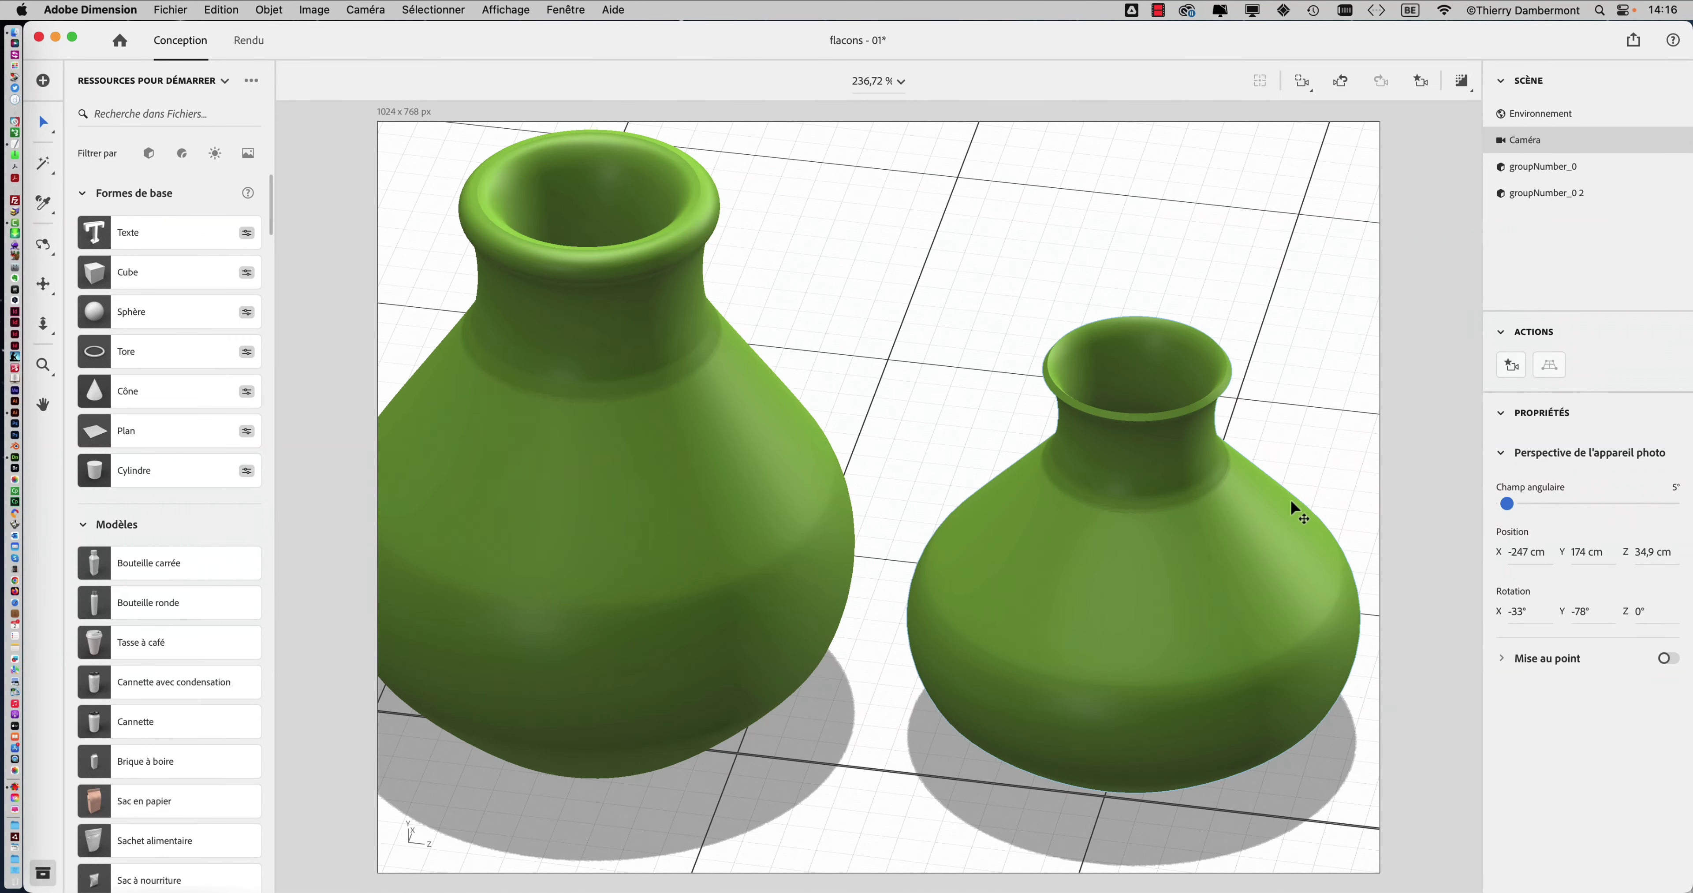
scroll(1128, 479, "down", 2)
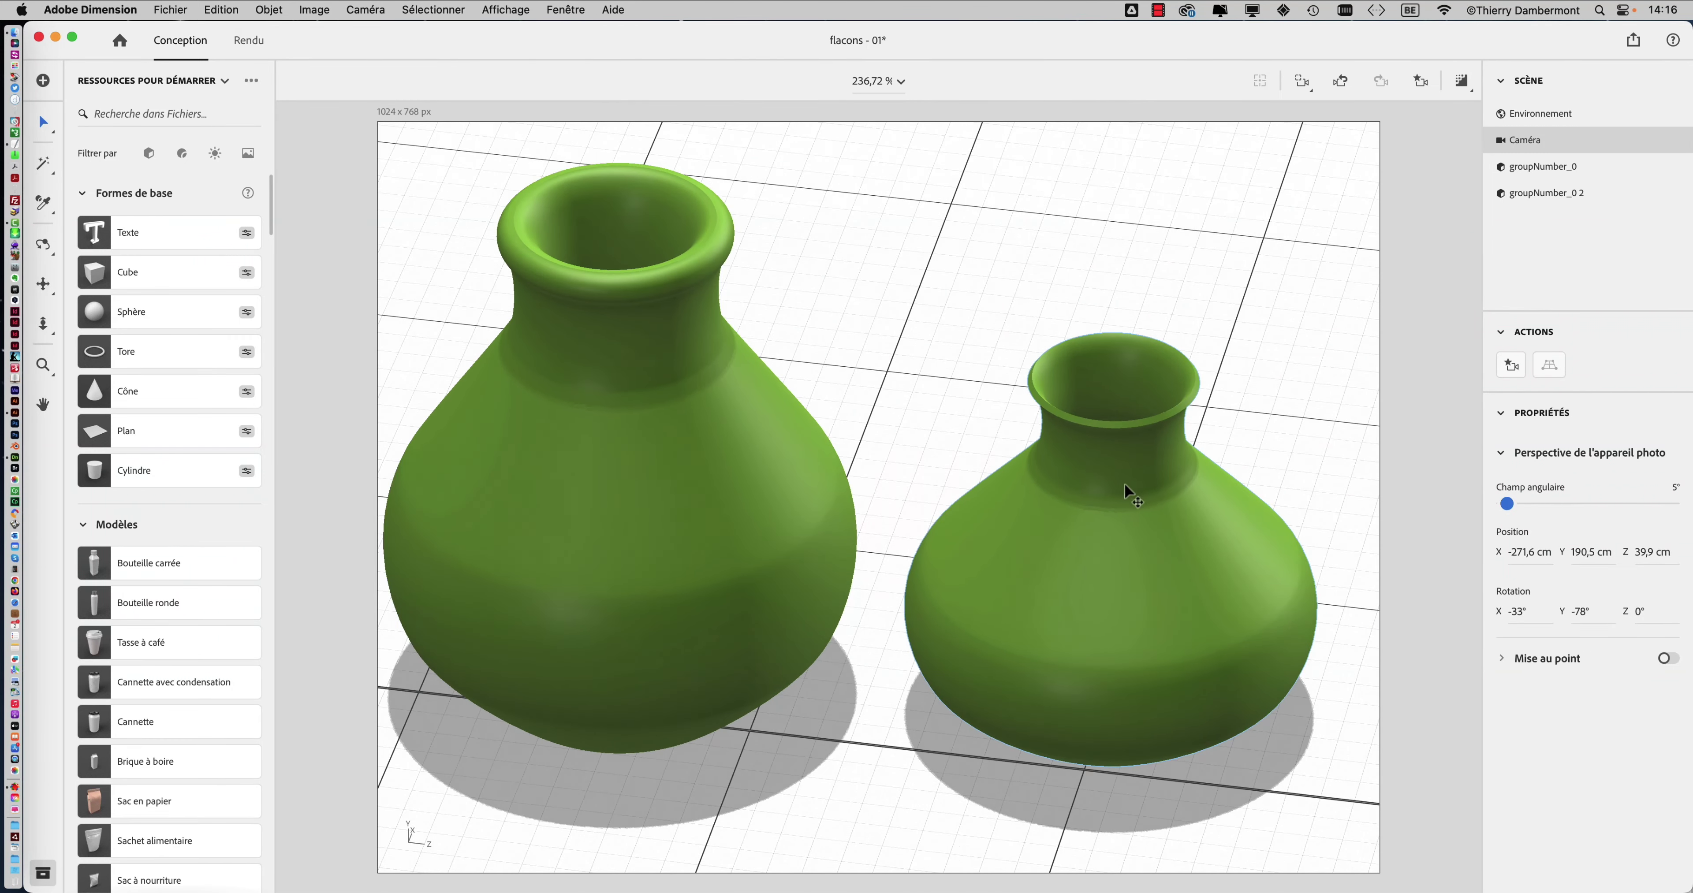
mouse_move(1131, 486)
middle_mouse_down()
mouse_move(1170, 347)
mouse_move(1299, 484)
middle_mouse_up()
left_click_drag(1507, 504, 1514, 506)
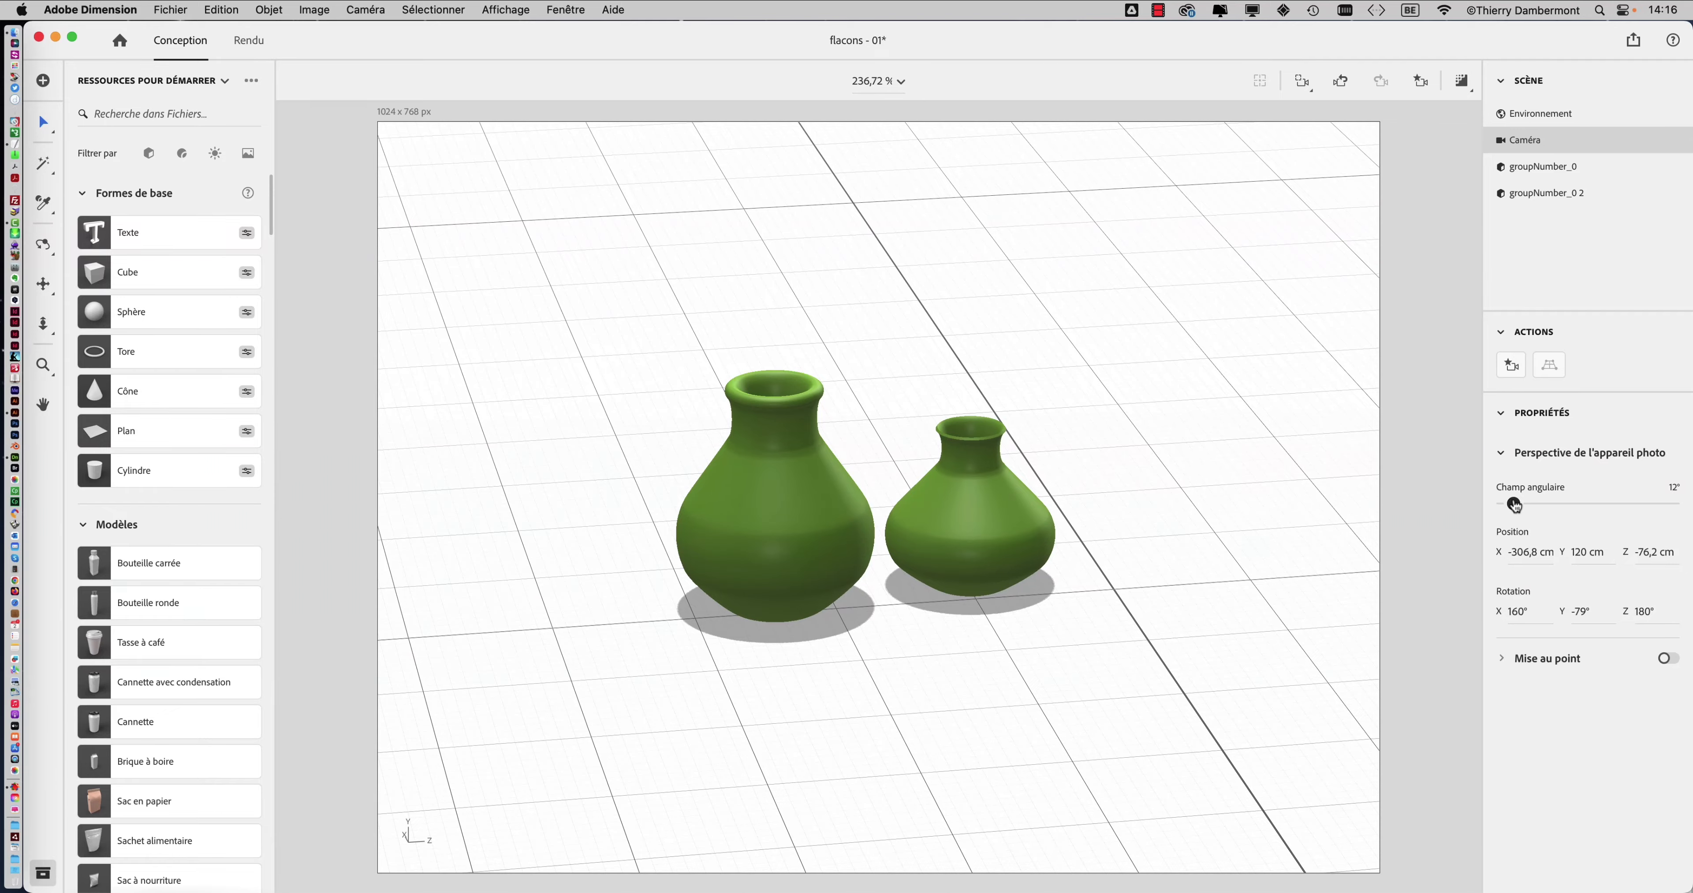
mouse_move(1194, 491)
middle_mouse_down()
mouse_move(1134, 533)
mouse_move(1005, 555)
mouse_move(983, 543)
mouse_move(989, 499)
middle_mouse_up()
left_click_drag(1513, 504, 1522, 505)
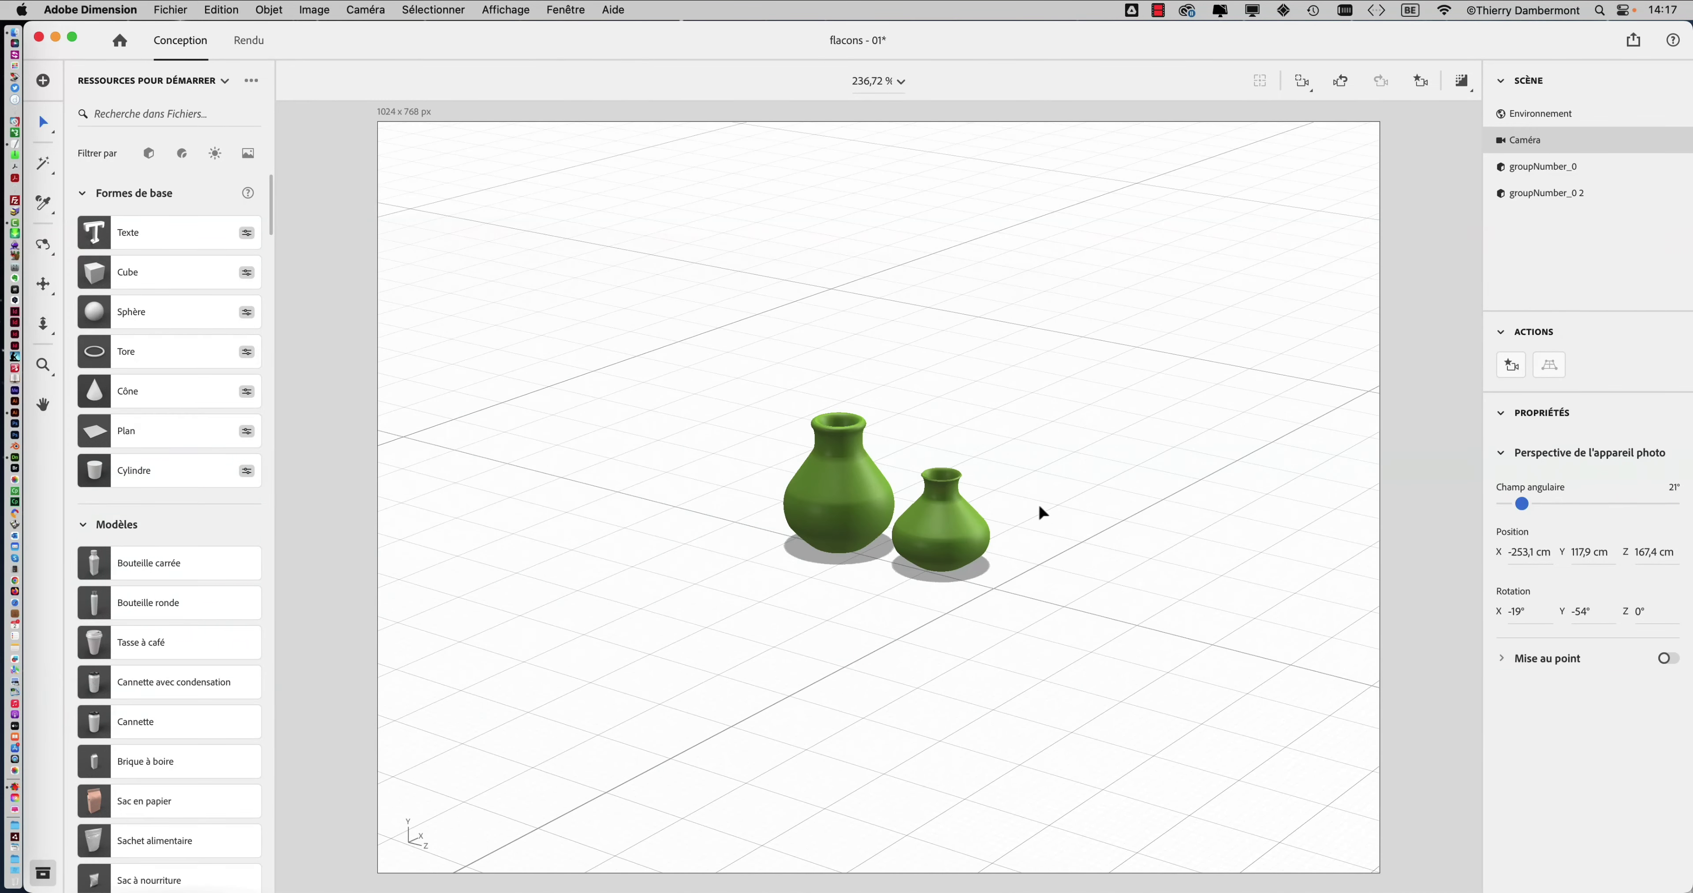
Set a 20° field of view, orbit to a low frontal angle, and return to Illustrator
scroll(1037, 504, "up", 2)
scroll(1035, 503, "up", 2)
scroll(1034, 503, "up", 5)
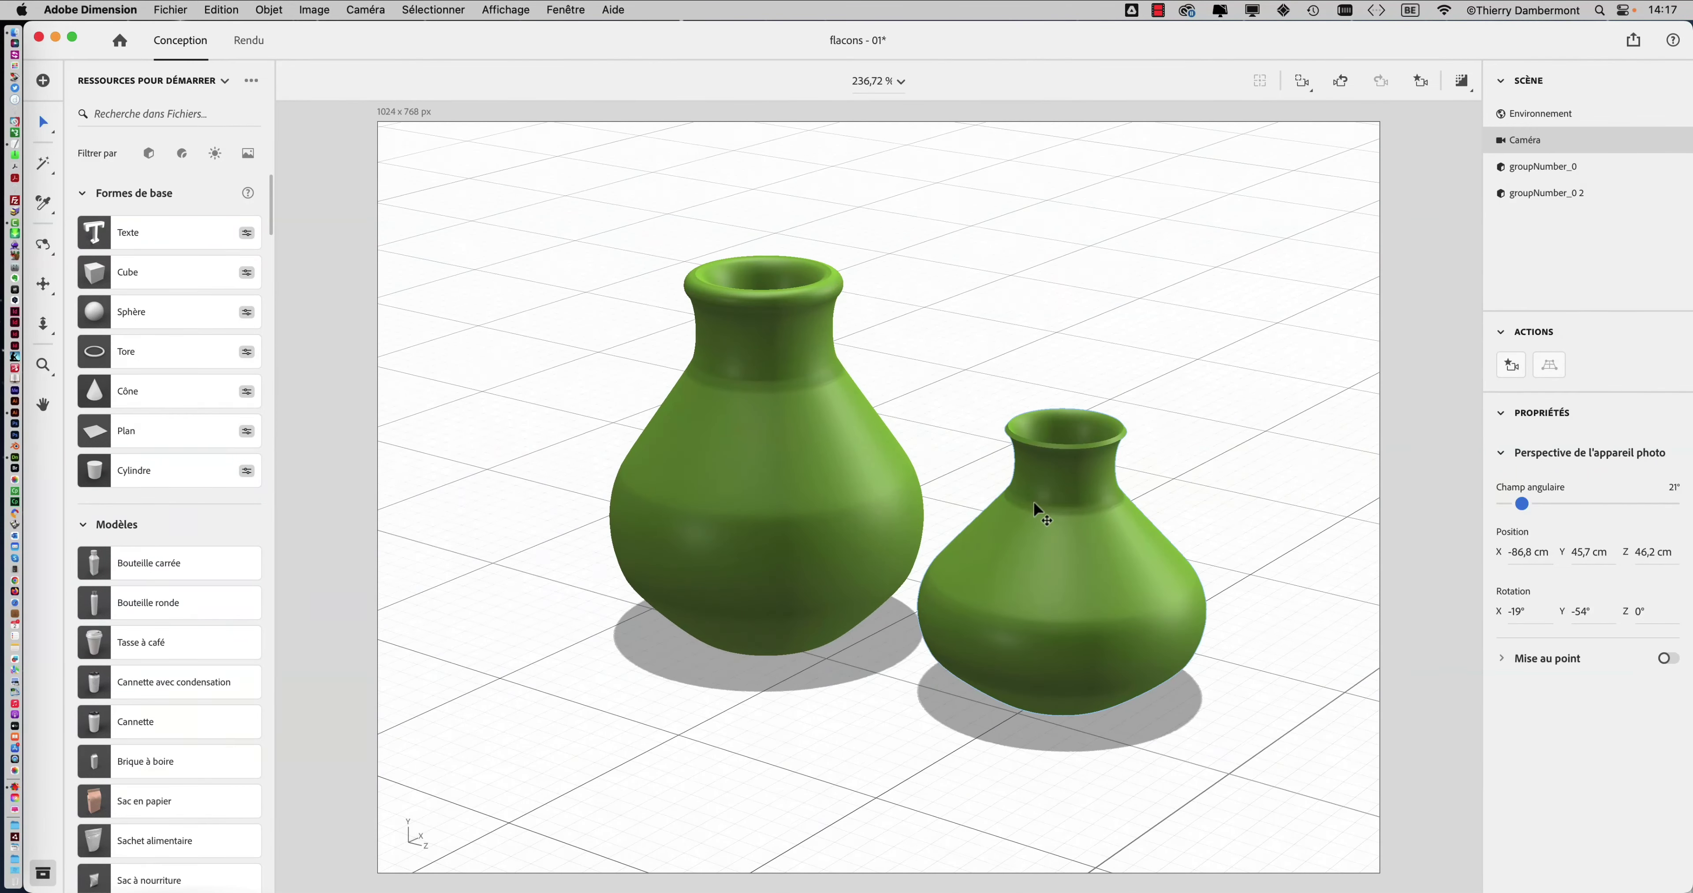
scroll(1034, 511, "up", 1)
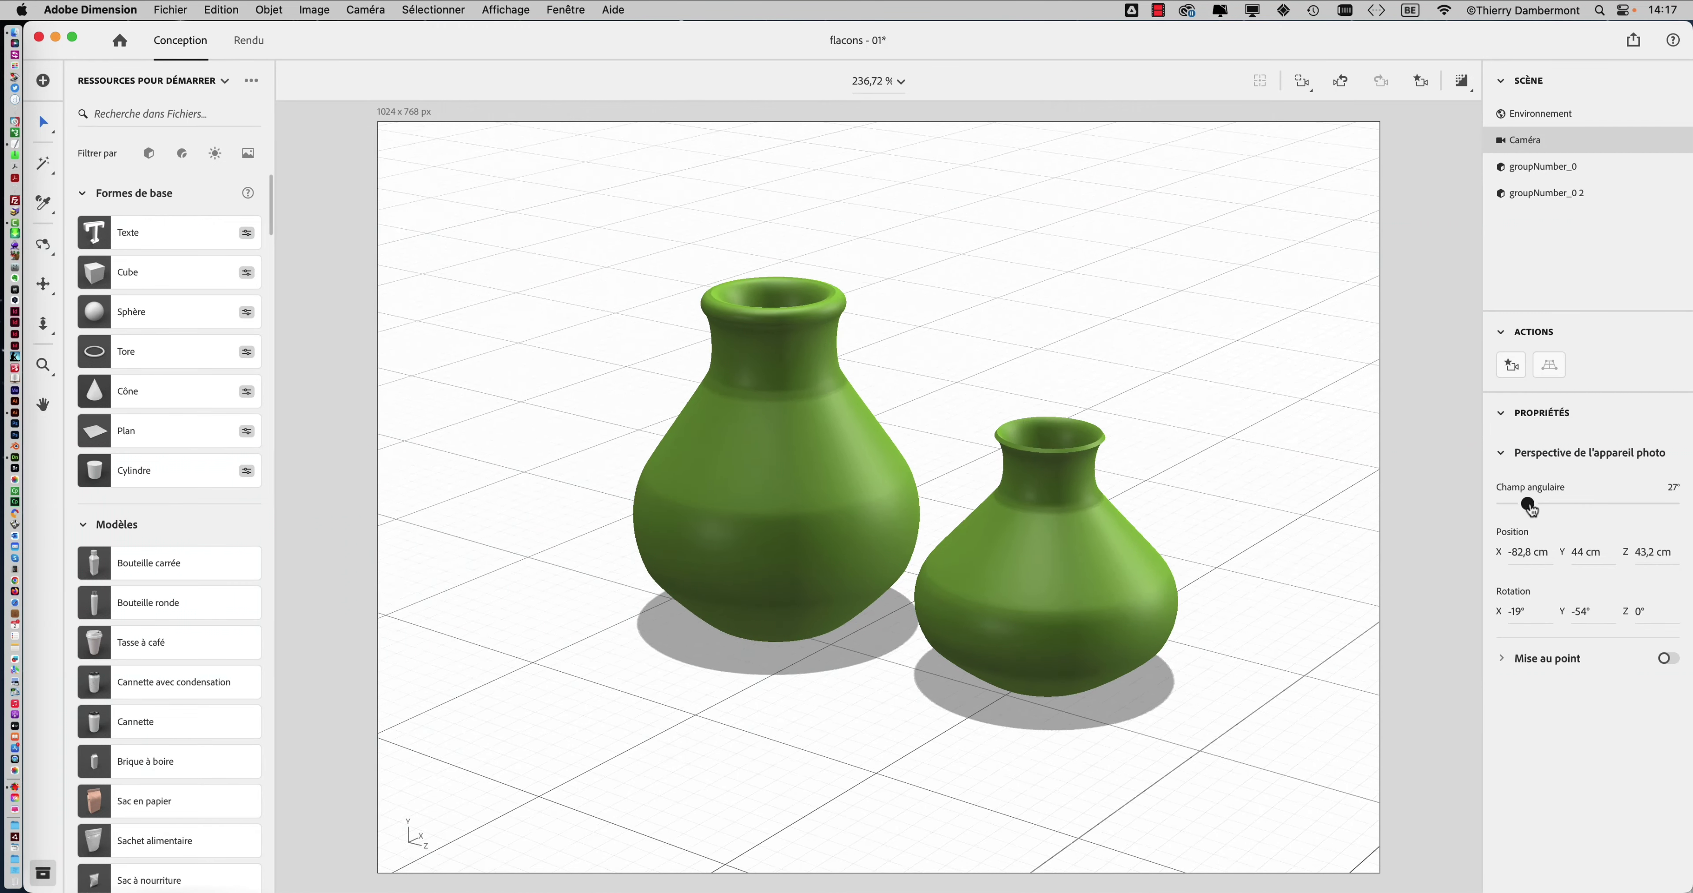
left_click_drag(1522, 505, 1522, 505)
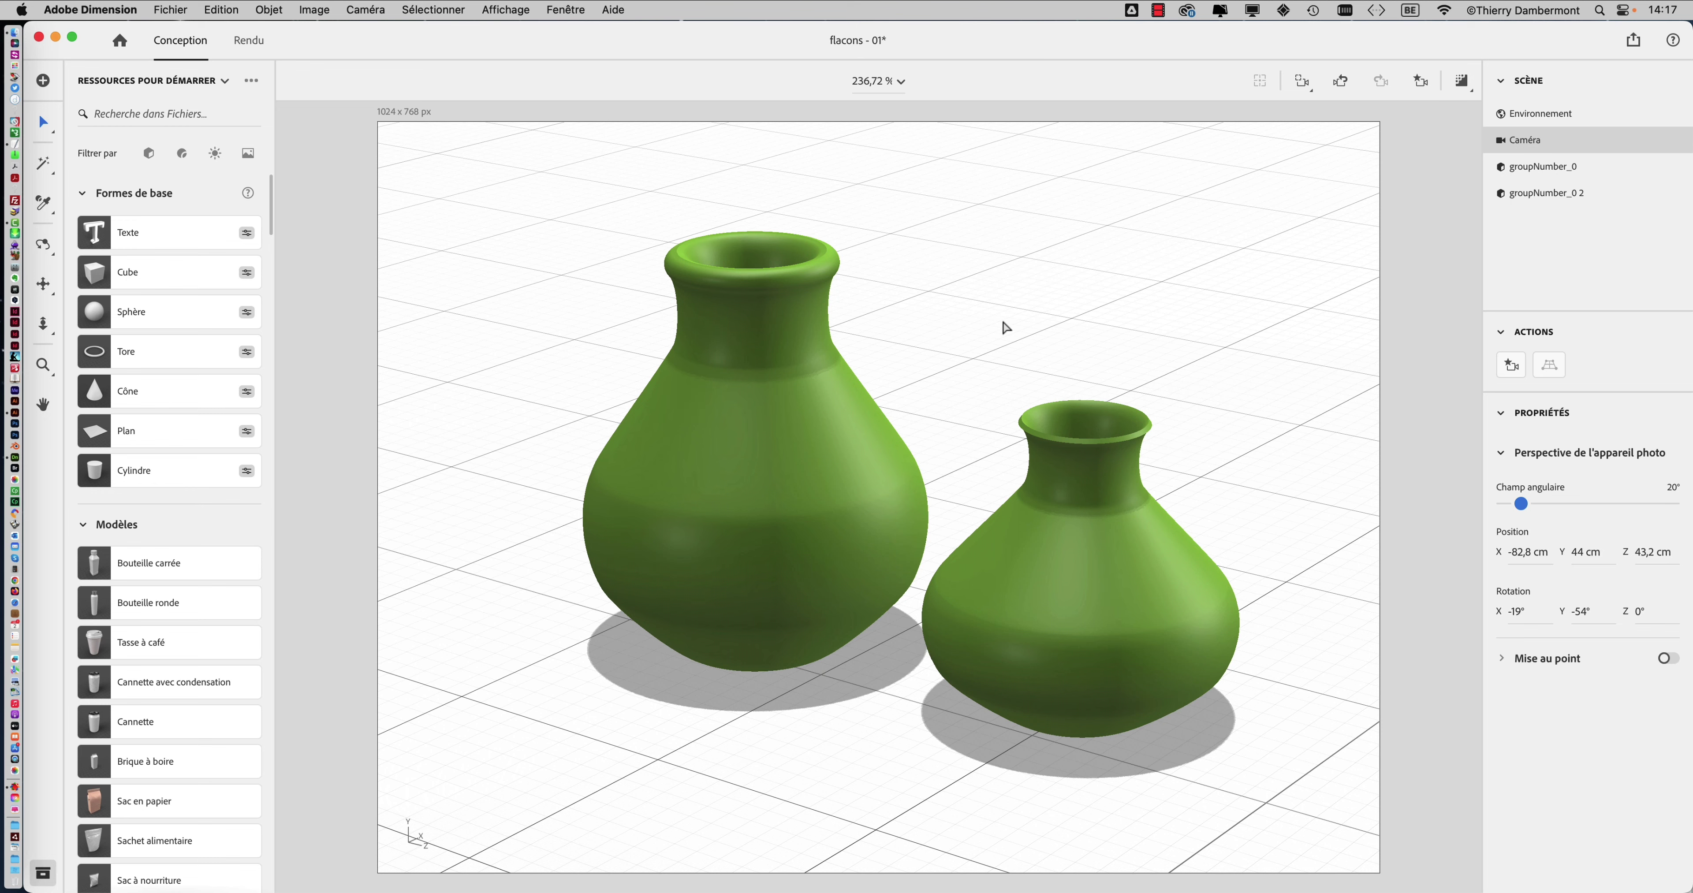
mouse_move(957, 470)
middle_mouse_down()
mouse_move(957, 370)
mouse_move(877, 387)
middle_mouse_up()
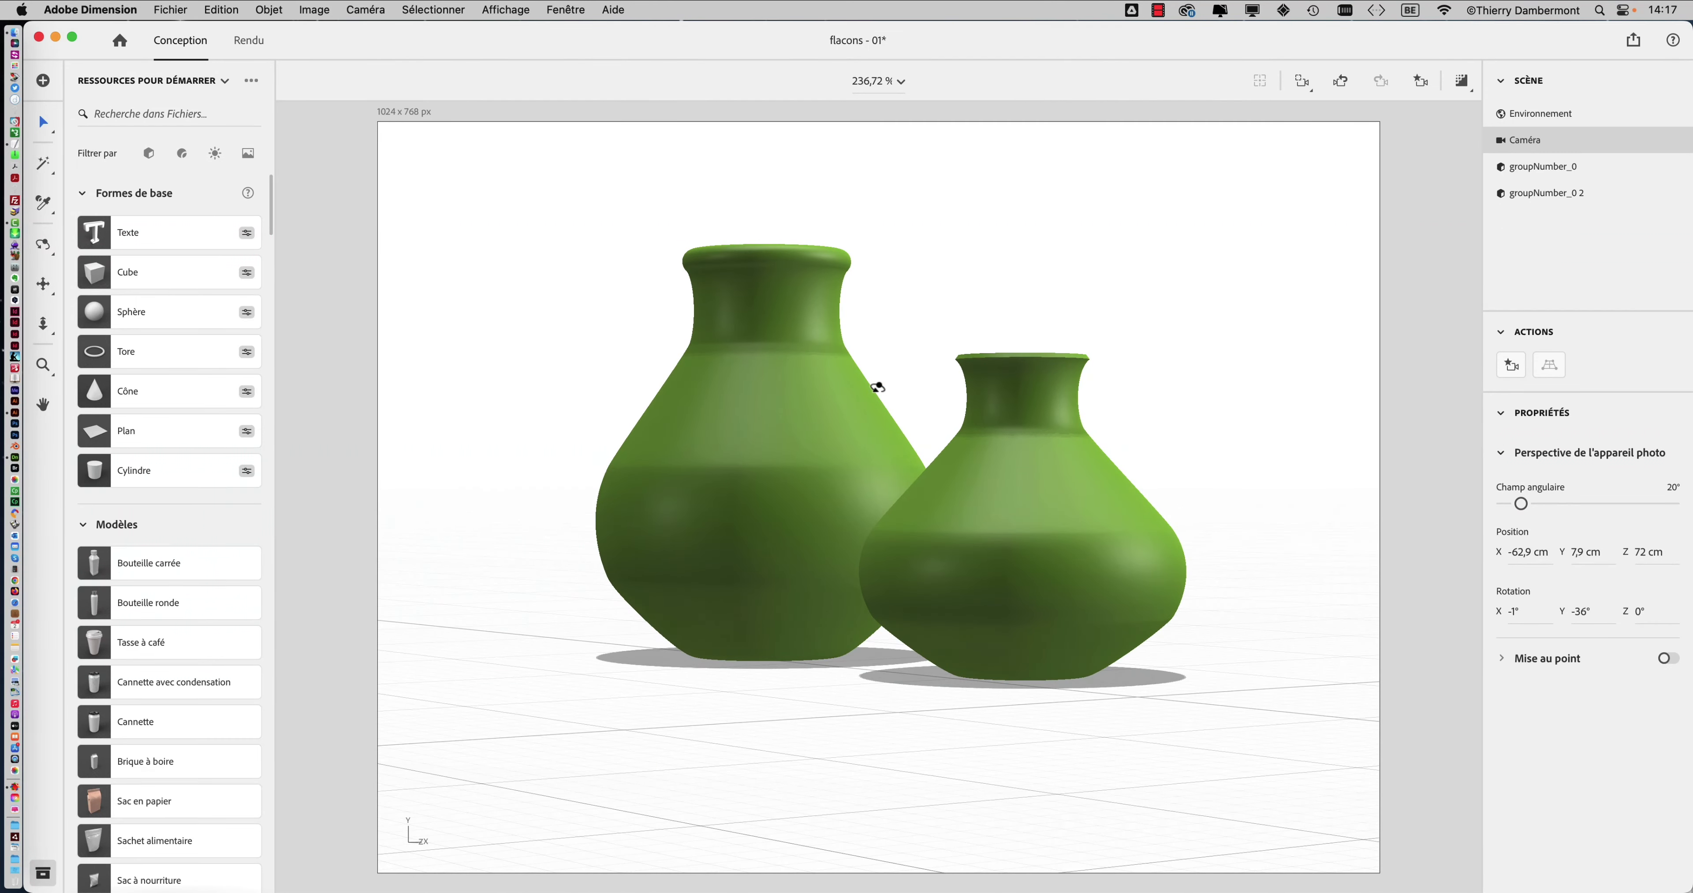
key("super+Tab")
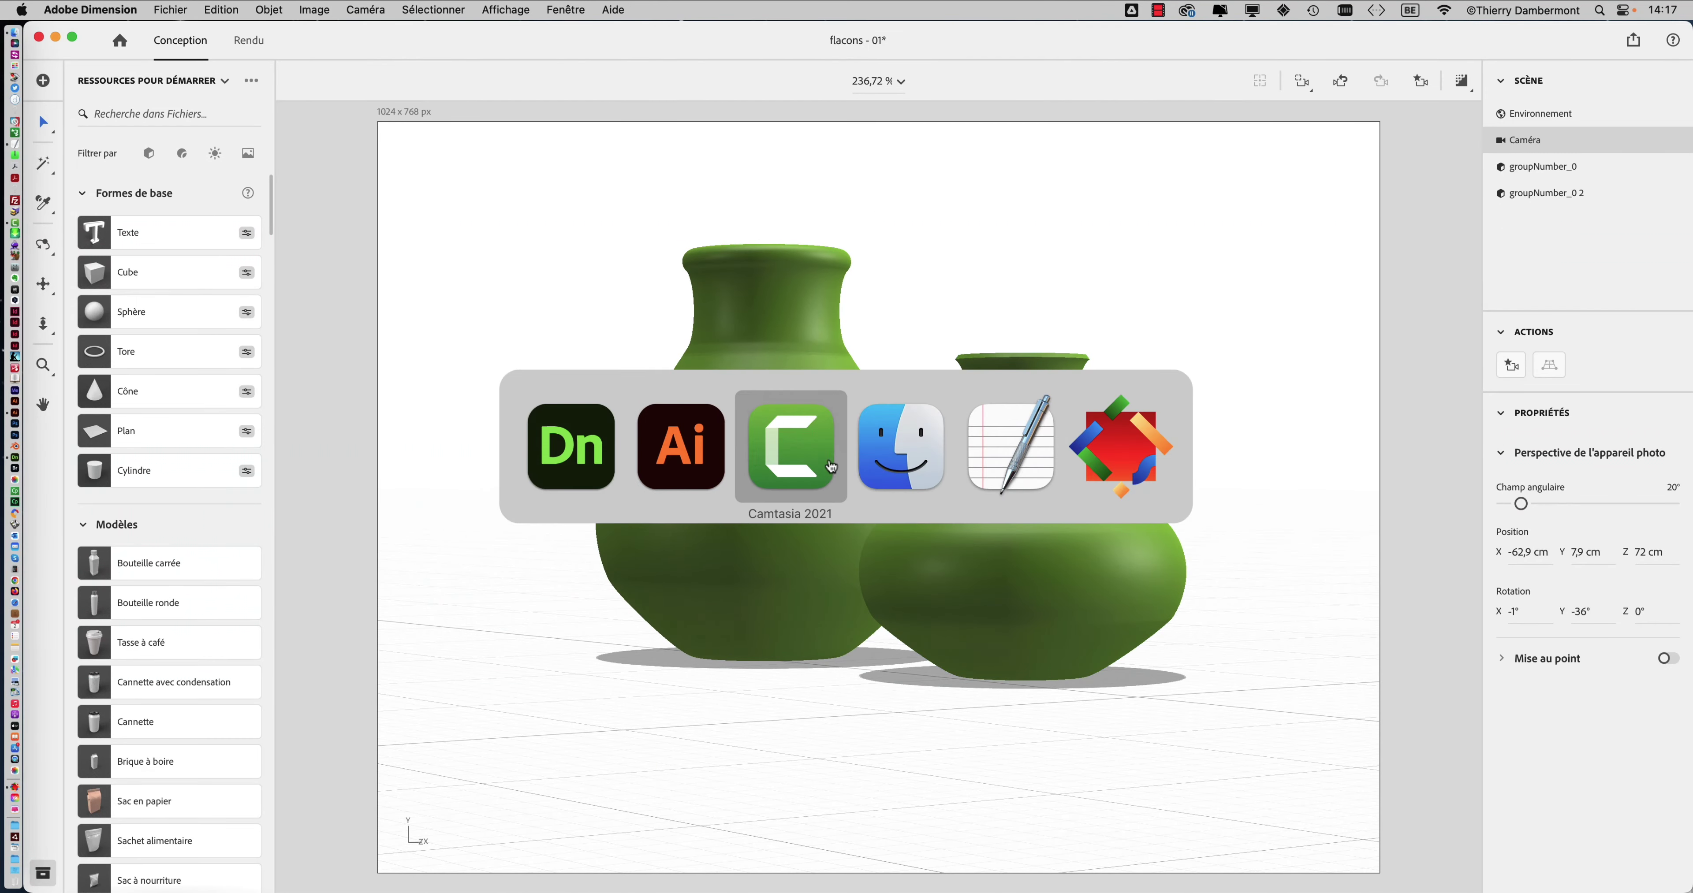
left_click(689, 456)
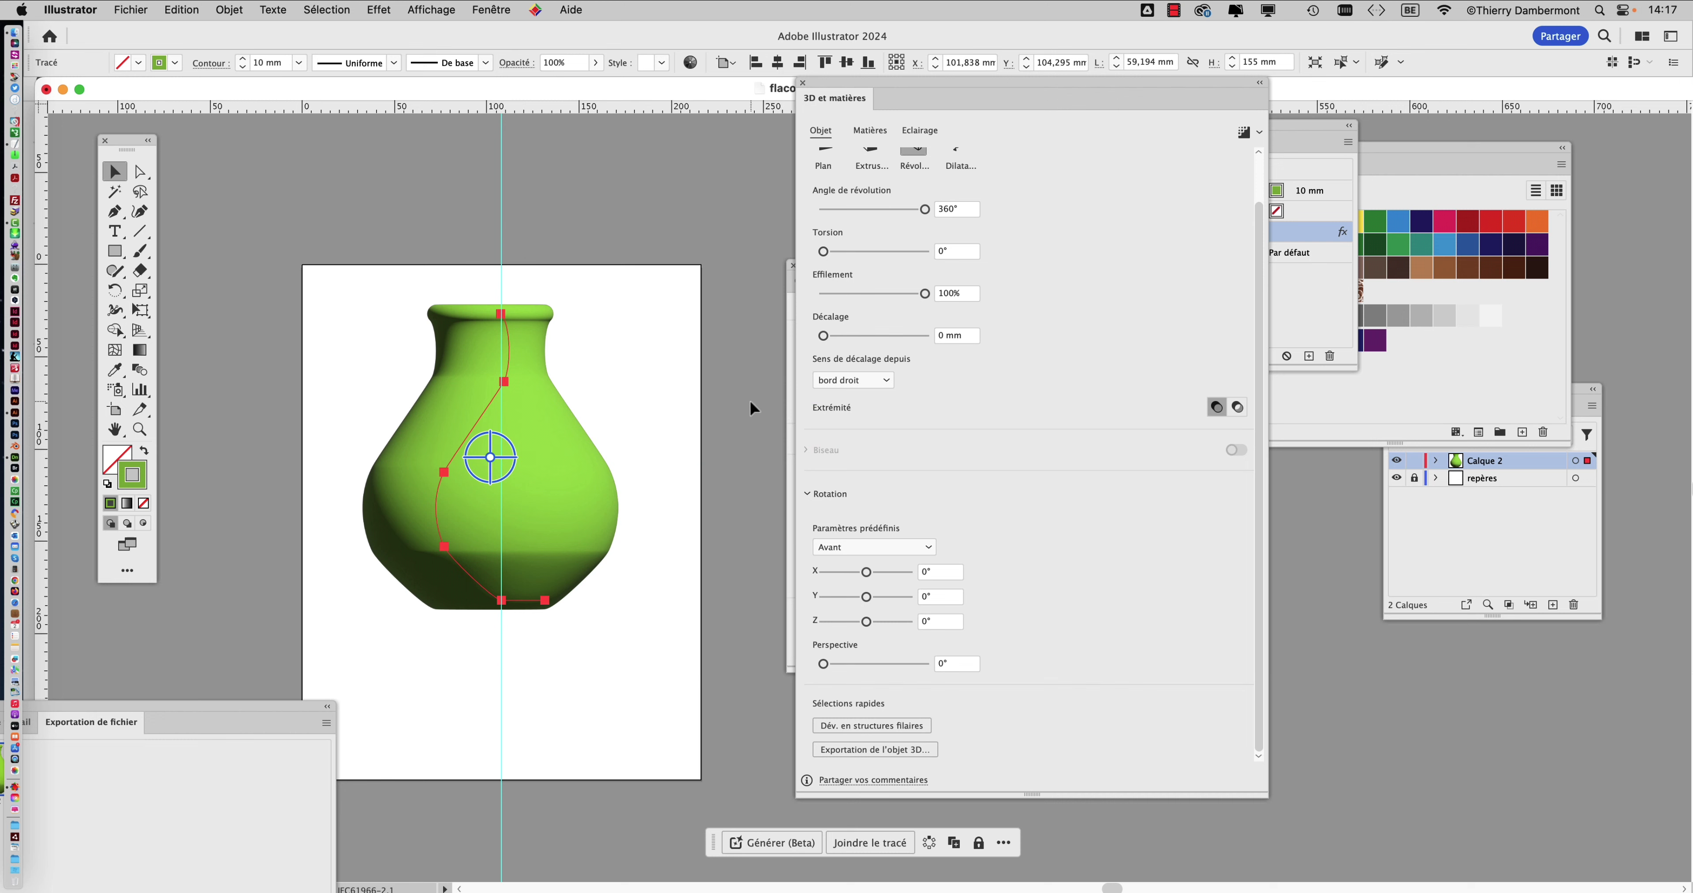